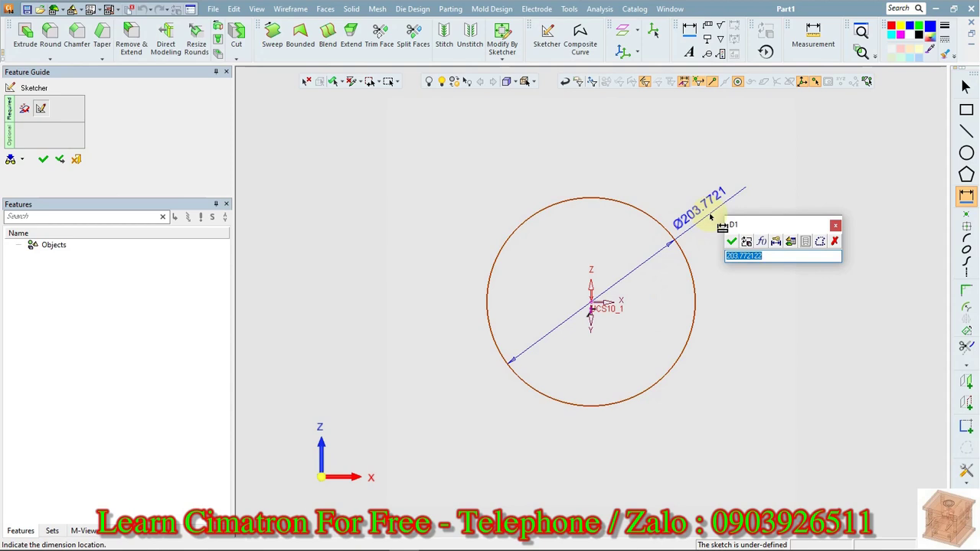
Set the diameter of the circle at the origin to 2*31
type("2*31")
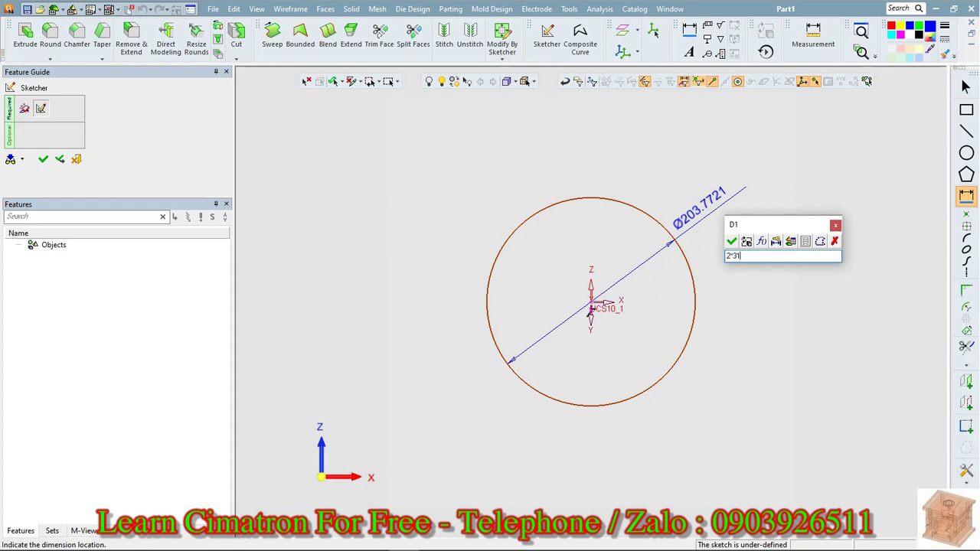
key("Return")
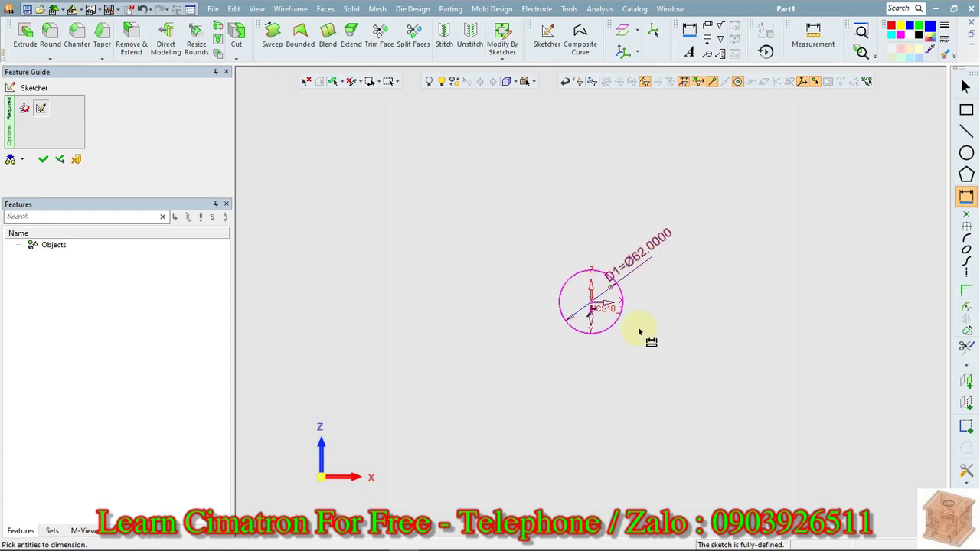
scroll(716, 179, "up", 5)
scroll(769, 154, "up", 2)
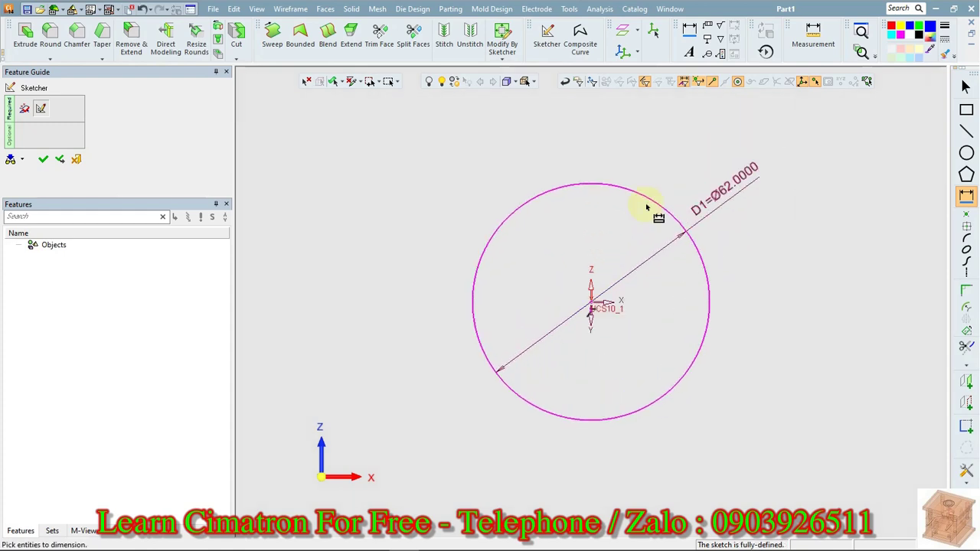
Sketch a second circle about 49 mm in diameter, centred on the origin inside the first circle
right_click(510, 252)
left_click(527, 334)
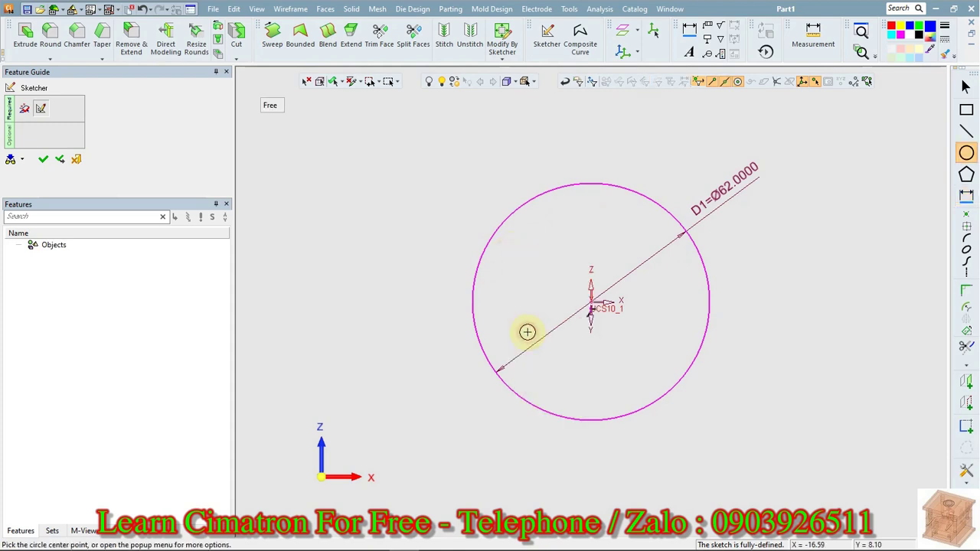
left_click(594, 302)
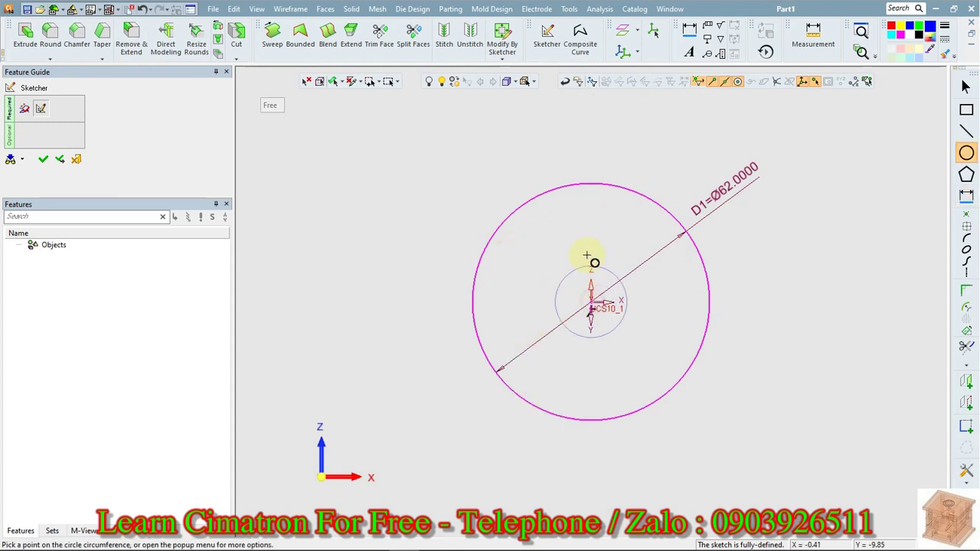
left_click(595, 209)
Dimension the inner circle's diameter with the expression cos(20)*D1, linked to the outer circle's diameter
right_click(597, 231)
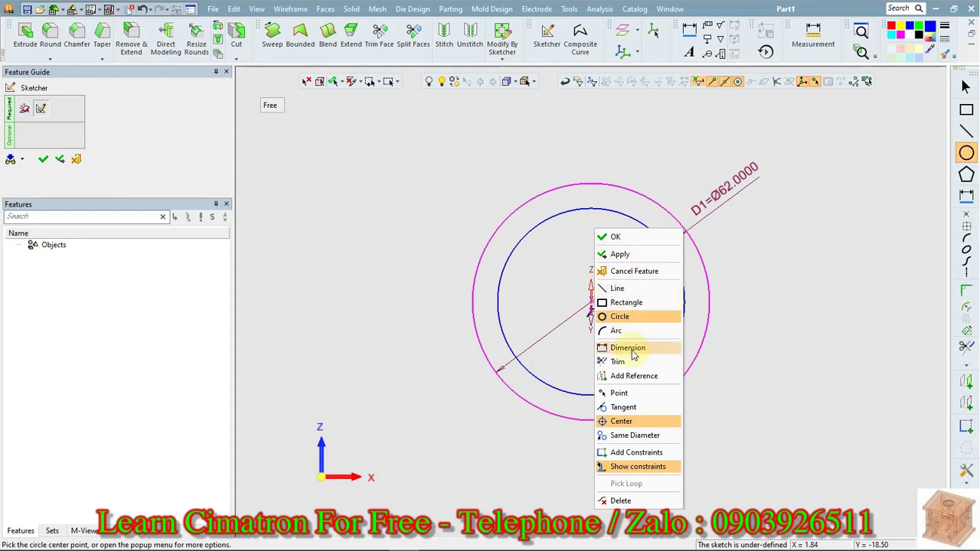
left_click(633, 351)
left_click(684, 282)
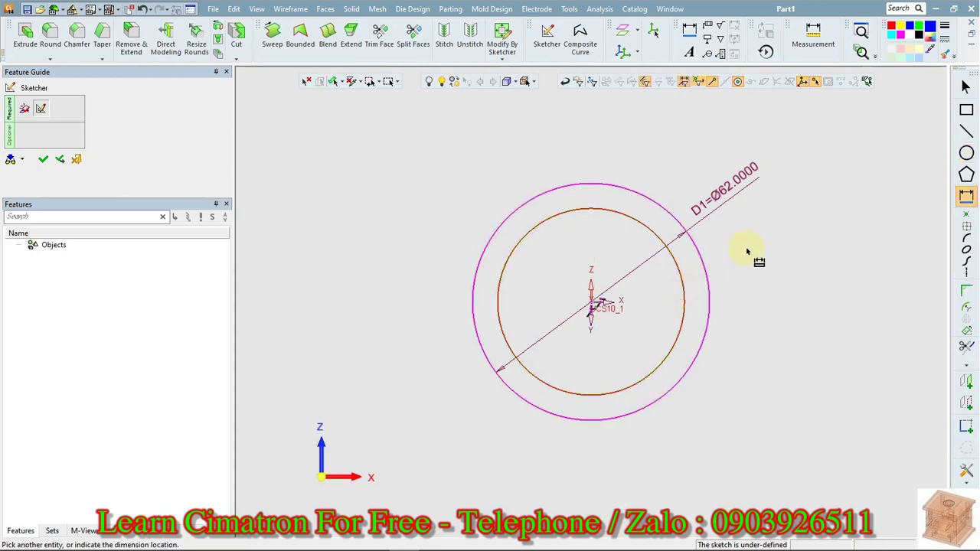
left_click(753, 251)
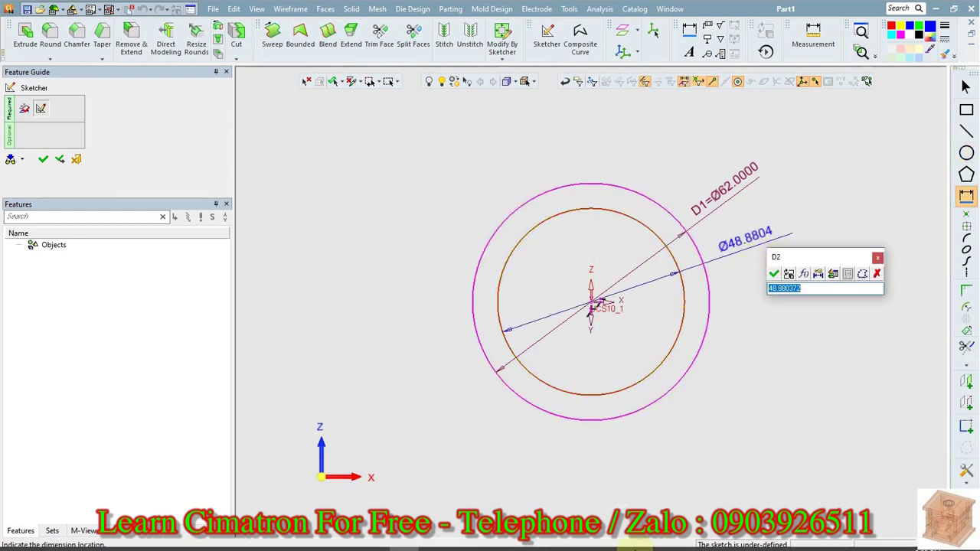
left_click(405, 540)
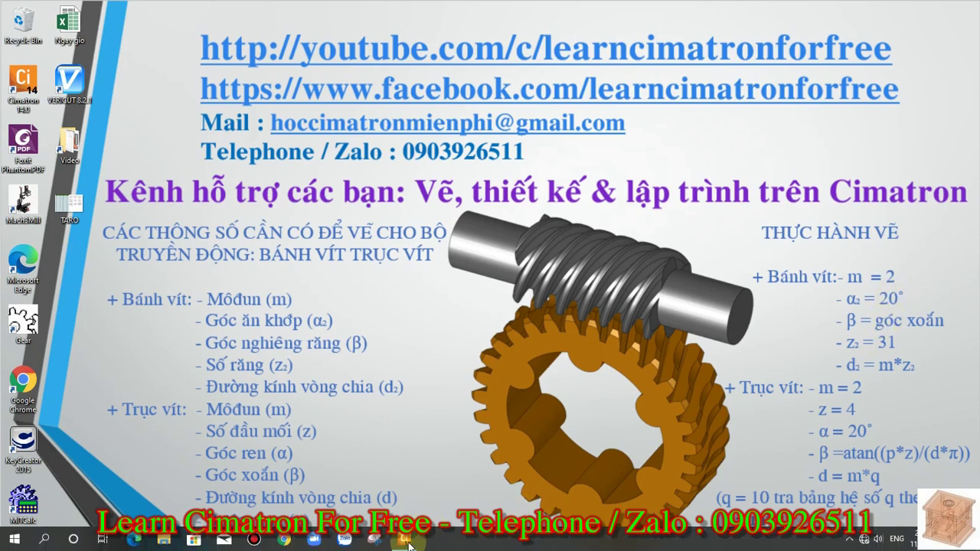
left_click(404, 543)
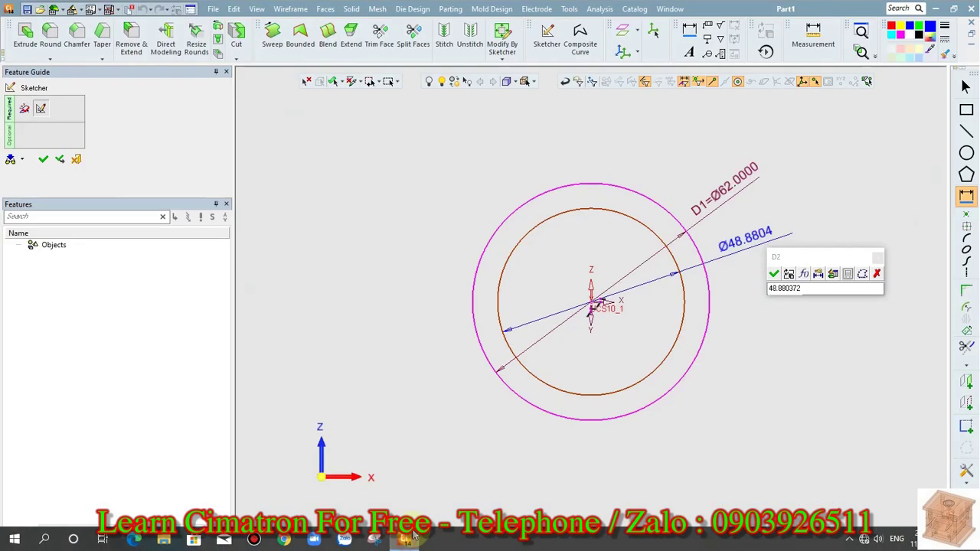
left_click(804, 274)
type("d")
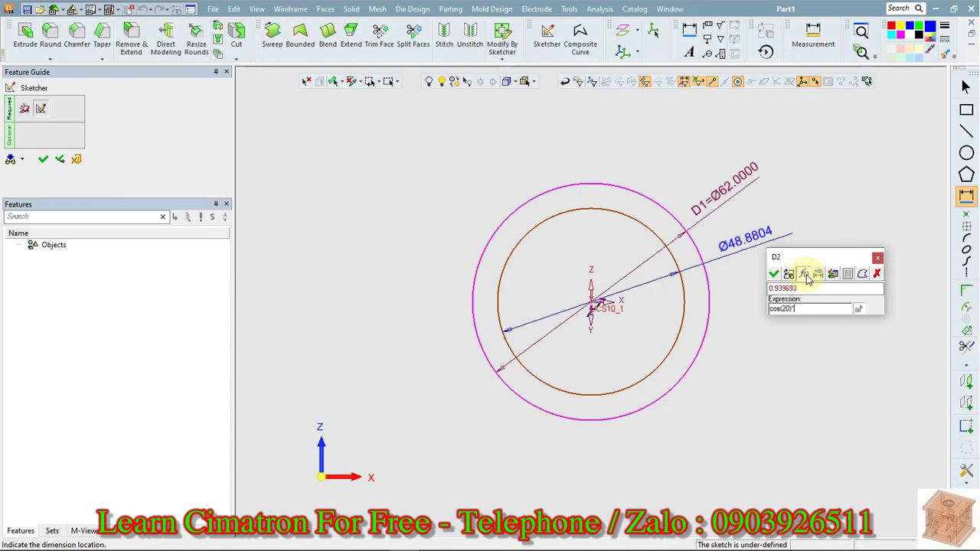
left_click(736, 182)
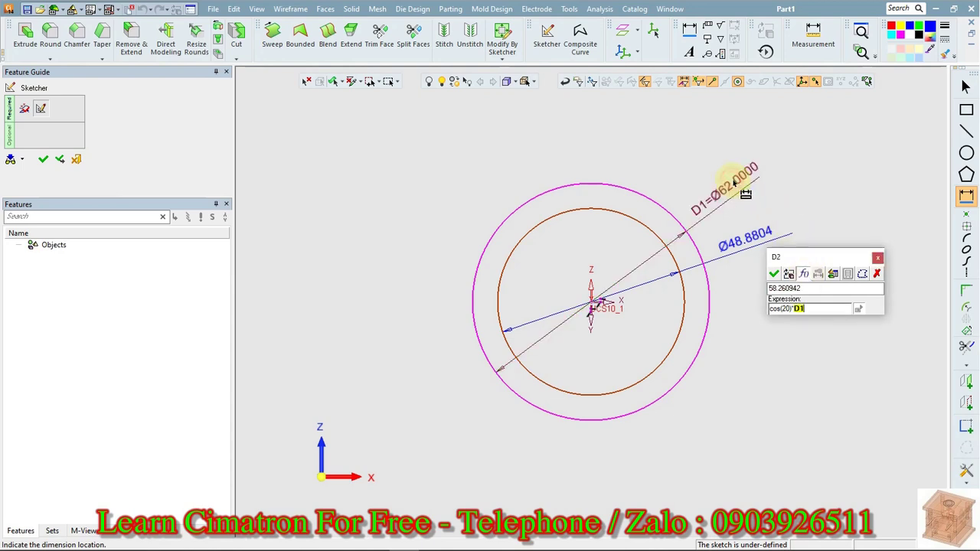
key("Return")
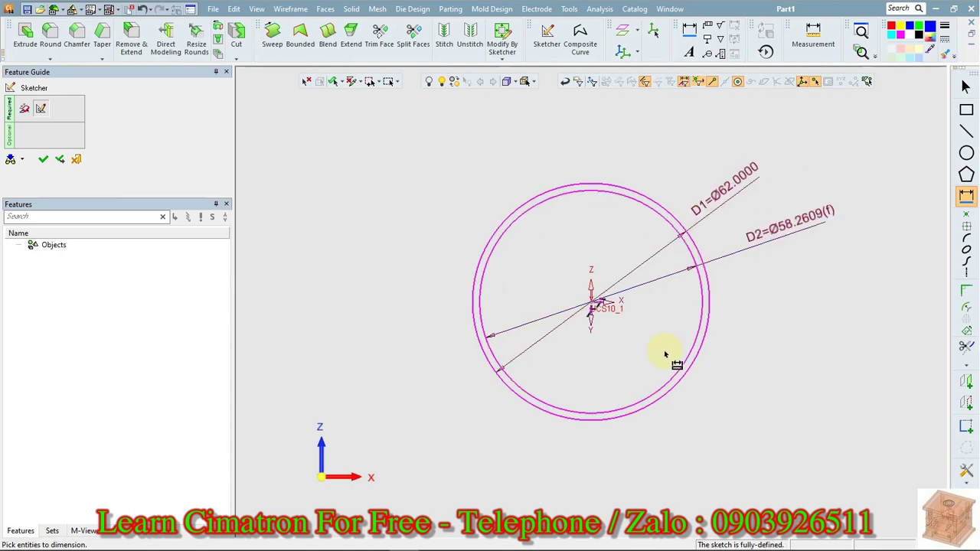
Sketch a vertical line about 49 mm long from the origin up beyond the outer circle
right_click(582, 255)
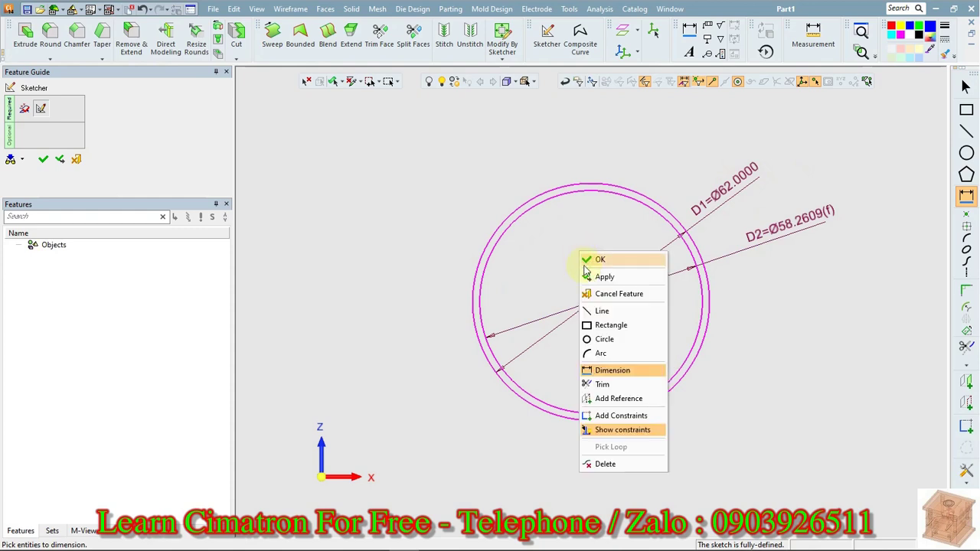
left_click(597, 310)
left_click(590, 303)
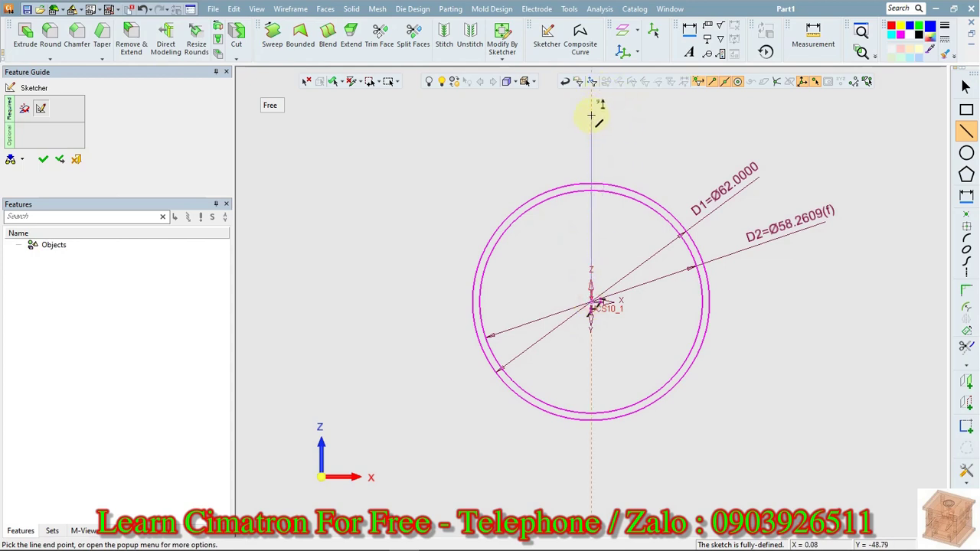
left_click(590, 116)
middle_click(574, 216)
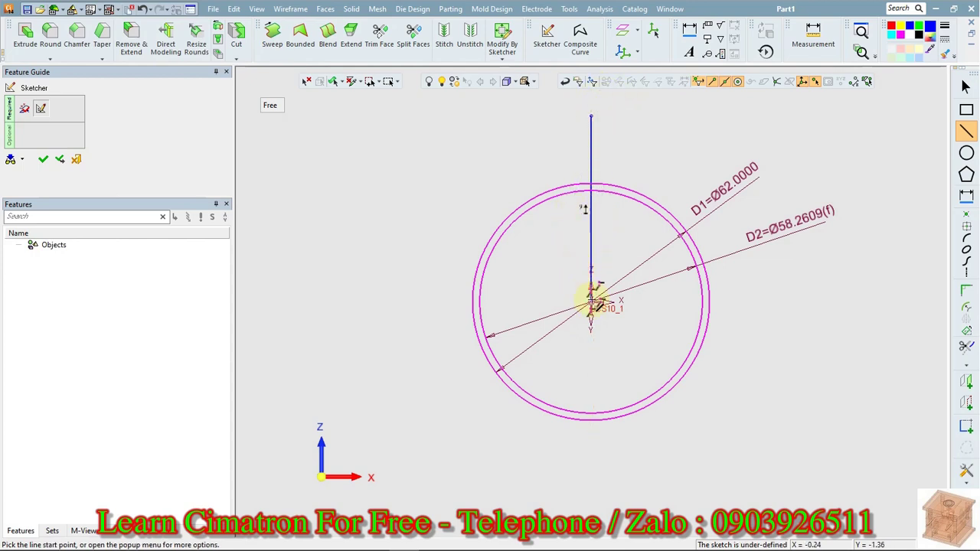
Sketch a line from the origin to the inner circle, tilted about 15.6° to the left of the vertical line
left_click(561, 196)
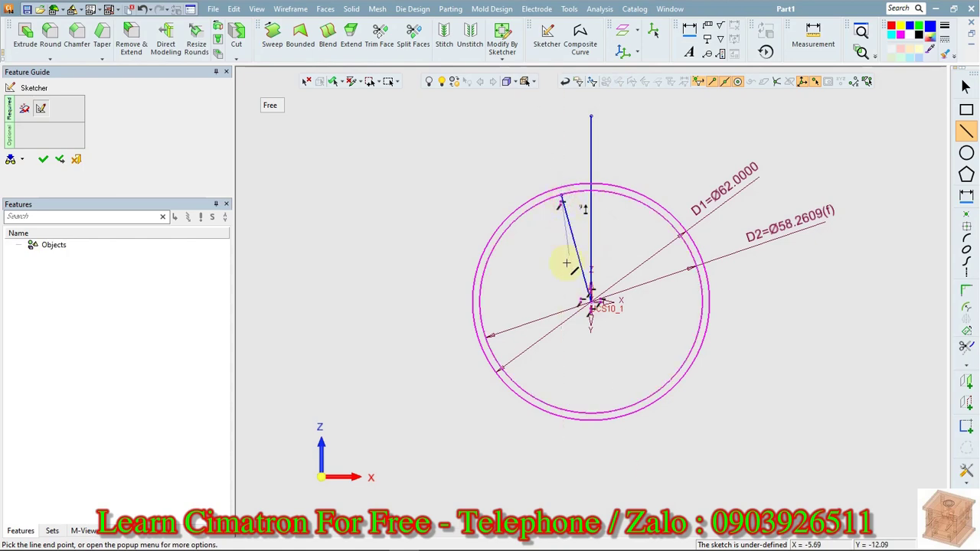
scroll(582, 175, "up", 2)
scroll(582, 175, "up", 3)
Dimension the angle between the tilted line and the vertical line as 5 degrees
right_click(659, 151)
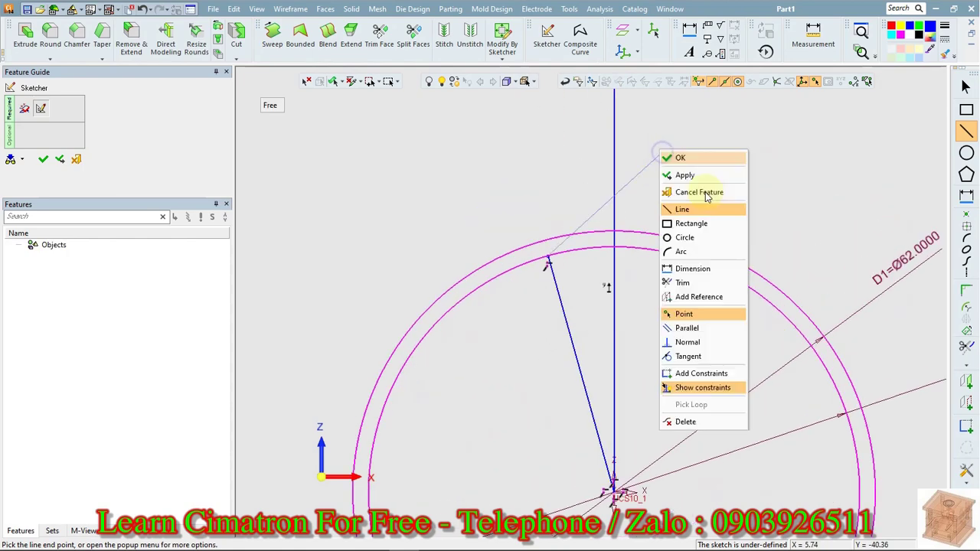
left_click(684, 269)
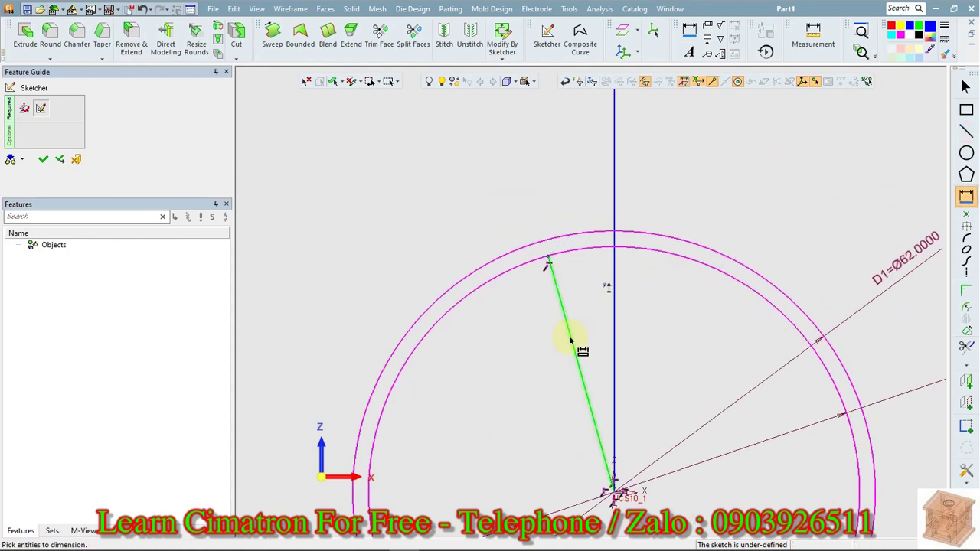
left_click(573, 339)
left_click(612, 333)
left_click(593, 336)
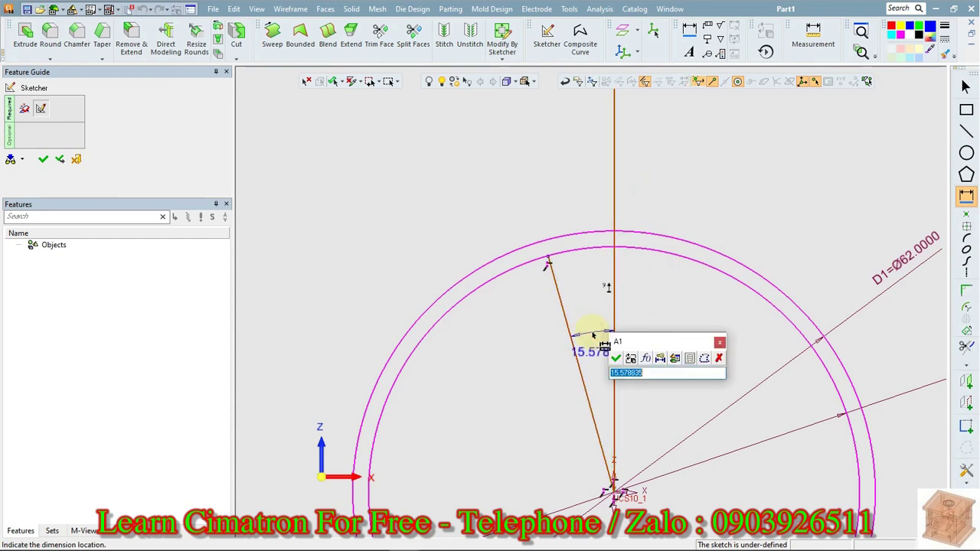
type("5")
key("Return")
left_click(617, 285)
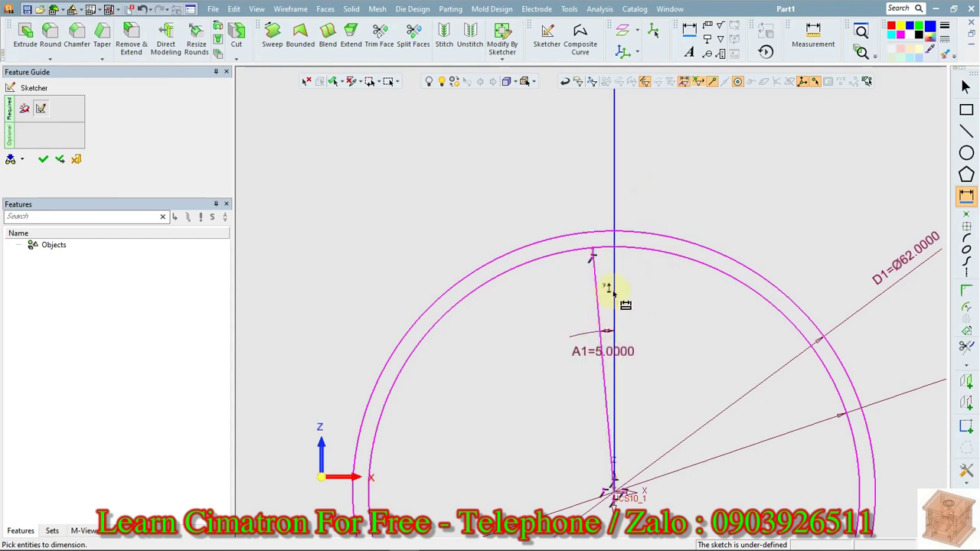
Sketch a short line from the tilted line's upper endpoint rightward across the vertical line, ending between the two circles
right_click(569, 285)
left_click(591, 345)
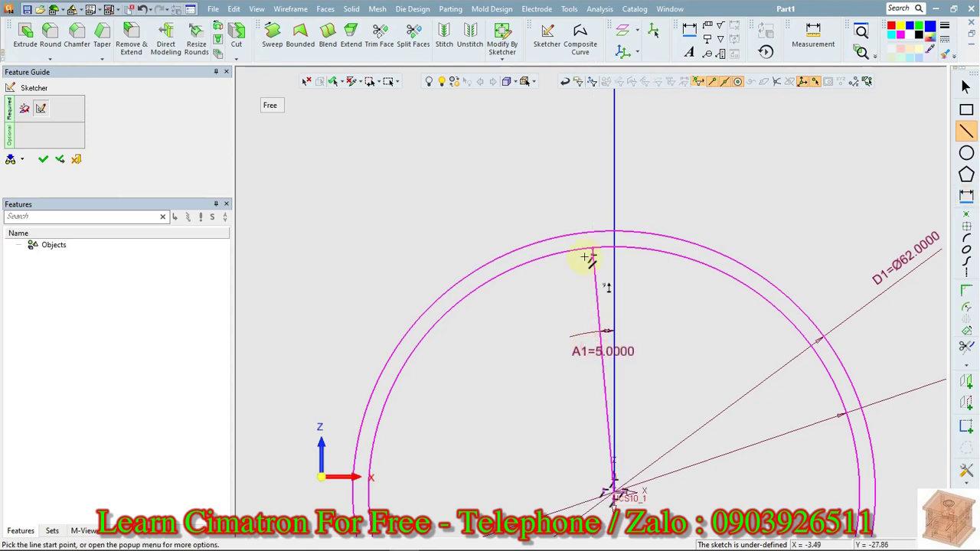
left_click(593, 251)
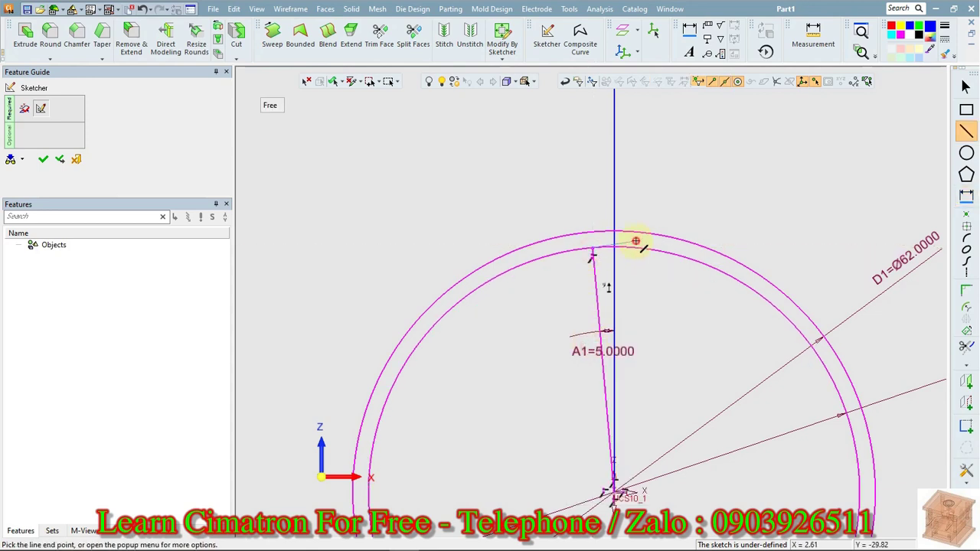
left_click(657, 237)
Constrain the short line to be perpendicular to the tilted line
scroll(663, 310, "up", 3)
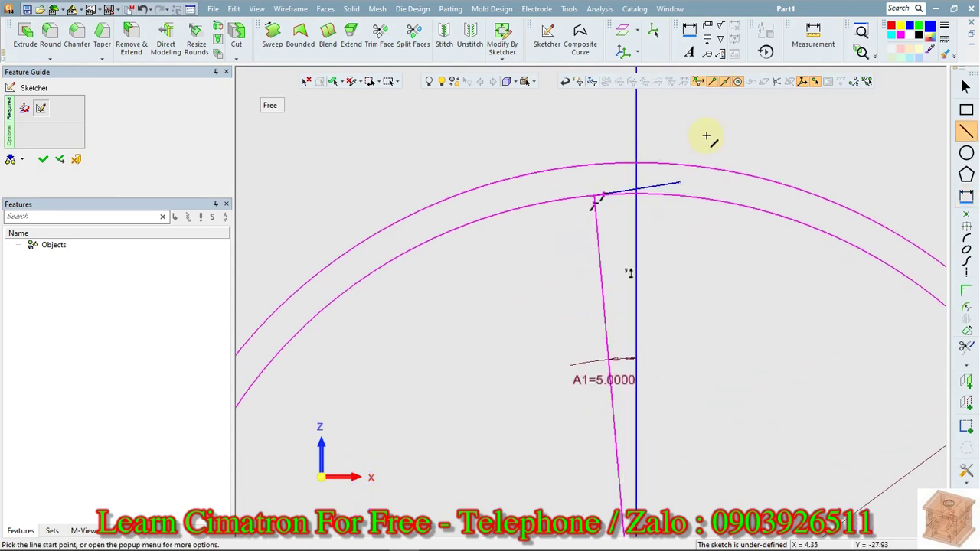
right_click(606, 222)
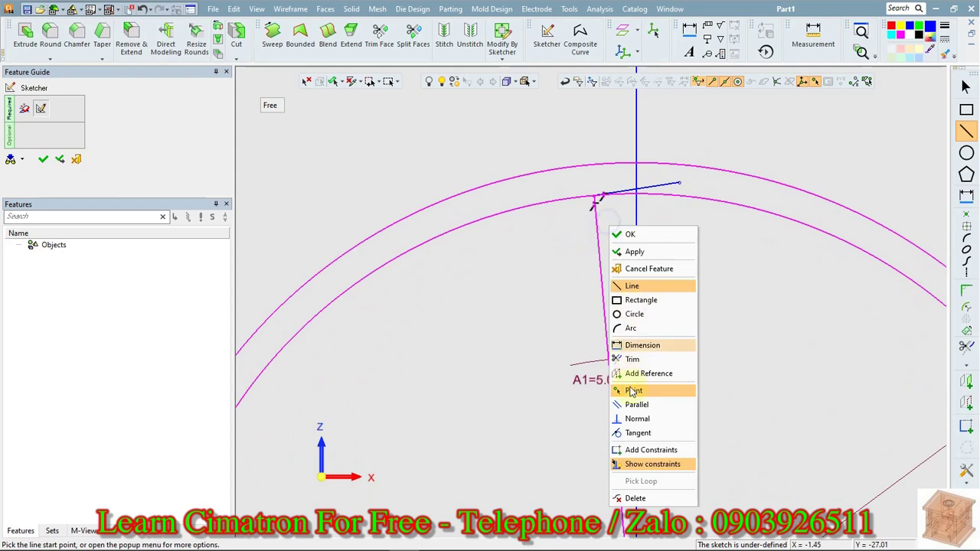
left_click(637, 447)
left_click(618, 192)
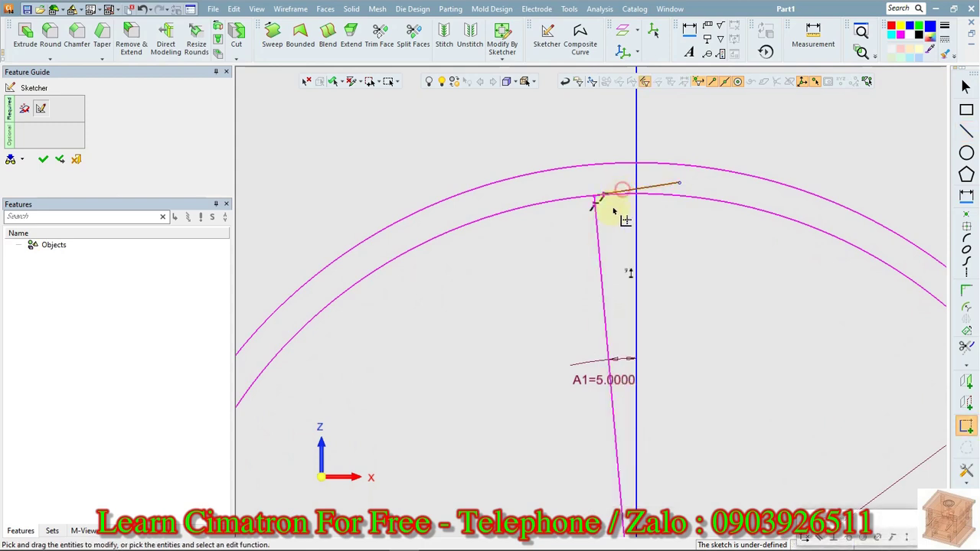
left_click(601, 264)
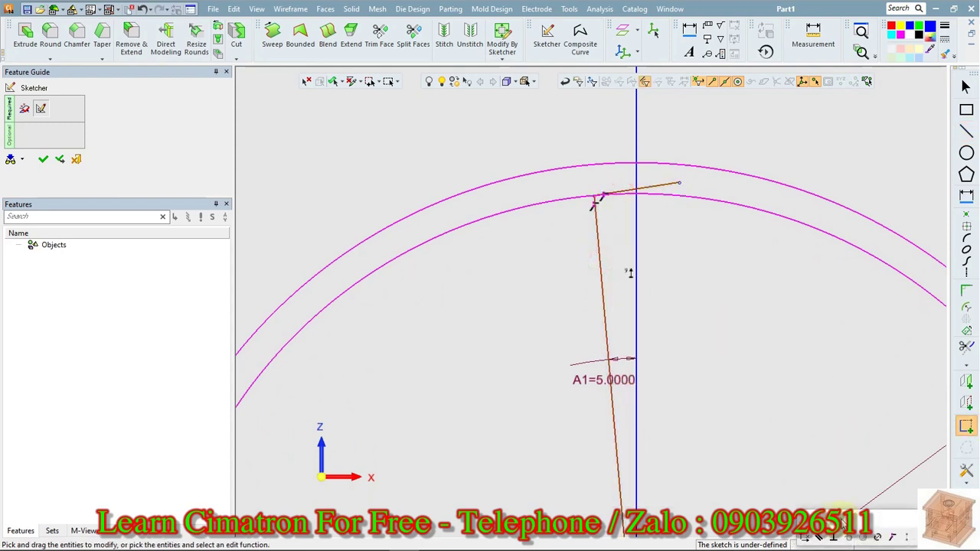
left_click(835, 539)
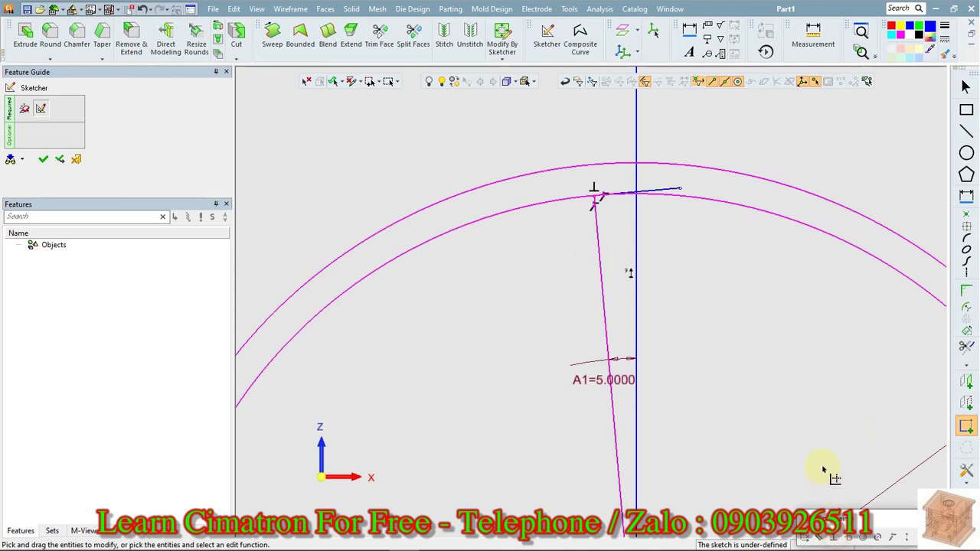
Trim the inner circle, keeping only the short arc between the tilted line and the vertical line
right_click(697, 217)
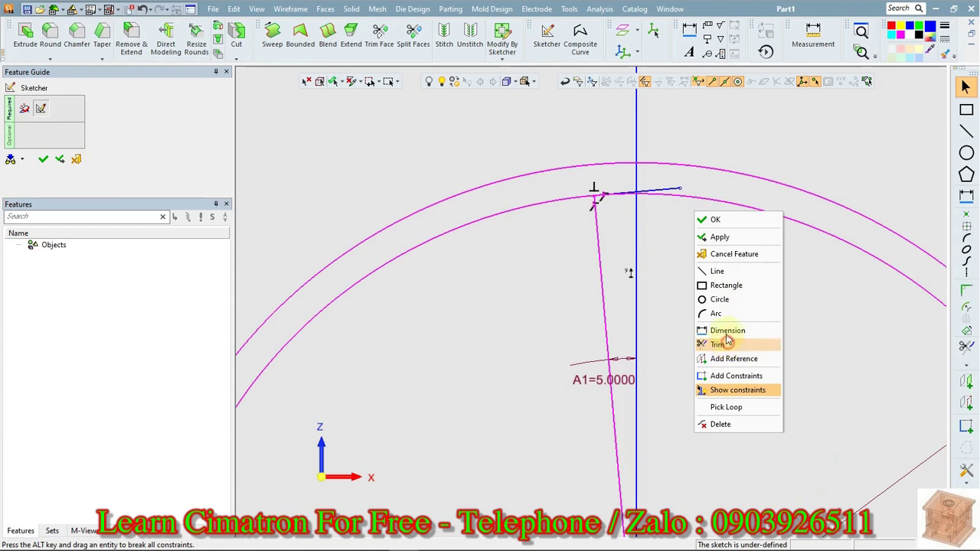
left_click(713, 345)
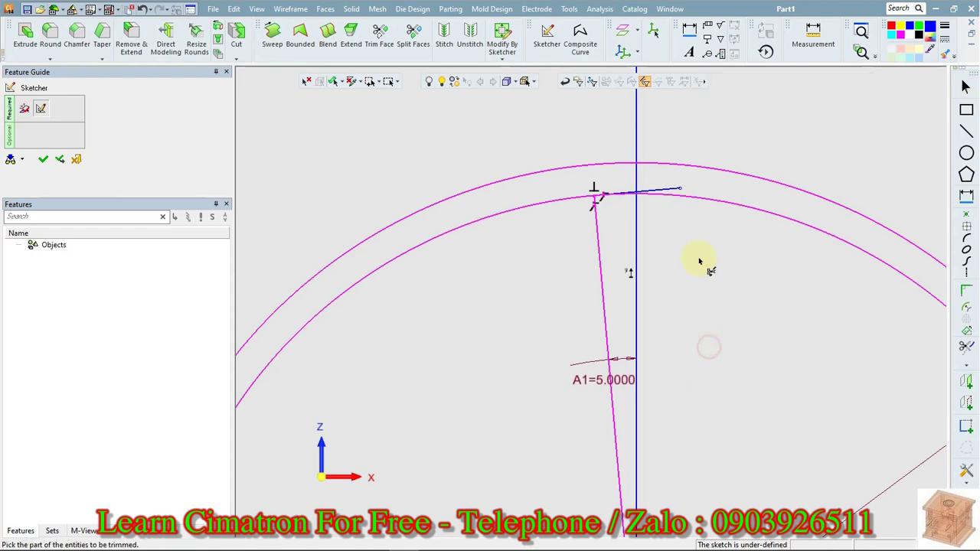
left_click(700, 201)
left_click(619, 198)
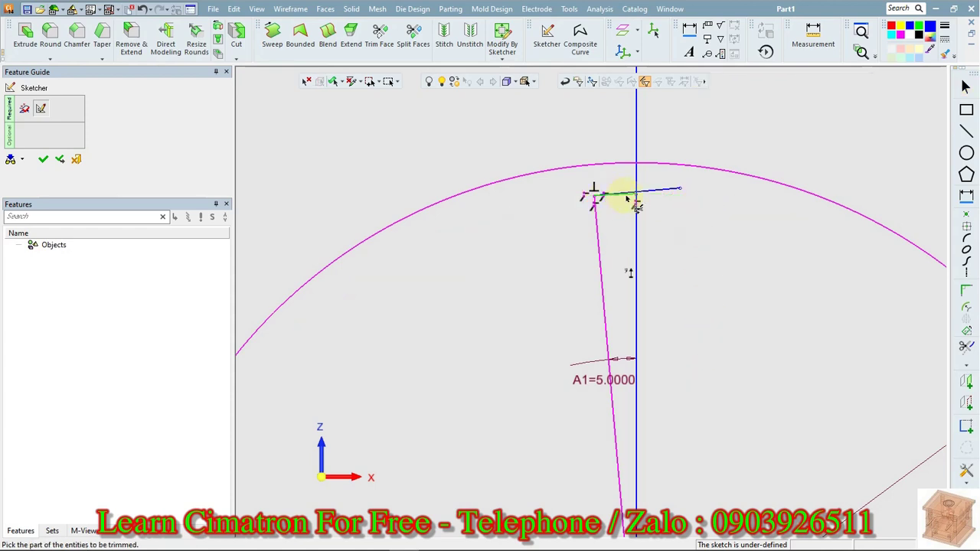
key("Escape")
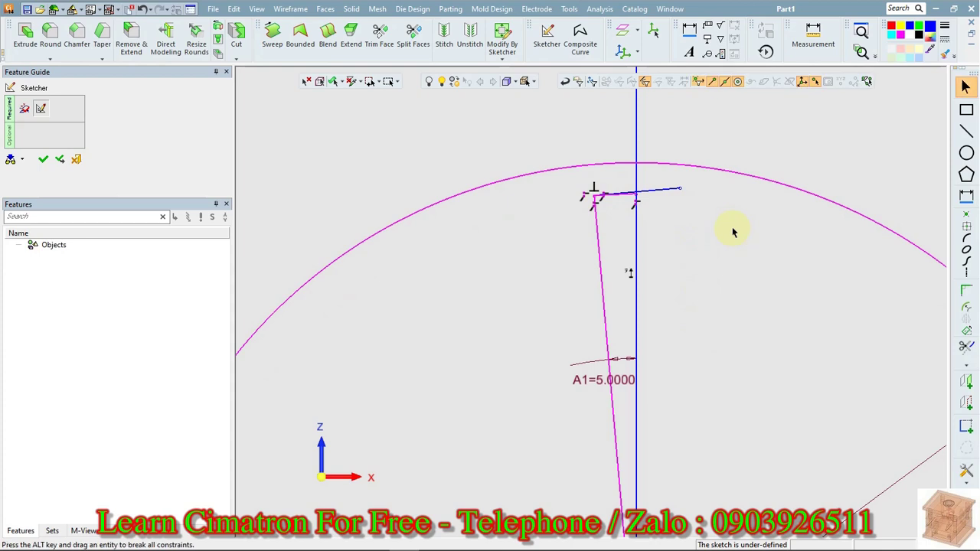
Set up a radial array of the short perpendicular line and the tilted line with a count of 6 and a 5-degree angle
left_click(967, 336)
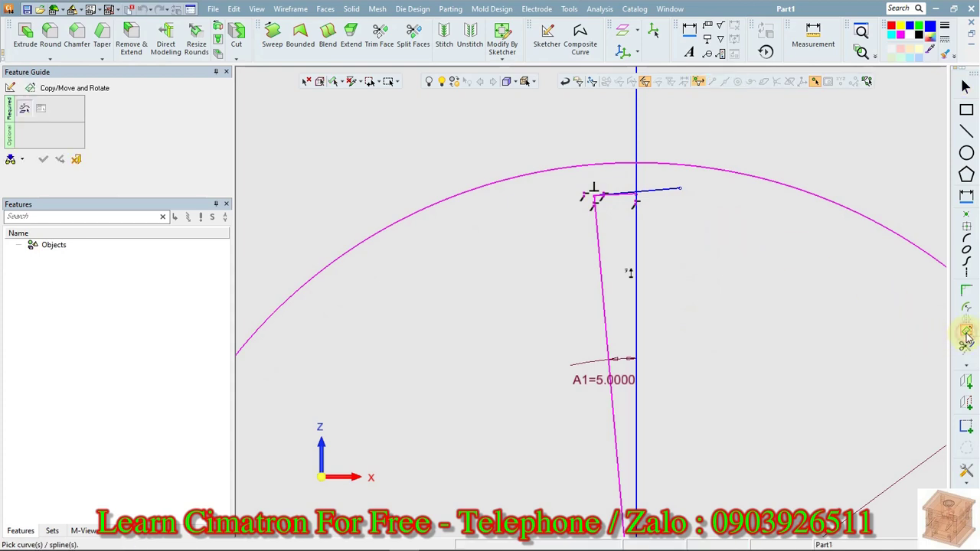
left_click(662, 189)
left_click(599, 230)
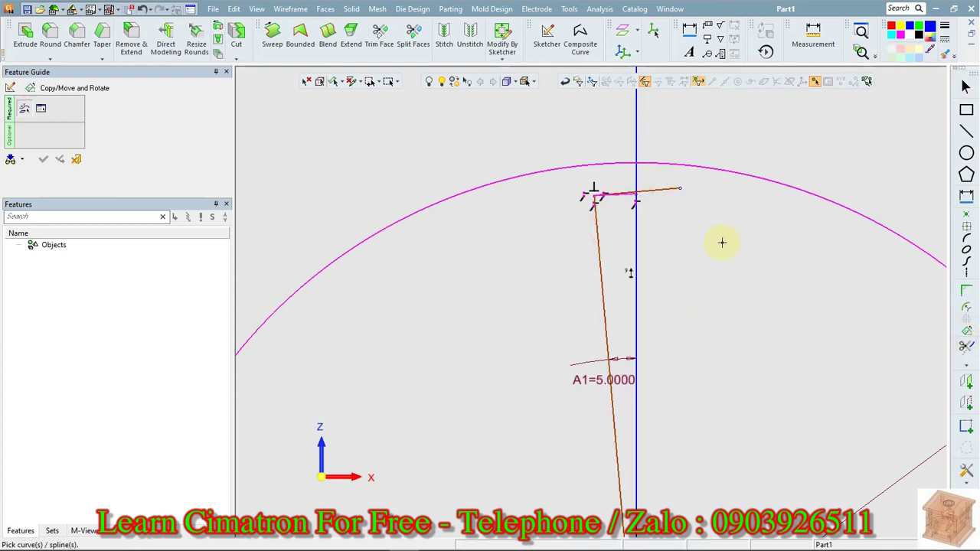
middle_click(722, 243)
scroll(592, 301, "down", 4)
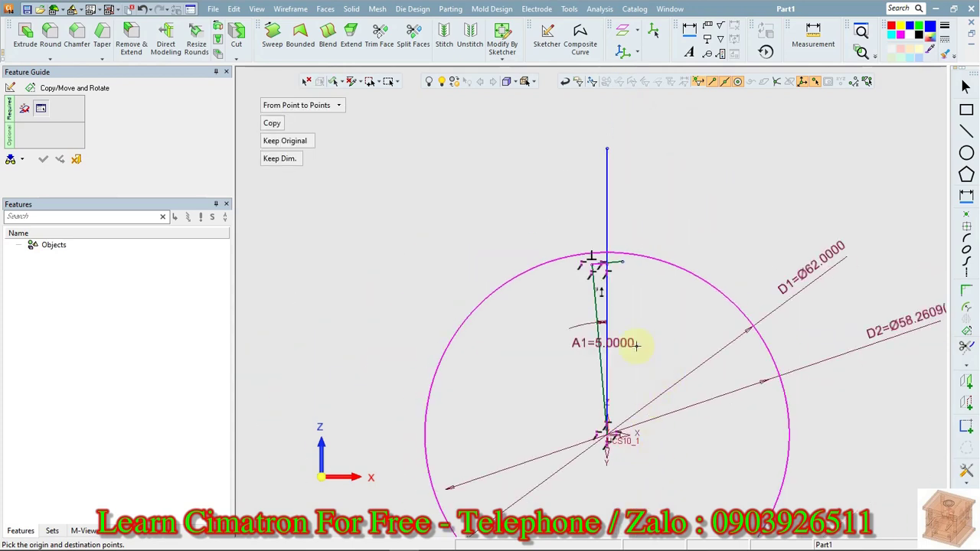
left_click(304, 105)
left_click(298, 159)
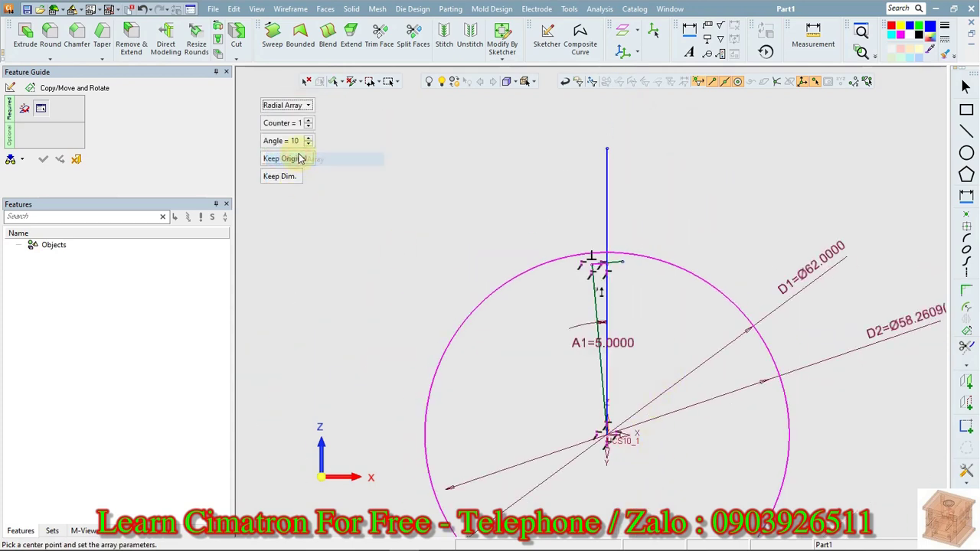
left_click(281, 141)
type("5")
key("Return")
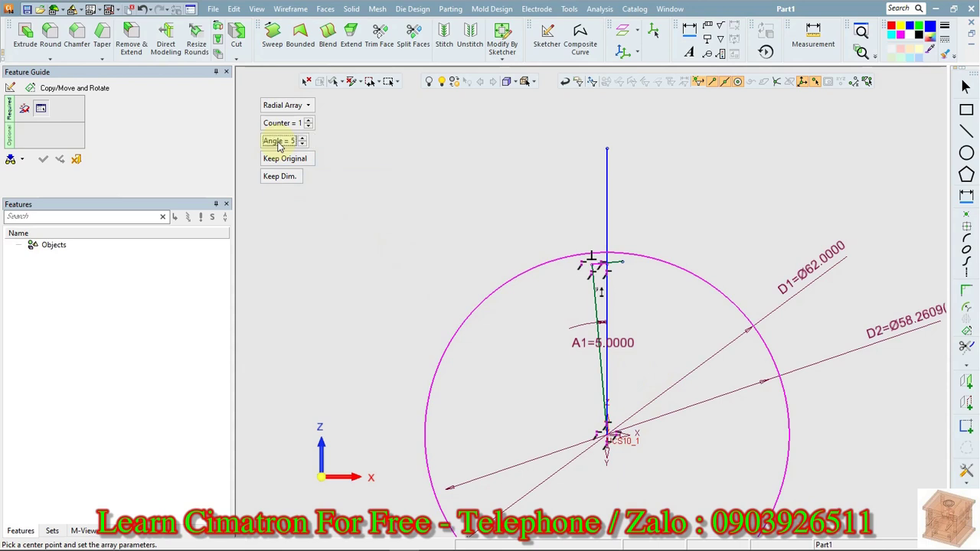
left_click(283, 124)
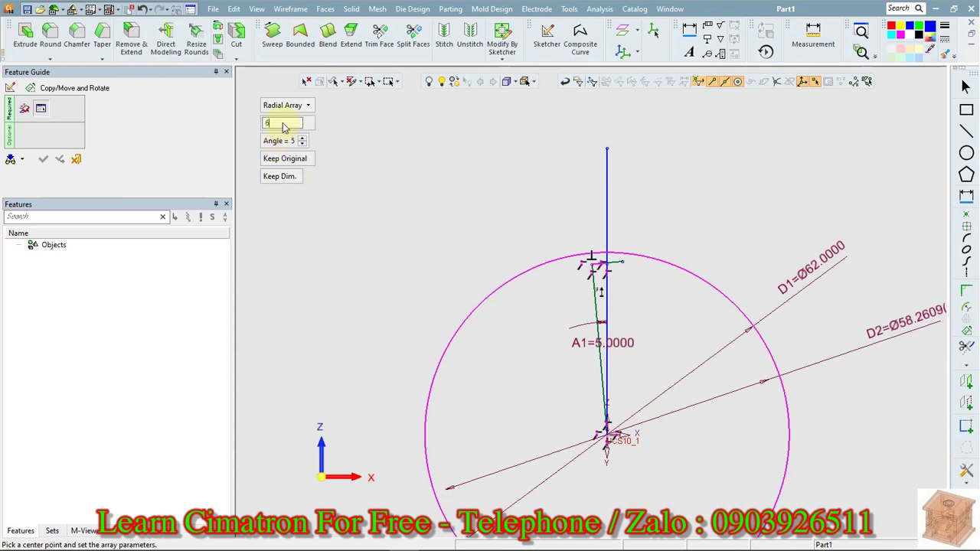
key("Return")
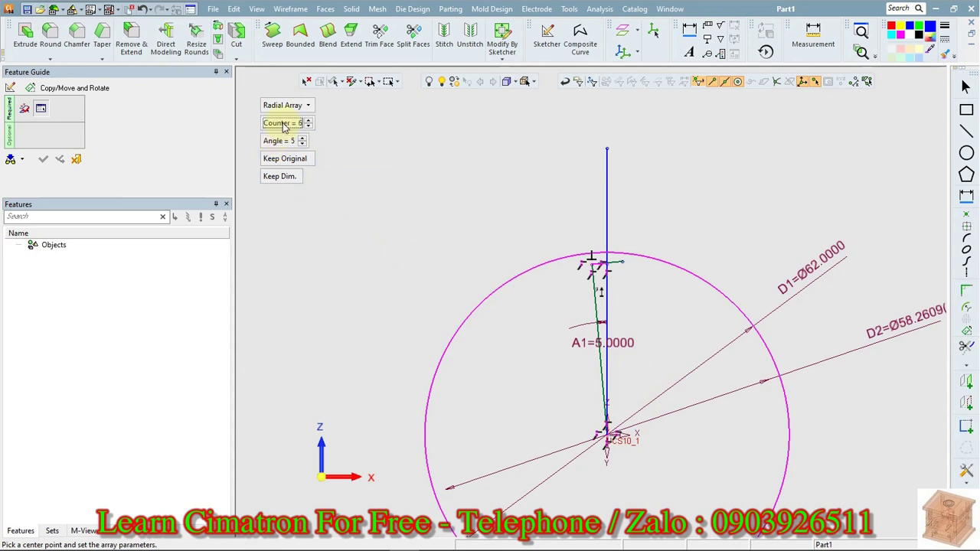
Restrict point selection to centers and pick the large circle's center as the center of the radial array
right_click(383, 212)
double_click(371, 126)
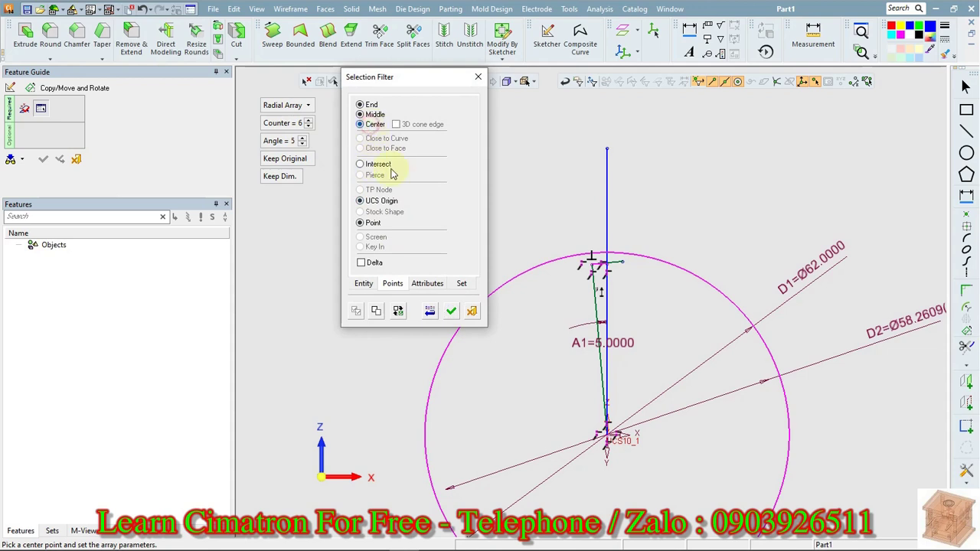
left_click(450, 311)
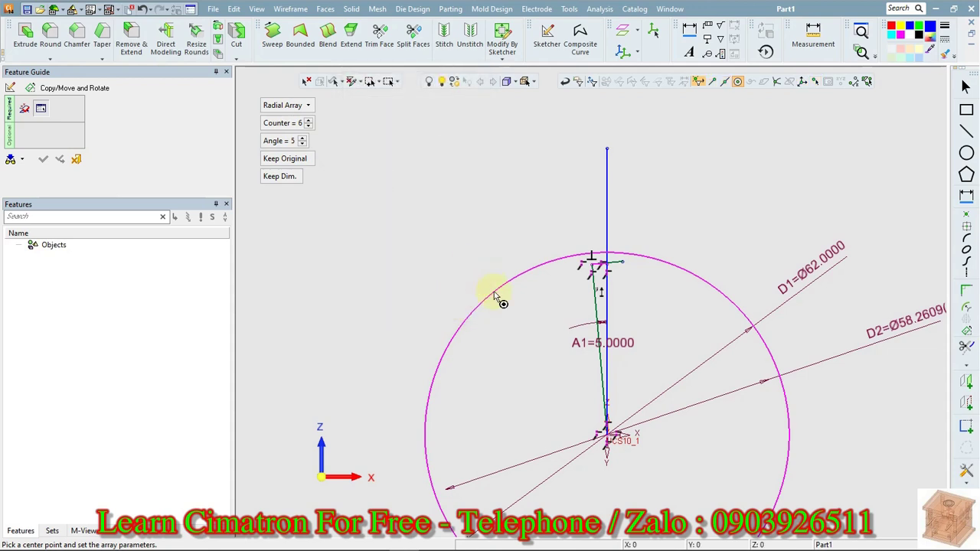
left_click(494, 292)
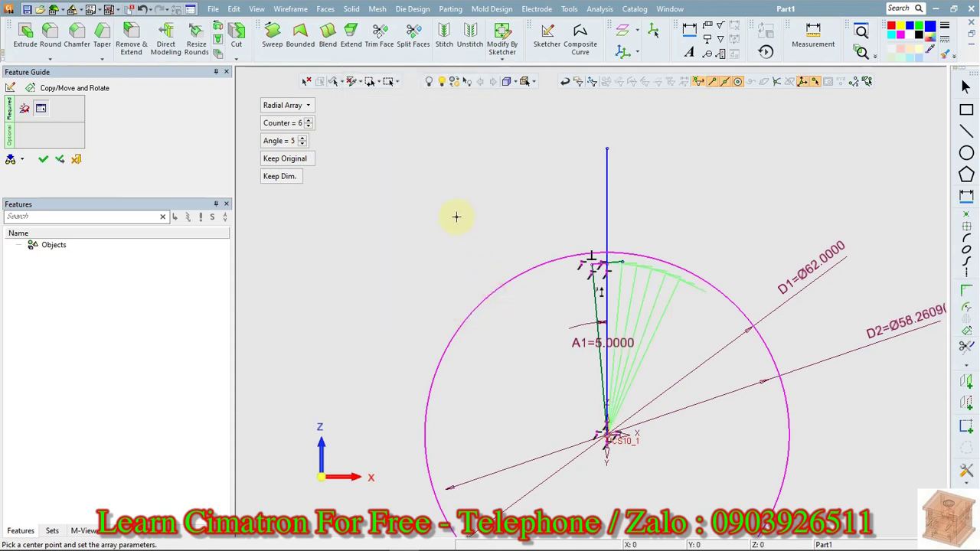
Reverse the radial array by setting its angle to -5 degrees and create the copies
left_click(285, 140)
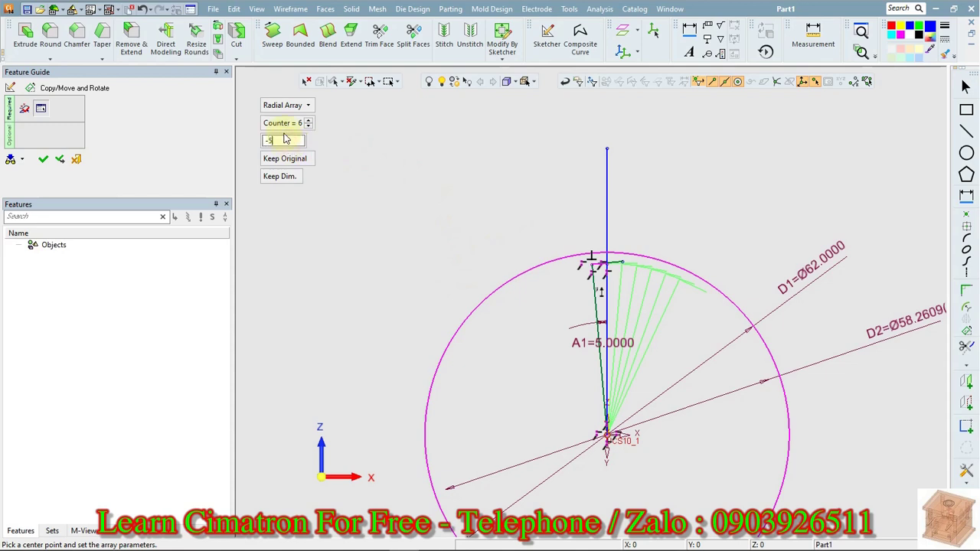
type("-5")
key("Return")
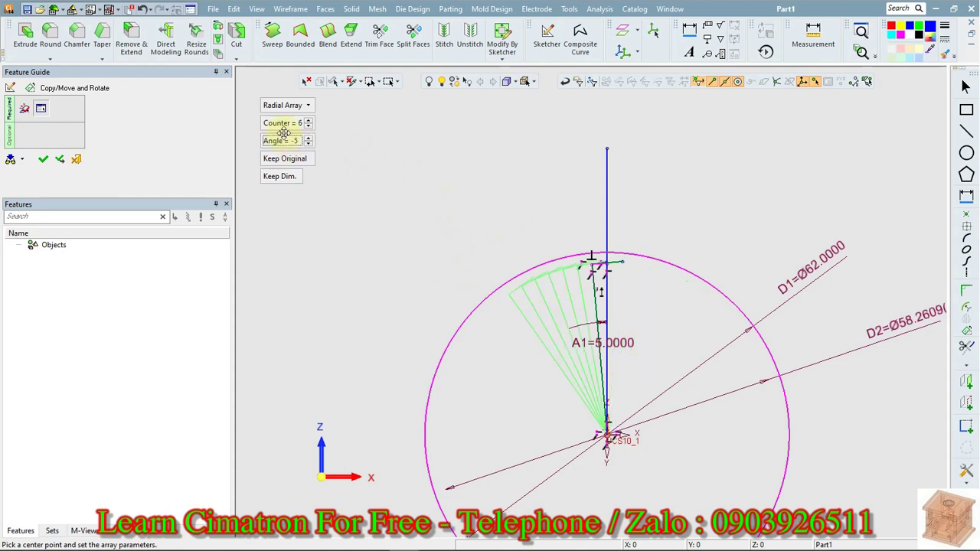
scroll(411, 136, "up", 5)
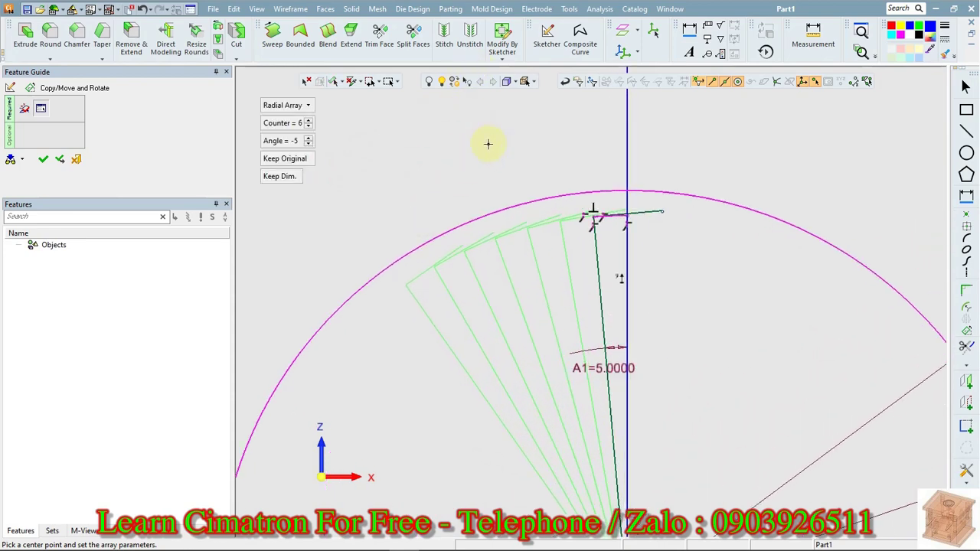
scroll(488, 143, "up", 2)
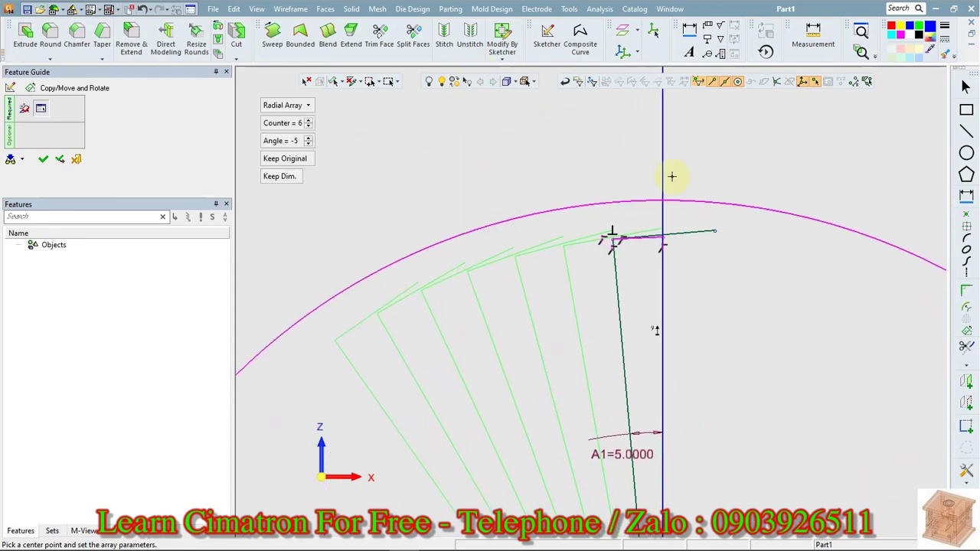
right_click(518, 162)
left_click(519, 164)
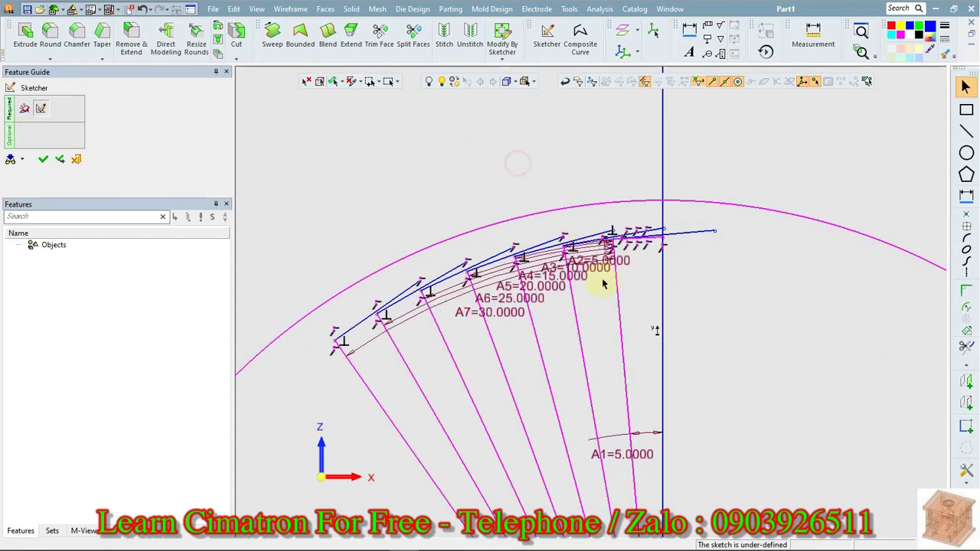
Measure the length of the short arc between the tilted line and the vertical line
right_click(709, 285)
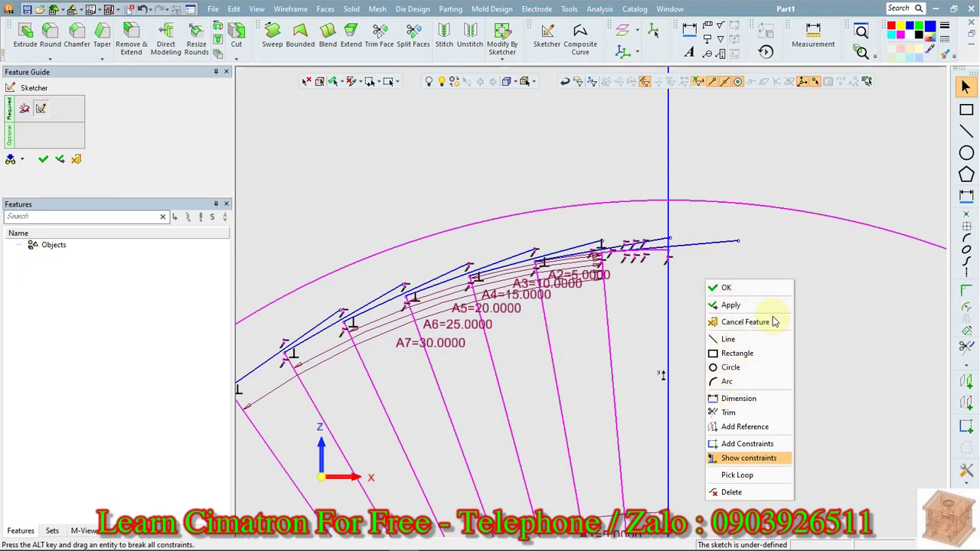
left_click(845, 319)
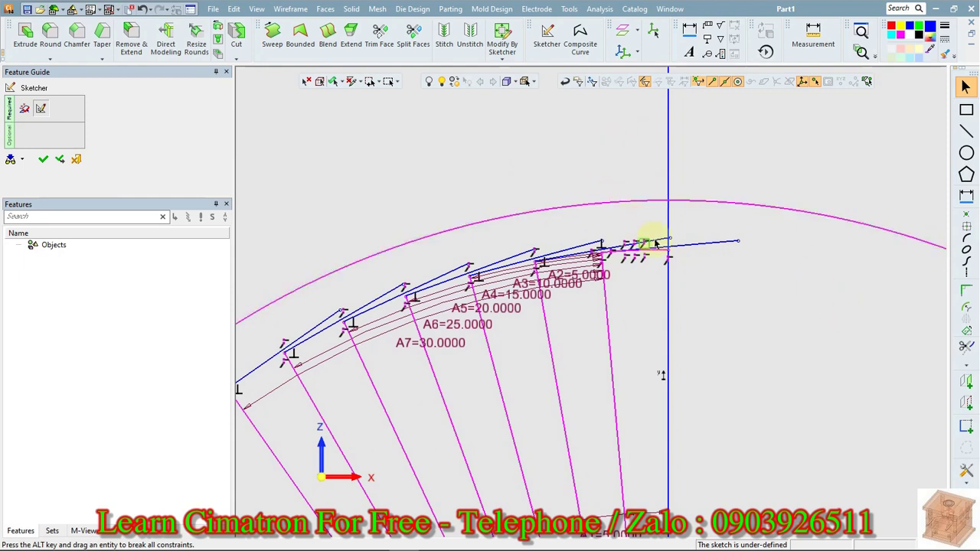
left_click(814, 39)
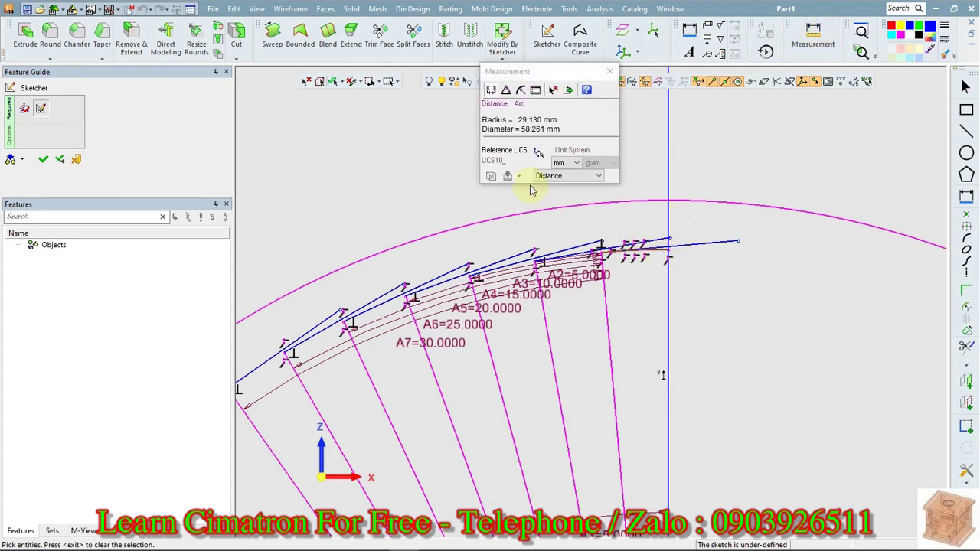
left_click(536, 90)
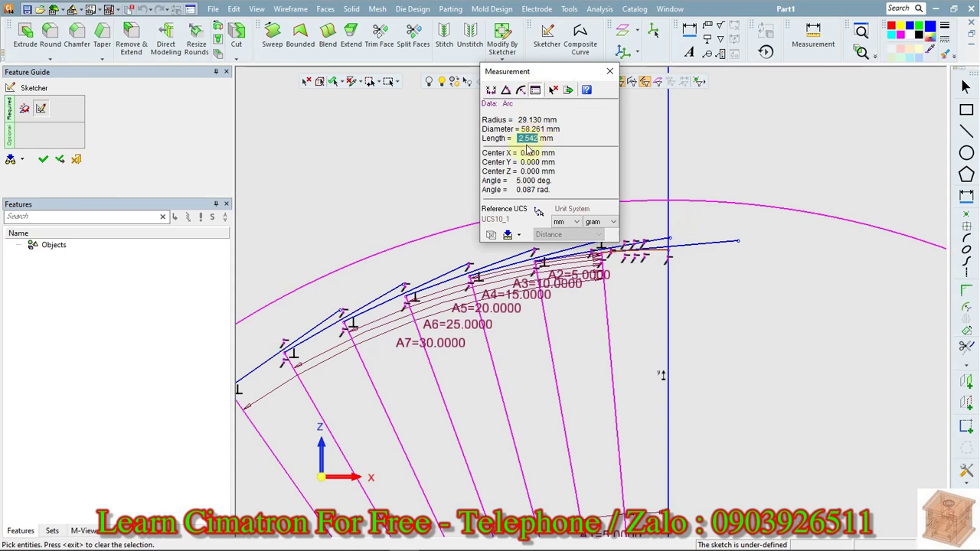
middle_click(730, 125)
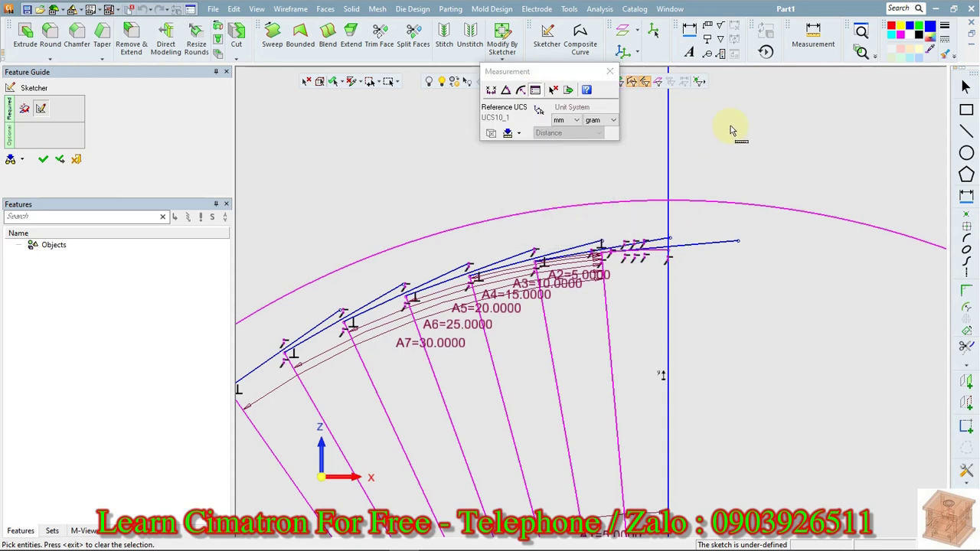
Dimension the length of the original short perpendicular line as 2.542 mm
right_click(730, 125)
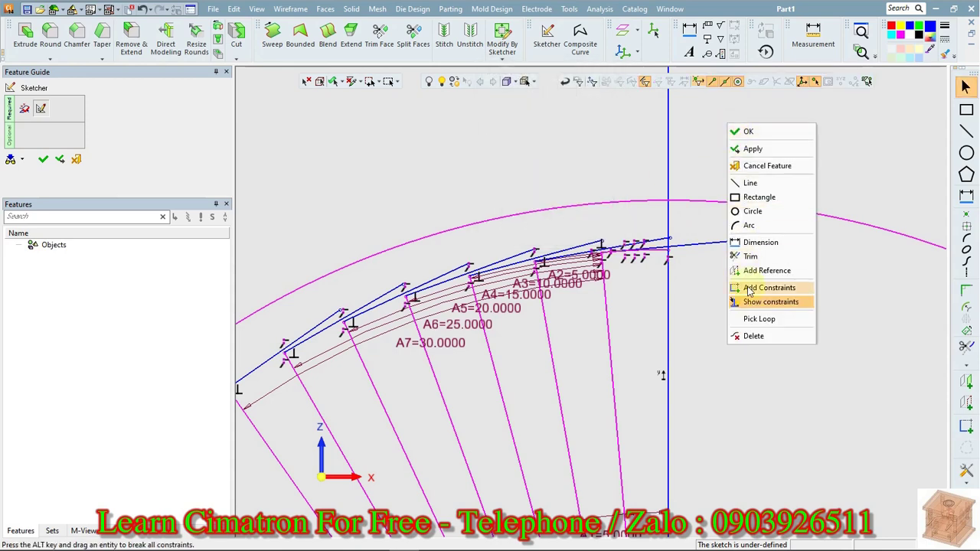
left_click(749, 240)
left_click(701, 245)
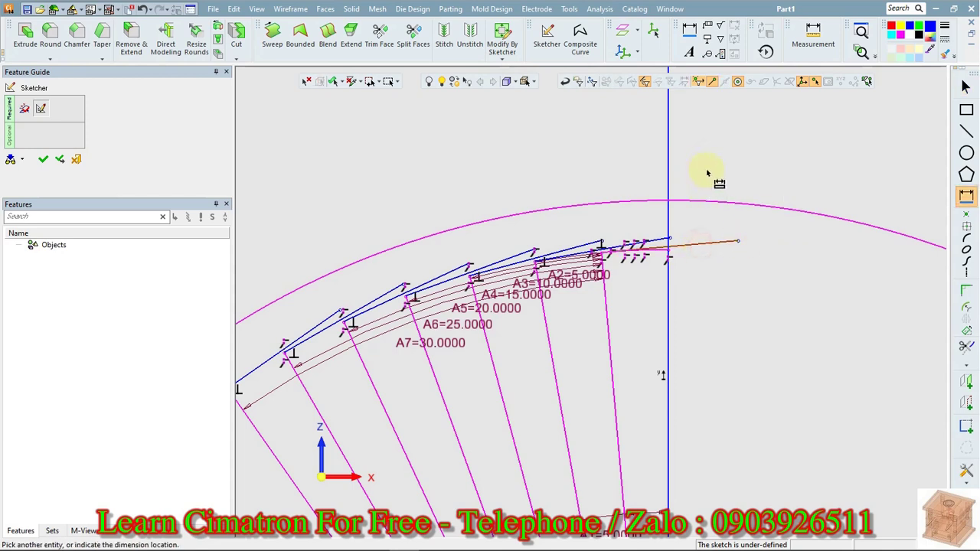
left_click(816, 167)
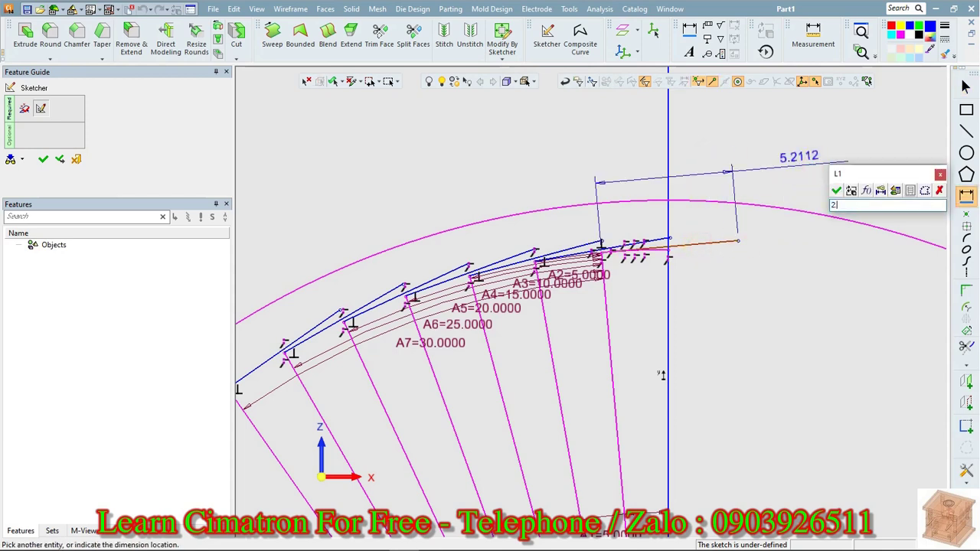
type("2.542")
key("Return")
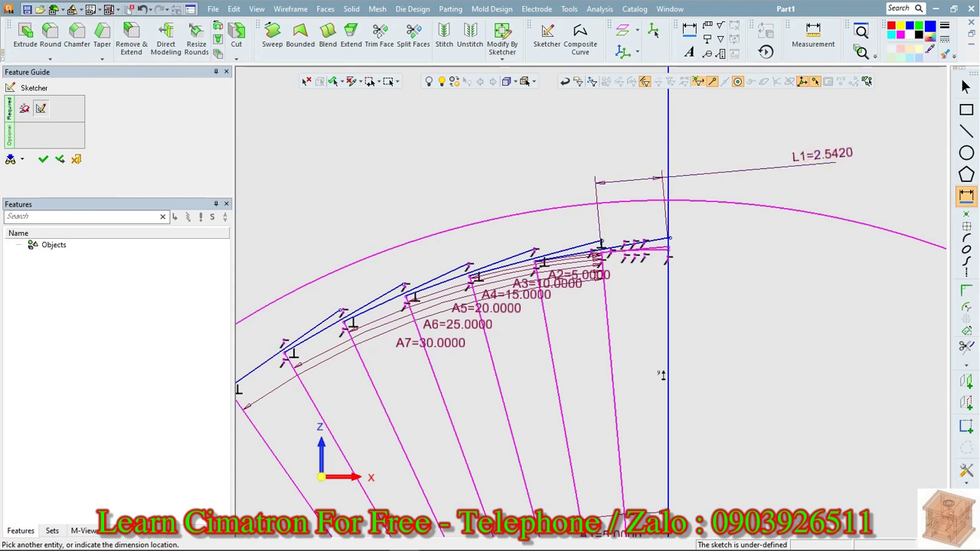
left_click(821, 163)
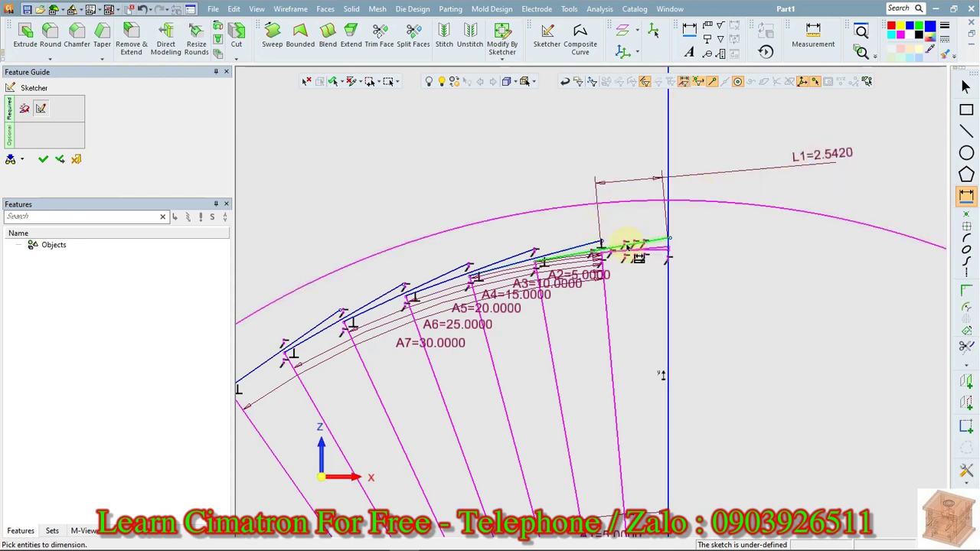
Dimension the lengths of the first three copied short lines nearest the vertical line, accepting their current values
left_click(635, 250)
left_click(585, 178)
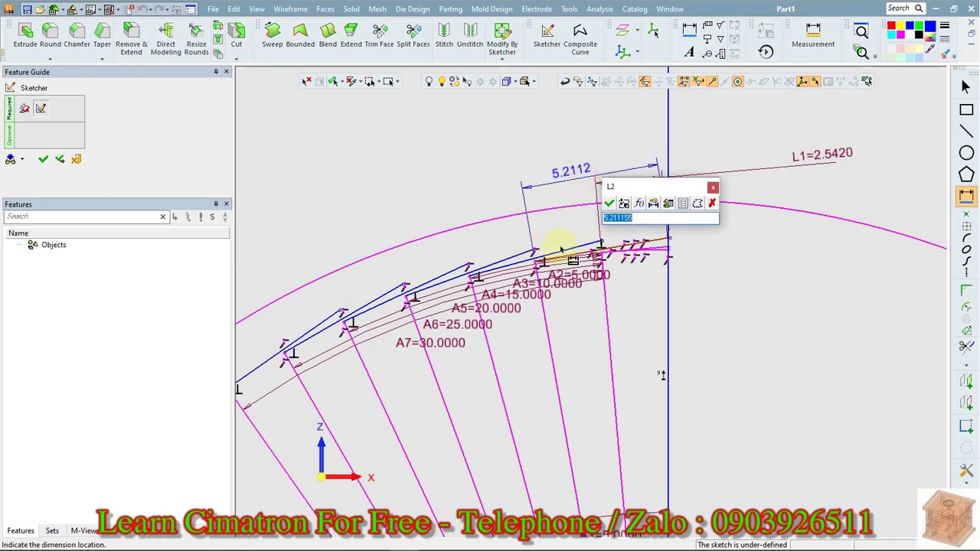
key("Return")
left_click(562, 253)
left_click(527, 178)
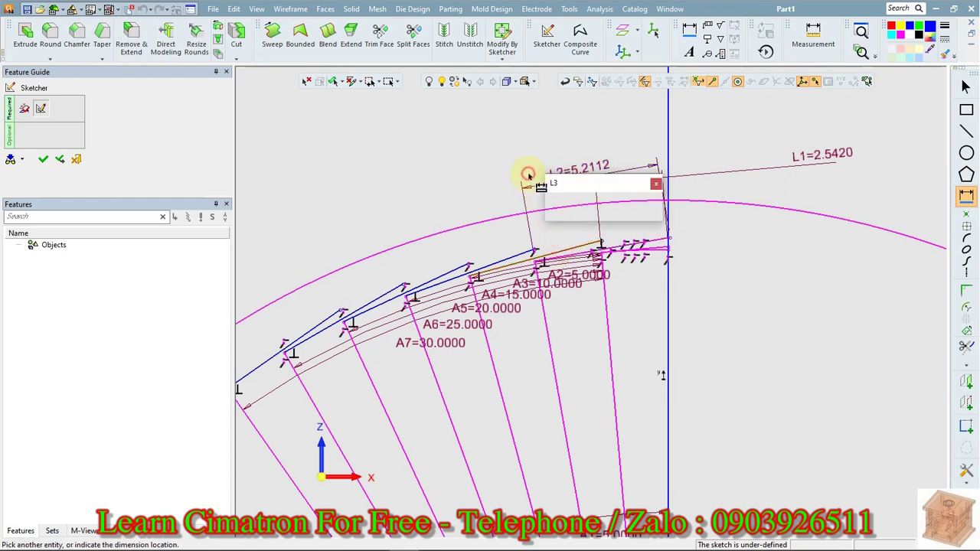
key("Return")
left_click(517, 244)
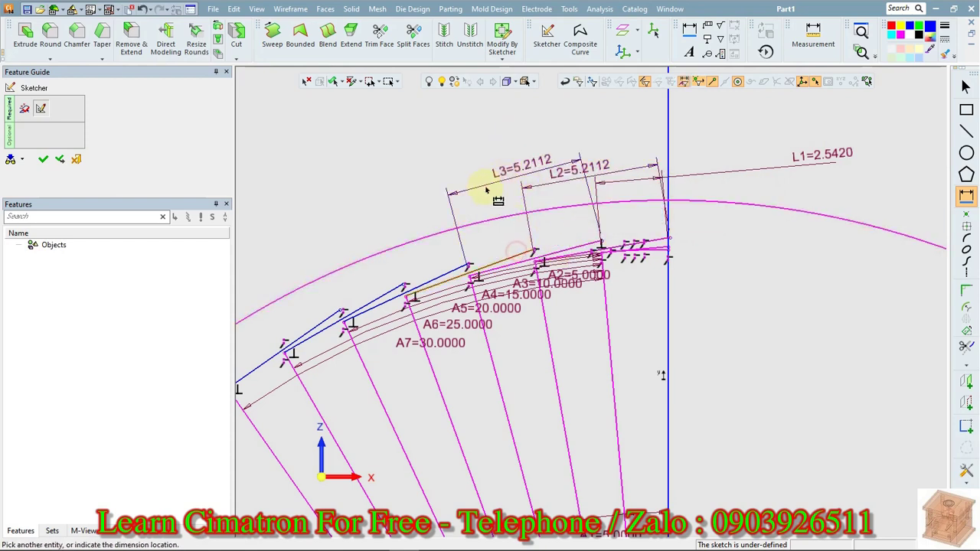
left_click(468, 162)
key("Return")
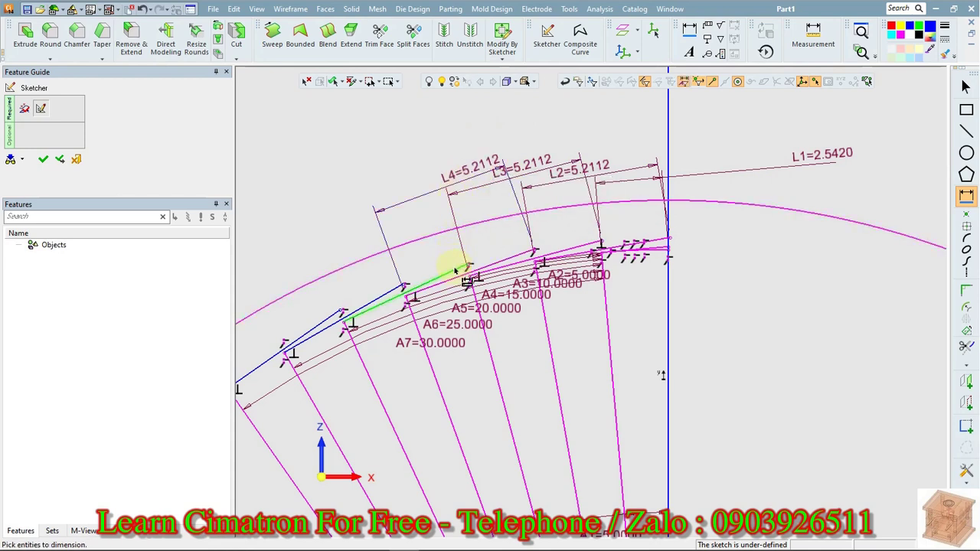
Dimension the lengths of the remaining three copied short lines farther around the arc, accepting their current values
left_click(454, 268)
left_click(413, 187)
key("Return")
left_click(382, 290)
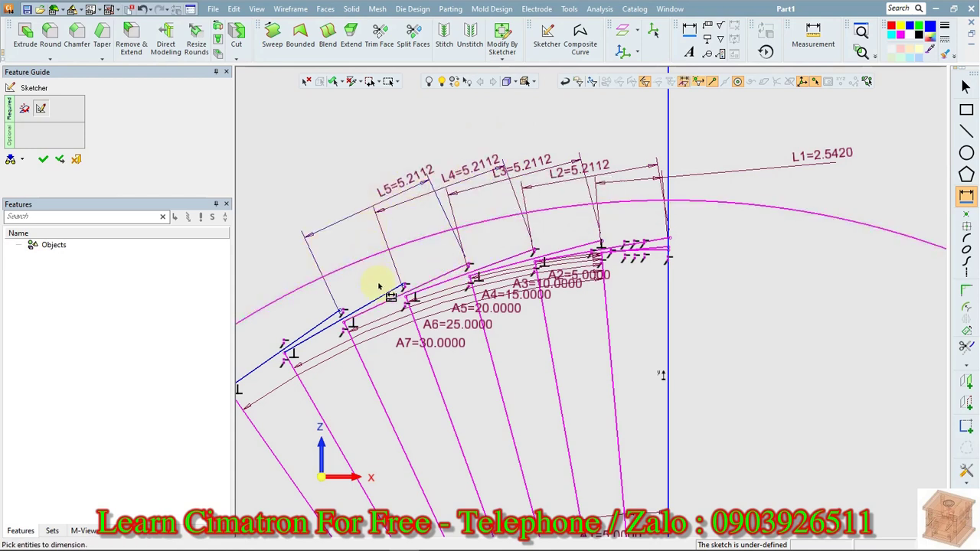
left_click(357, 197)
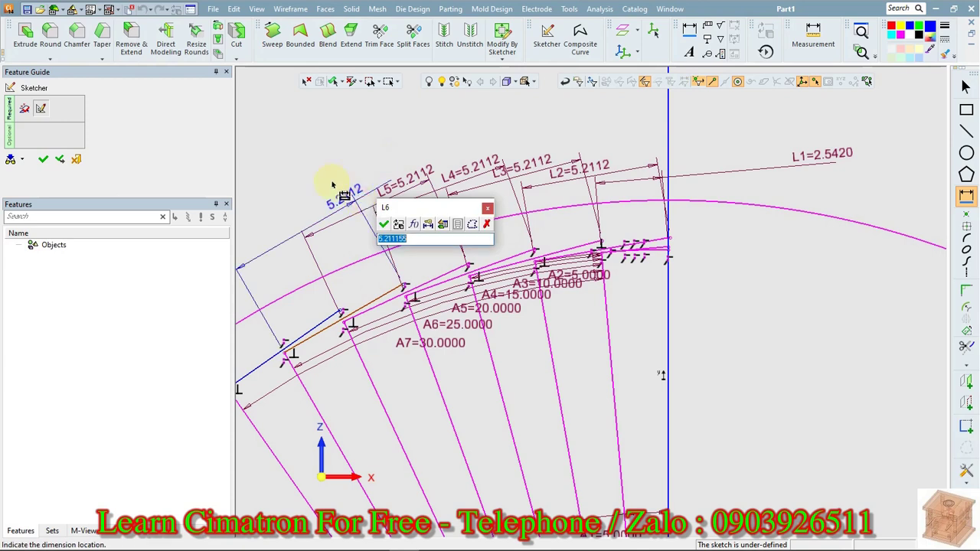
key("Return")
left_click(322, 312)
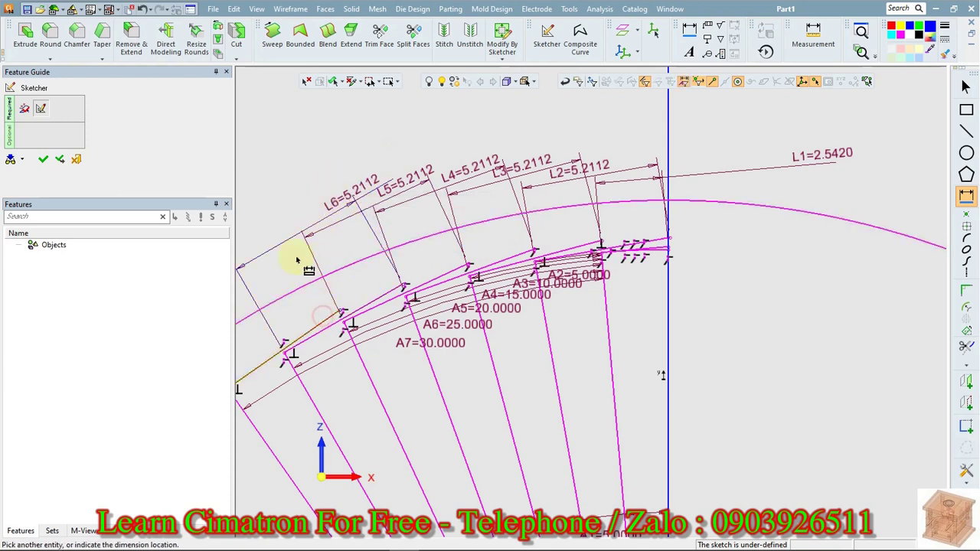
left_click(286, 220)
key("Return")
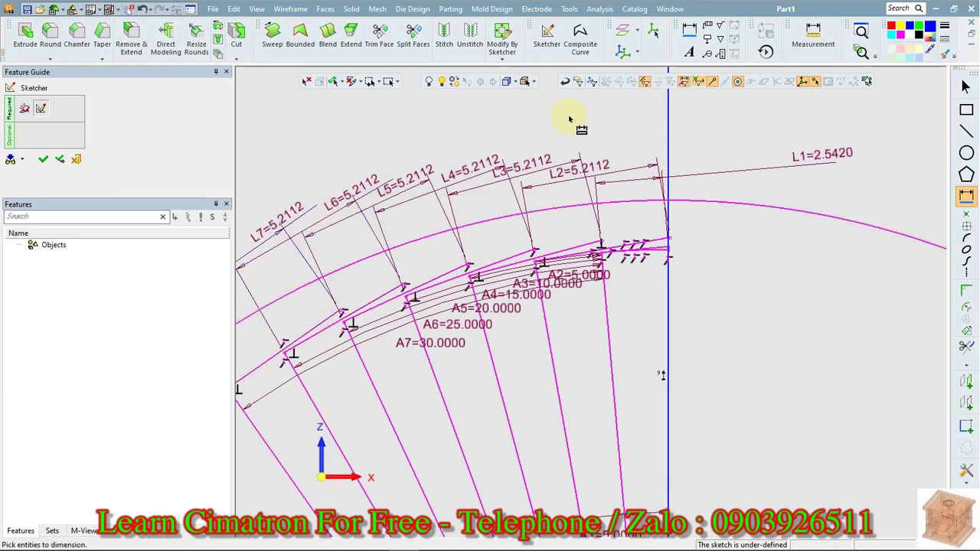
key("Escape")
Link dimension L2, nearest the vertical line, to the 2.542 mm dimension with the expression L1*2
right_click(569, 116)
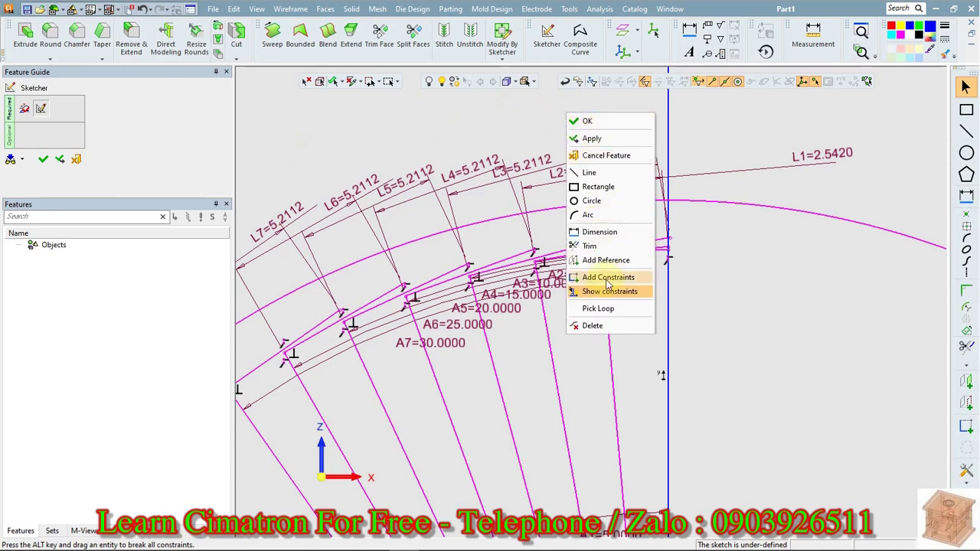
left_click(591, 232)
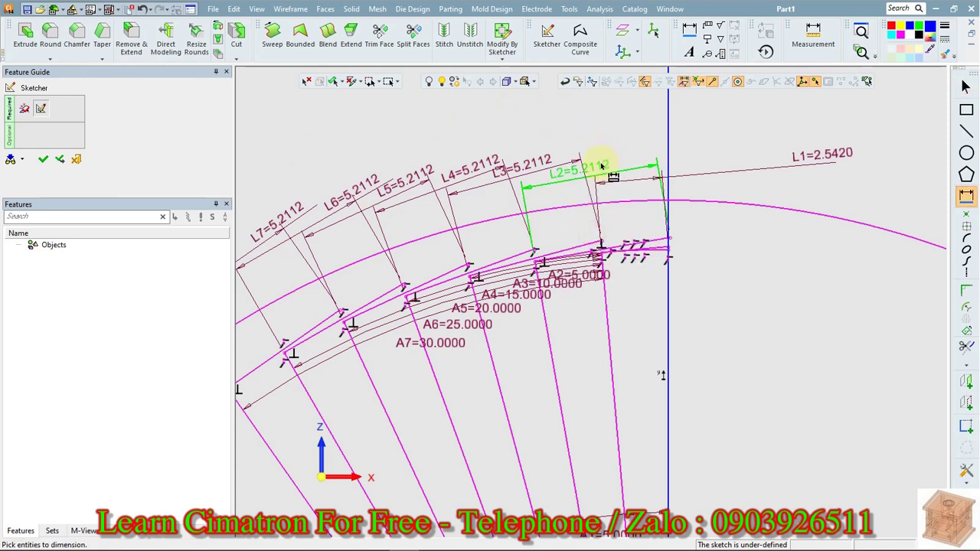
left_click(613, 170)
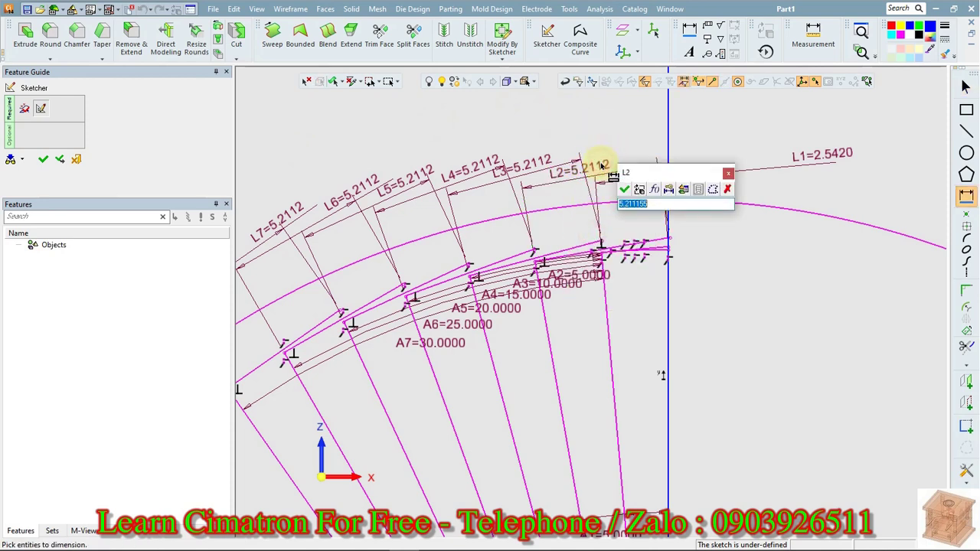
left_click(658, 190)
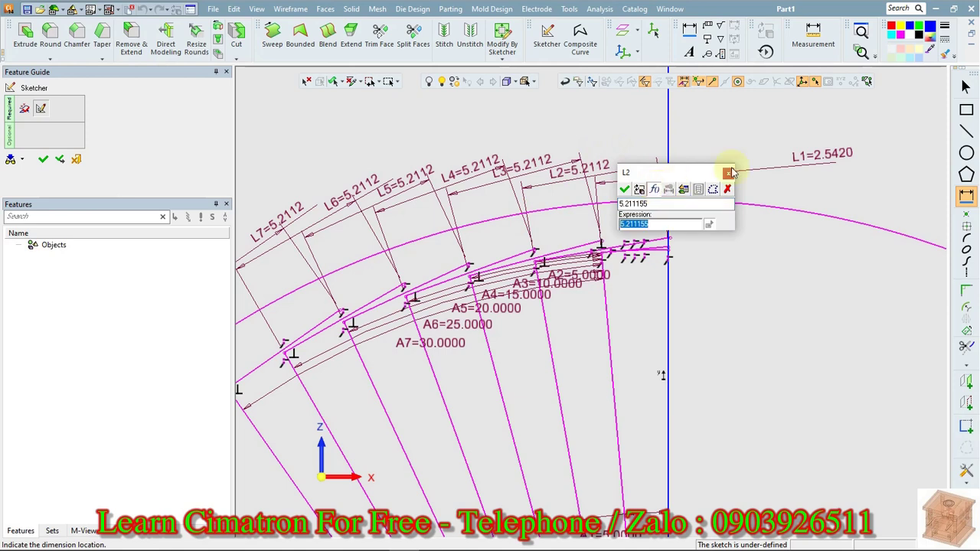
left_click(837, 155)
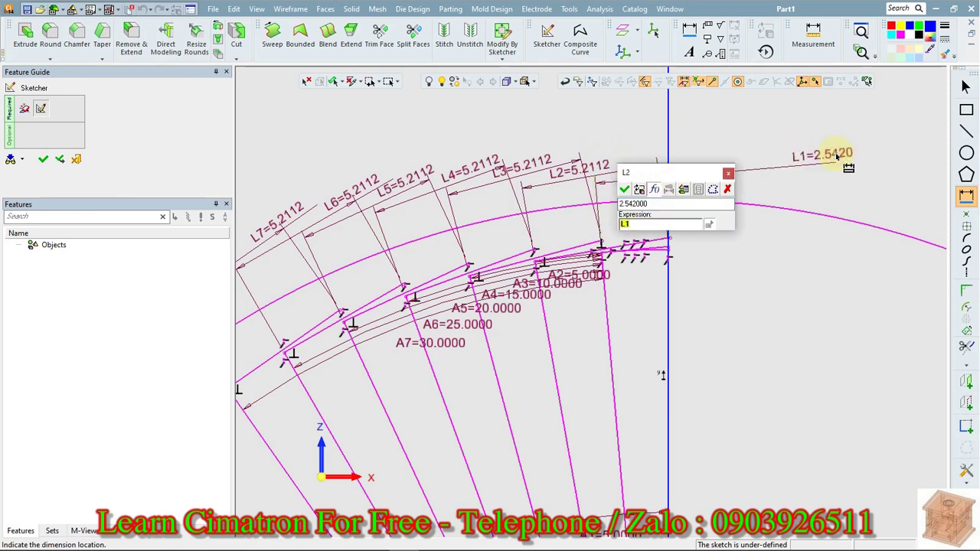
type("*2")
key("Return")
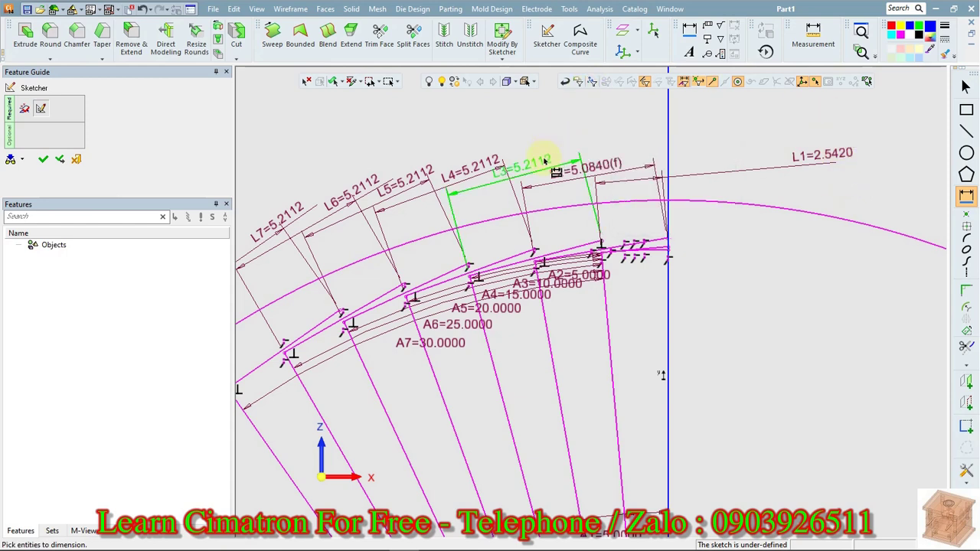
Drive the length dimension L3 with the expression L1*3
left_click(543, 160)
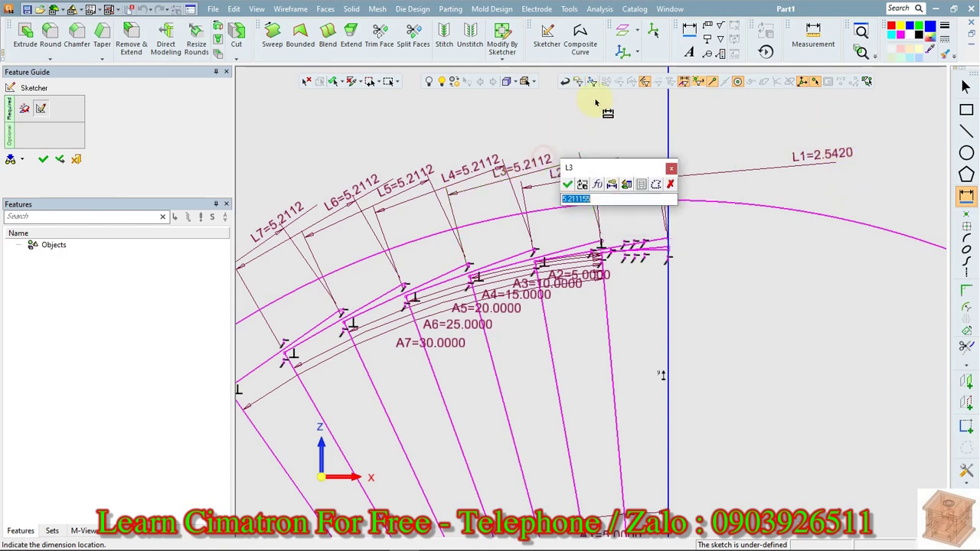
left_click(598, 184)
left_click(812, 157)
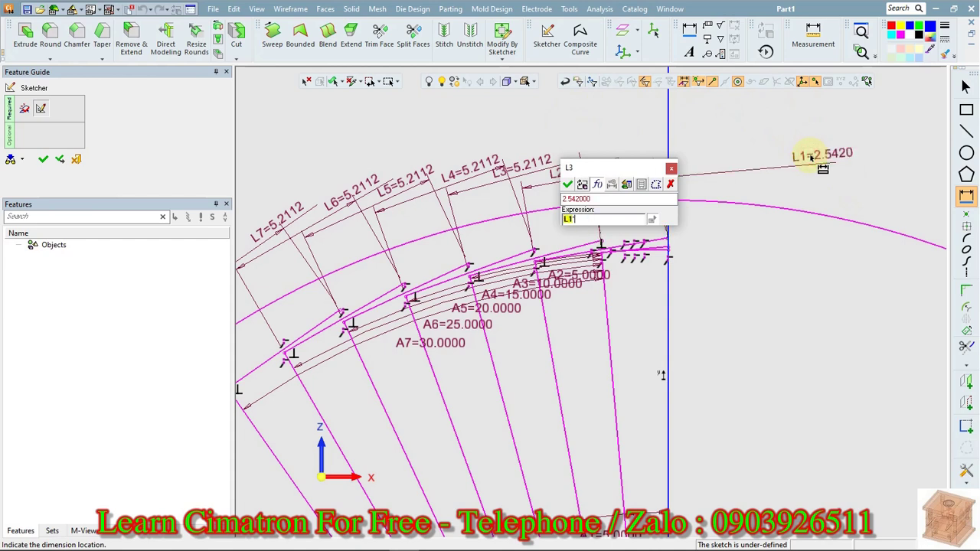
type("*3")
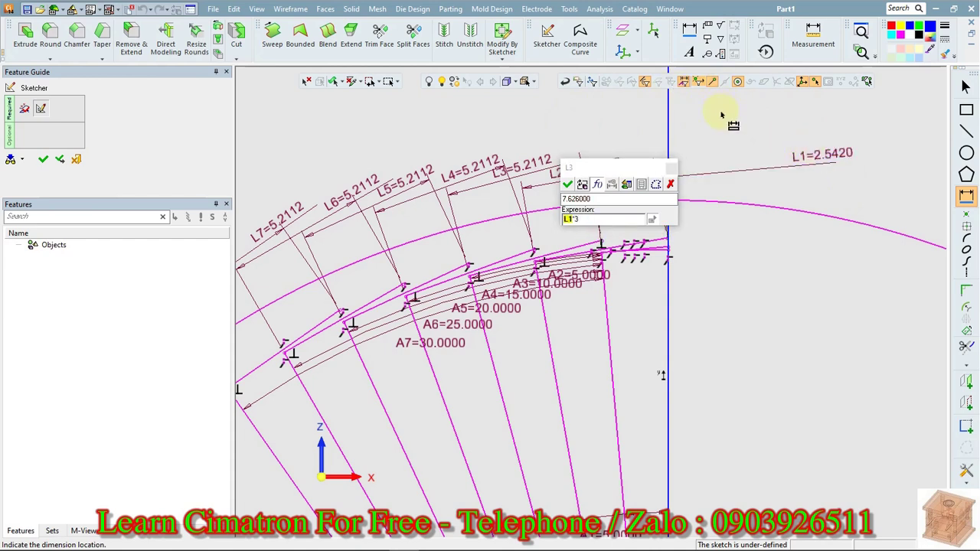
key("Return")
Drive the length dimension L4 with the expression L1*4
double_click(500, 163)
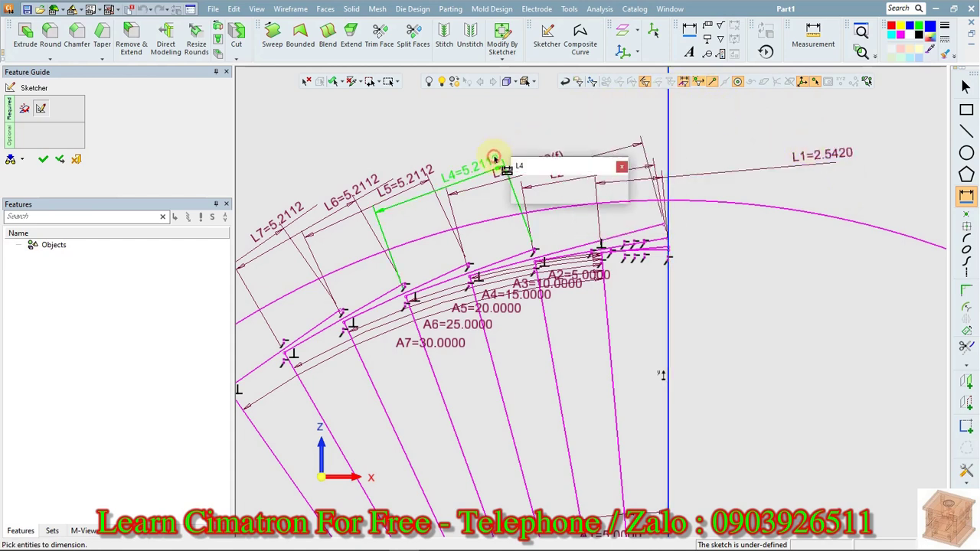
left_click(546, 182)
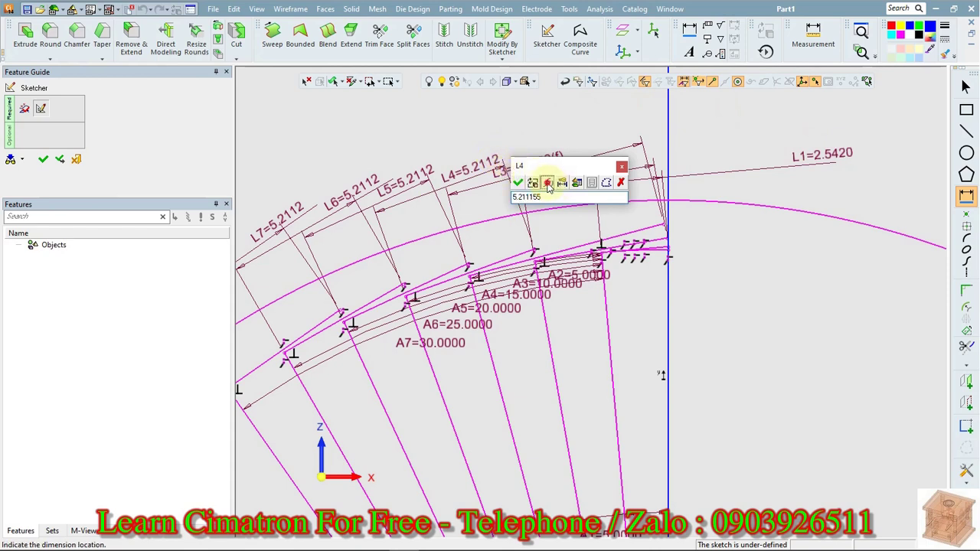
left_click(849, 153)
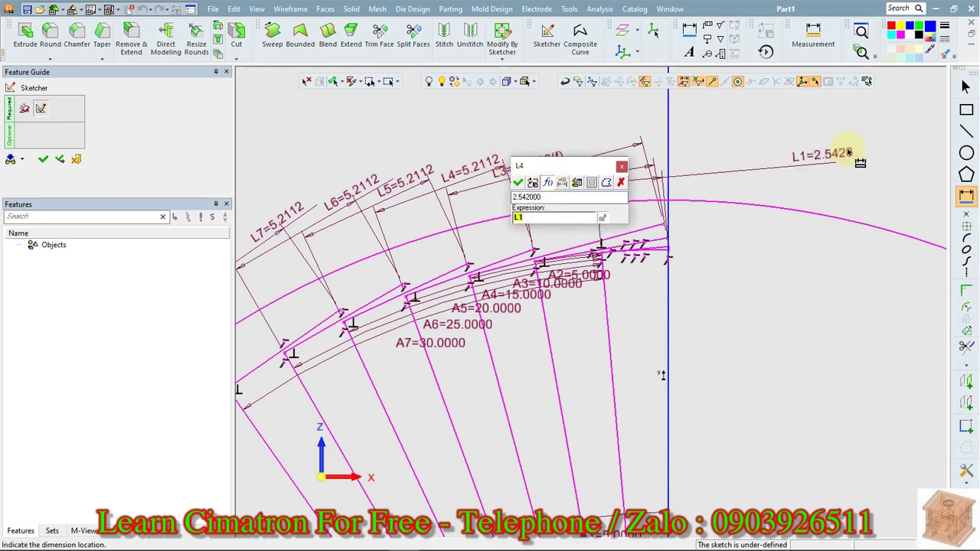
type("*4")
key("Return")
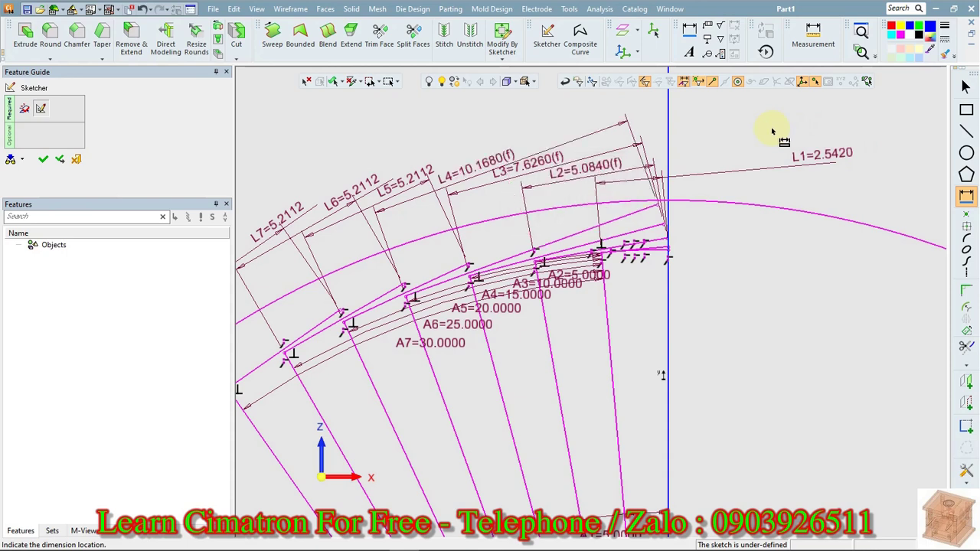
Drive the length dimensions L5 and L6 with the expressions L1*5 and L1*6
double_click(420, 178)
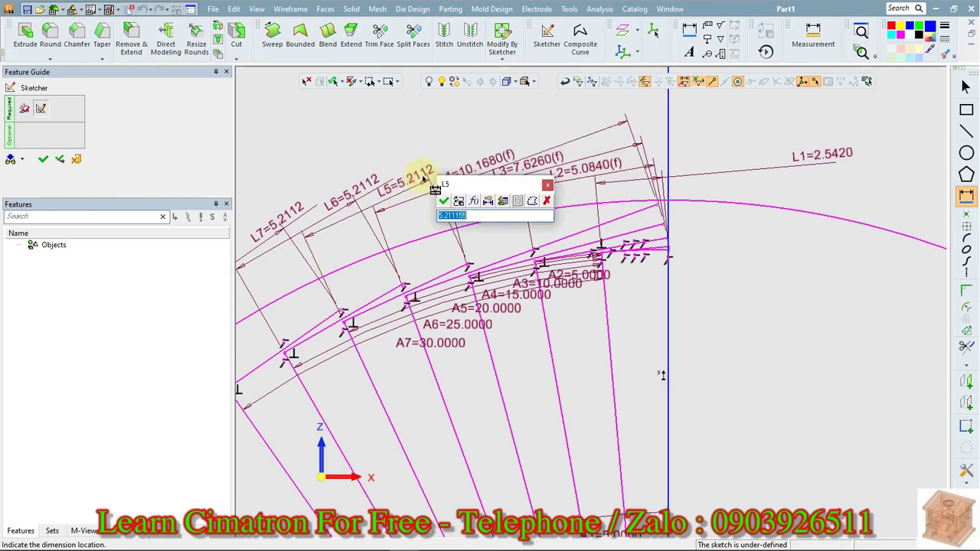
left_click(826, 154)
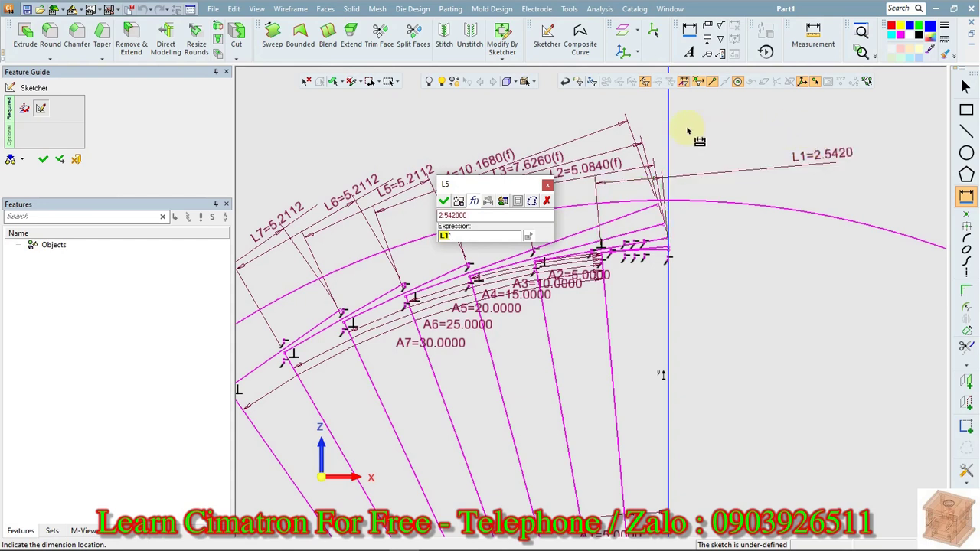
key("Return")
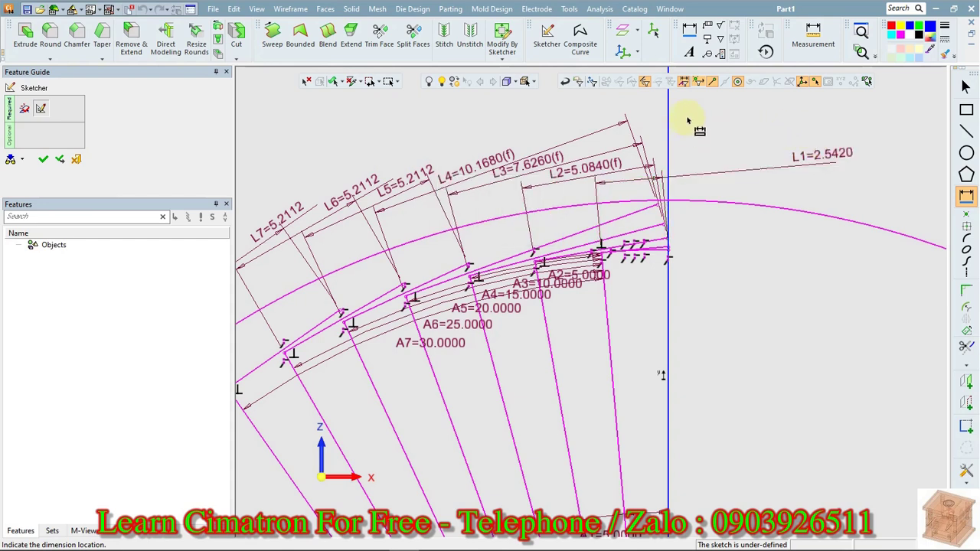
left_click(371, 181)
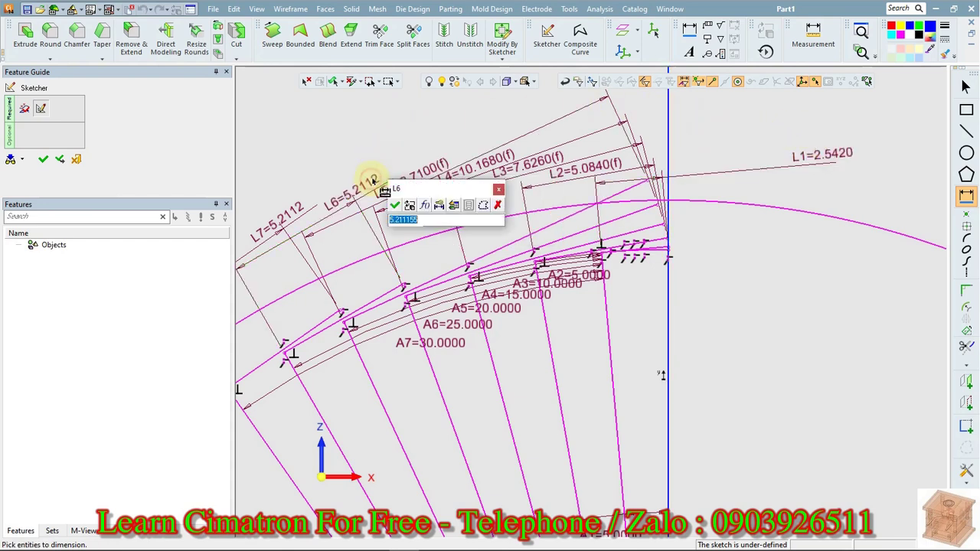
left_click(818, 155)
type("*6")
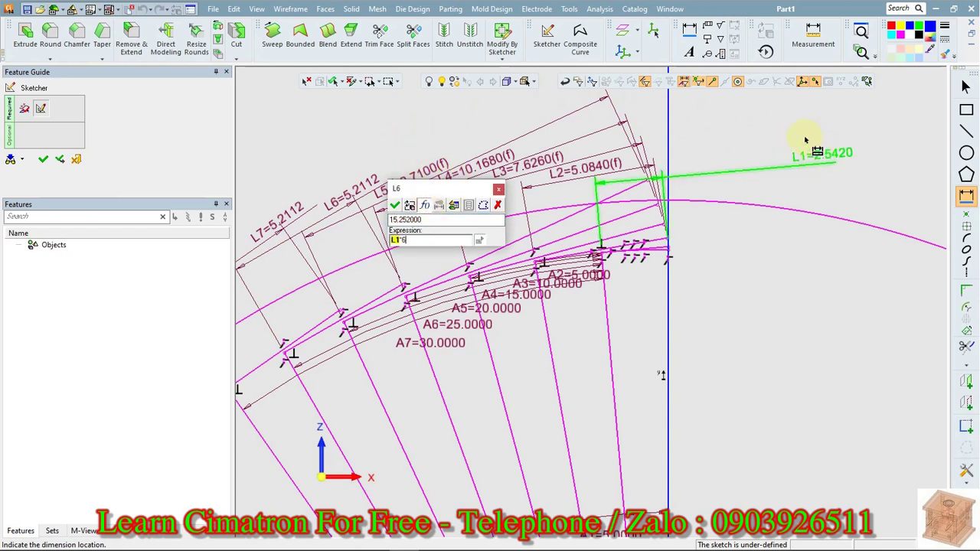
key("Return")
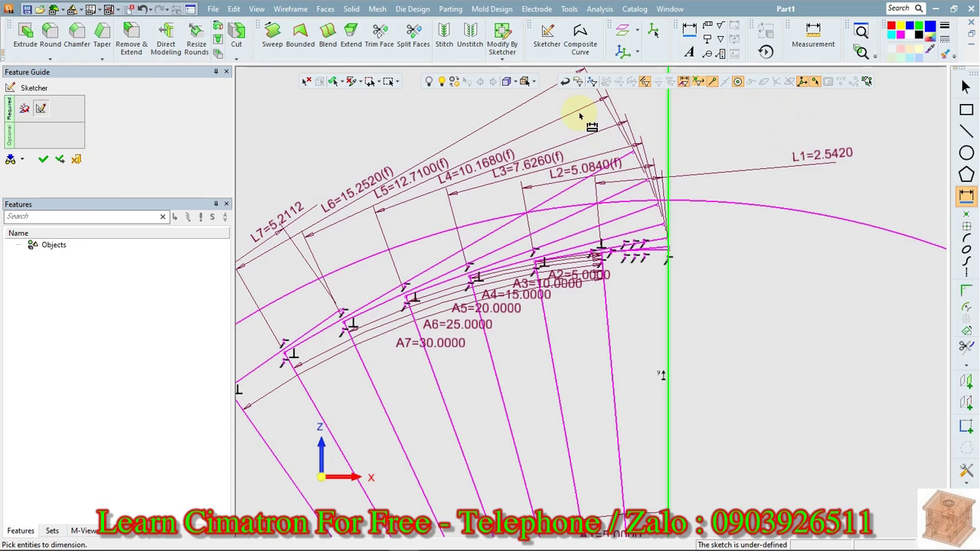
Drive the outermost length dimension L7 with the expression L1*7 and finish dimensioning
left_click(294, 205)
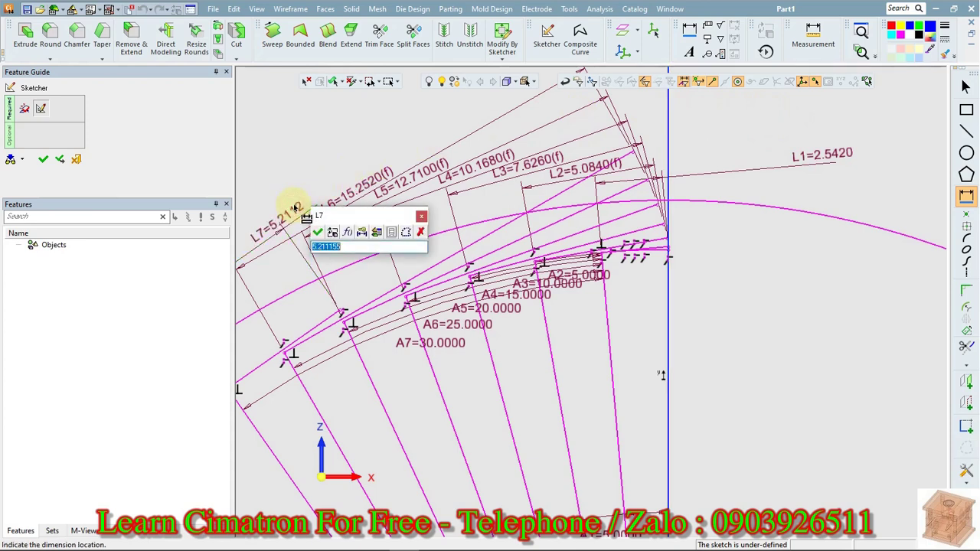
left_click(347, 234)
left_click(808, 157)
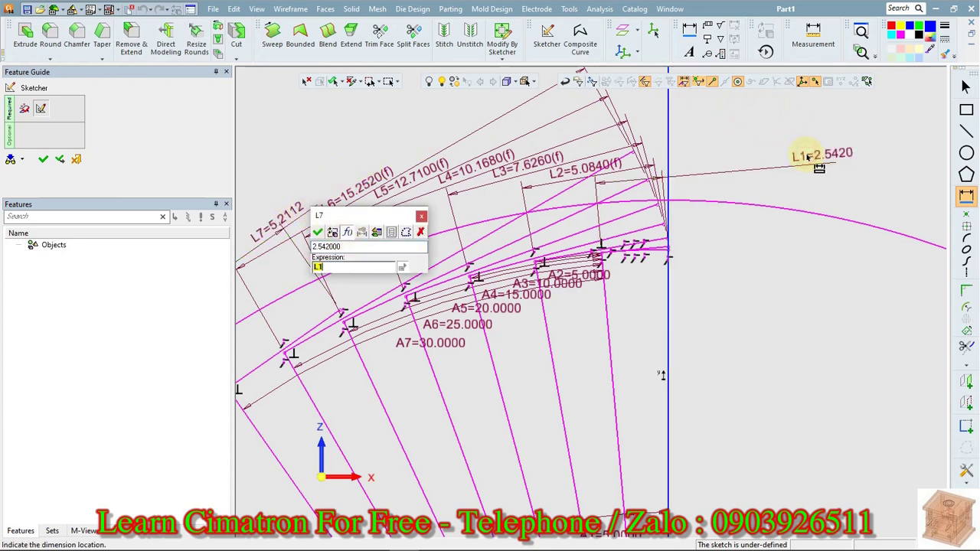
type("*7")
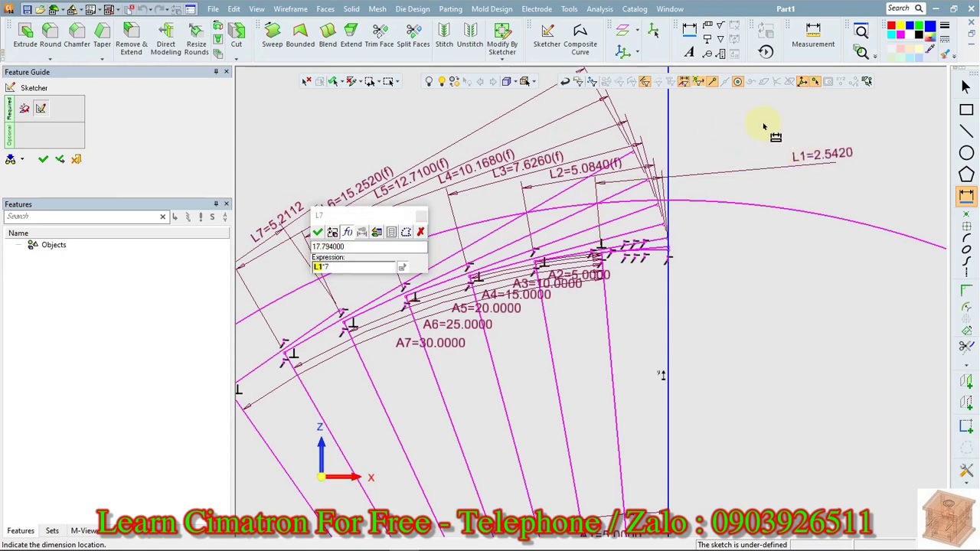
key("Return")
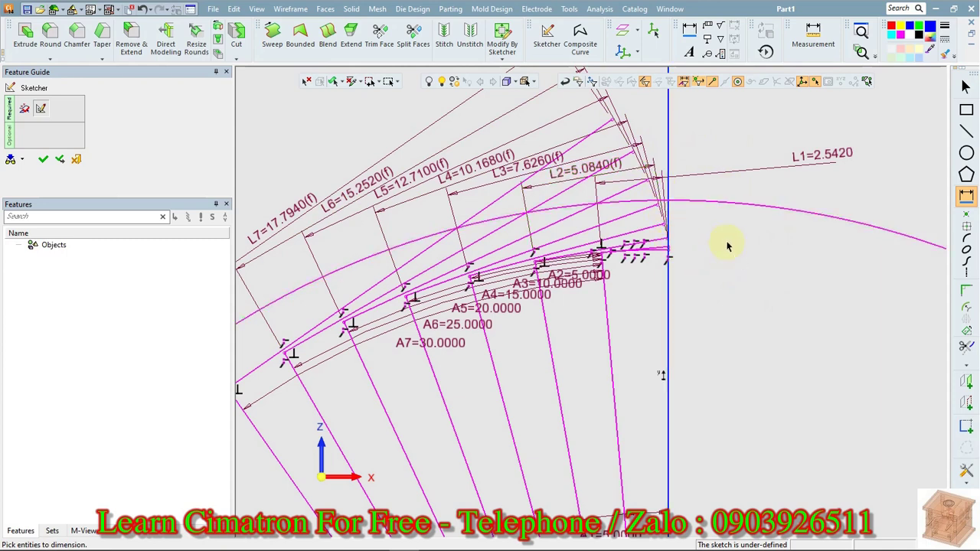
key("Escape")
Draw an open spline through the free endpoints of the tangent lines, from the longest line down to the base point on the vertical line
left_click(967, 263)
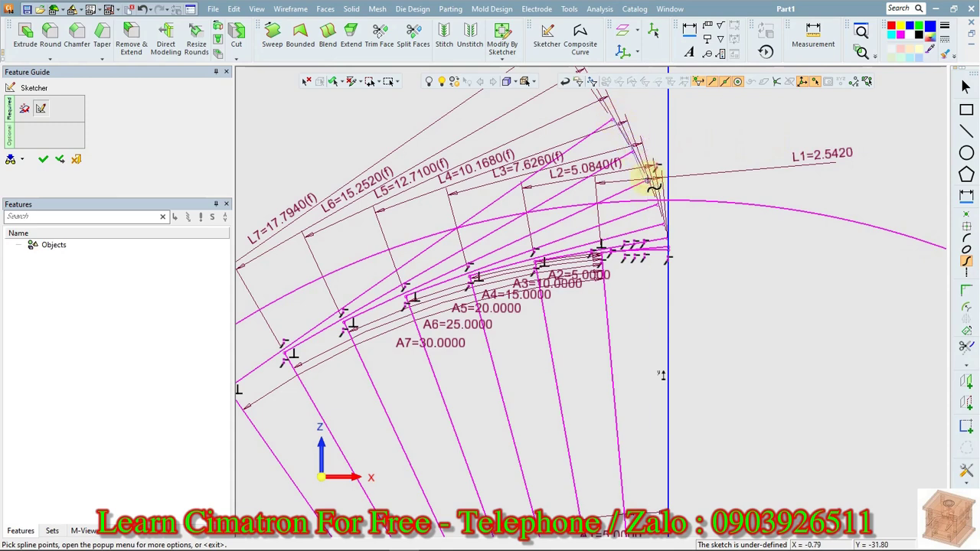
scroll(663, 219, "up", 2)
scroll(619, 325, "up", 3)
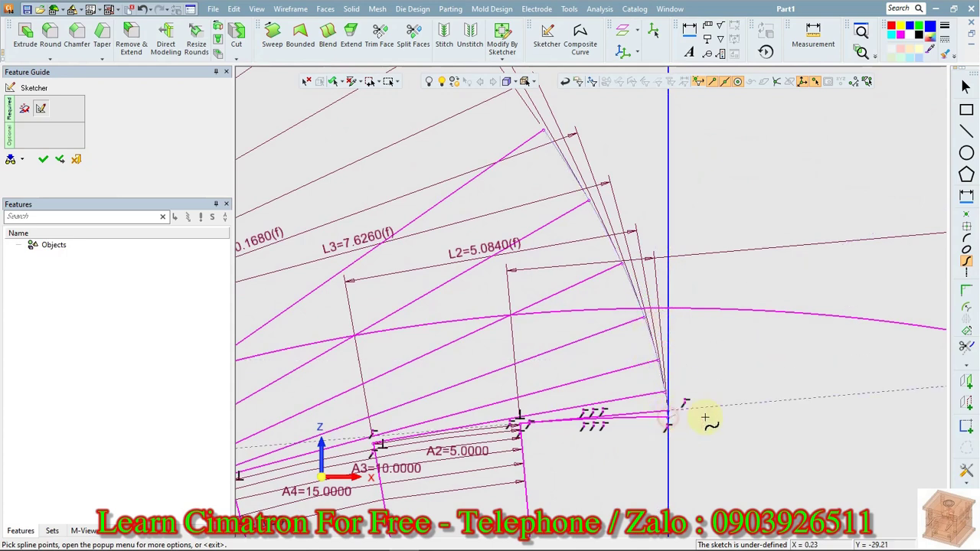
middle_click(716, 392)
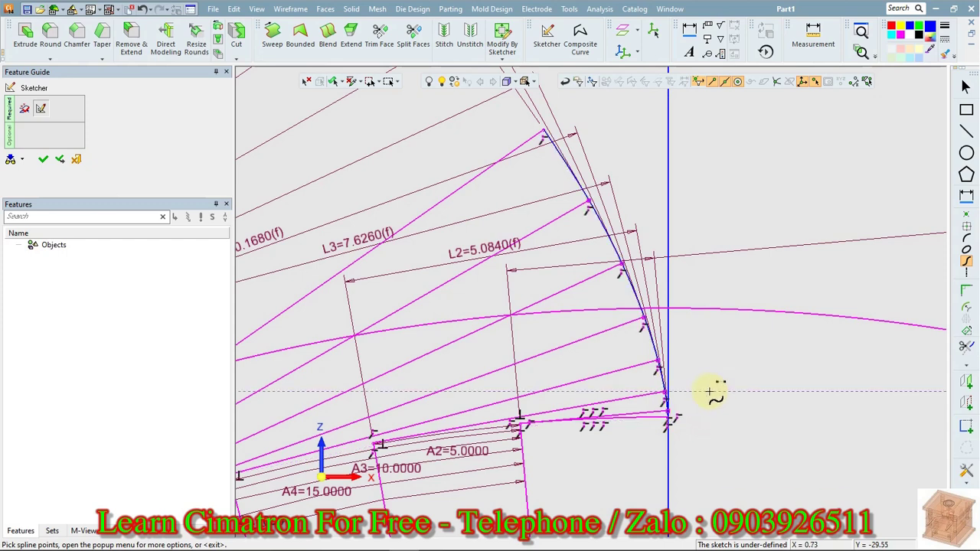
middle_click(734, 360)
left_click(568, 166)
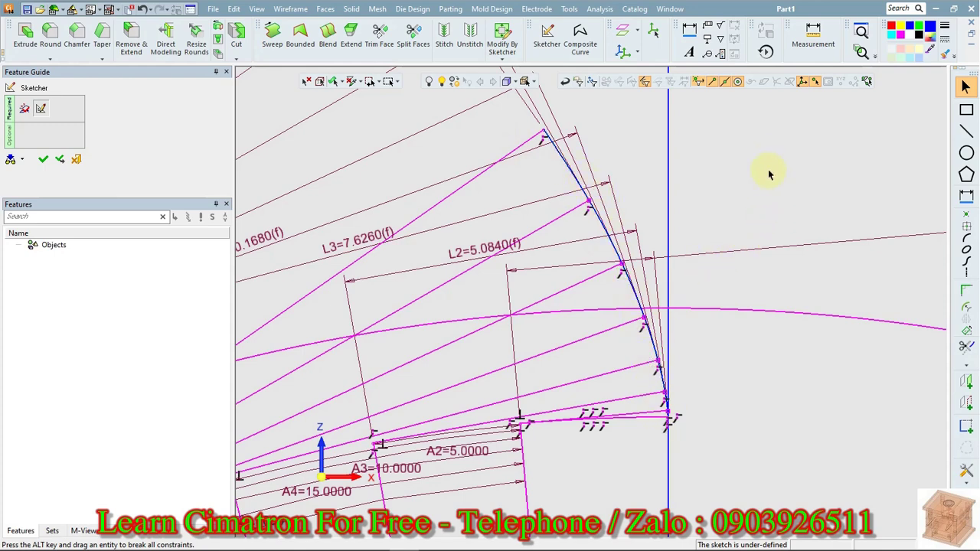
Apply a fix constraint to the new involute spline
scroll(715, 283, "down", 3)
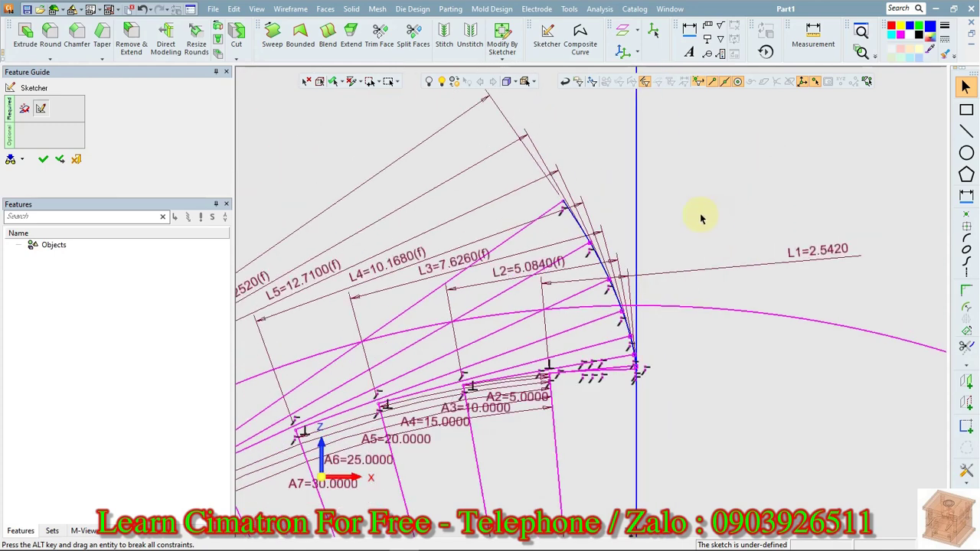
right_click(684, 191)
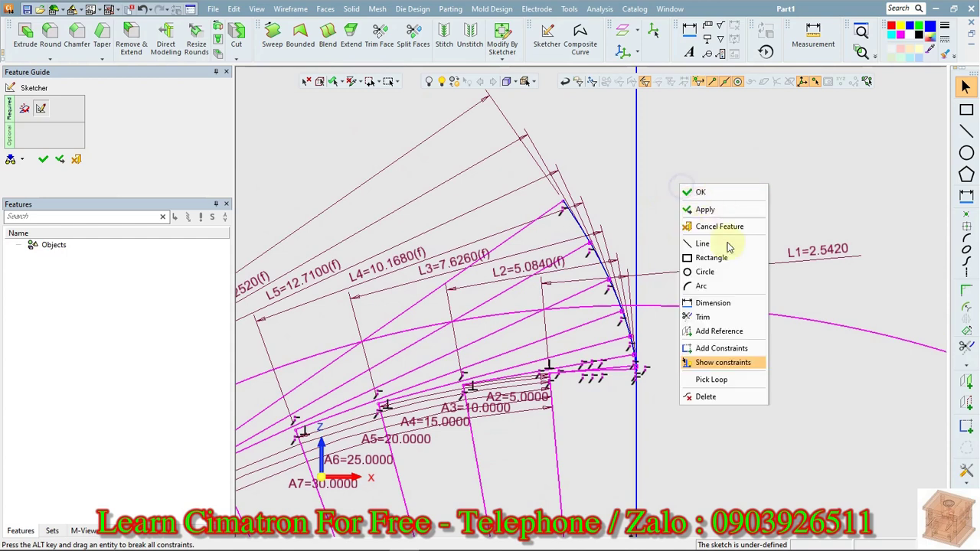
left_click(704, 363)
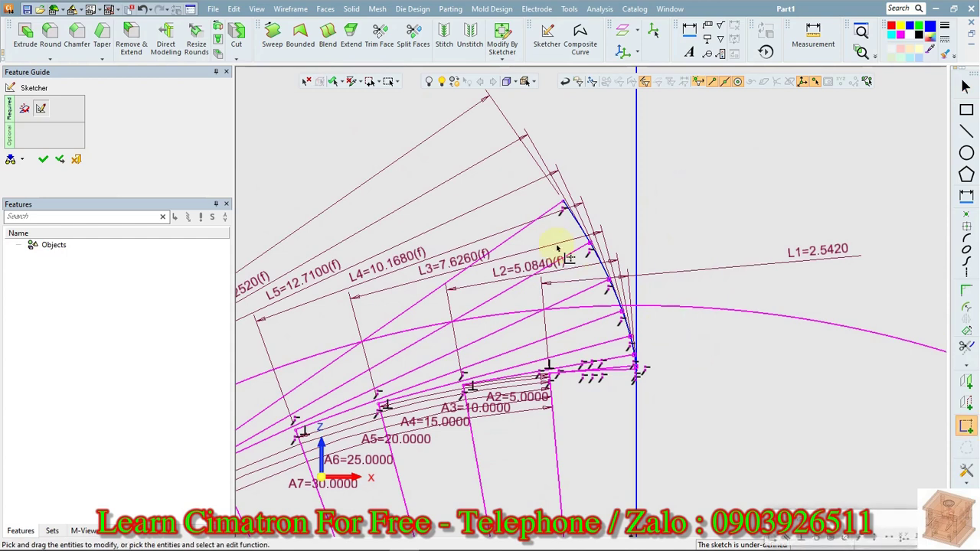
left_click(580, 226)
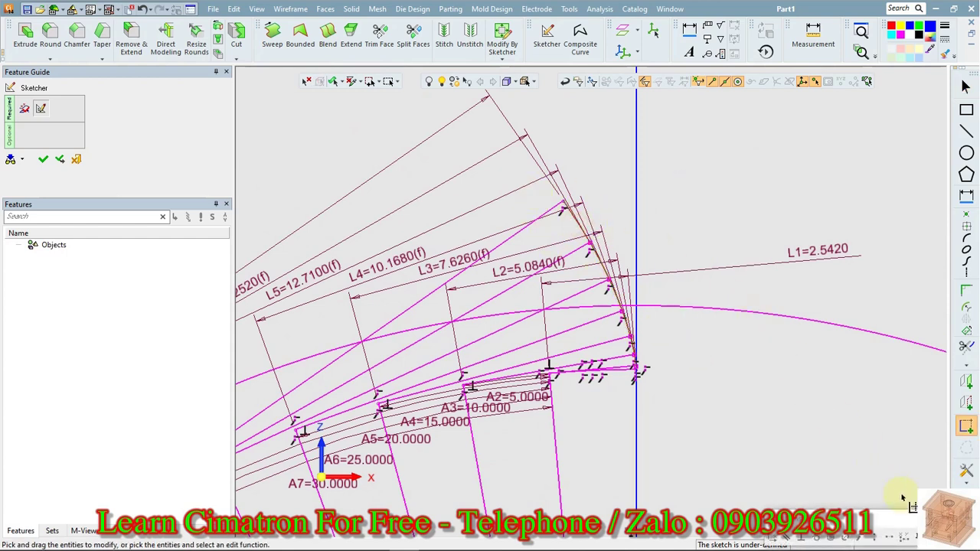
left_click(907, 536)
left_click(774, 245)
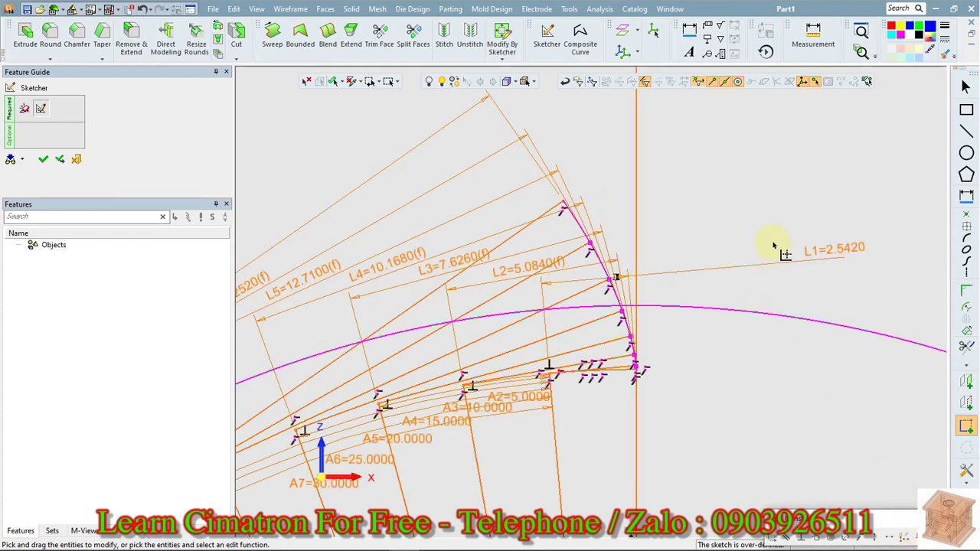
key("Escape")
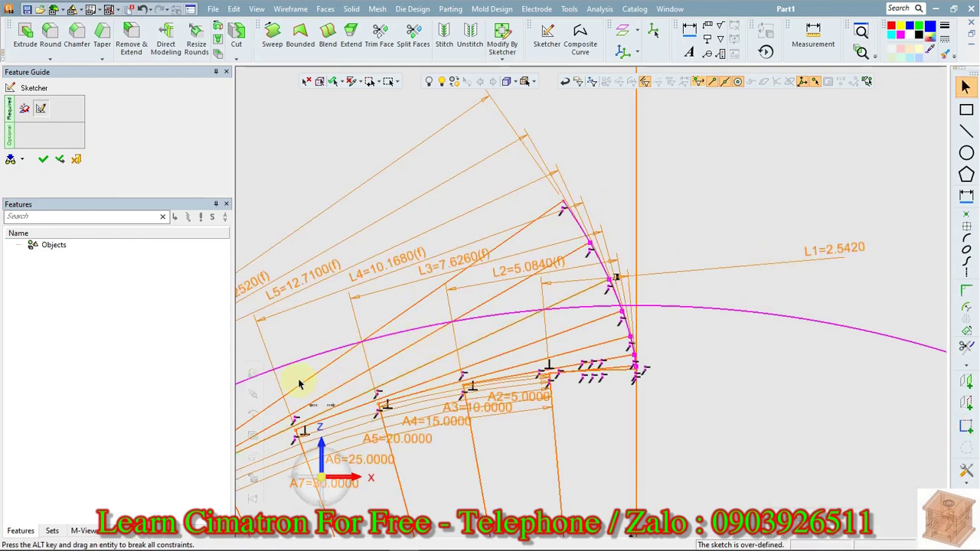
Delete a group of tangent and radial construction lines together with their length and angle dimensions
left_click_drag(302, 376, 579, 392)
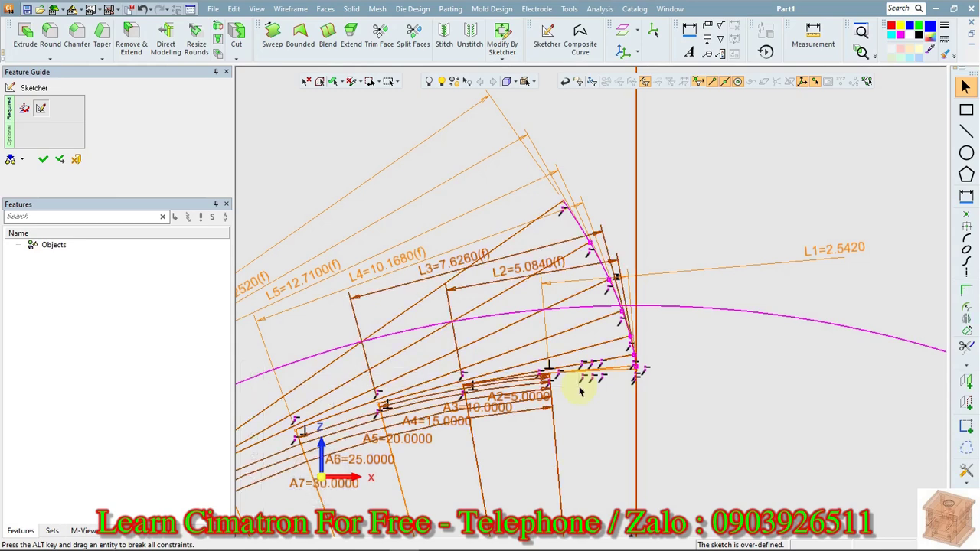
right_click(580, 392)
left_click(605, 541)
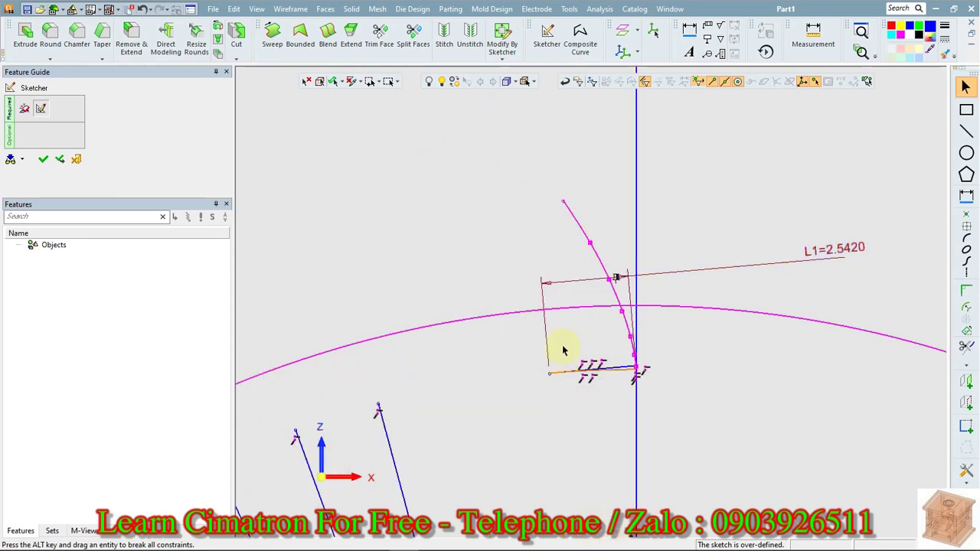
Delete the remaining short tangent lines, their L1 length dimension and the slanted radial construction lines, keeping the vertical line and the involute
left_click_drag(561, 337, 594, 392)
scroll(658, 344, "down", 3)
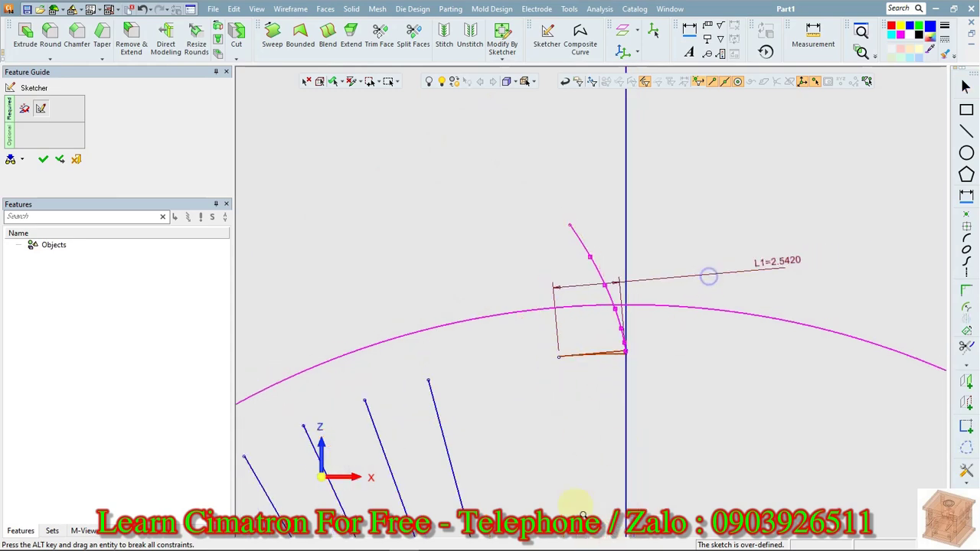
left_click_drag(416, 431, 554, 434)
right_click(554, 434)
left_click(586, 542)
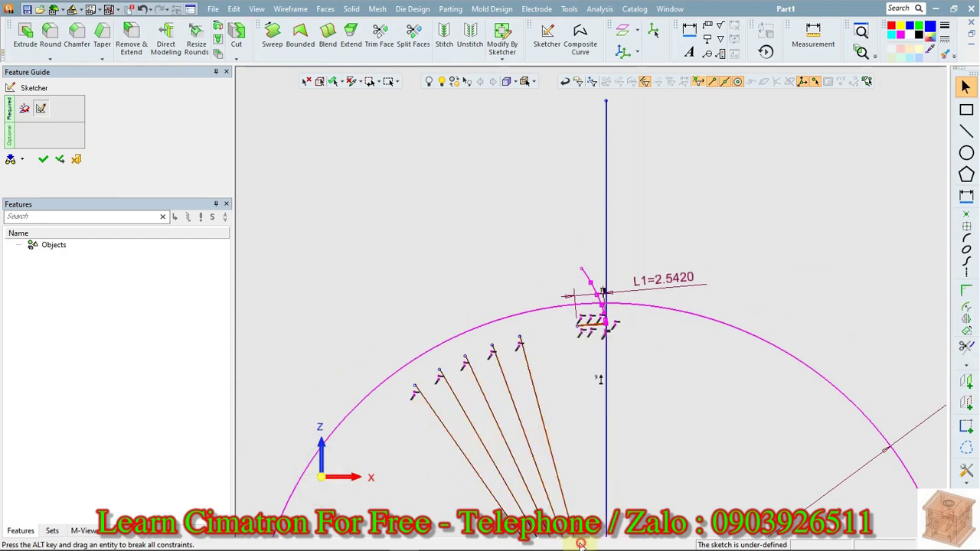
scroll(656, 350, "down", 4)
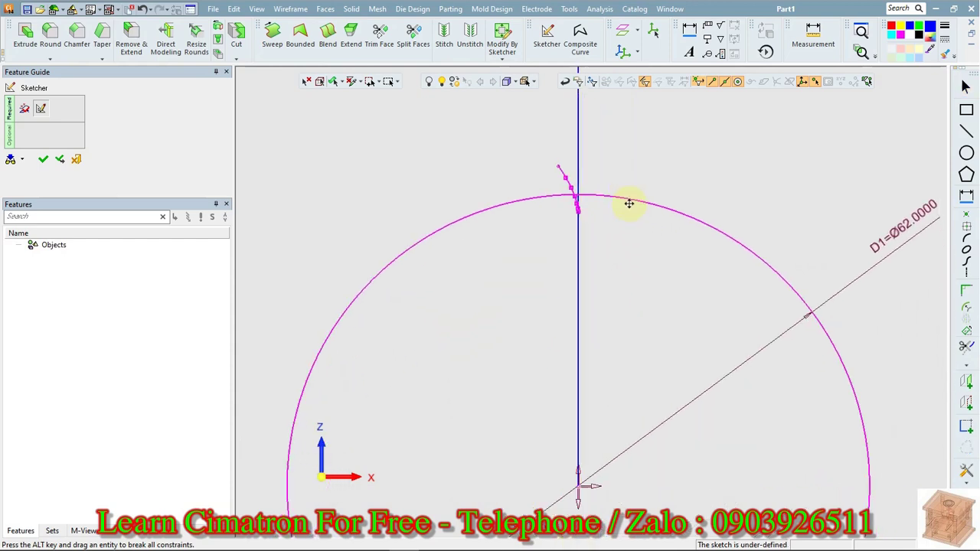
Draw two circles centred on the origin, one outside the 62 circle at about 66 diameter and one inside at about 50 diameter
right_click(639, 227)
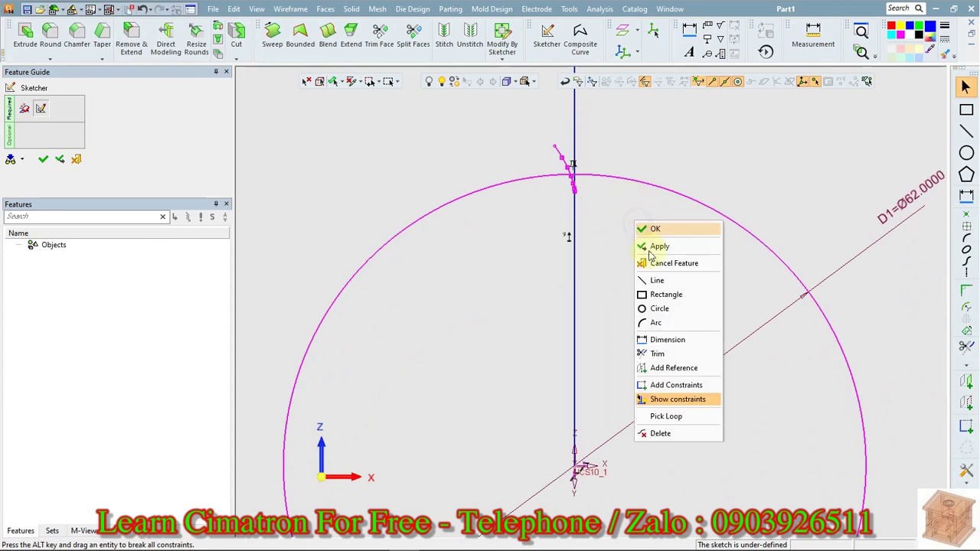
left_click(657, 309)
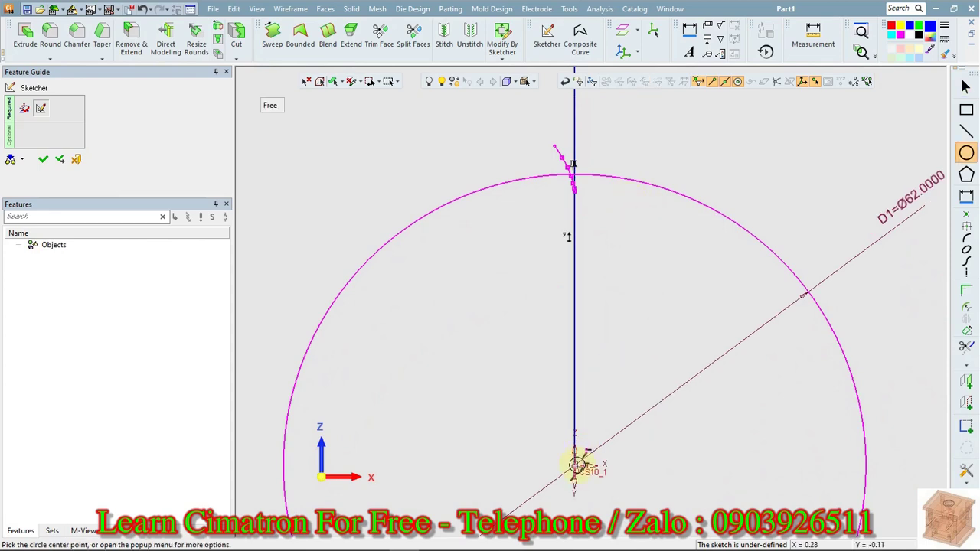
left_click(575, 470)
left_click(660, 166)
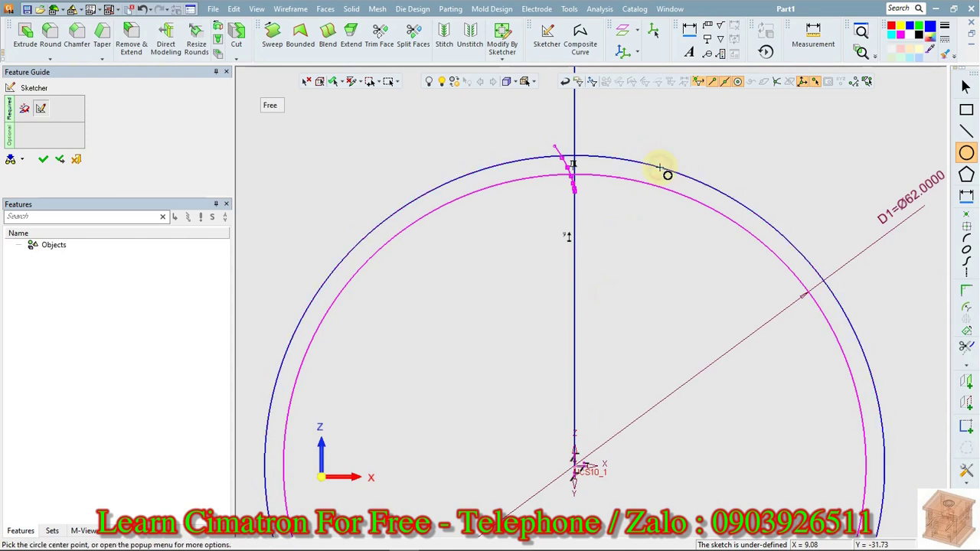
left_click(575, 470)
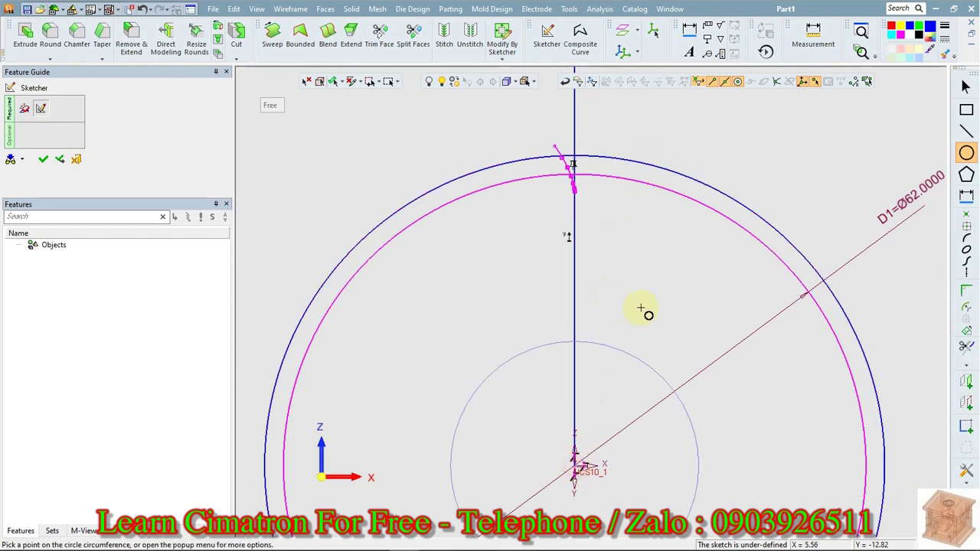
left_click(664, 250)
right_click(664, 251)
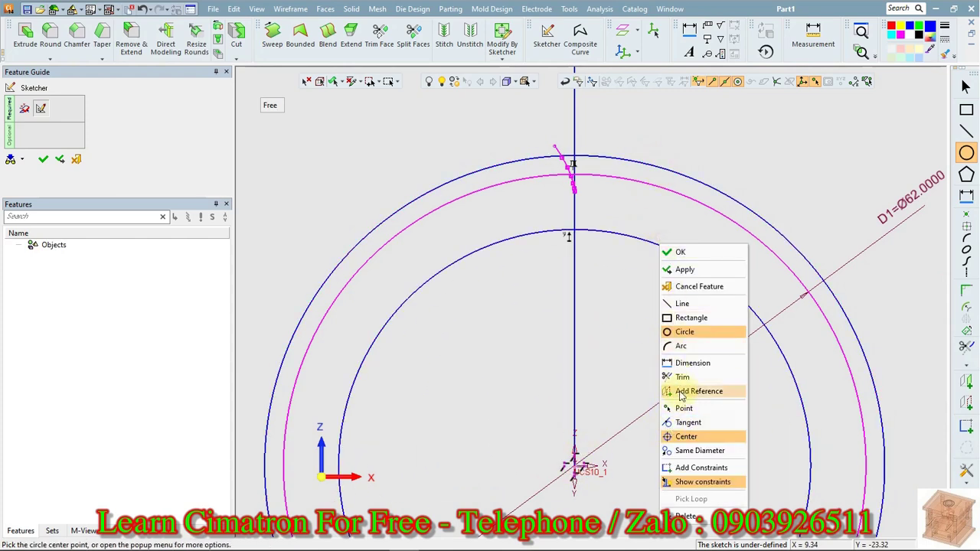
Dimension the outer circle and set its diameter to 66, calculated as the module times (31+2)
left_click(681, 365)
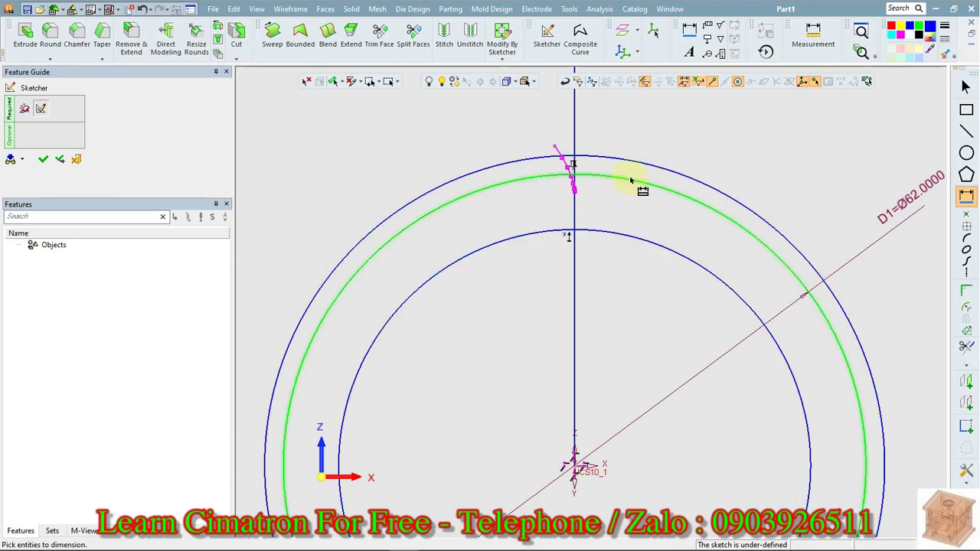
left_click(631, 183)
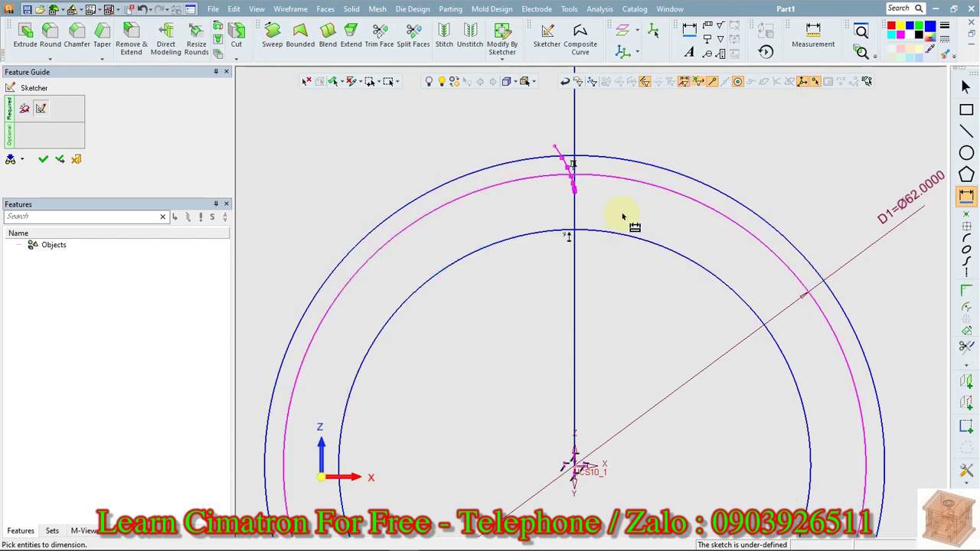
left_click(633, 165)
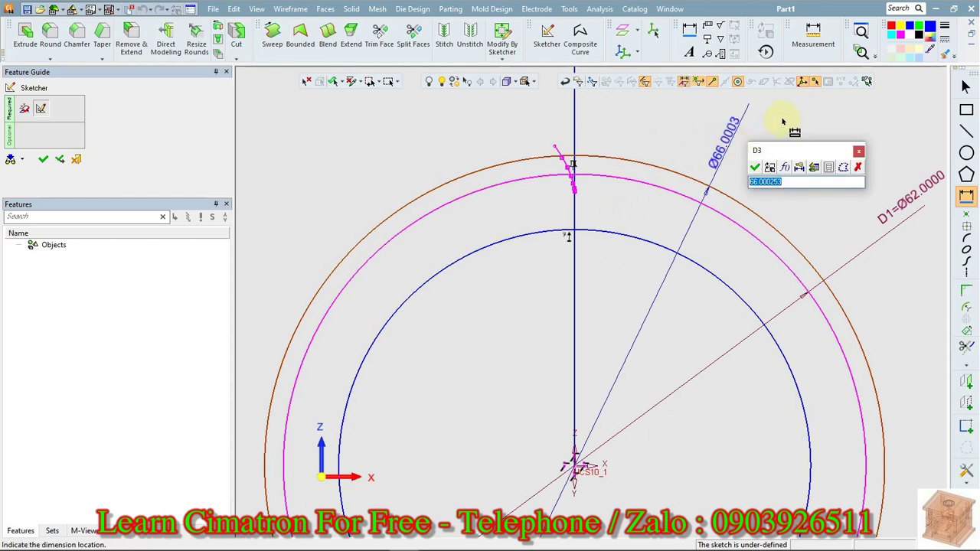
type("m")
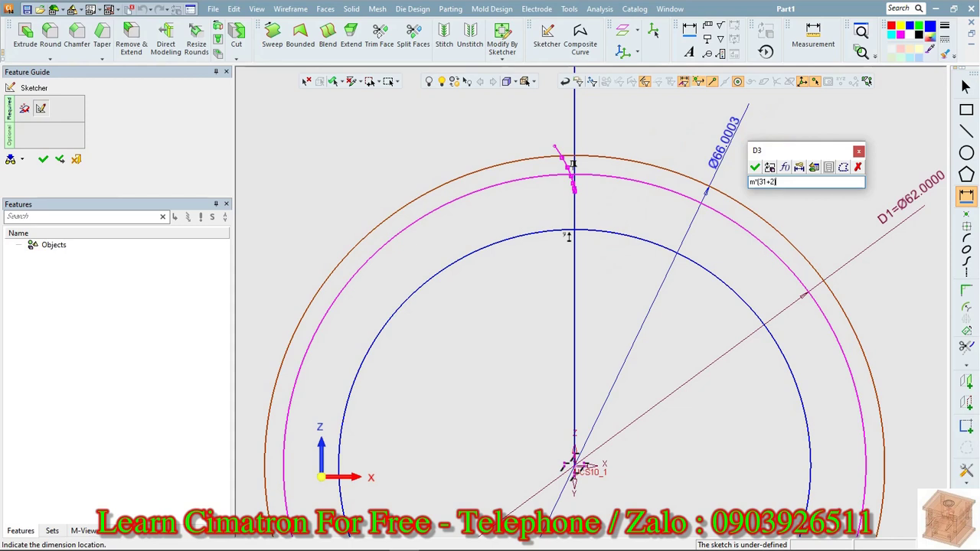
type("*(31+2)")
left_click(751, 184)
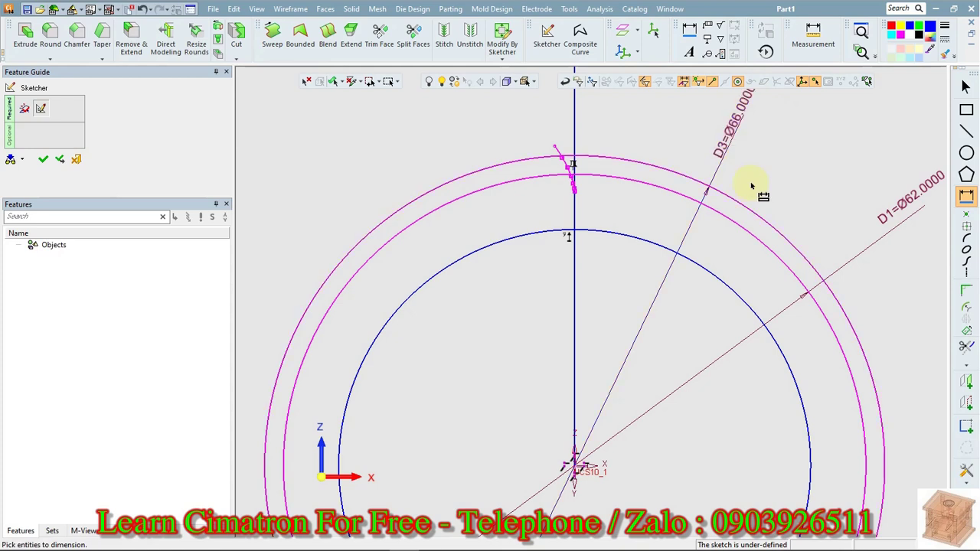
Dimension the inner circle's diameter with the expression 2*(31-2.5)
left_click(722, 274)
left_click(793, 184)
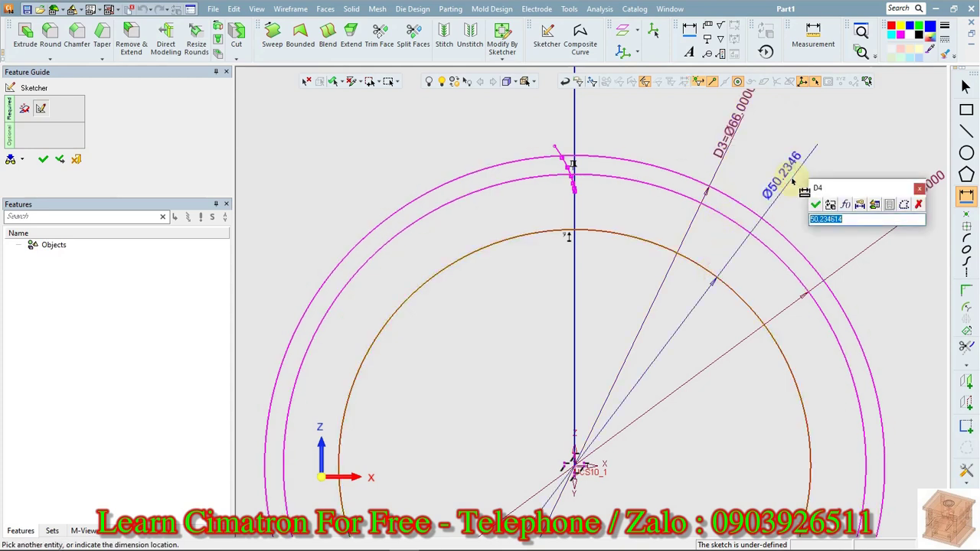
type("2*(31-2.5")
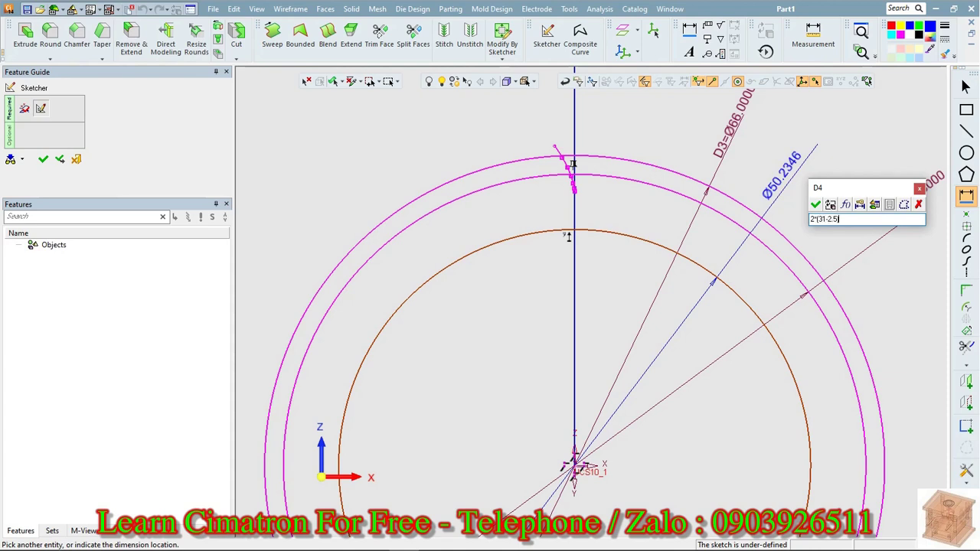
key("Return")
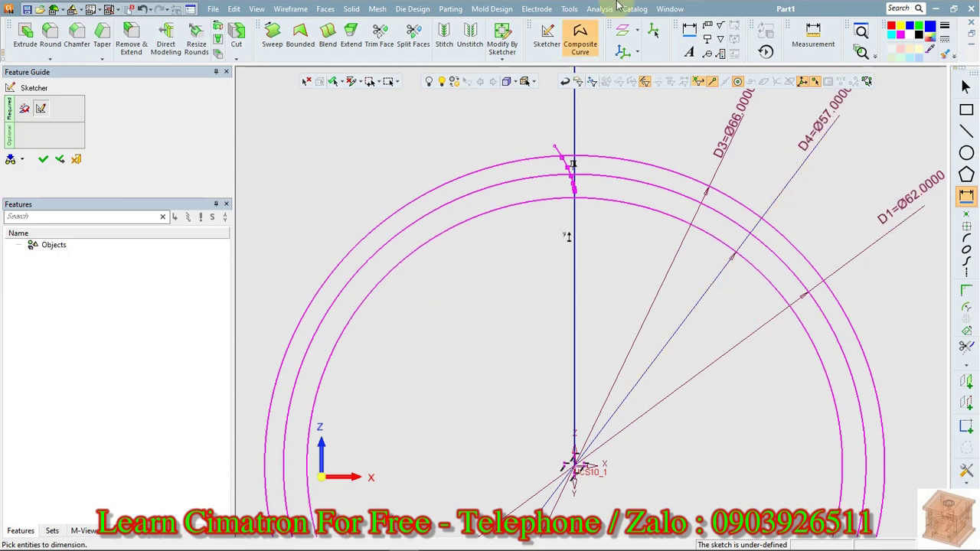
Trim off the end of the involute spline that extends beyond the outer circle
scroll(622, 214, "up", 2)
middle_click_drag(624, 169, 722, 462)
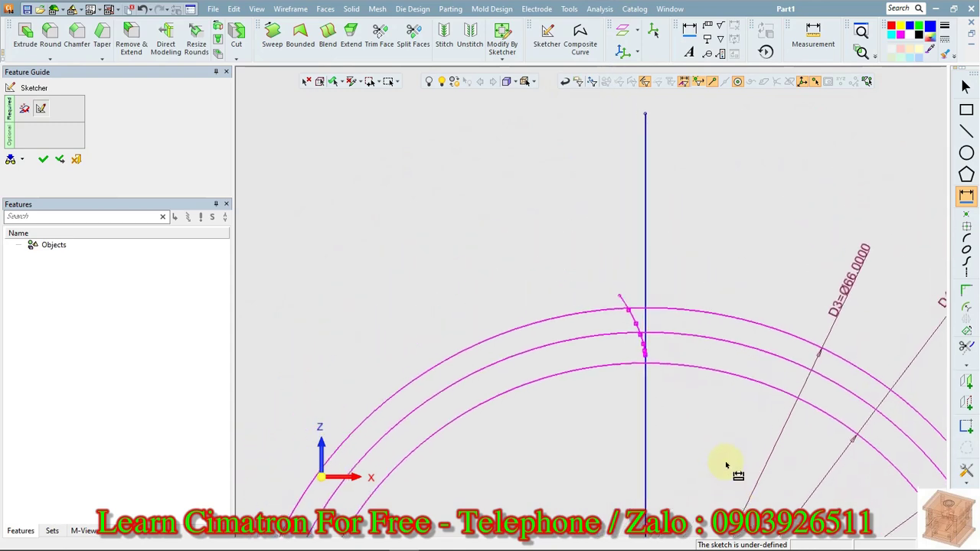
scroll(744, 317, "up", 3)
mouse_move(715, 322)
middle_mouse_down()
mouse_move(613, 223)
mouse_move(553, 191)
middle_mouse_up()
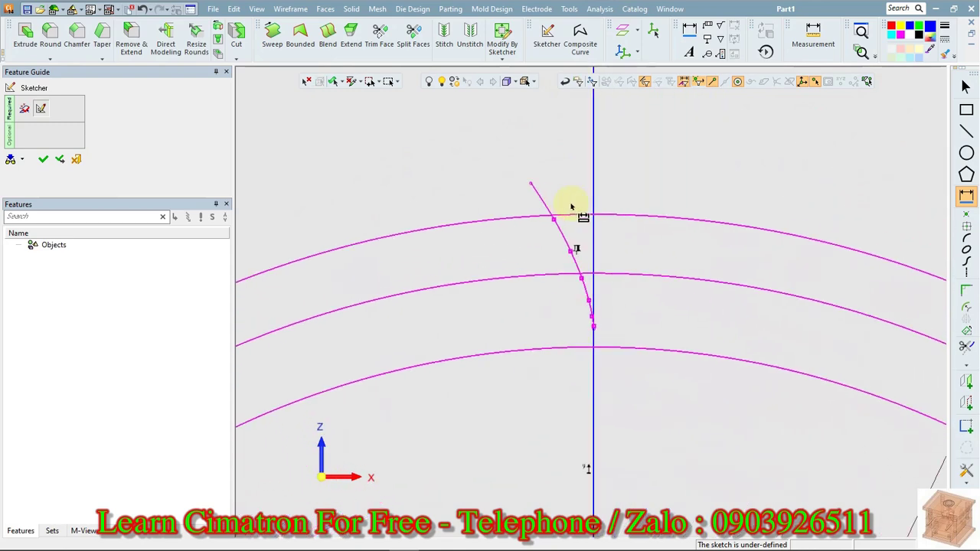
right_click(693, 155)
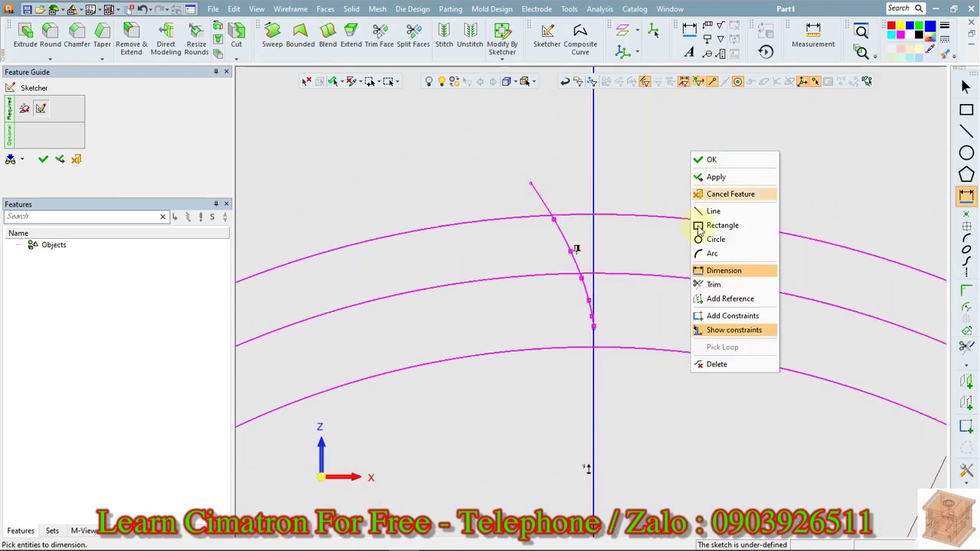
left_click(703, 285)
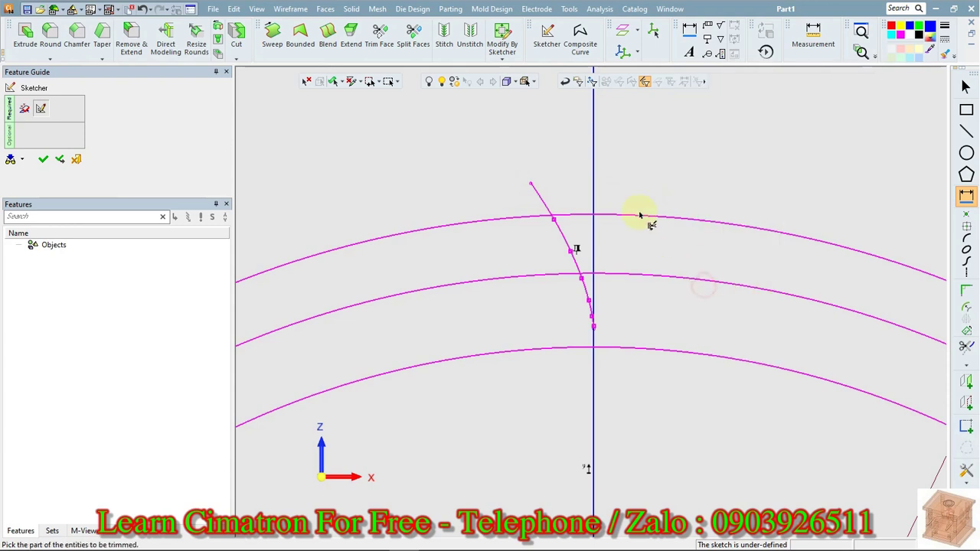
left_click(545, 202)
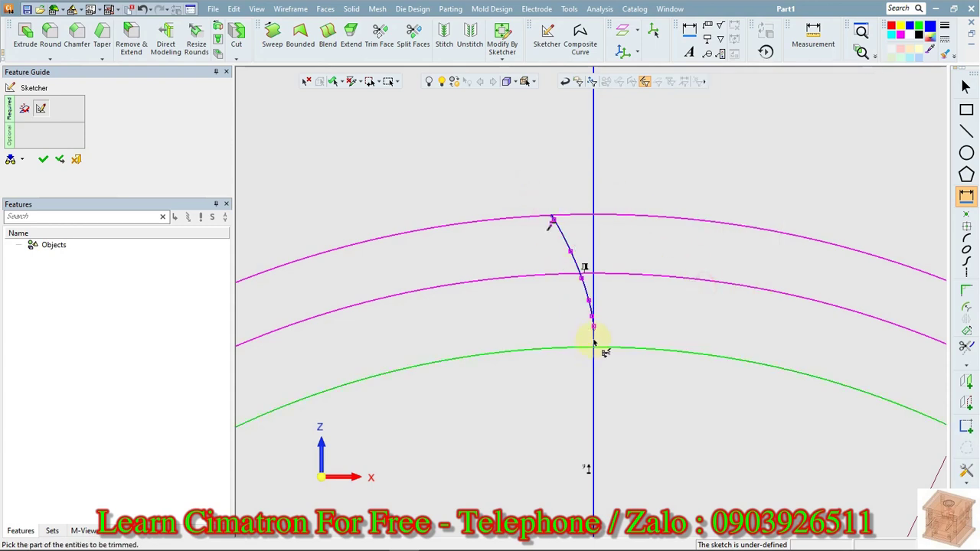
Extend the lower end of the involute curve to the inner circle with the Split / Extend tool
left_click(967, 364)
left_click(944, 370)
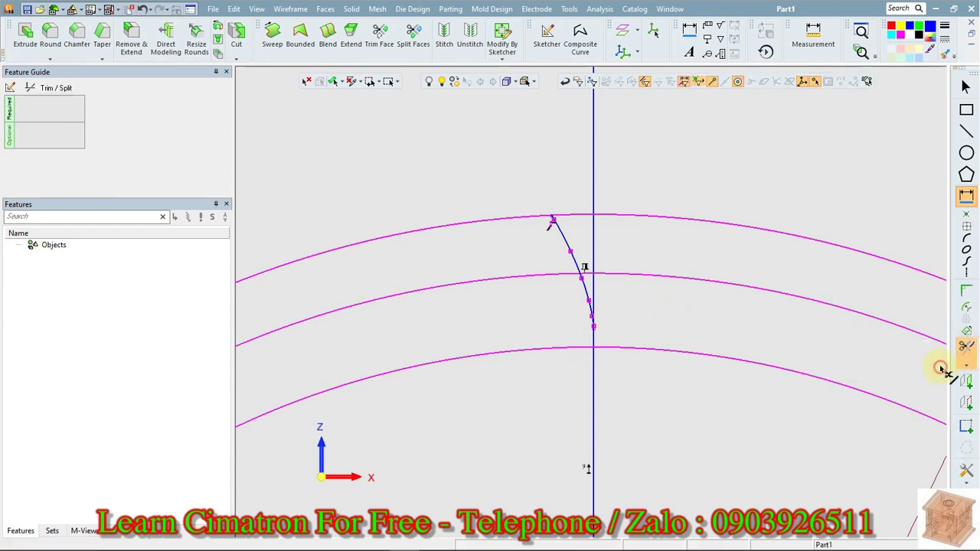
left_click(586, 295)
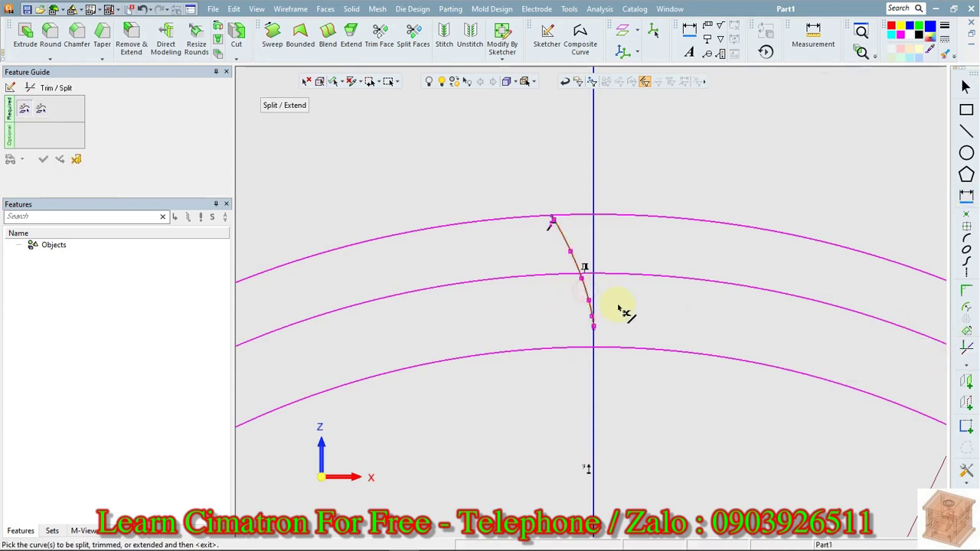
left_click(623, 347)
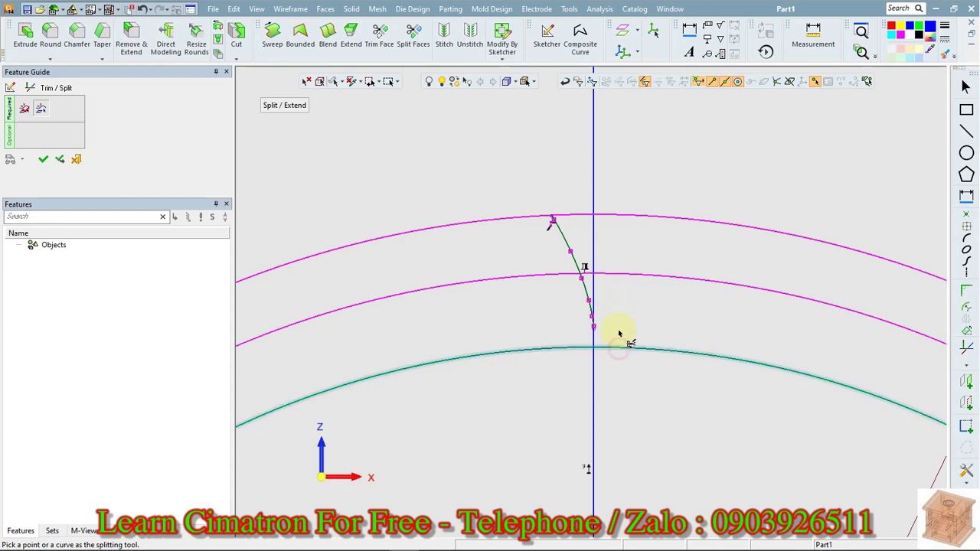
left_click(616, 322)
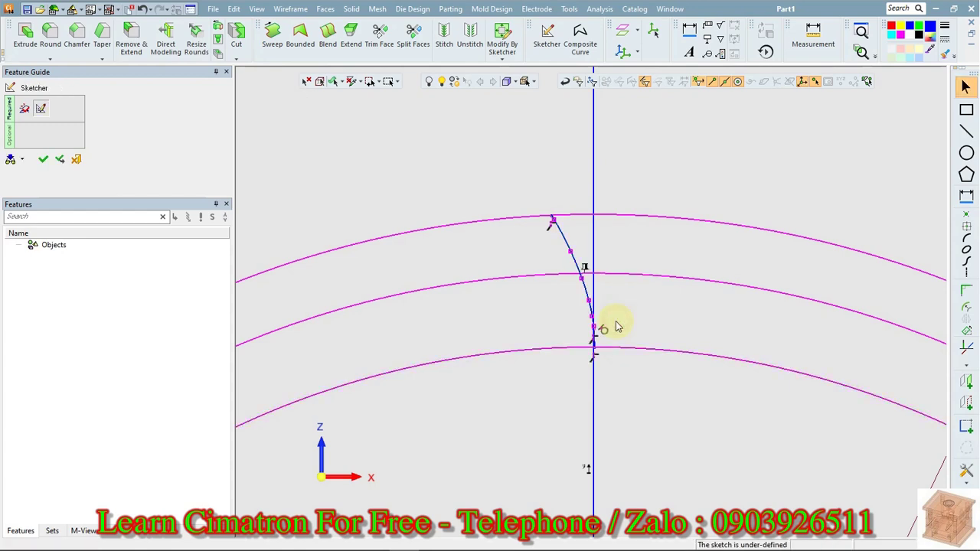
Draw a line from the intersection of the 62 circle and the involute to the circle centre, limiting point picking to intersections for the start
right_click(688, 146)
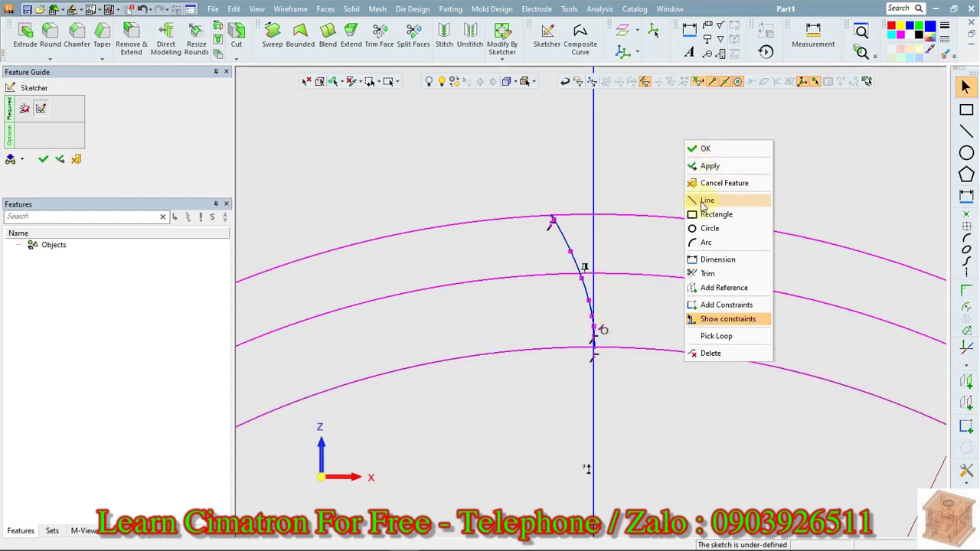
left_click(701, 198)
right_click(406, 168)
left_click(417, 190)
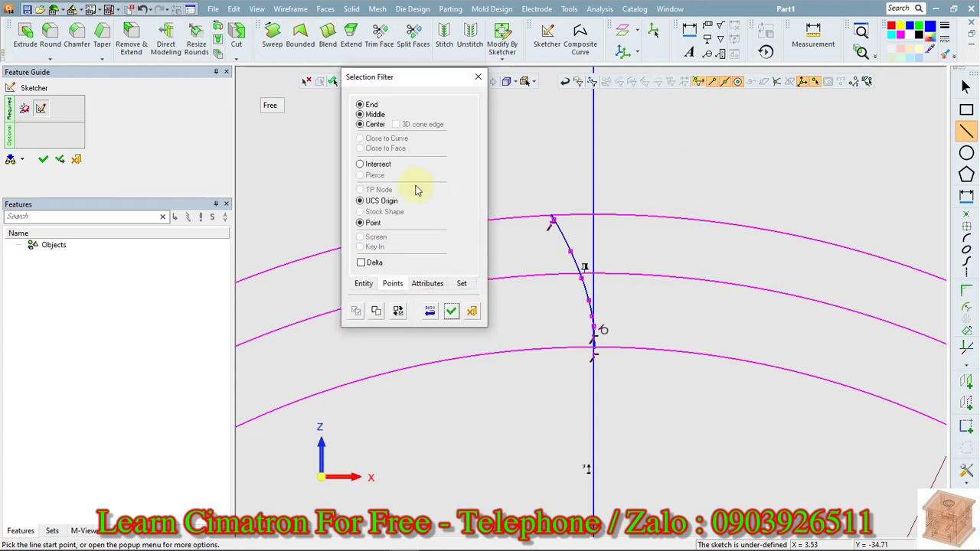
left_click(361, 164)
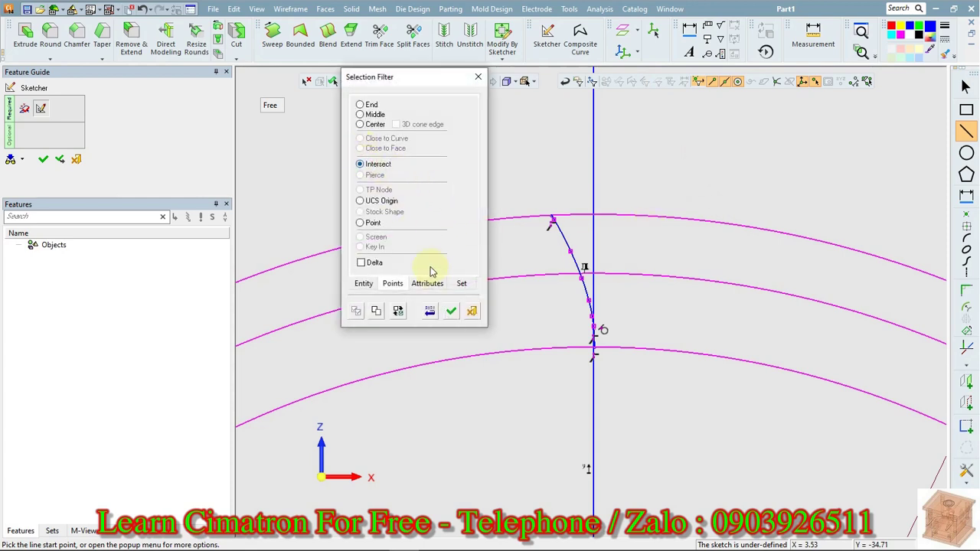
left_click(451, 310)
left_click(507, 281)
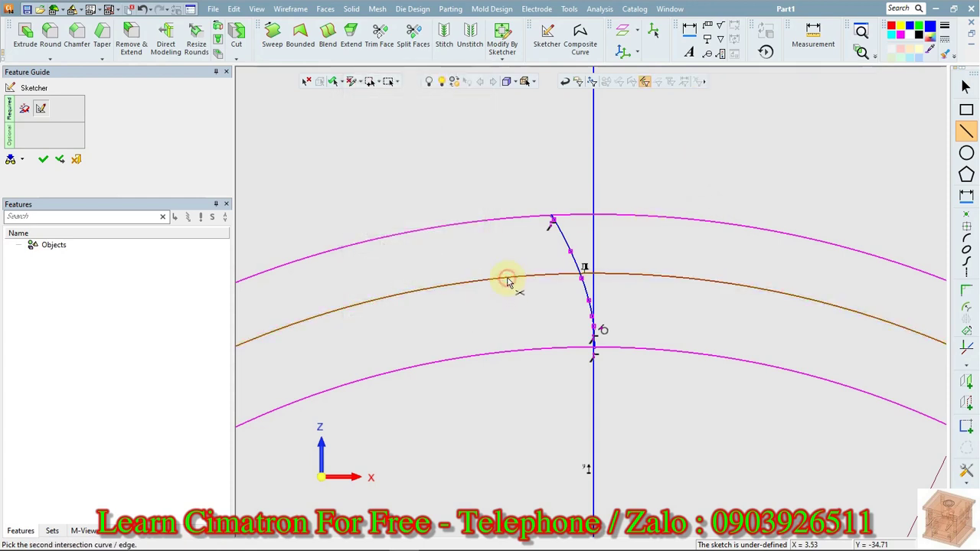
left_click(574, 261)
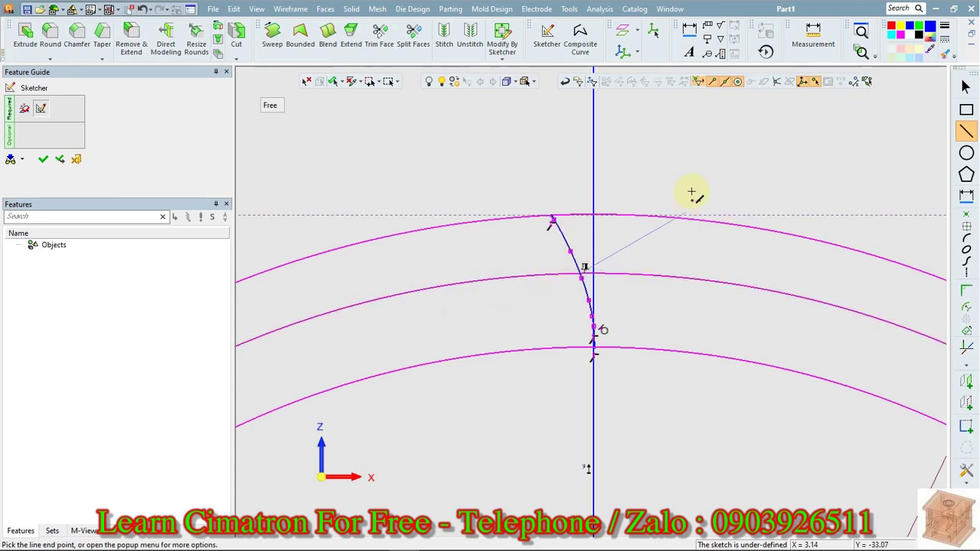
scroll(691, 192, "down", 5)
middle_click_drag(615, 352, 613, 310)
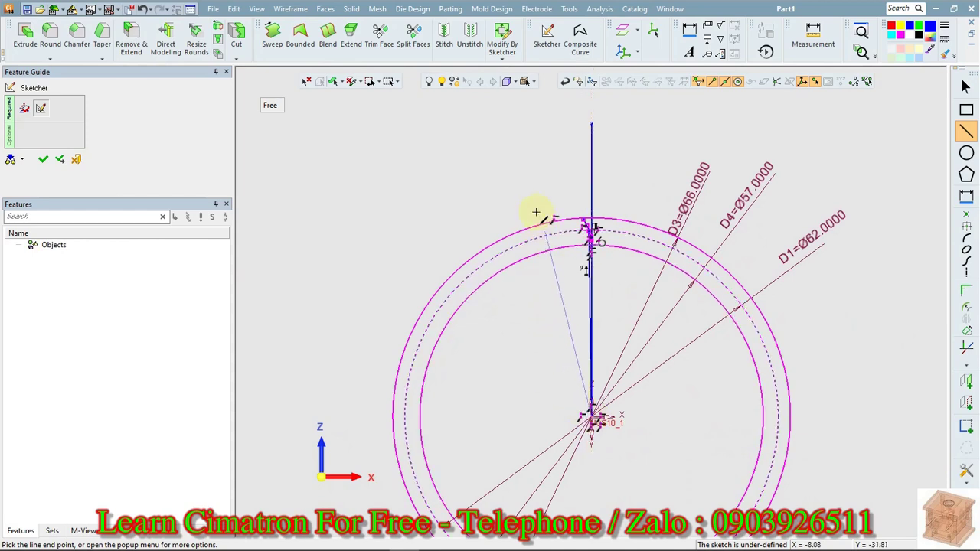
Draw a second slanted line from the circle centre to a free point beyond the outer circle, on the tooth-tip side of the involute
left_click(545, 164)
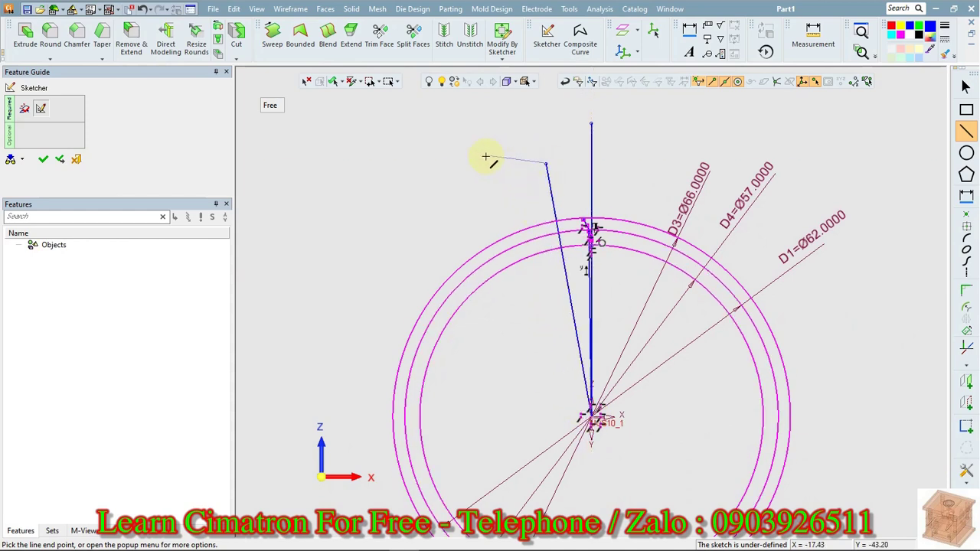
scroll(460, 411, "up", 3)
middle_click_drag(554, 238, 595, 295)
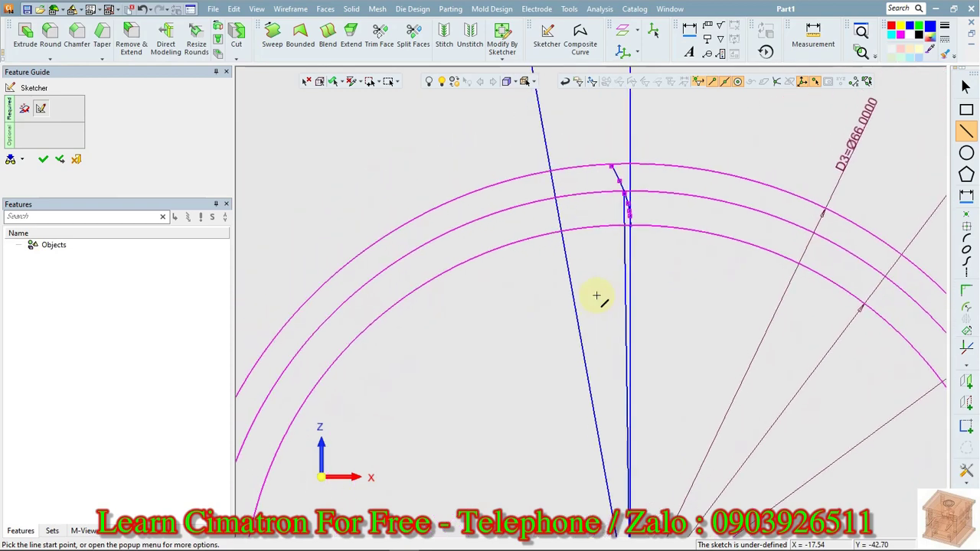
Dimension the angle between the two slanted radial lines, setting it to 11.6129°
right_click(517, 324)
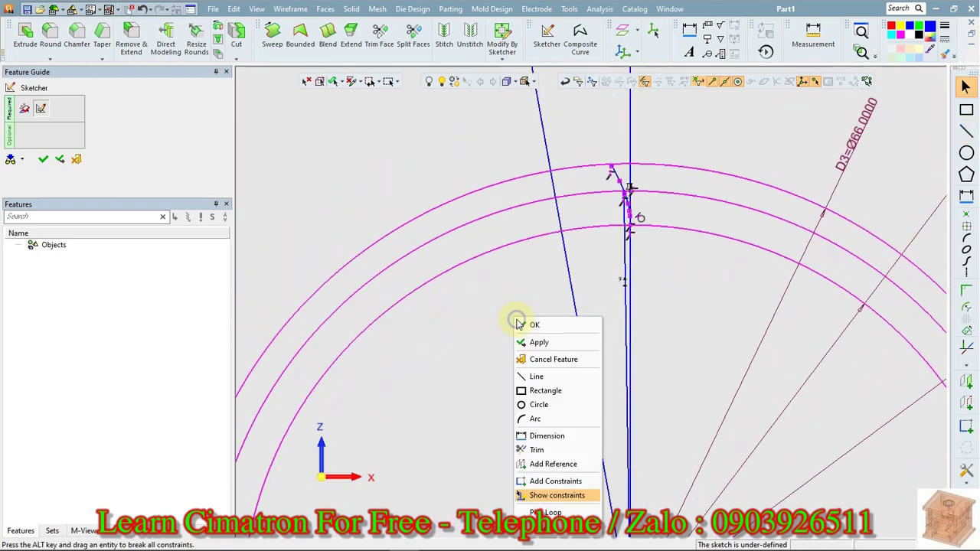
left_click(536, 436)
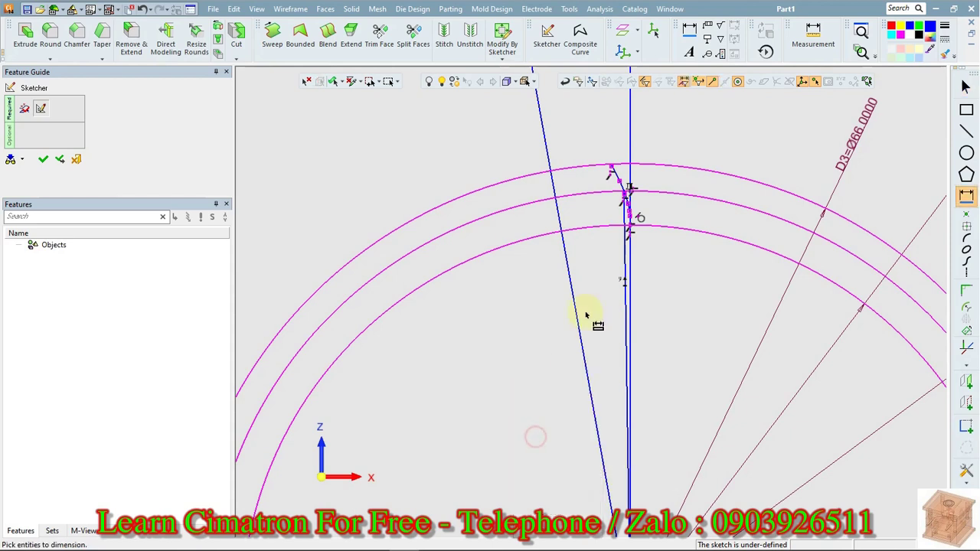
left_click(626, 314)
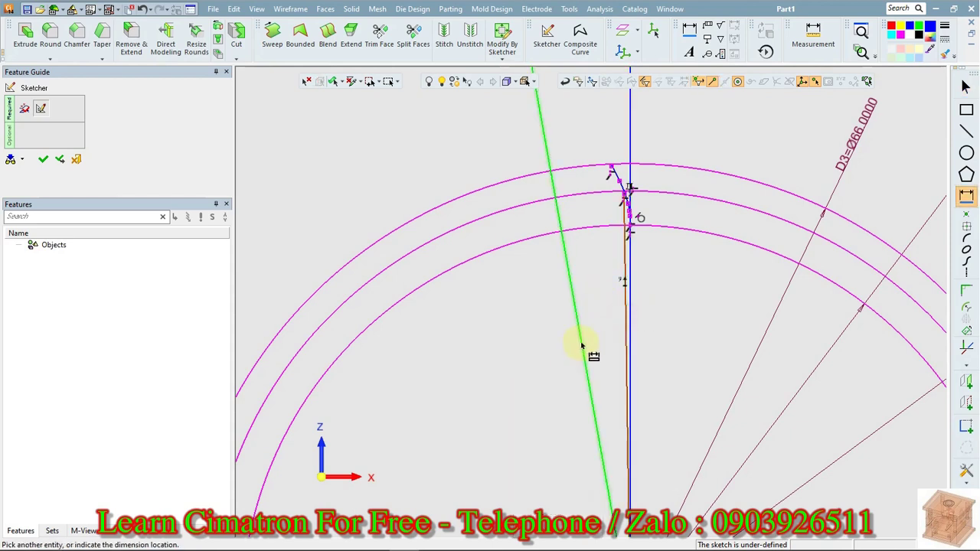
left_click(587, 345)
left_click(603, 307)
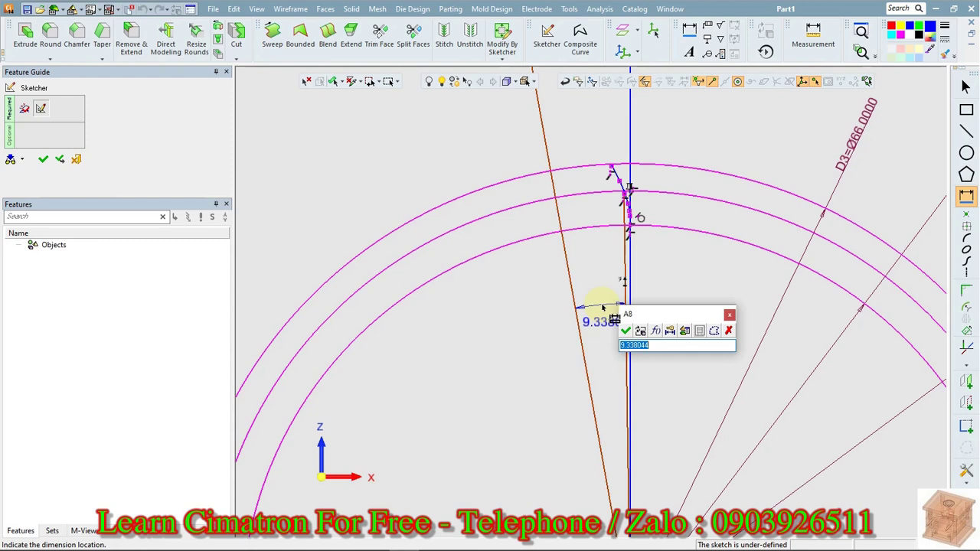
type("31")
key("Return")
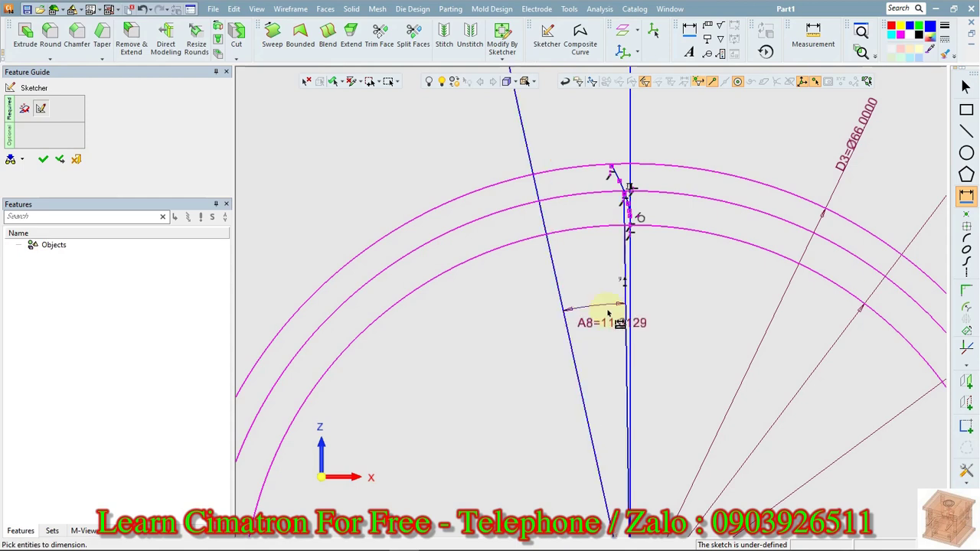
Change the angle between the two slanted radial lines to 11.612903/4
double_click(618, 336)
left_click(655, 366)
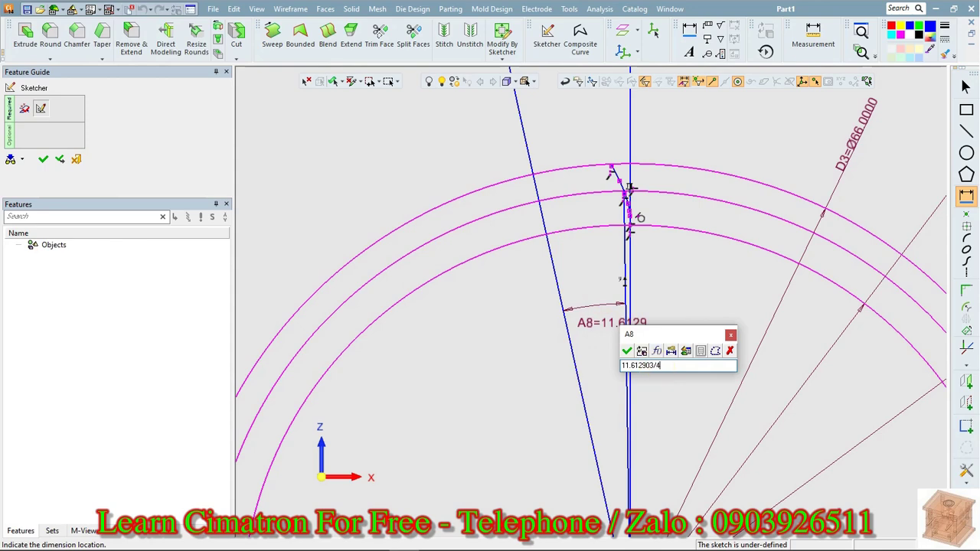
key("Return")
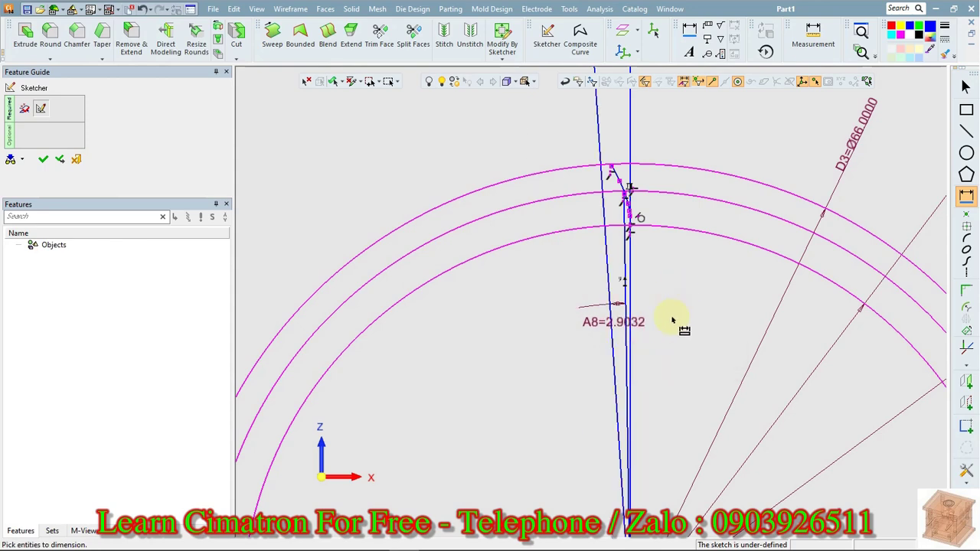
scroll(670, 377, "up", 3)
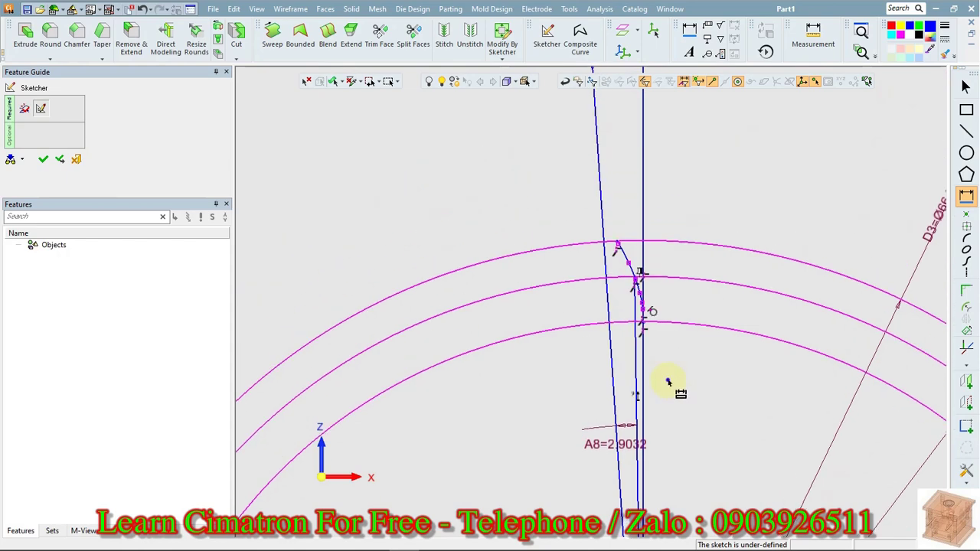
key("Escape")
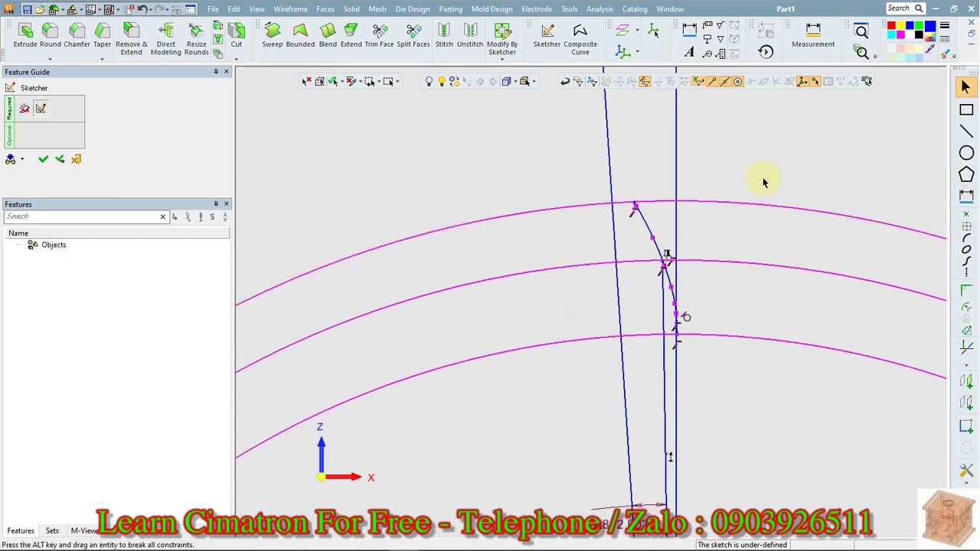
Mirror the involute curve about the outer slanted radial line and finish the sketch
left_click(637, 216)
scroll(696, 322, "up", 3)
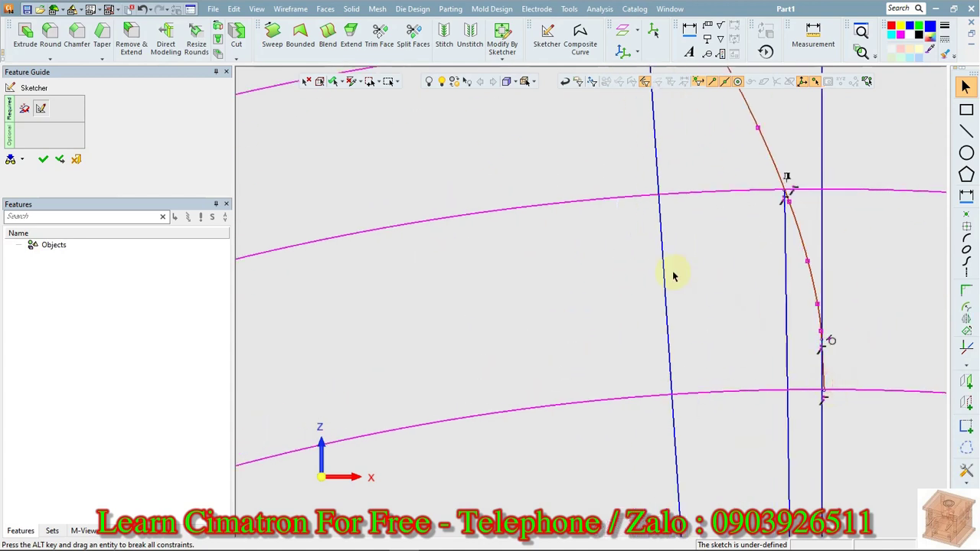
left_click(967, 322)
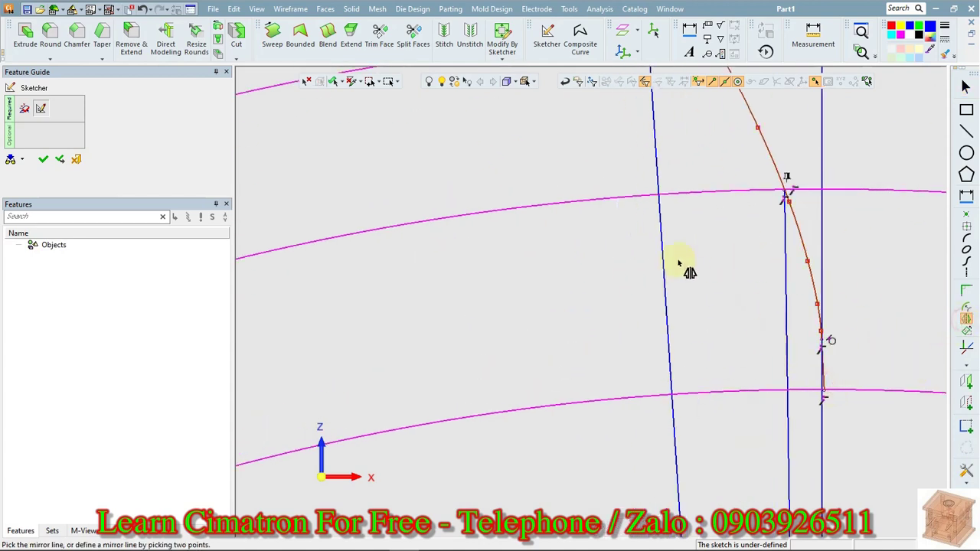
left_click(665, 291)
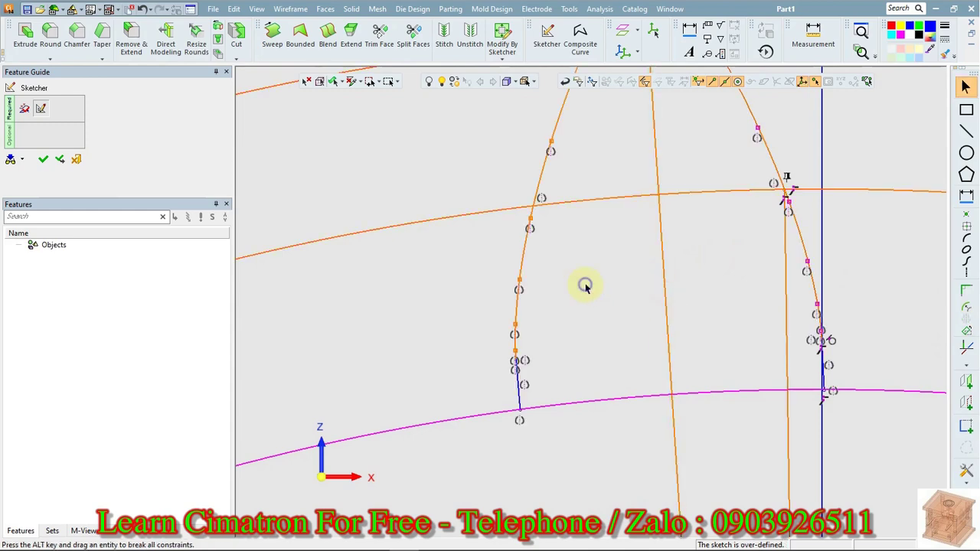
right_click(585, 286)
left_click(592, 291)
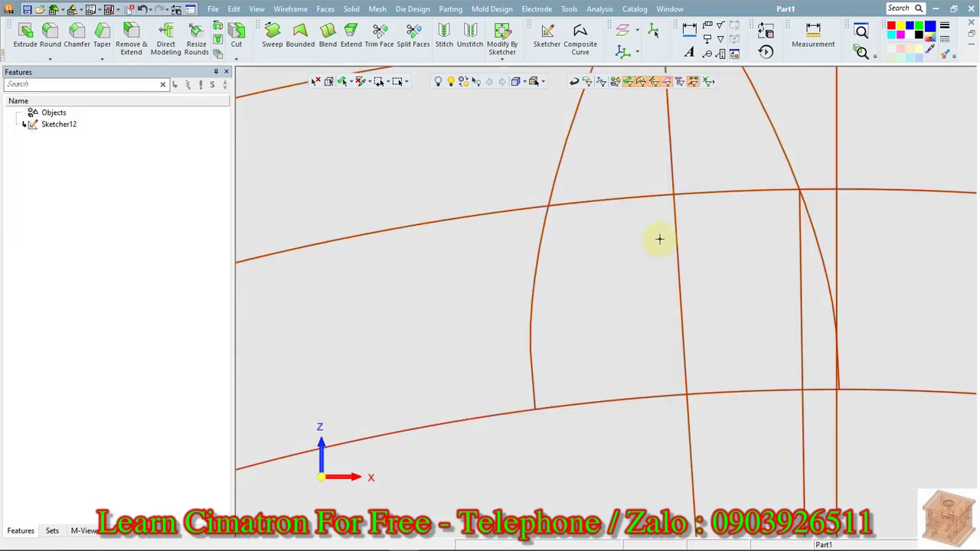
Reopen the sketch for editing and trim the outer and inner circles down to the arcs between the two tooth flanks
scroll(685, 219, "down", 3)
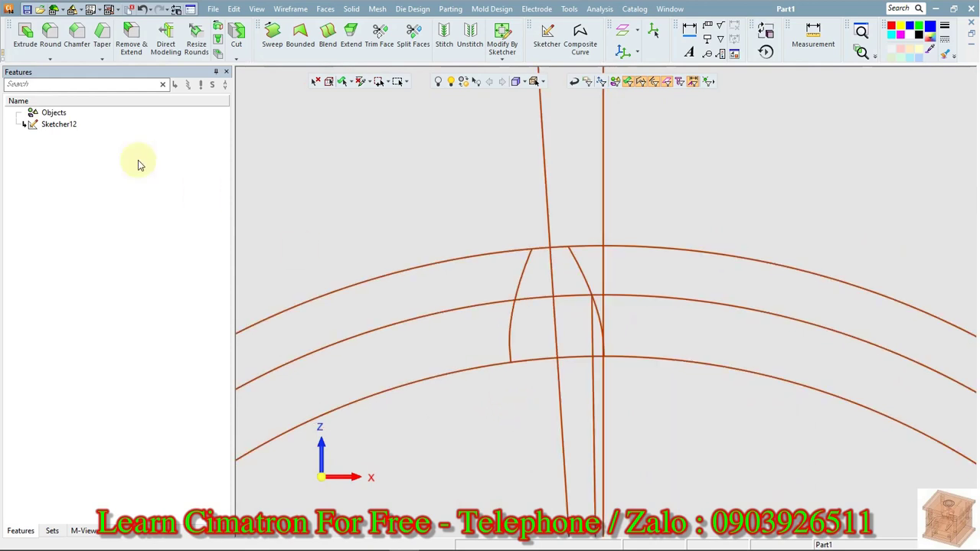
right_click(38, 127)
left_click(48, 136)
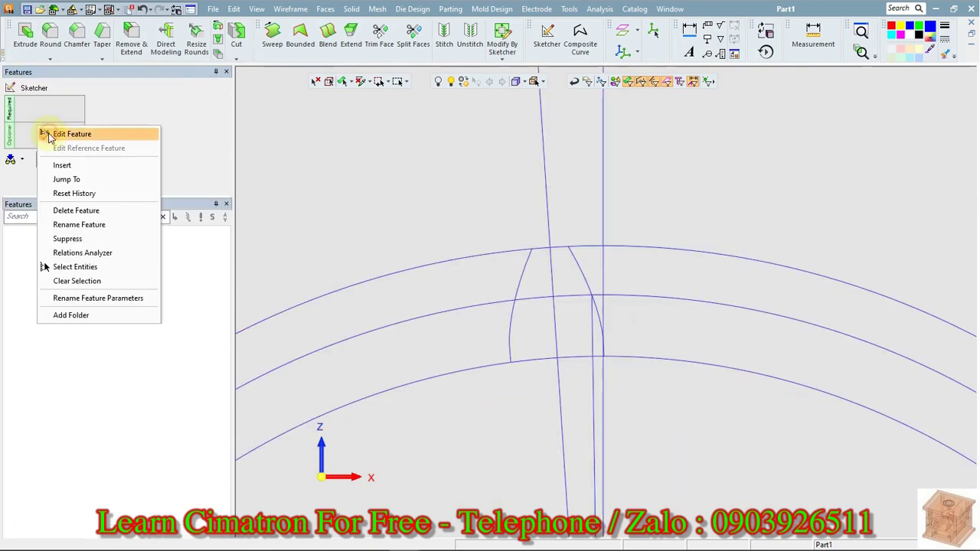
right_click(392, 176)
left_click(408, 307)
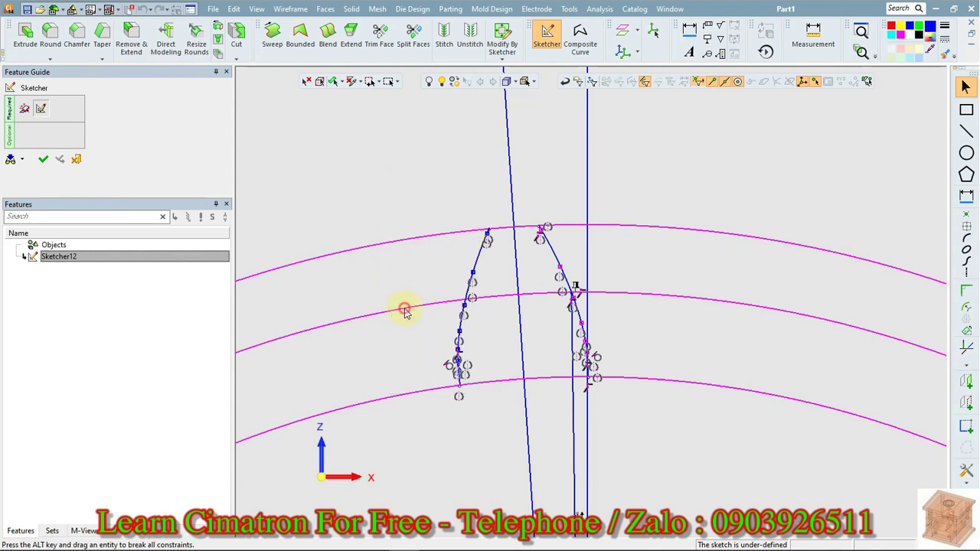
left_click(406, 253)
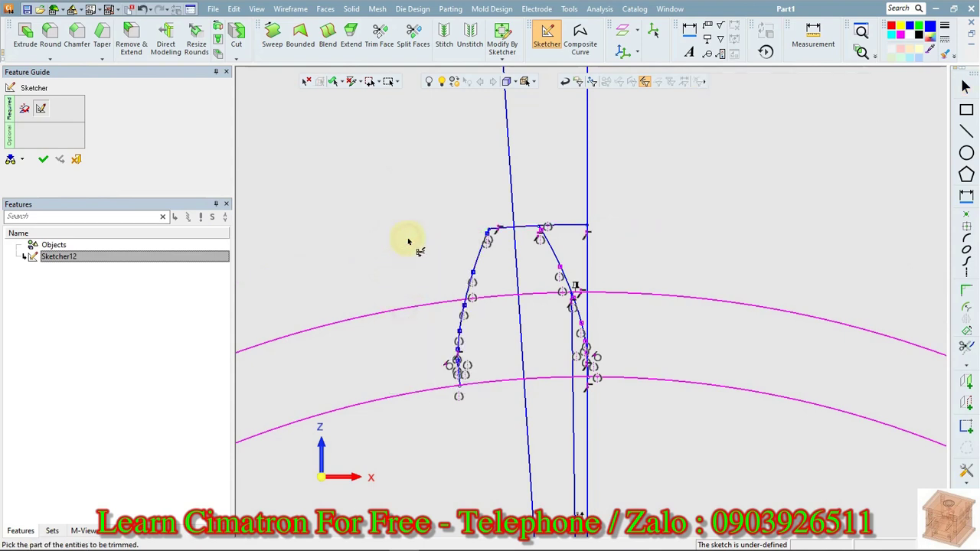
left_click(563, 228)
left_click(431, 390)
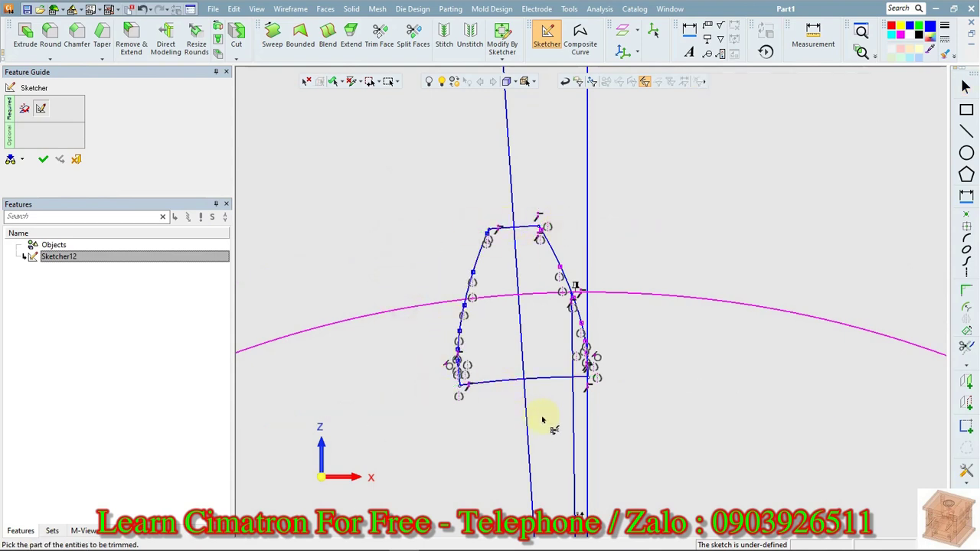
key("Escape")
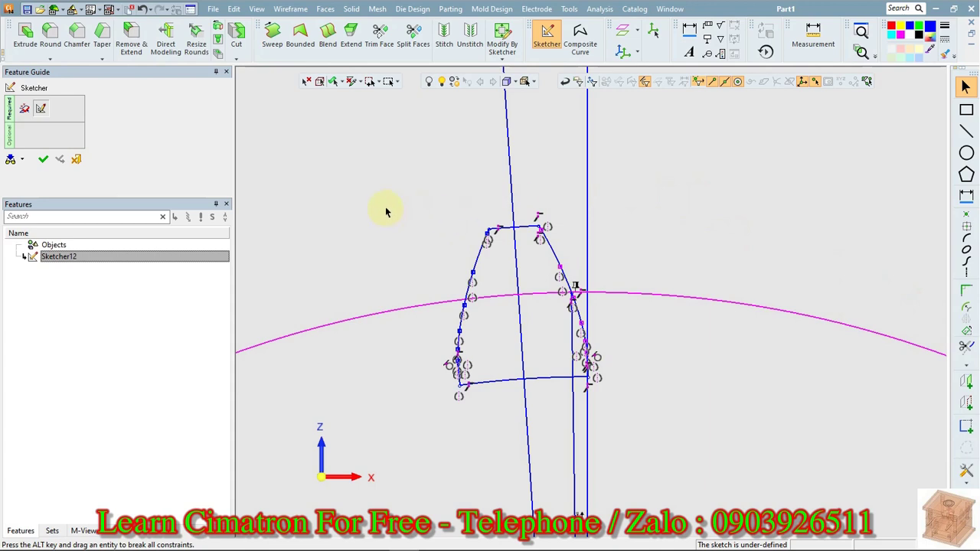
left_click_drag(386, 212, 645, 410)
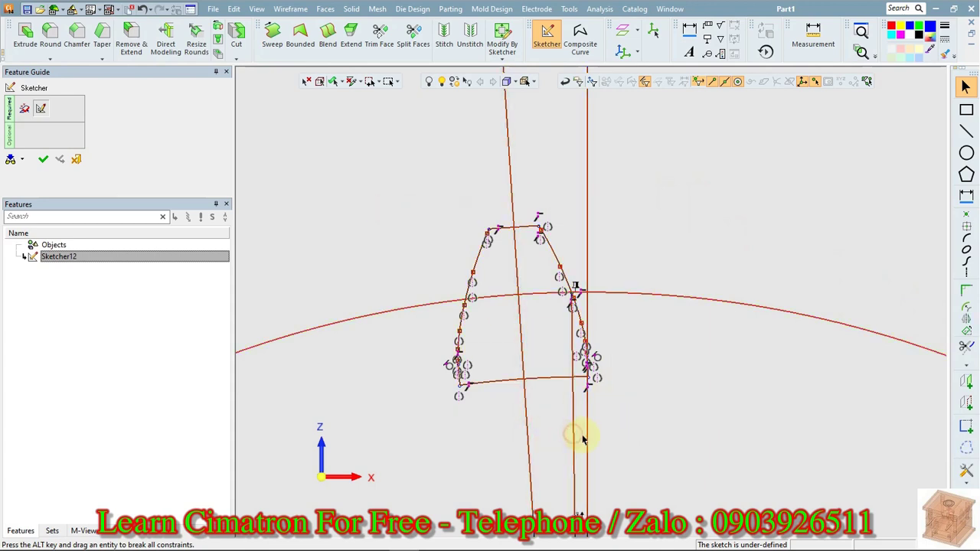
left_click(630, 297)
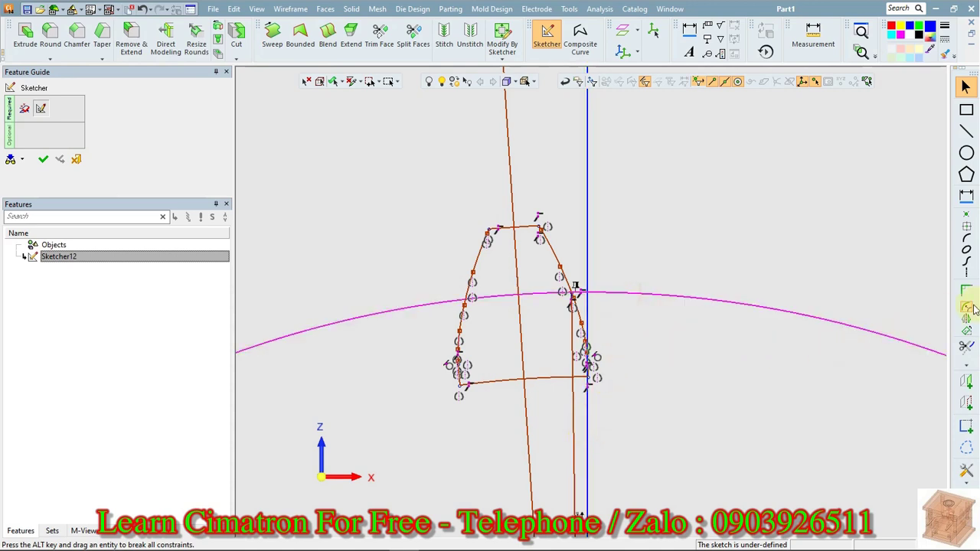
left_click(967, 332)
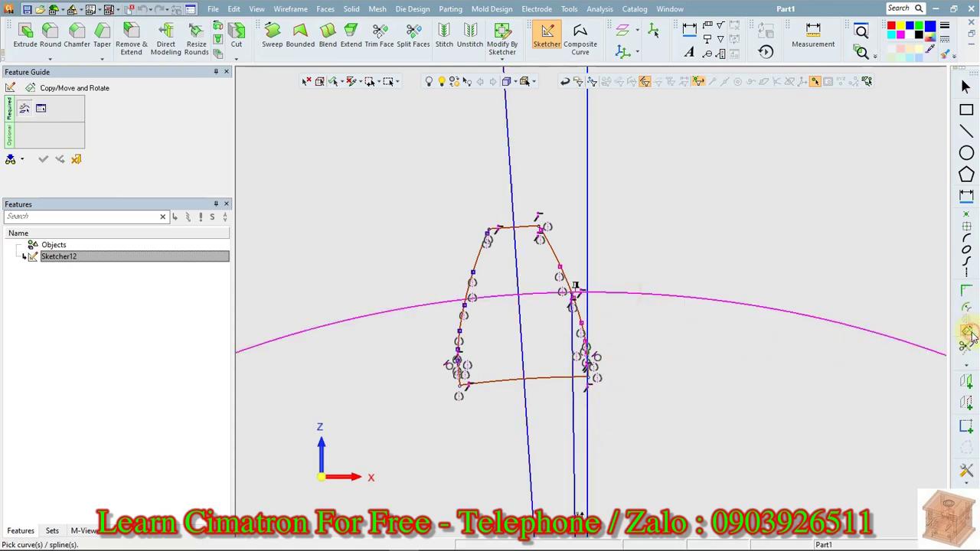
middle_click(681, 195)
left_click(285, 105)
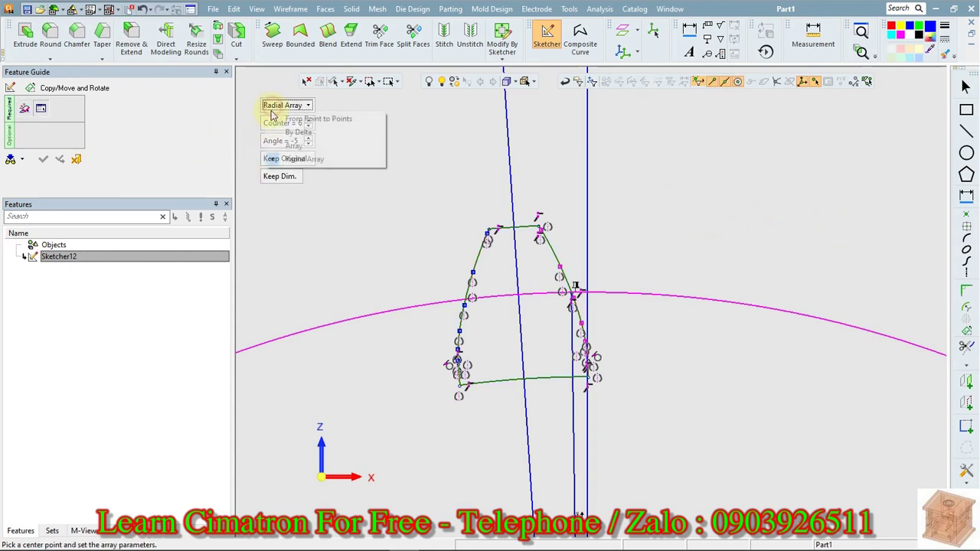
left_click(304, 159)
left_click(295, 141)
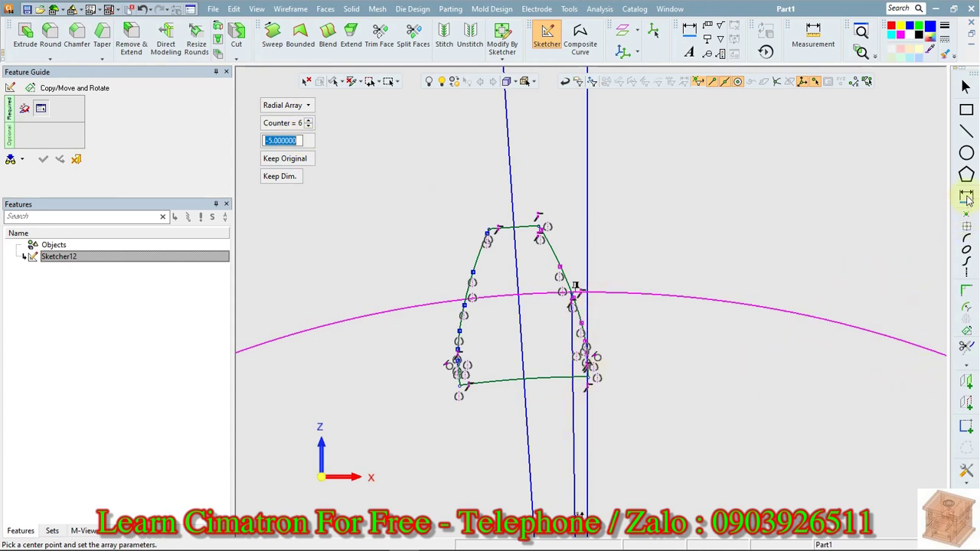
key("Return")
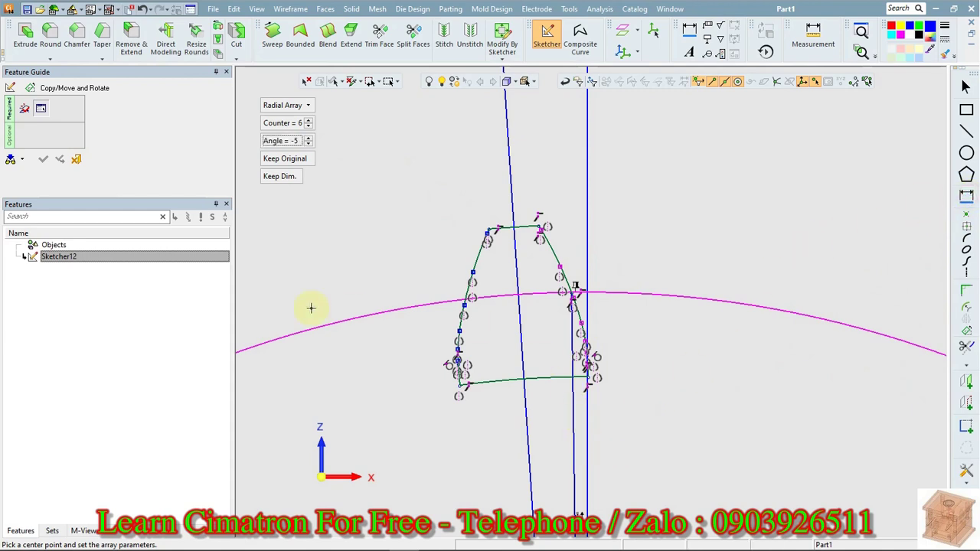
scroll(352, 316, "down", 2)
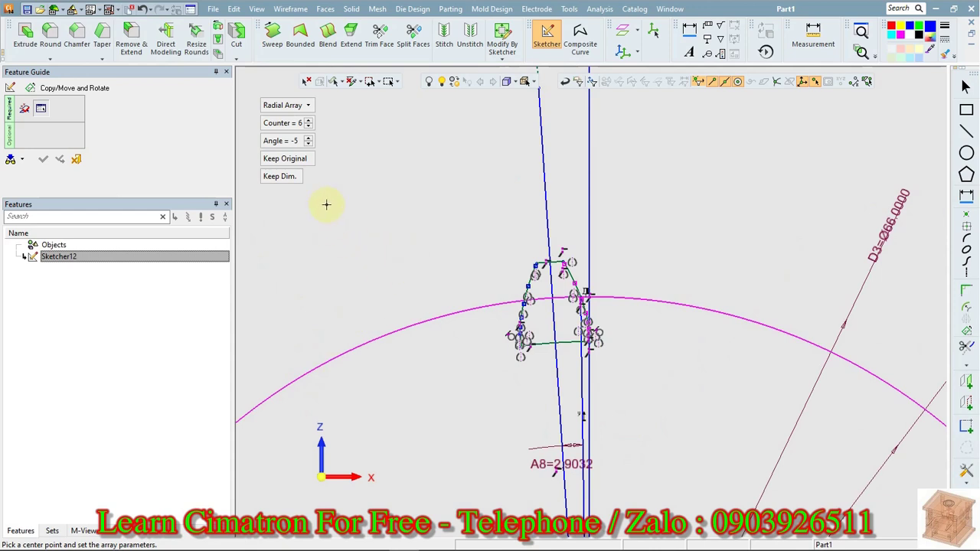
right_click(382, 221)
left_click(417, 253)
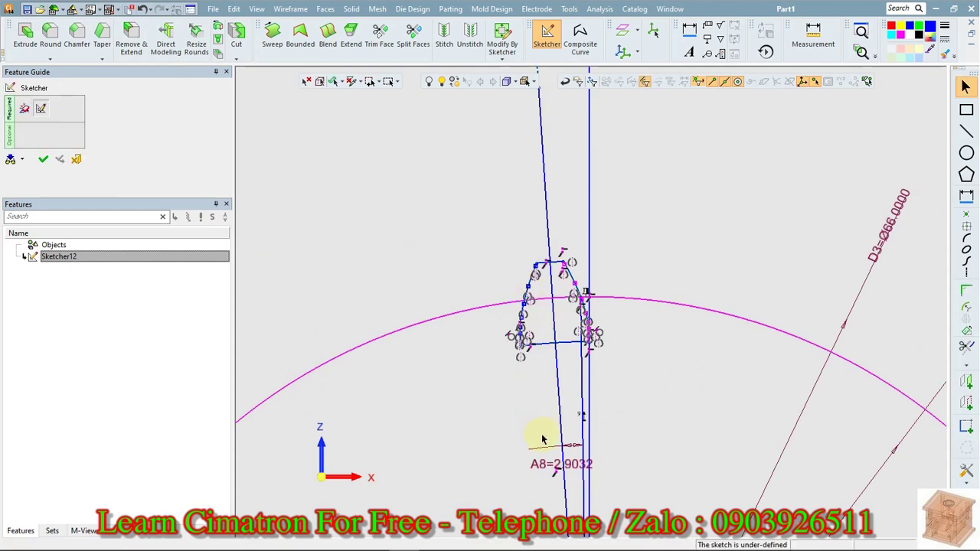
Dimension the small acute angle between the vertical line and the adjacent slanted radial line, placing the label clear of the tooth geometry
right_click(503, 394)
left_click(521, 453)
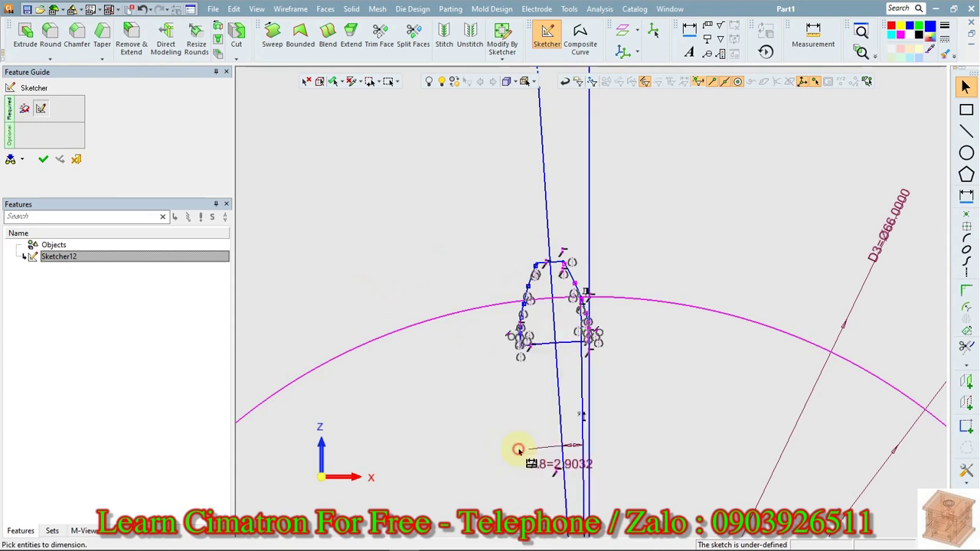
left_click(586, 399)
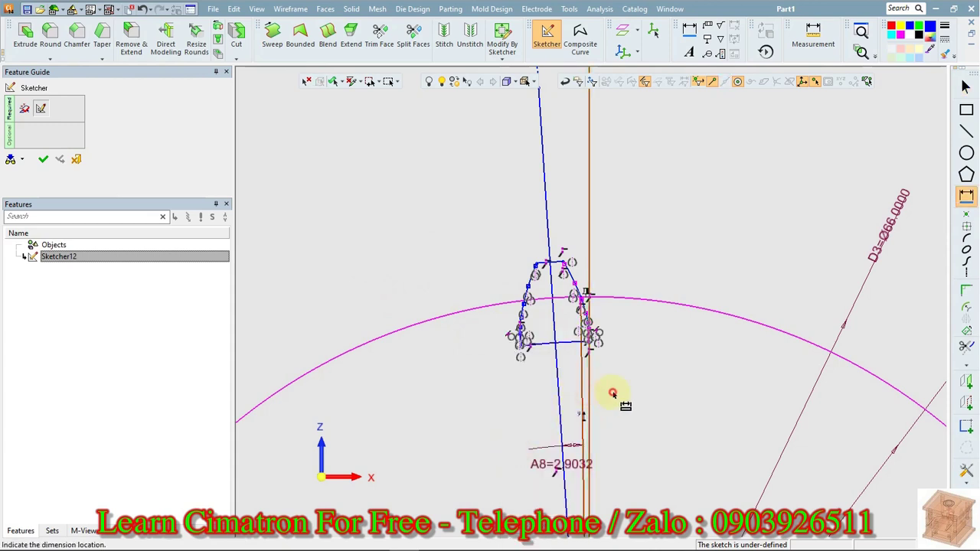
left_click(613, 393)
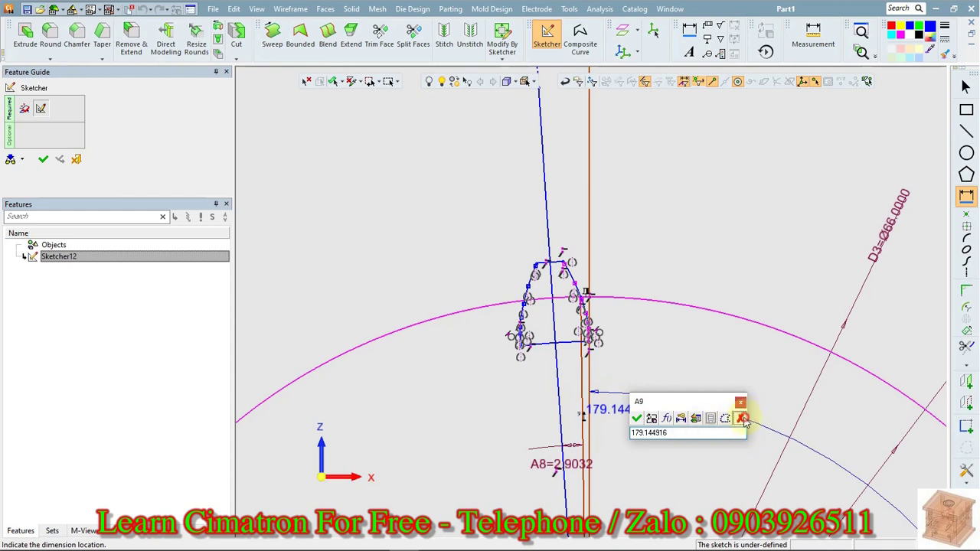
left_click(740, 418)
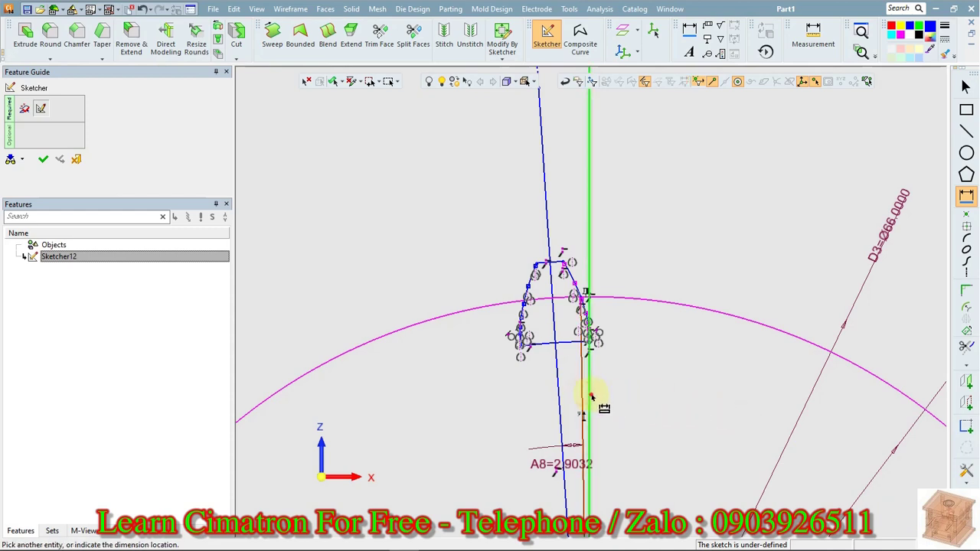
left_click(587, 395)
left_click(586, 390)
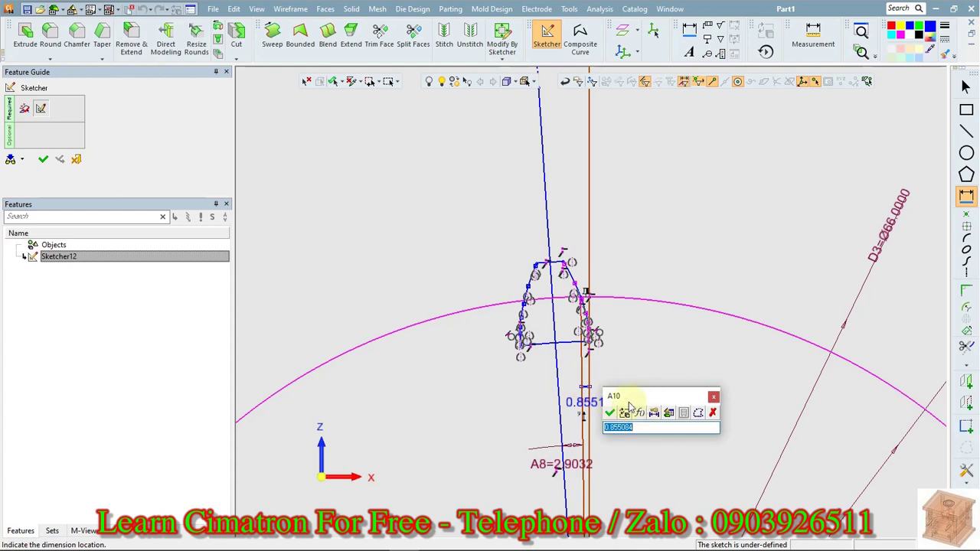
left_click(610, 413)
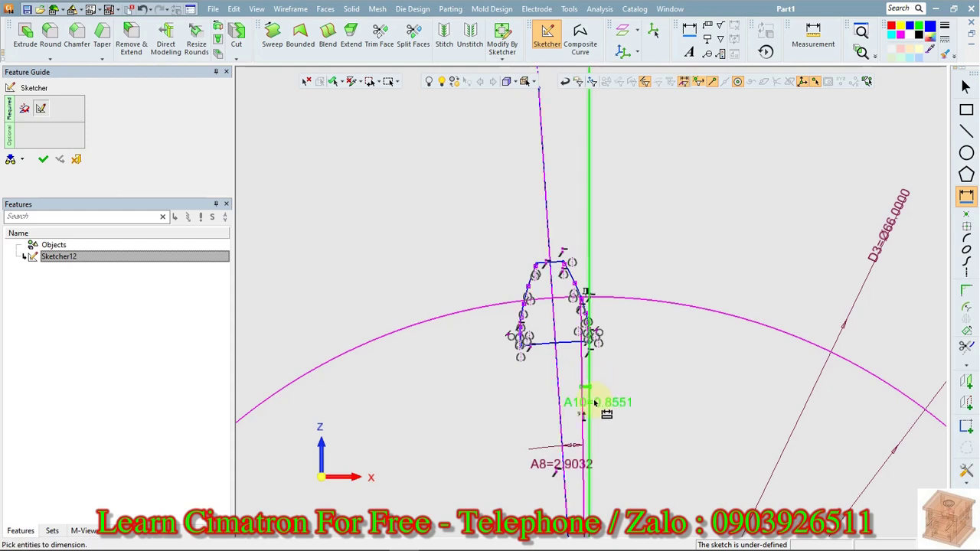
left_click(690, 408)
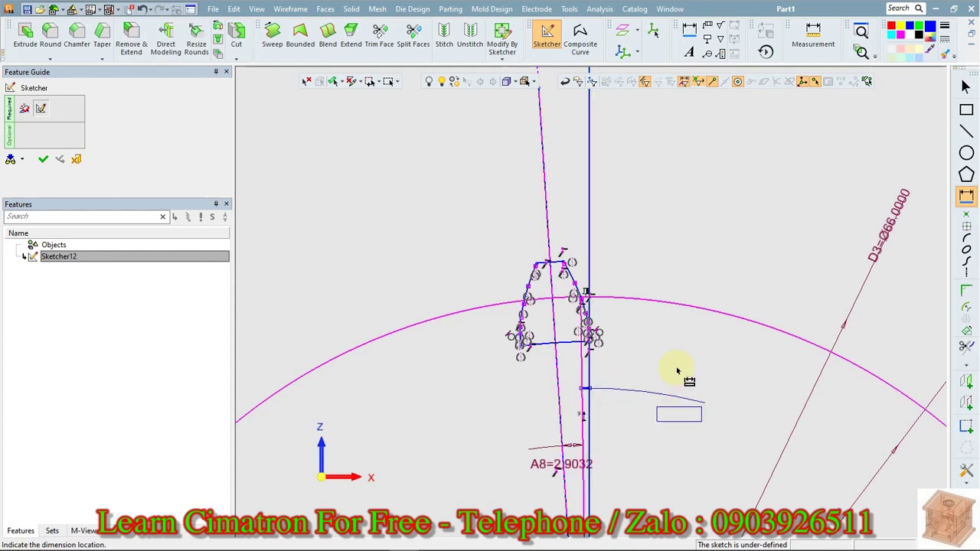
key("Escape")
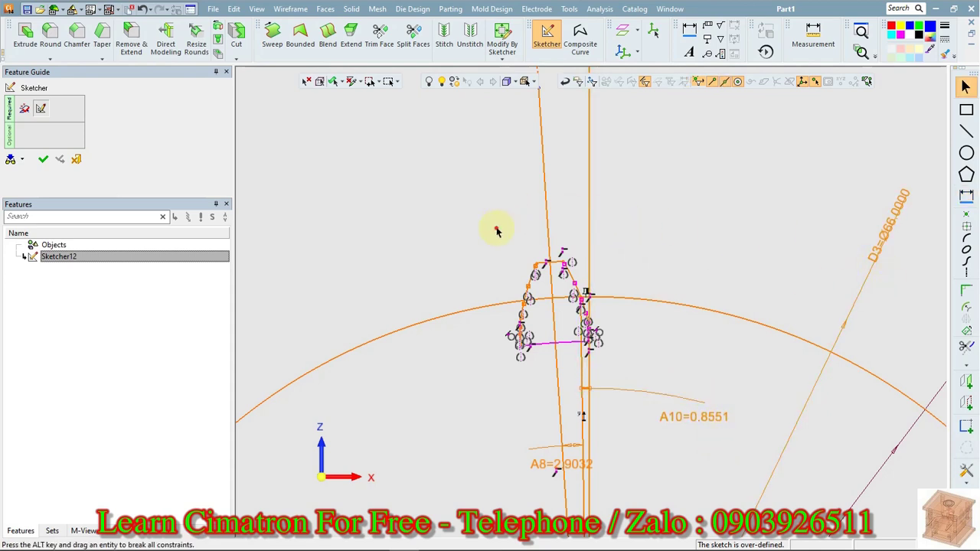
Copy the selected tooth profile and radial lines in a radial array about the circle centre, with counter 1 and angle 0.8551
left_click_drag(497, 231, 620, 357)
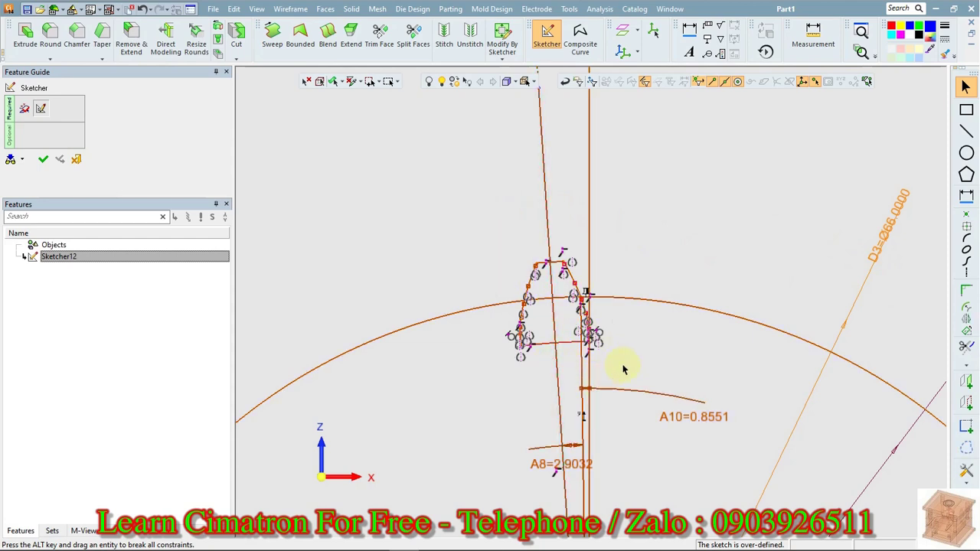
left_click_drag(626, 271, 661, 341)
left_click(967, 334)
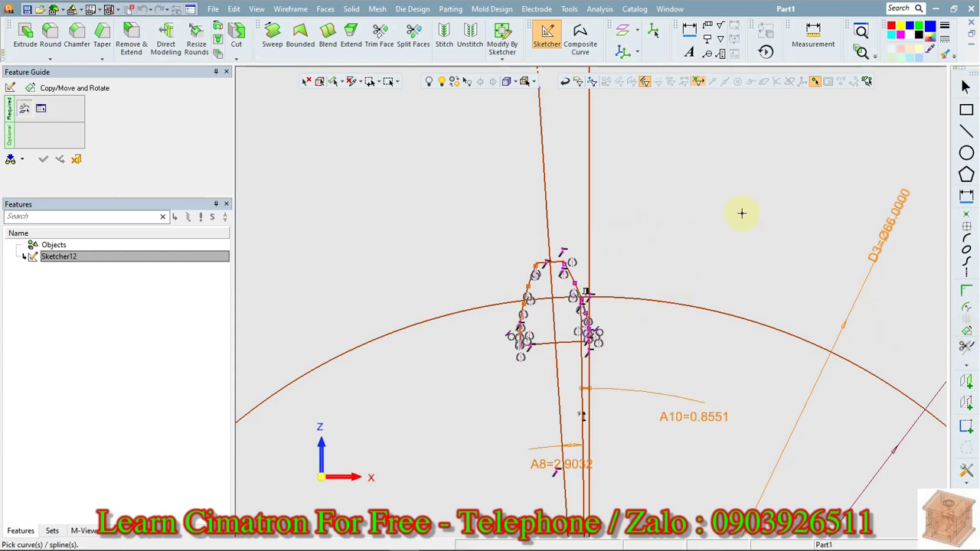
middle_click(639, 206)
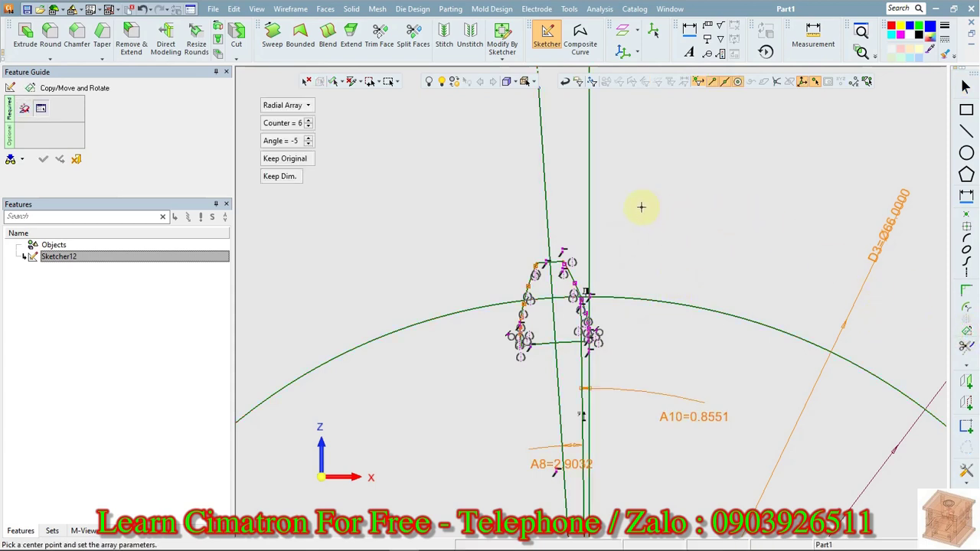
left_click(295, 127)
type("1")
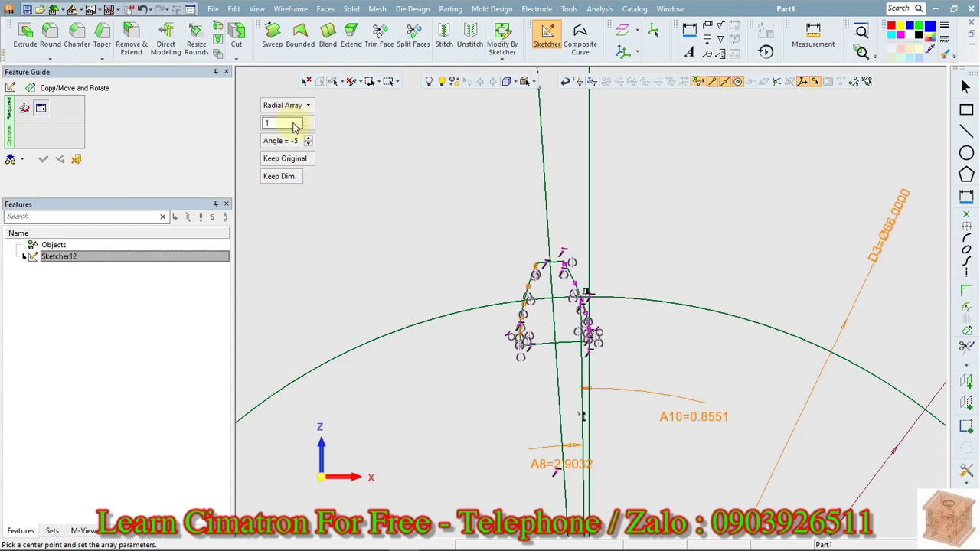
left_click(290, 142)
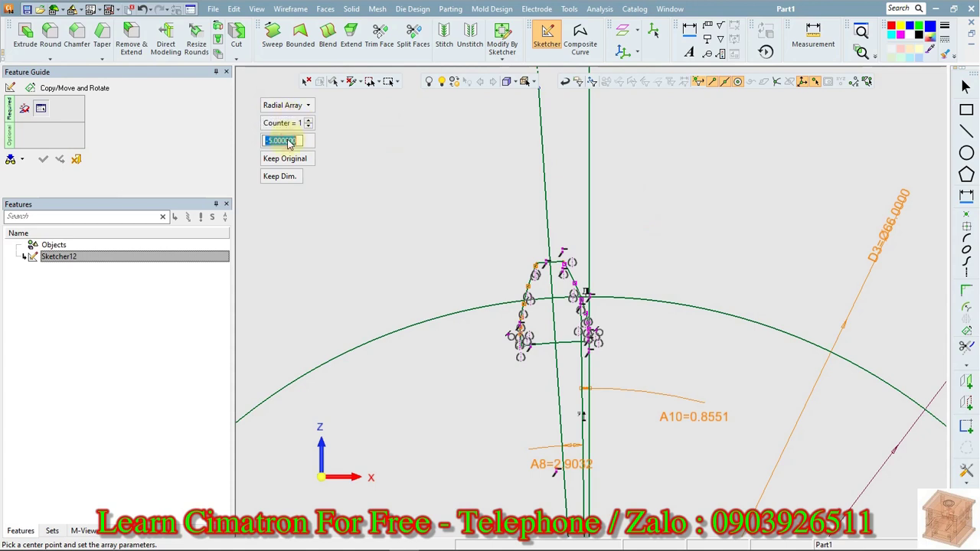
key("BackSpace")
key("Return")
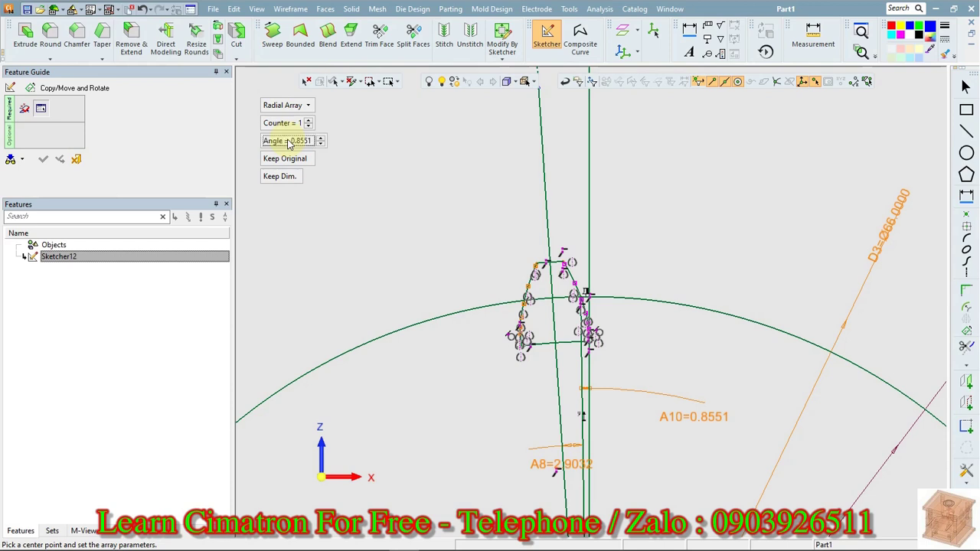
left_click(422, 327)
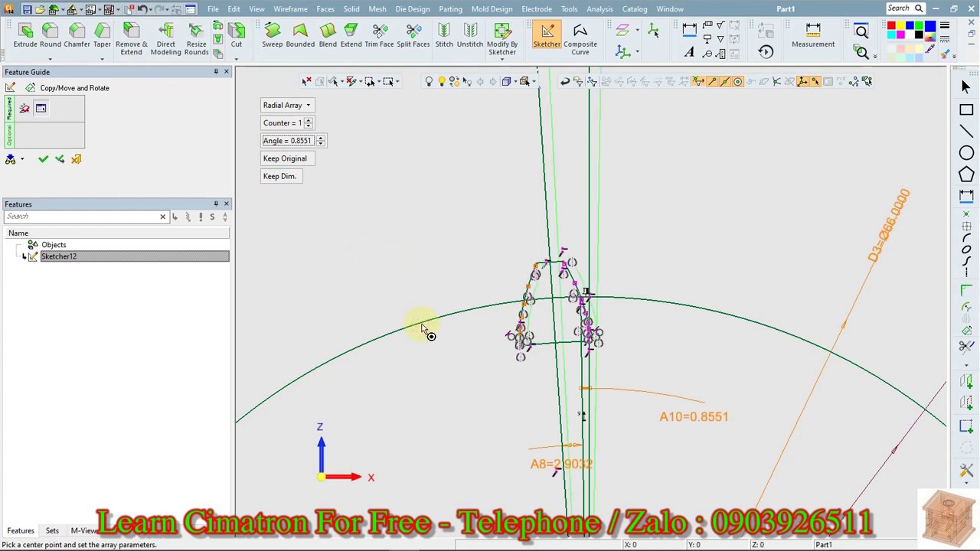
right_click(408, 254)
left_click(405, 252)
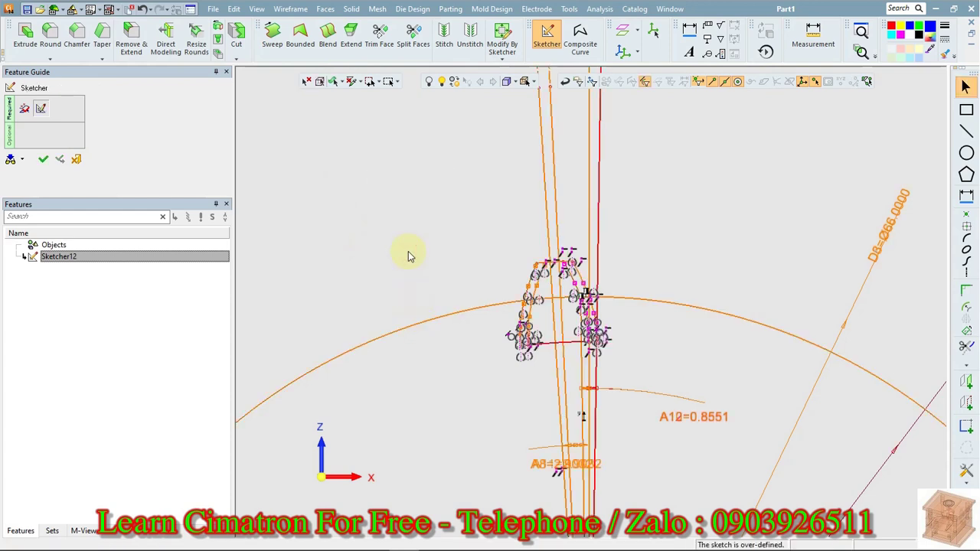
Delete the rotated duplicates of the vertical and slanted radial lines
right_click(600, 215)
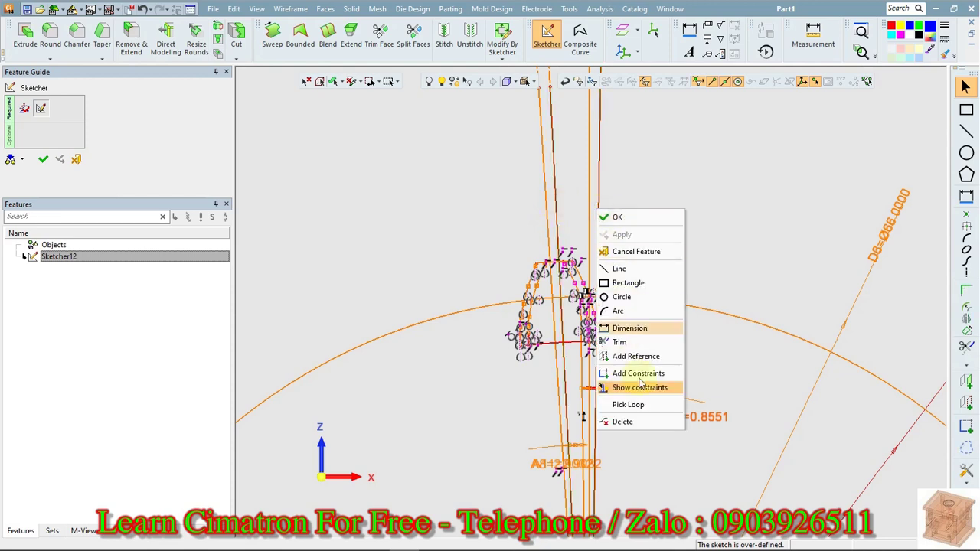
left_click(634, 419)
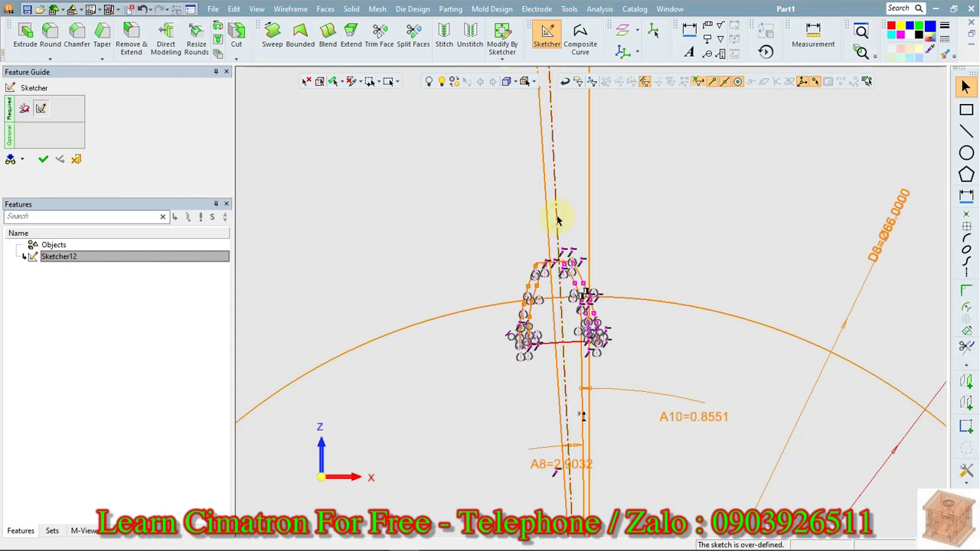
right_click(646, 228)
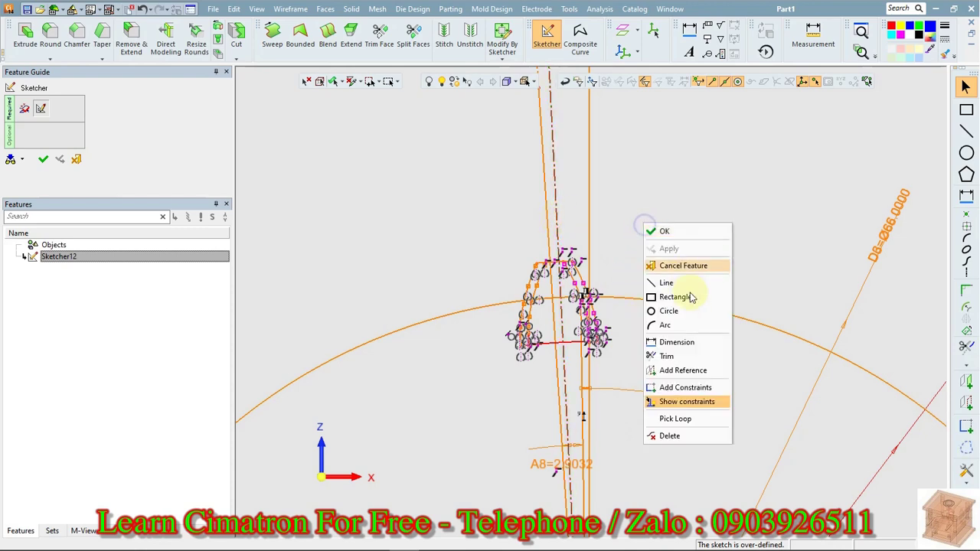
left_click(677, 433)
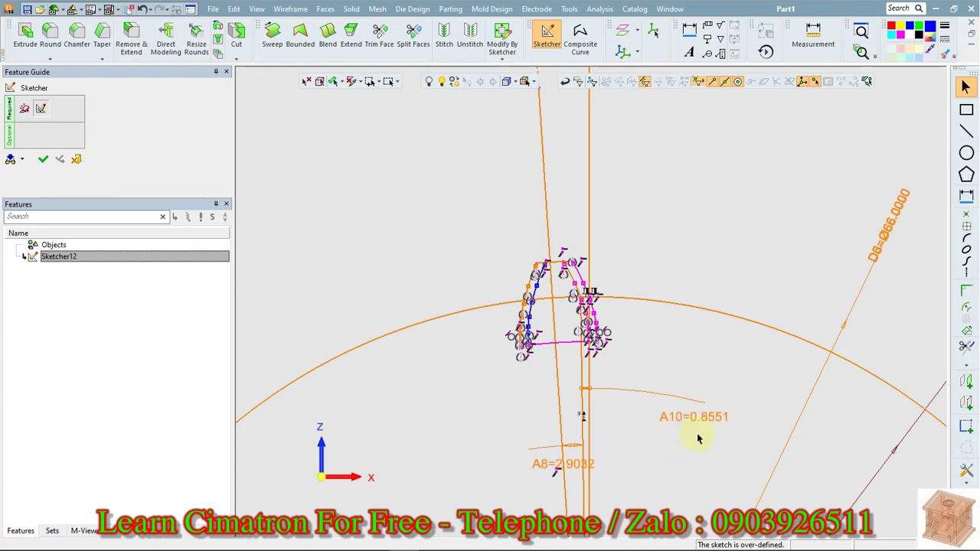
Delete the original unrotated tooth flanks and arcs, keeping only the rotated tooth profile, and finish the sketch
scroll(701, 414, "up", 5)
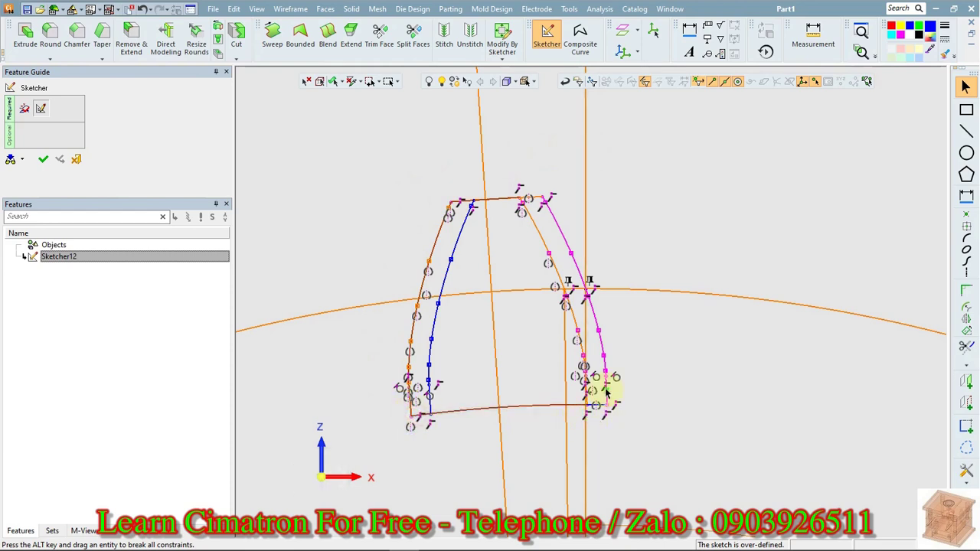
scroll(646, 429, "up", 10)
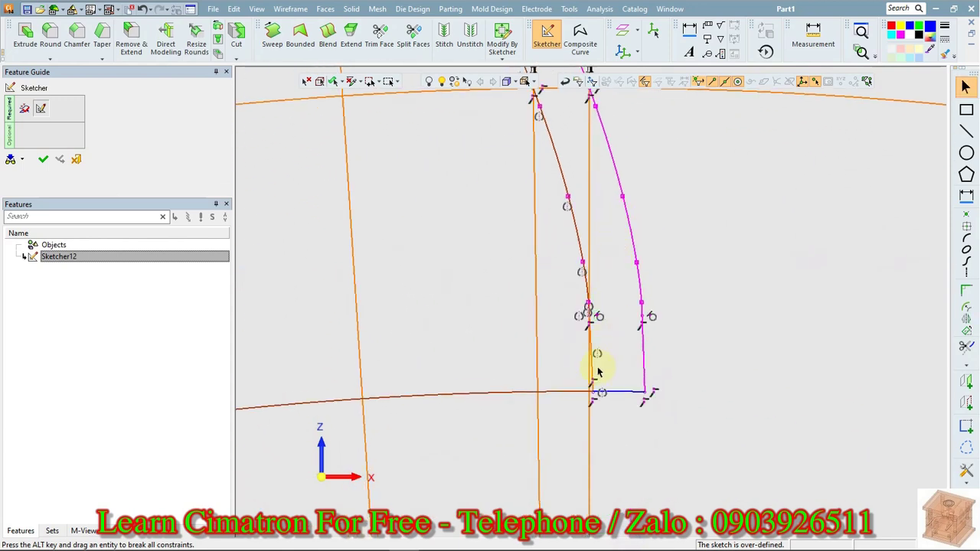
right_click(674, 319)
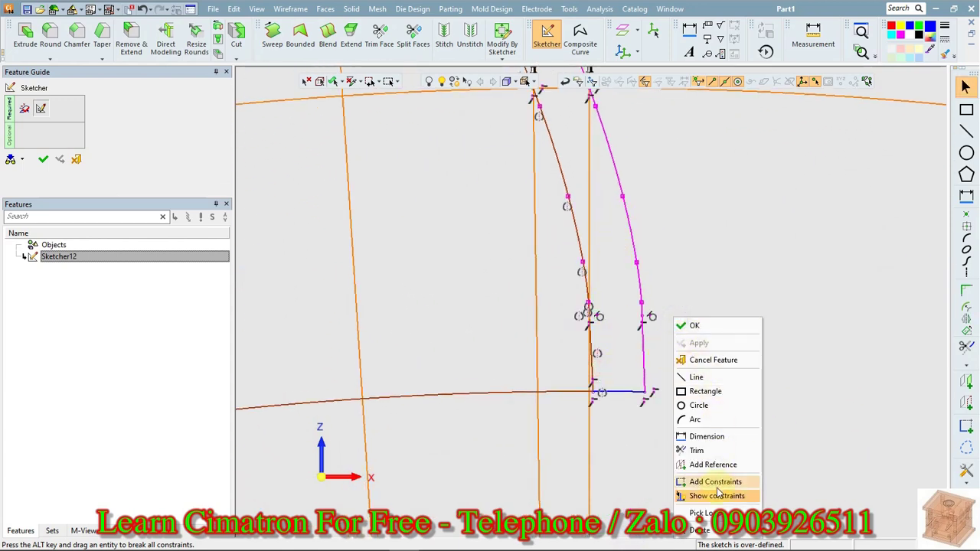
left_click(702, 530)
scroll(696, 258, "down", 5)
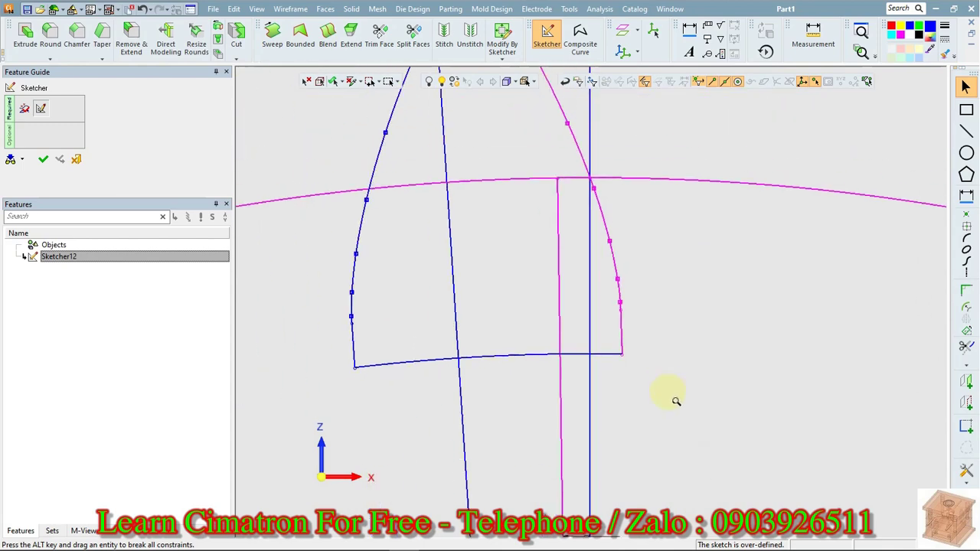
scroll(652, 330, "down", 4)
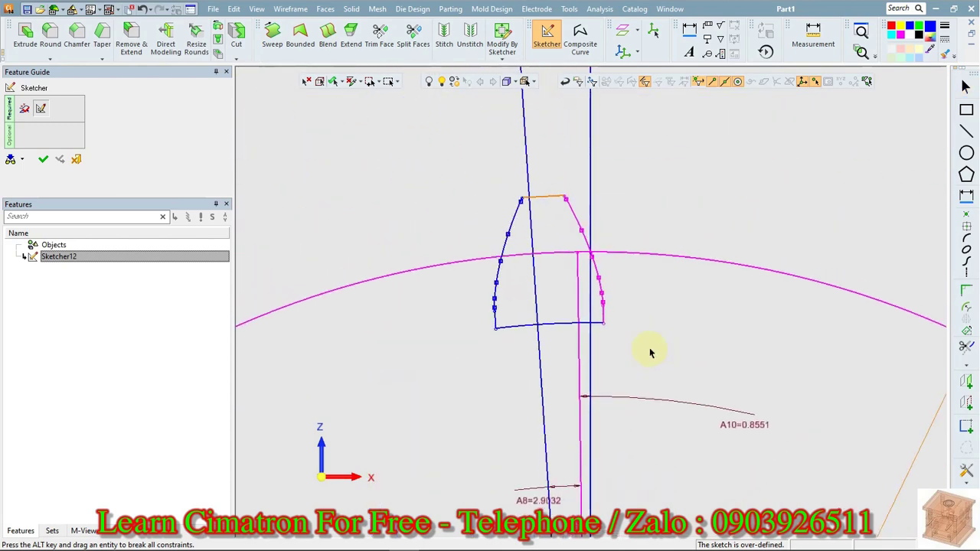
scroll(656, 361, "down", 1)
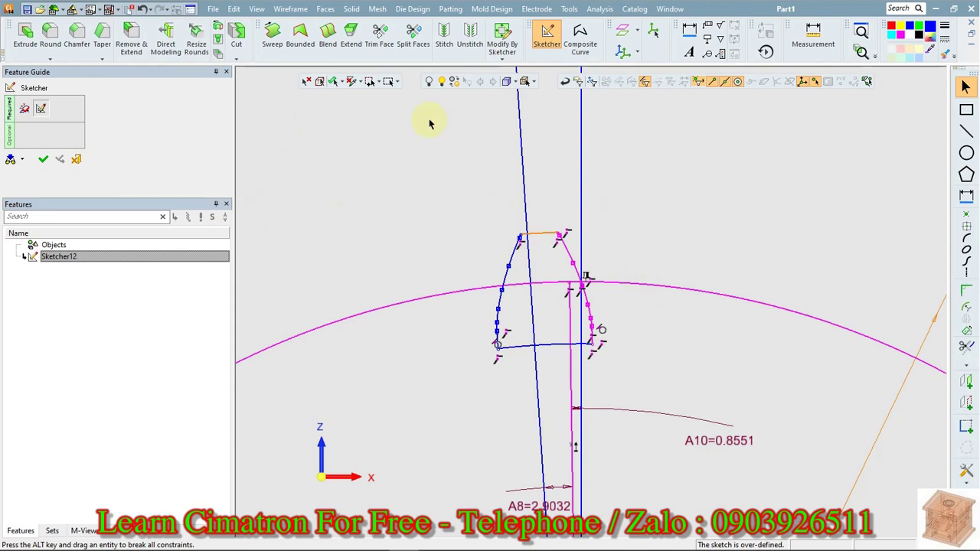
right_click(417, 151)
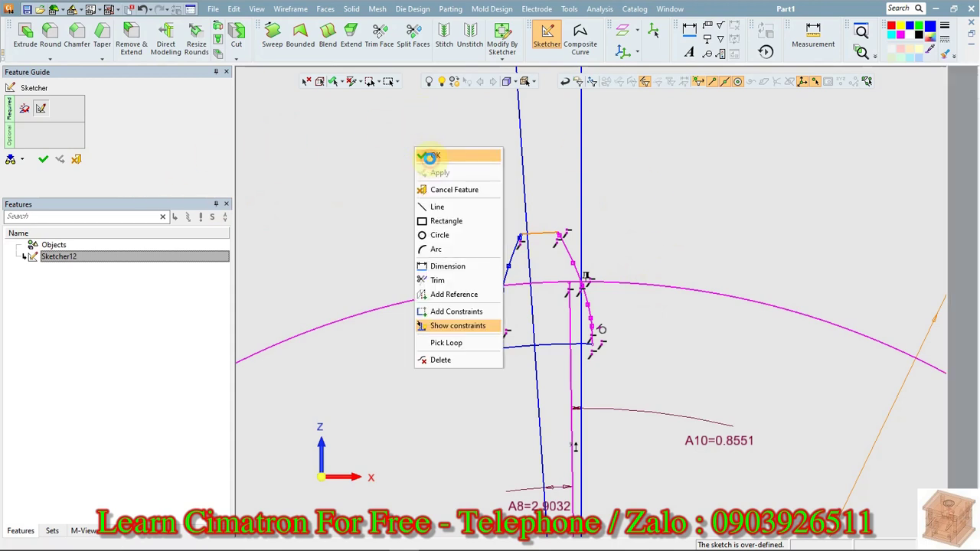
left_click(429, 156)
scroll(391, 308, "down", 3)
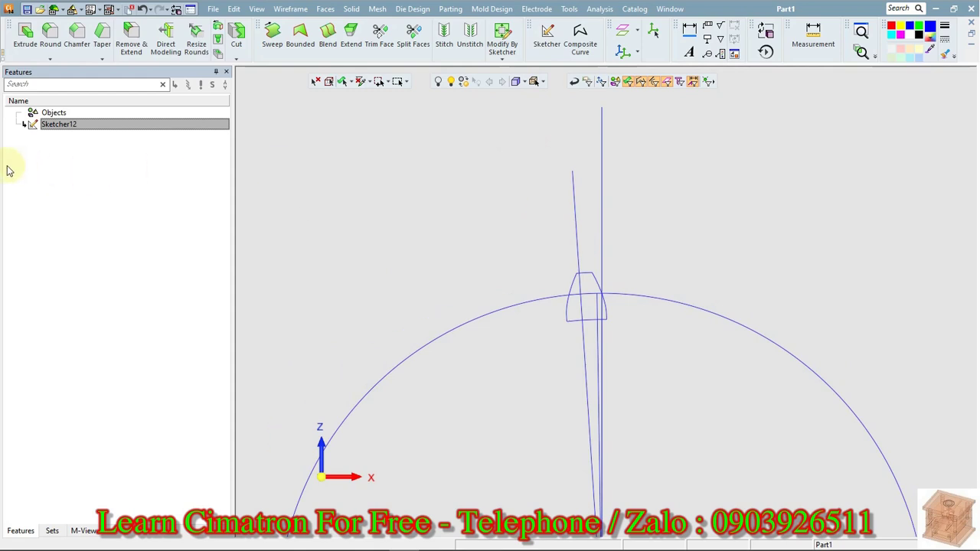
Start a new sketch on the XZ plane
right_click(54, 166)
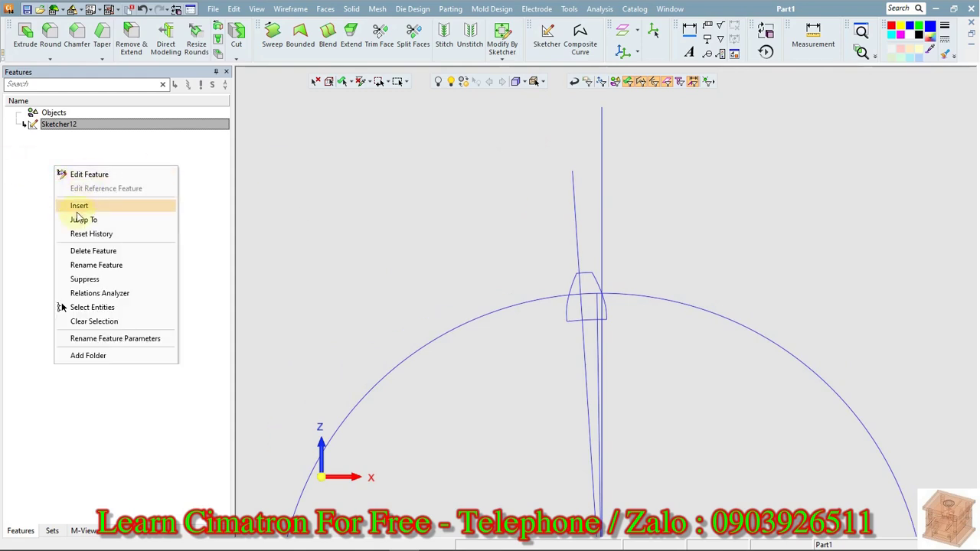
left_click(448, 162)
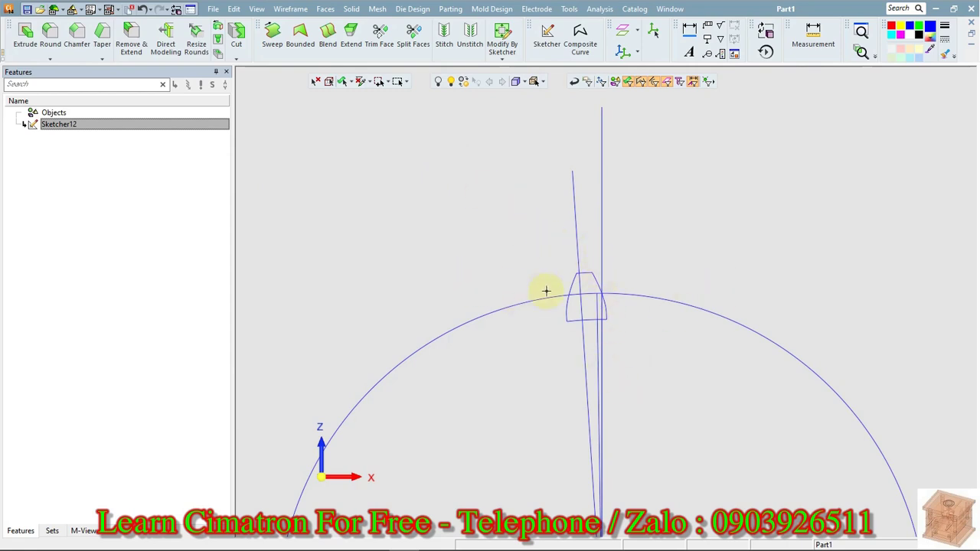
right_click(423, 232)
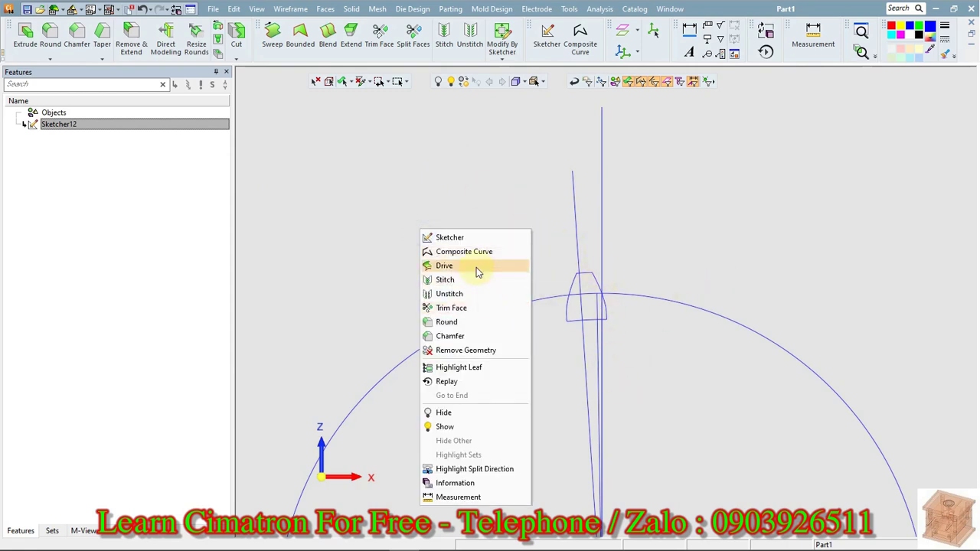
left_click(449, 238)
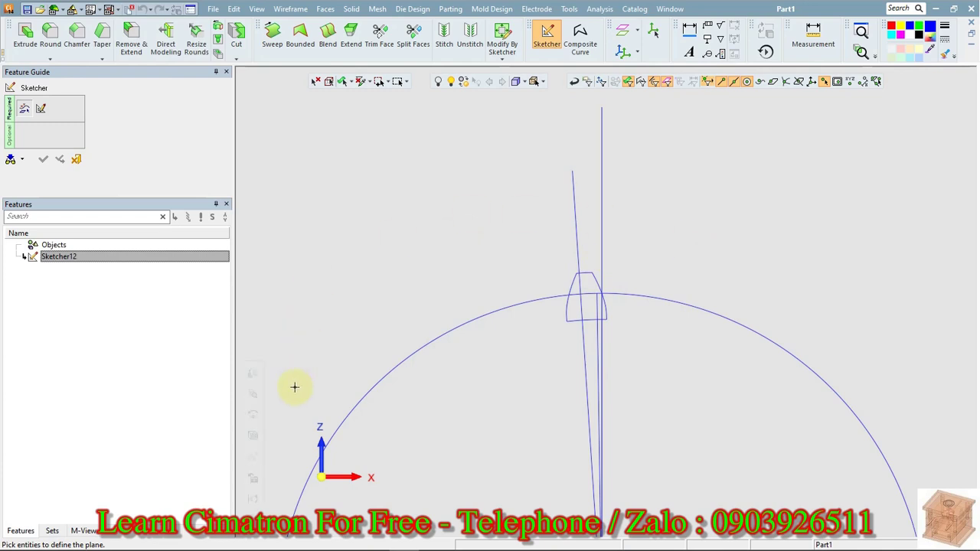
left_click(314, 456)
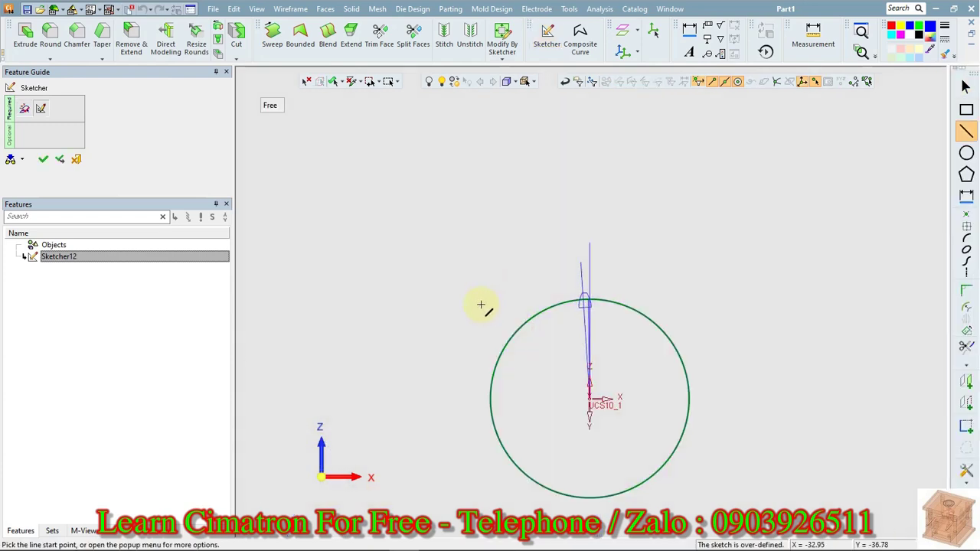
Add the existing tooth profile, large circle and radial lines as projected references in the new sketch
scroll(483, 267, "up", 6)
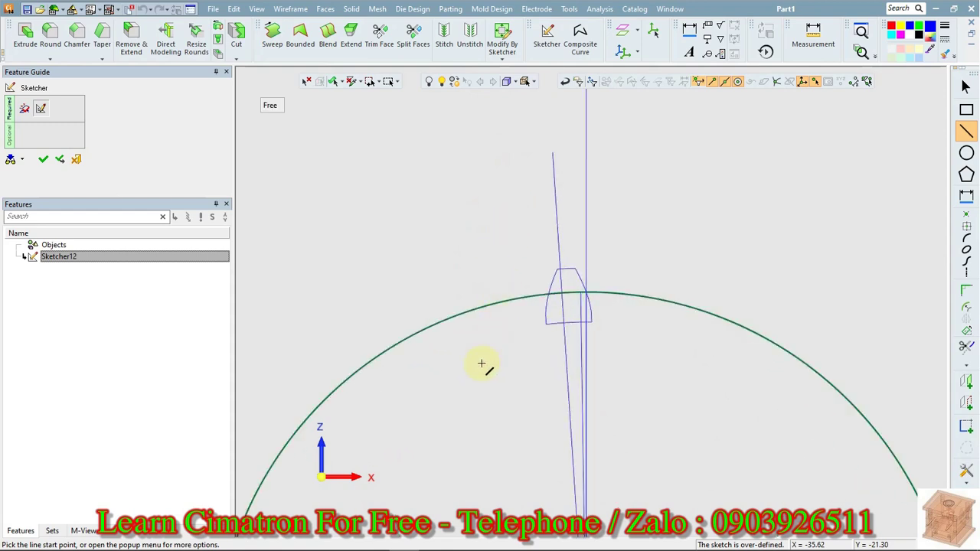
mouse_move(379, 288)
middle_mouse_down()
mouse_move(412, 360)
mouse_move(437, 284)
middle_mouse_up()
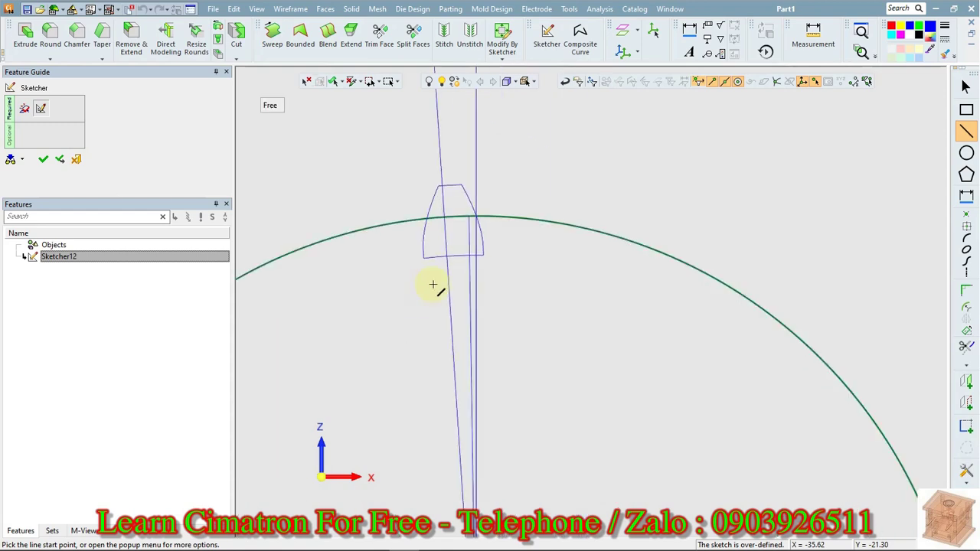
left_click(966, 403)
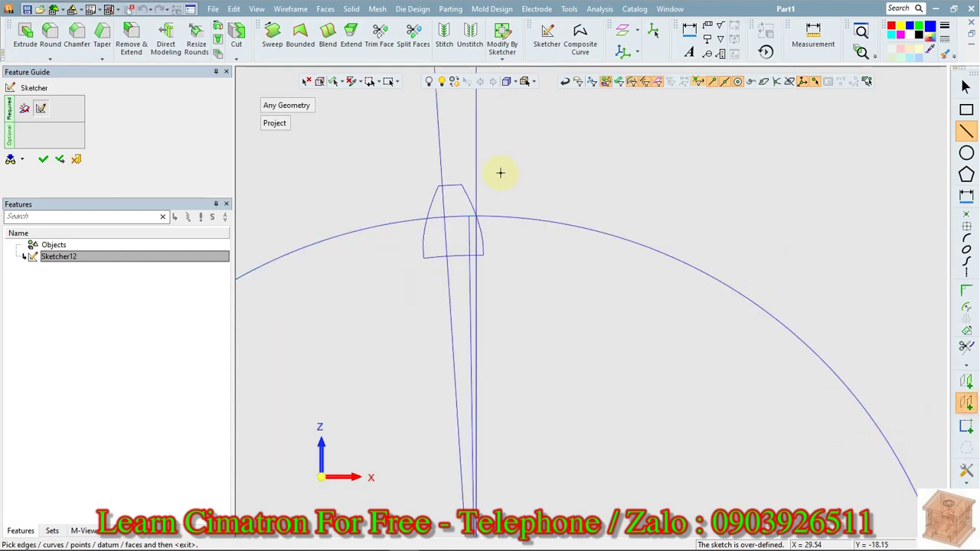
left_click(464, 194)
middle_click(549, 178)
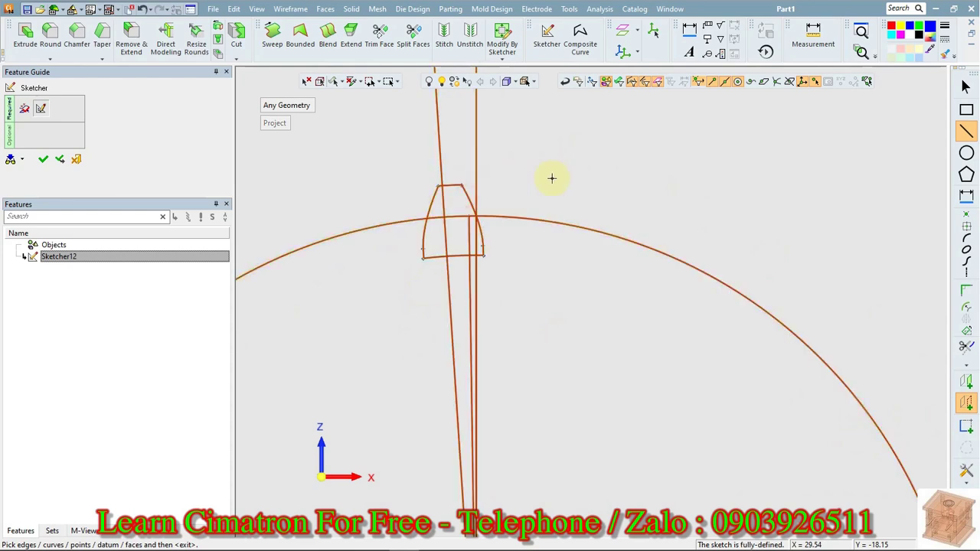
mouse_move(569, 175)
middle_mouse_down()
mouse_move(573, 135)
mouse_move(582, 294)
middle_mouse_up()
scroll(582, 293, "up", 1)
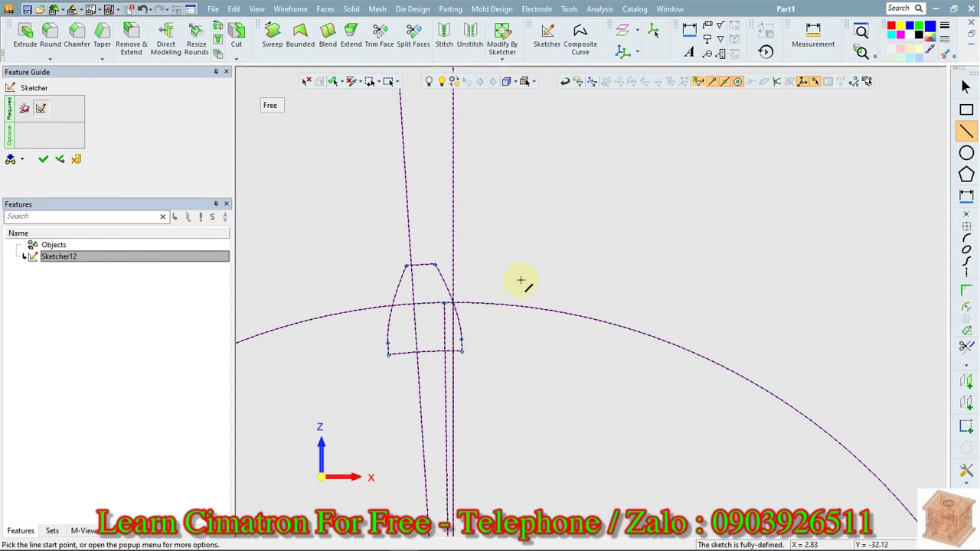
Draw a dimensioned horizontal line of length pi in the +X direction from where the vertical line meets the large circle
right_click(564, 224)
left_click(571, 279)
left_click(280, 110)
left_click(308, 124)
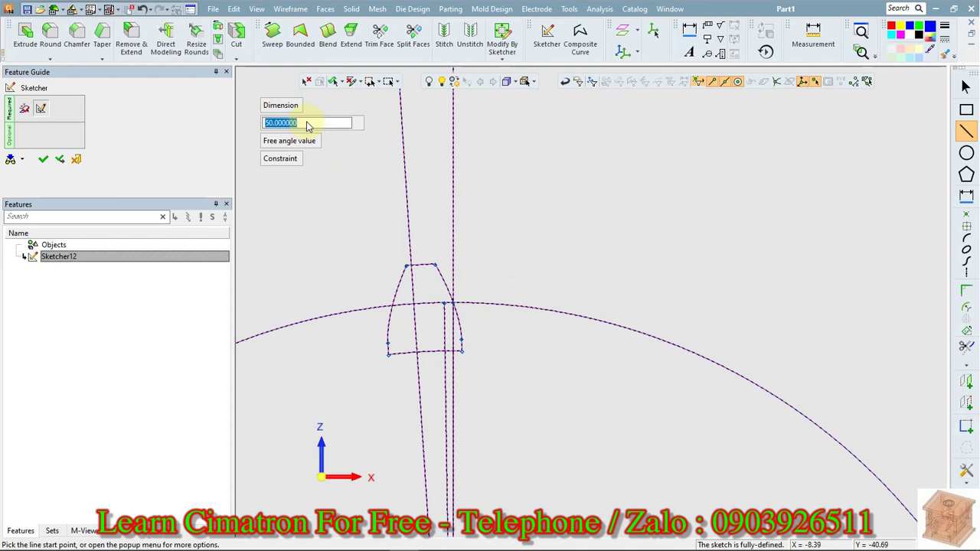
type("pi")
key("Return")
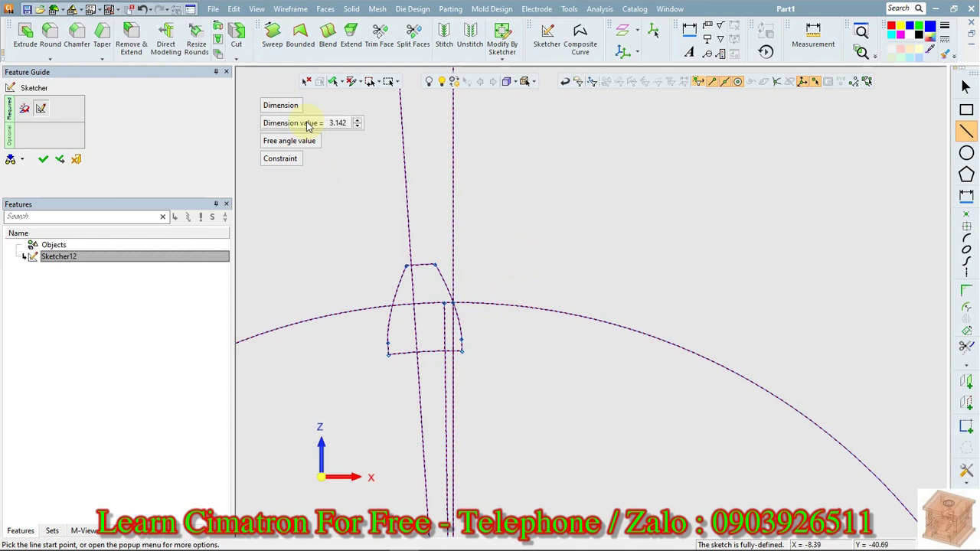
left_click(453, 303)
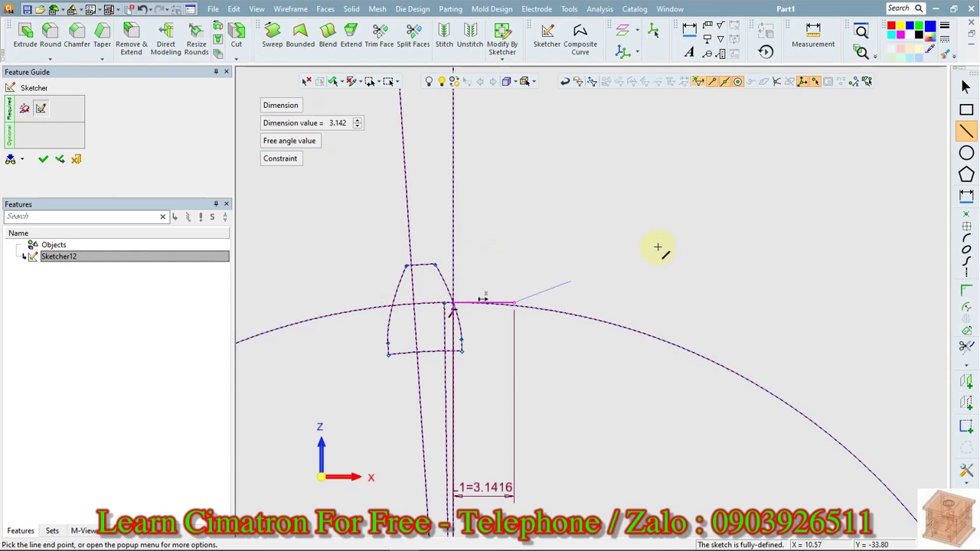
scroll(657, 251, "down", 5)
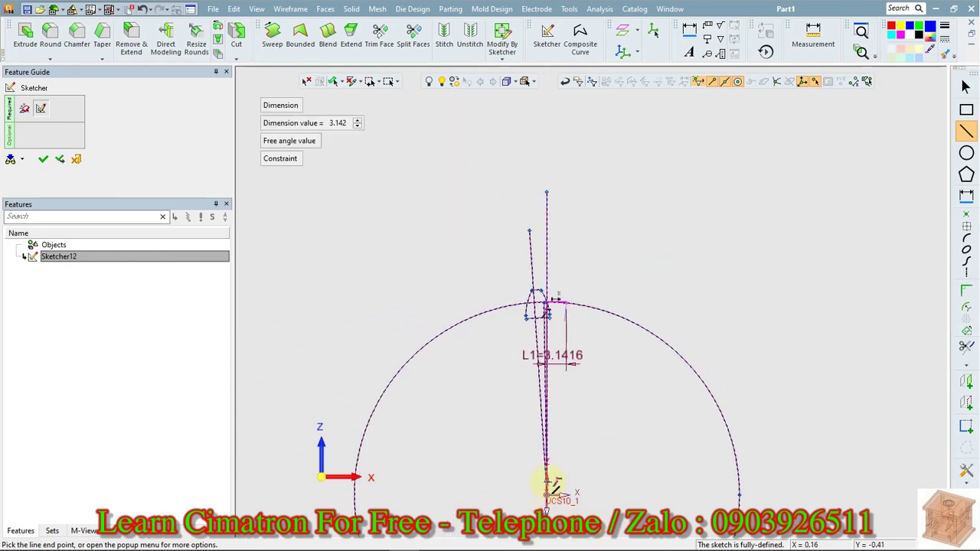
scroll(590, 381, "up", 3)
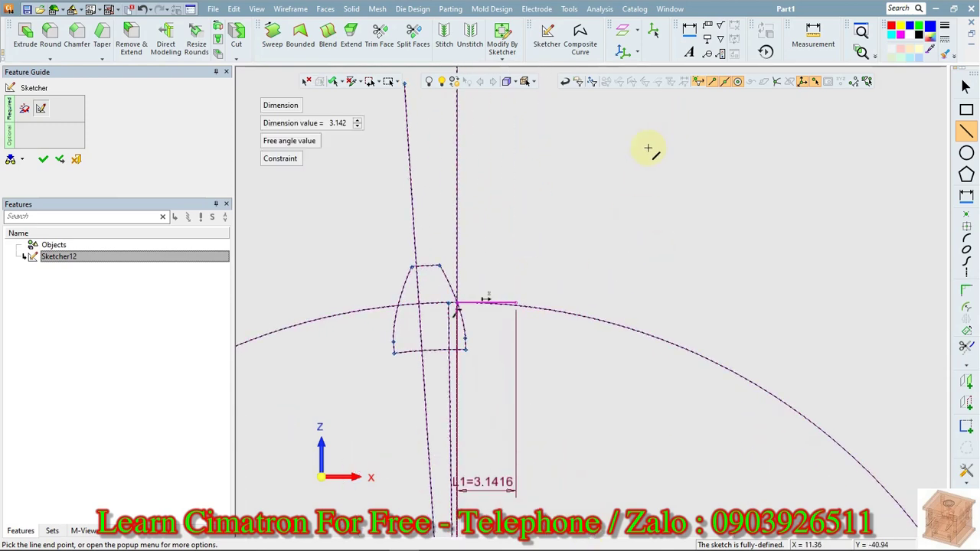
Draw a vertical symmetry axis upward from the midpoint of the pi-long horizontal line
scroll(536, 276, "up", 1)
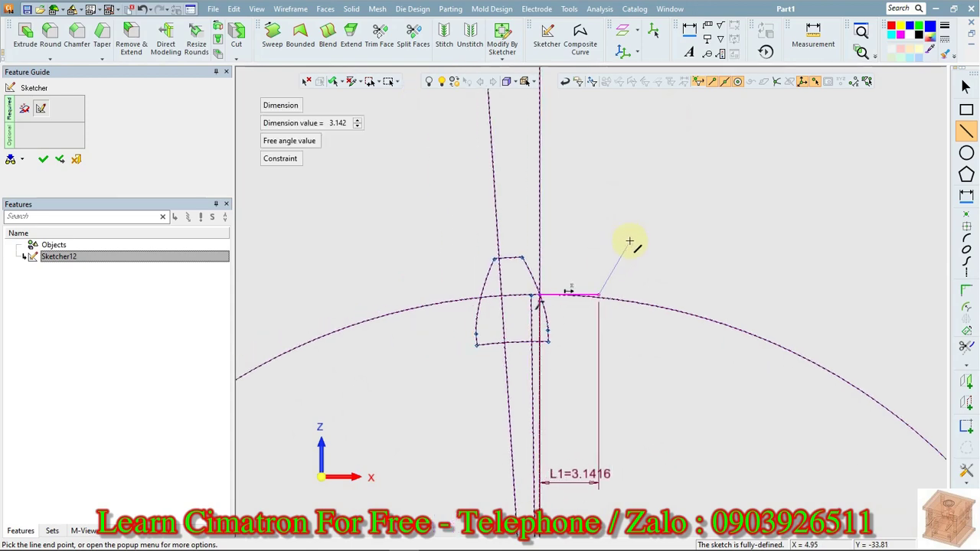
left_click(654, 232)
left_click(967, 273)
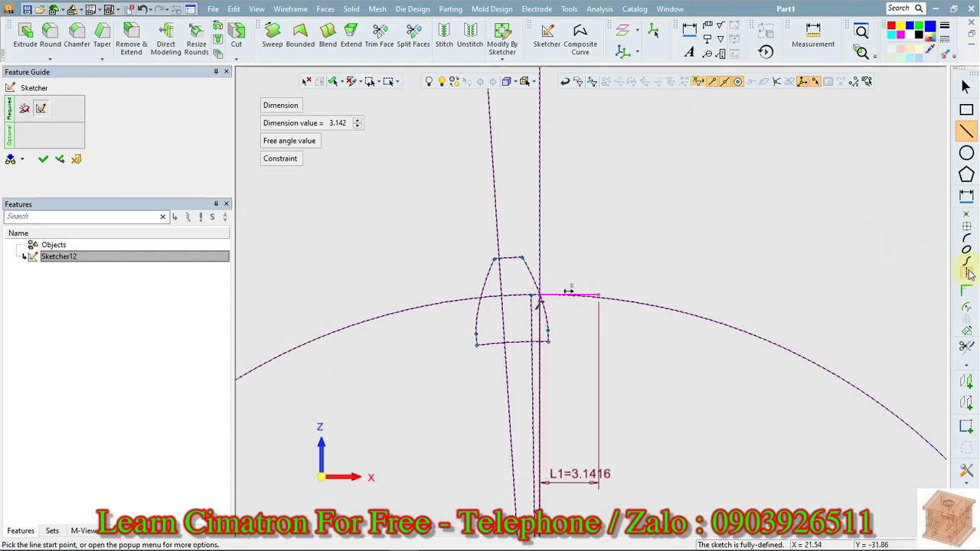
scroll(598, 302, "up", 3)
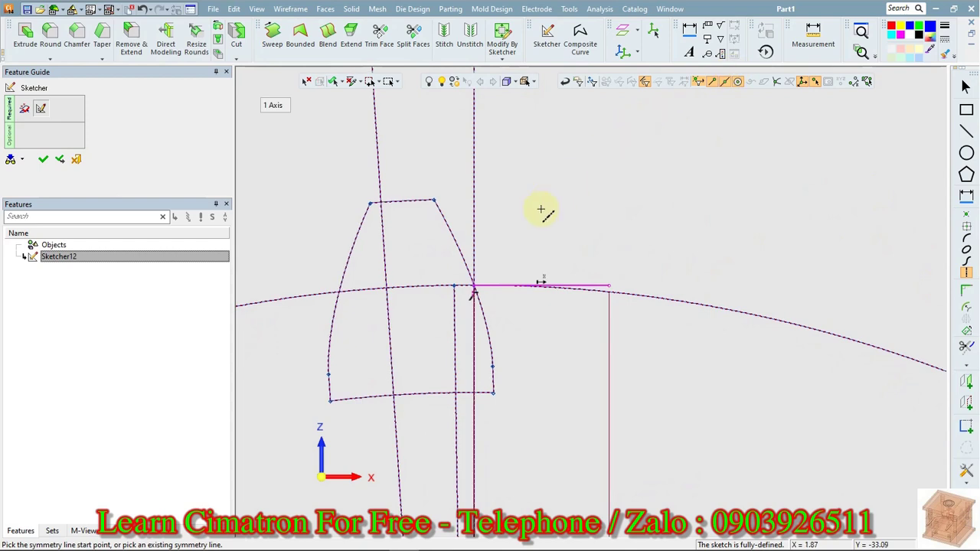
left_click(541, 286)
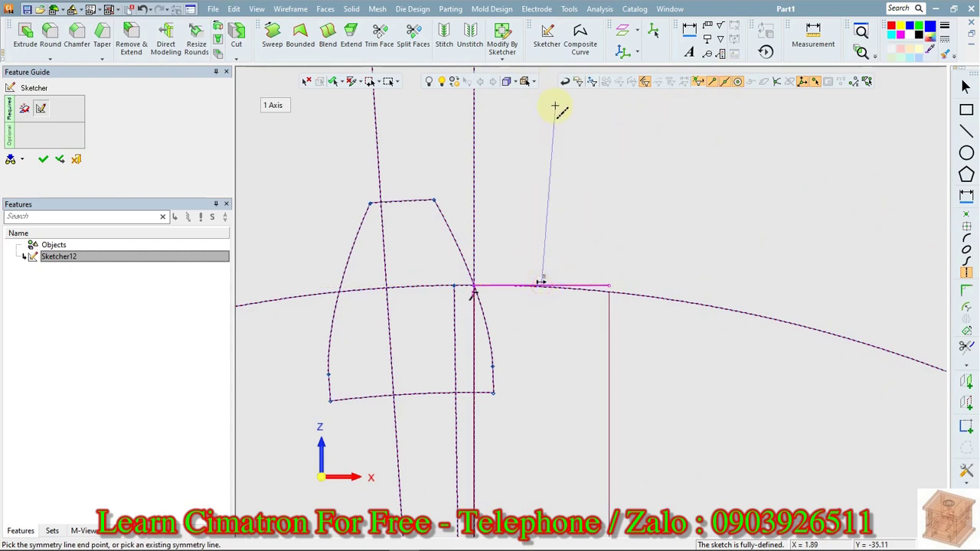
scroll(525, 291, "down", 3)
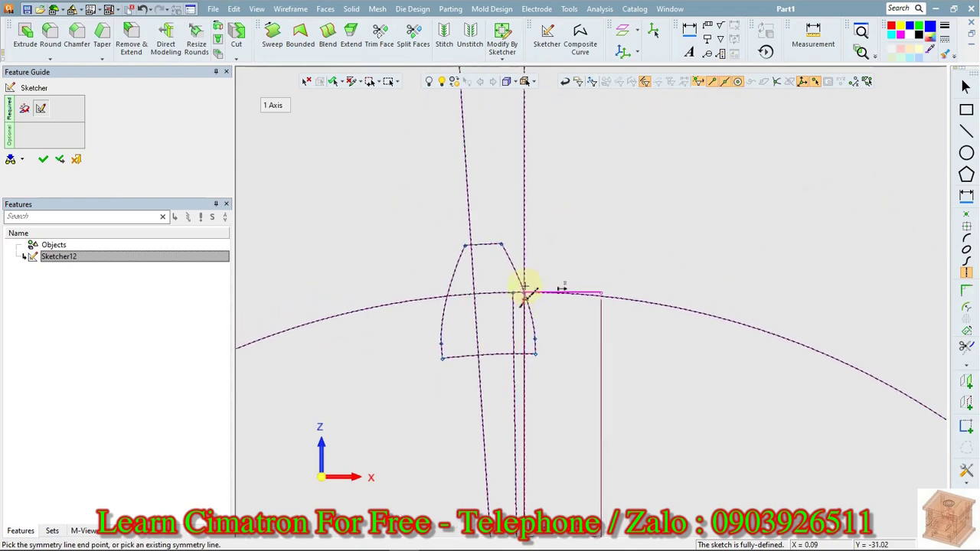
left_click(562, 131)
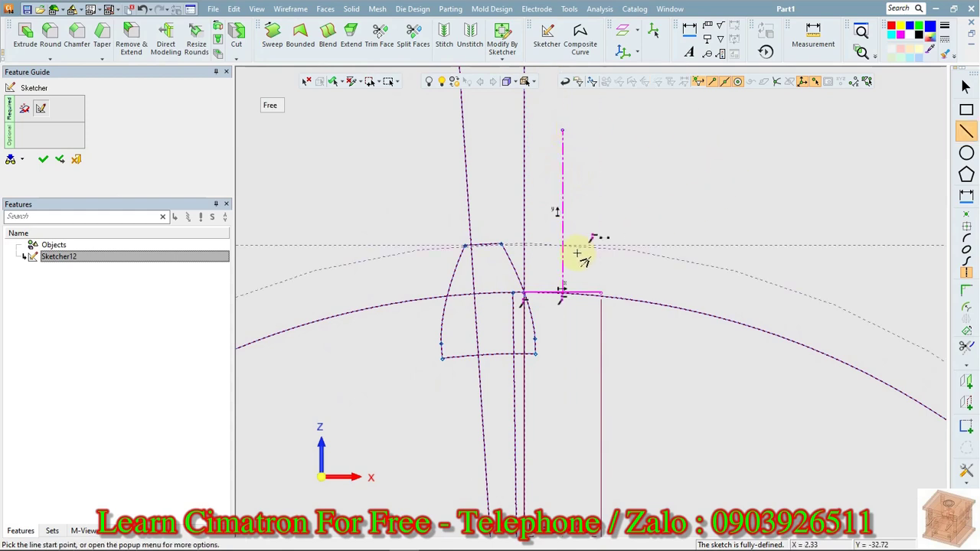
Draw an outward-sloping flank up from the +X end of the pi-long line, closed by a horizontal line to the symmetry axis
scroll(666, 248, "up", 2)
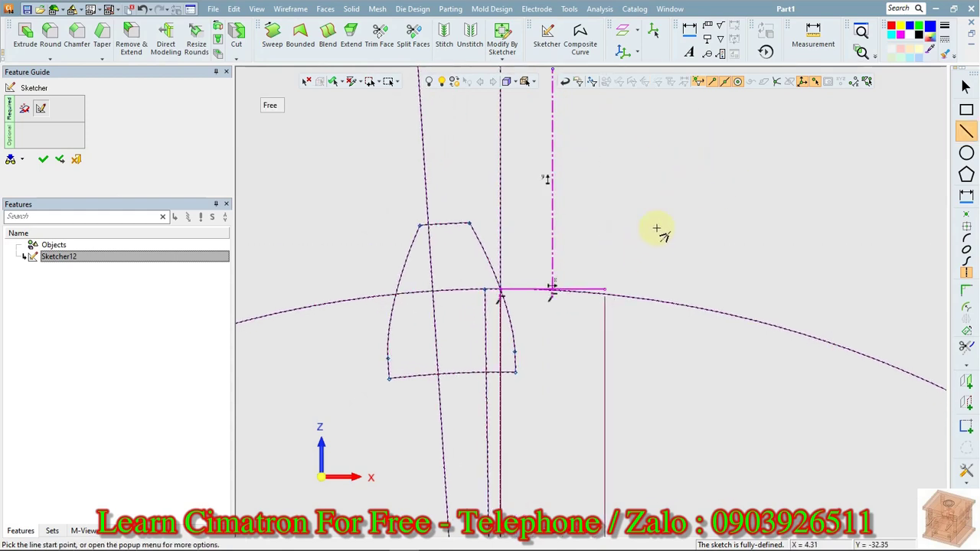
right_click(699, 206)
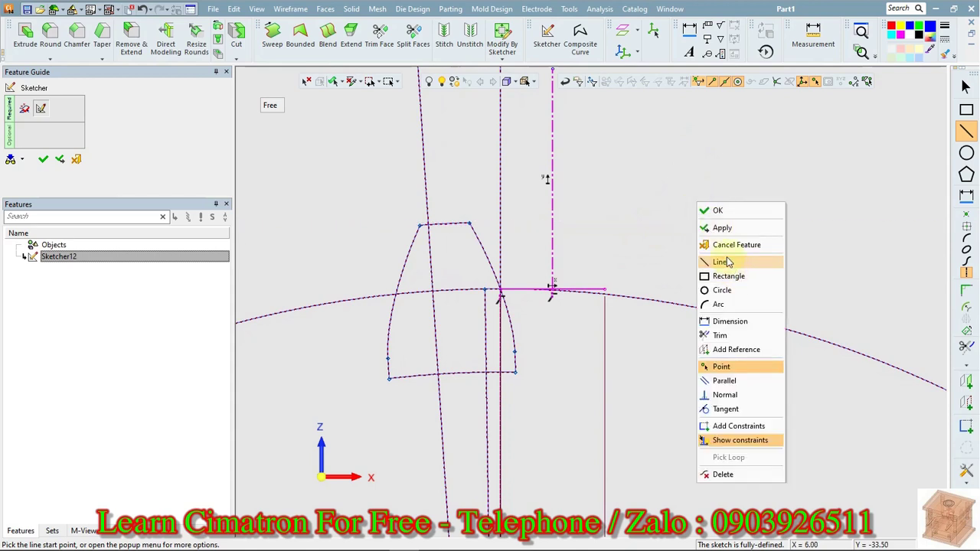
left_click(711, 258)
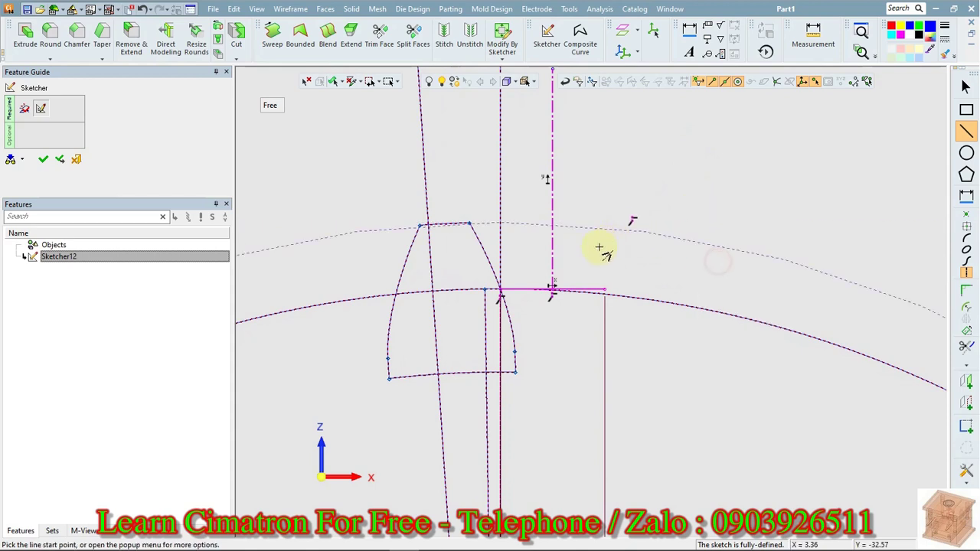
left_click(605, 288)
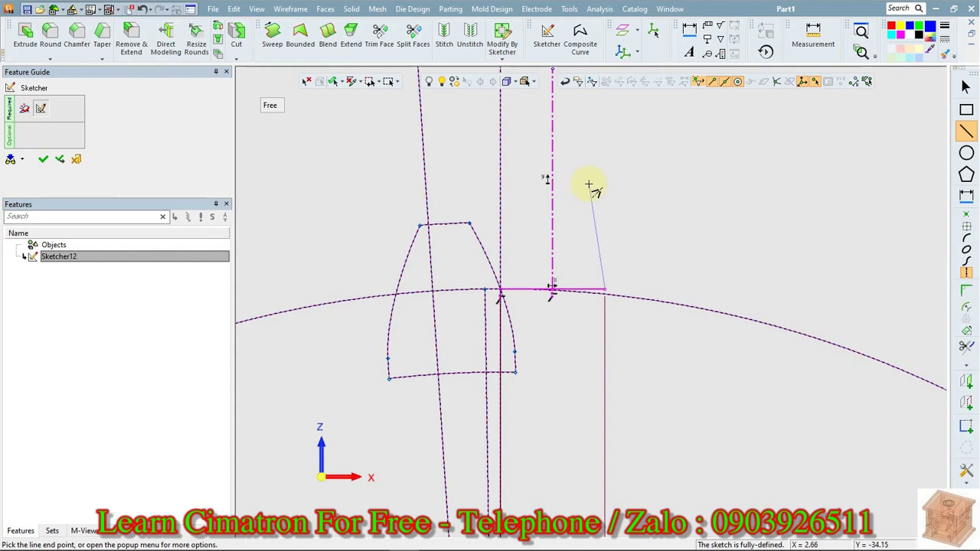
left_click(629, 184)
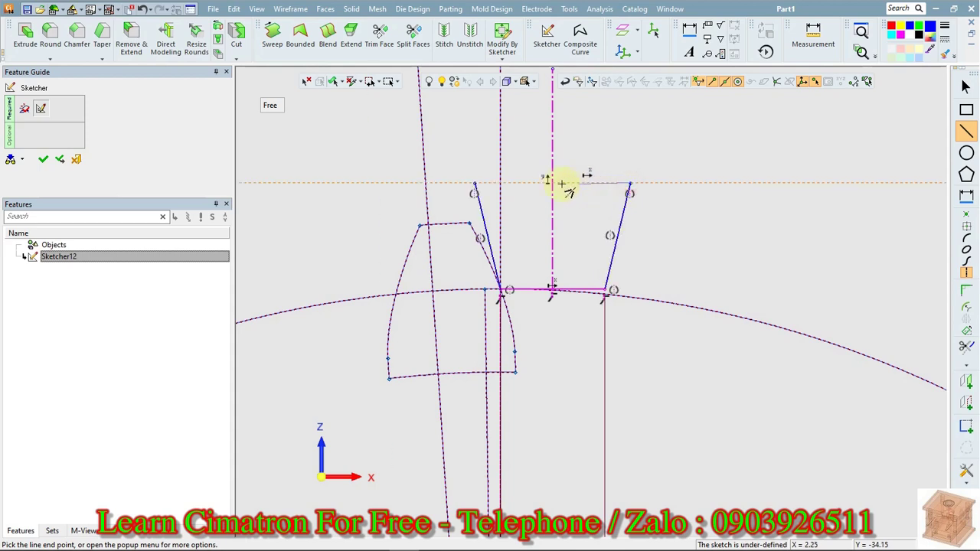
left_click(552, 184)
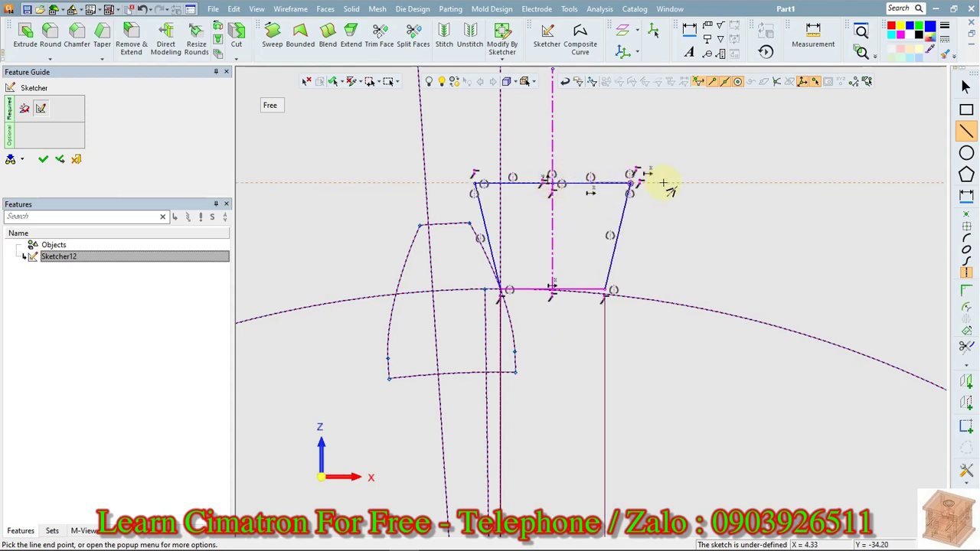
Extend the flank below the pi-long line along the same slope and close it with a horizontal bottom line to the symmetry axis
left_click(605, 291)
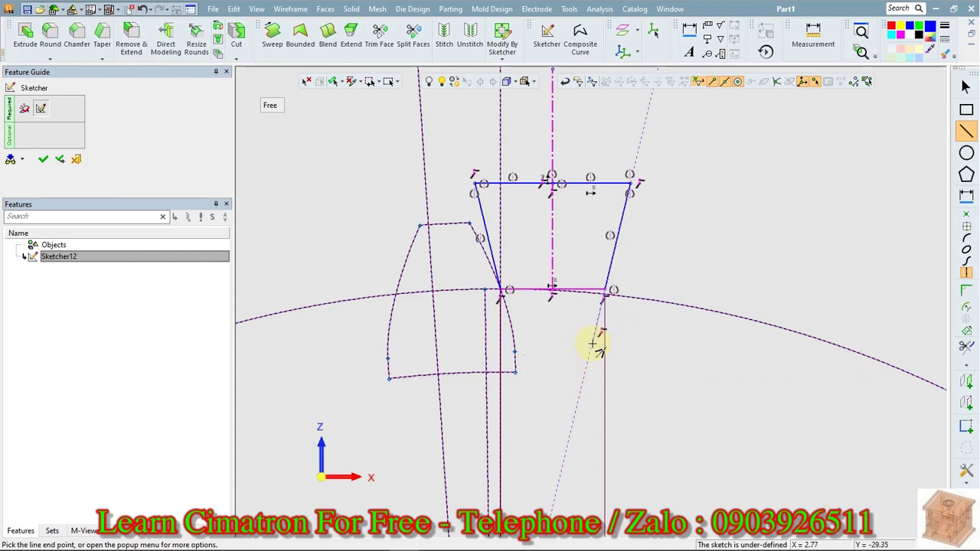
left_click(591, 344)
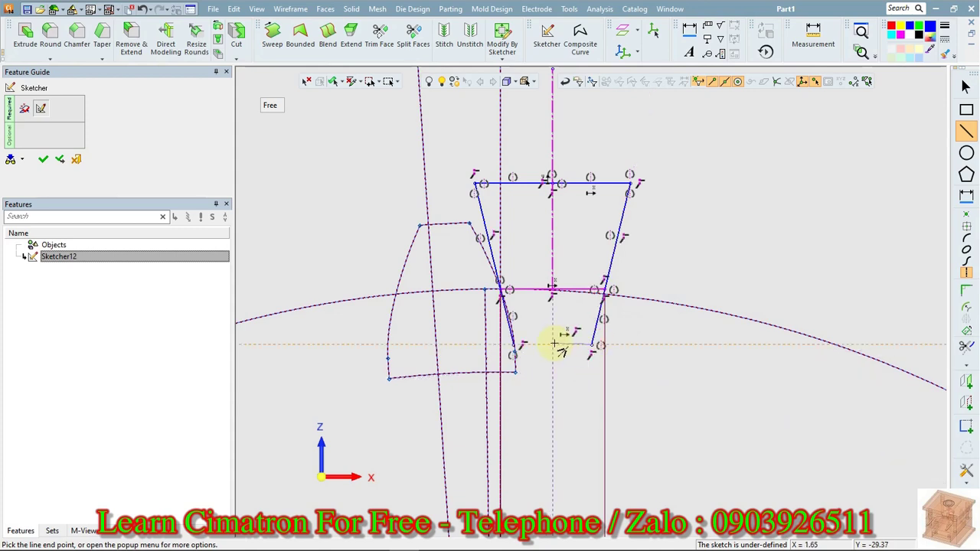
left_click(551, 344)
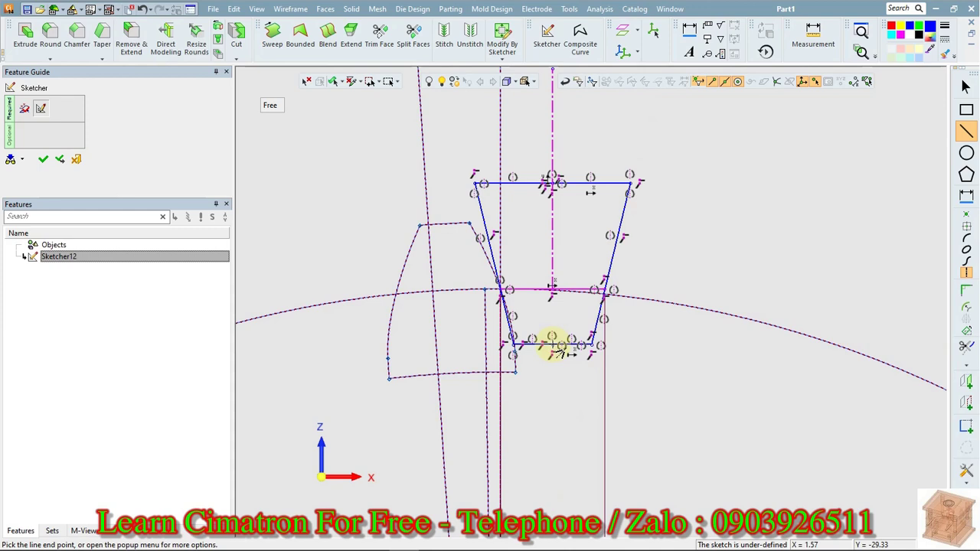
Dimension the angle between the trapezoid's top line and its +X flank as 70°
right_click(685, 188)
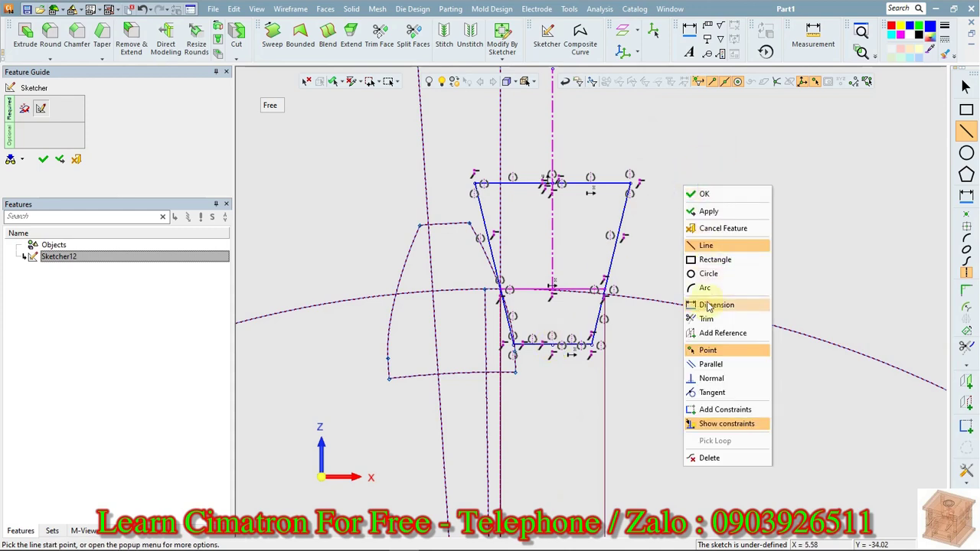
left_click(709, 305)
left_click(588, 184)
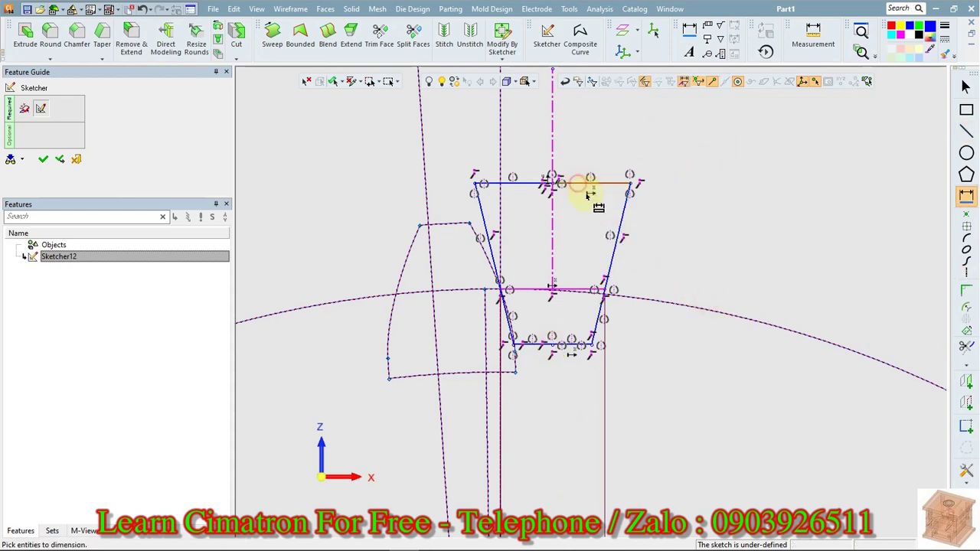
left_click(619, 221)
left_click(592, 220)
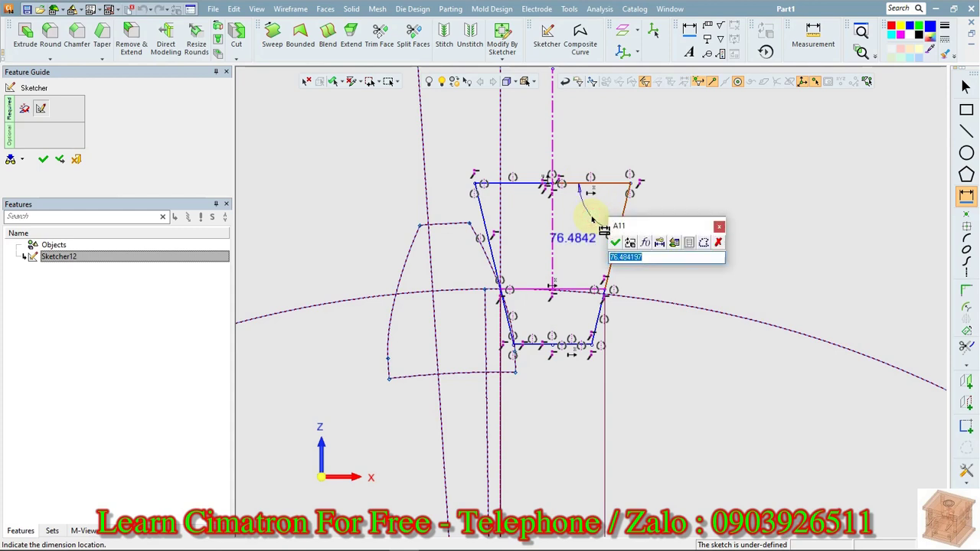
type("70")
key("Return")
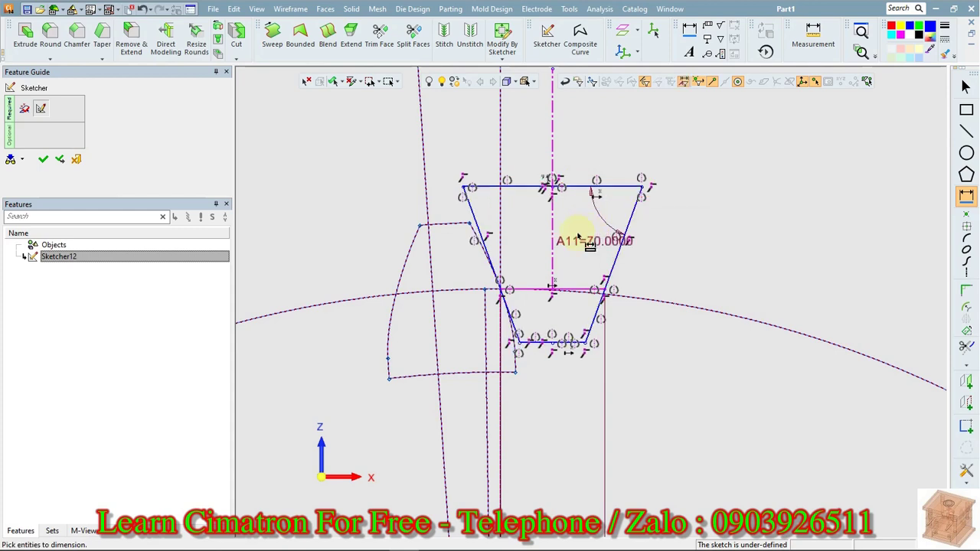
Dimension the distance from the pi-long line to the trapezoid's top line as 2*1.25
left_click(575, 287)
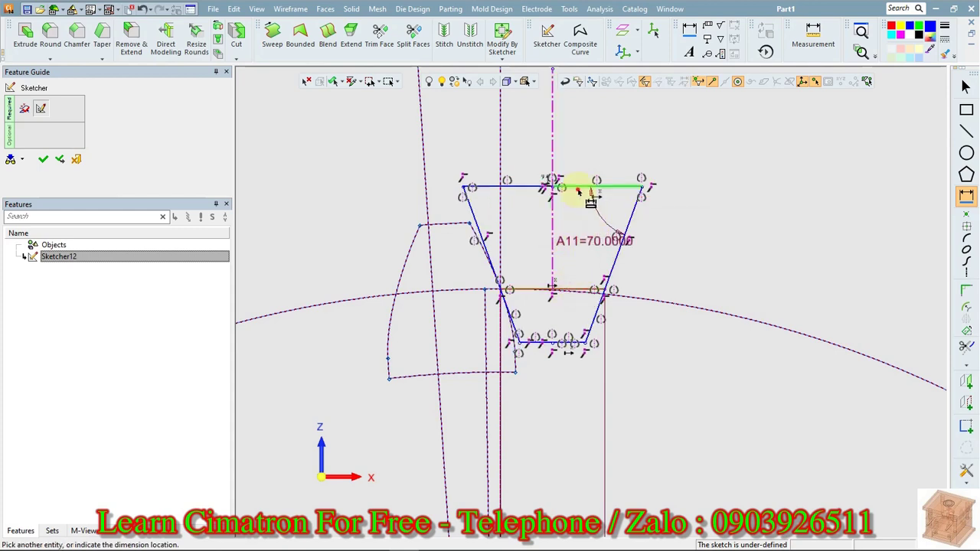
left_click(580, 189)
left_click(704, 232)
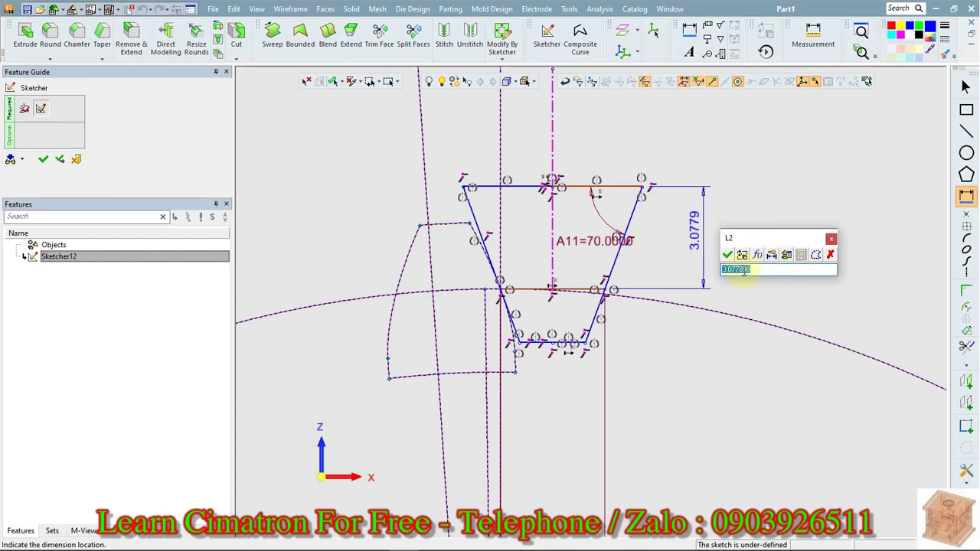
type("2*1.25")
key("Return")
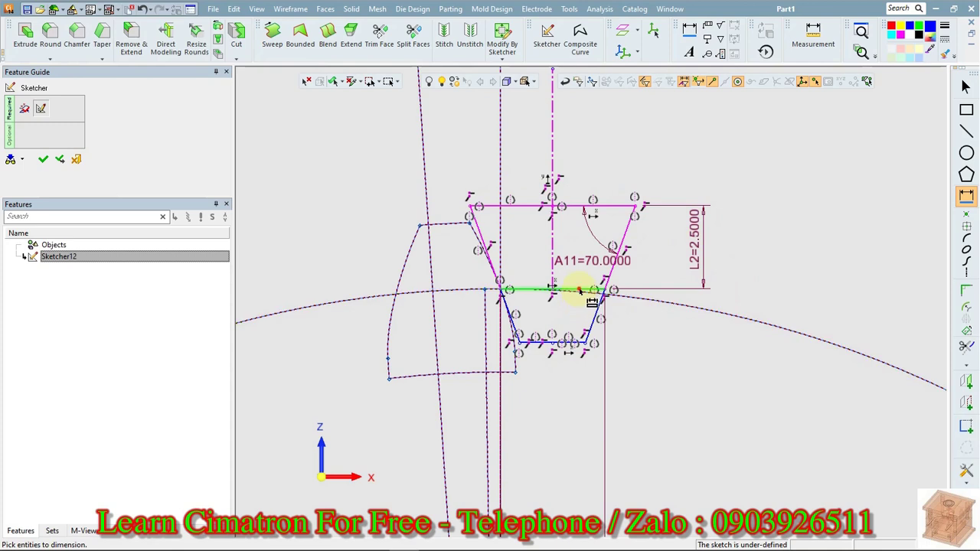
Dimension the distance from the pi-long line to the trapezoid's bottom line as 2
left_click(580, 291)
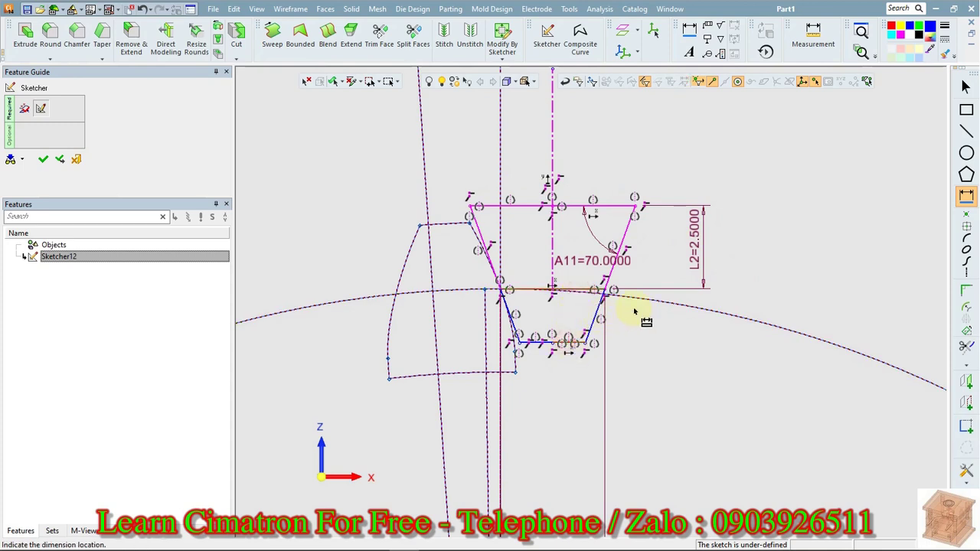
left_click(695, 322)
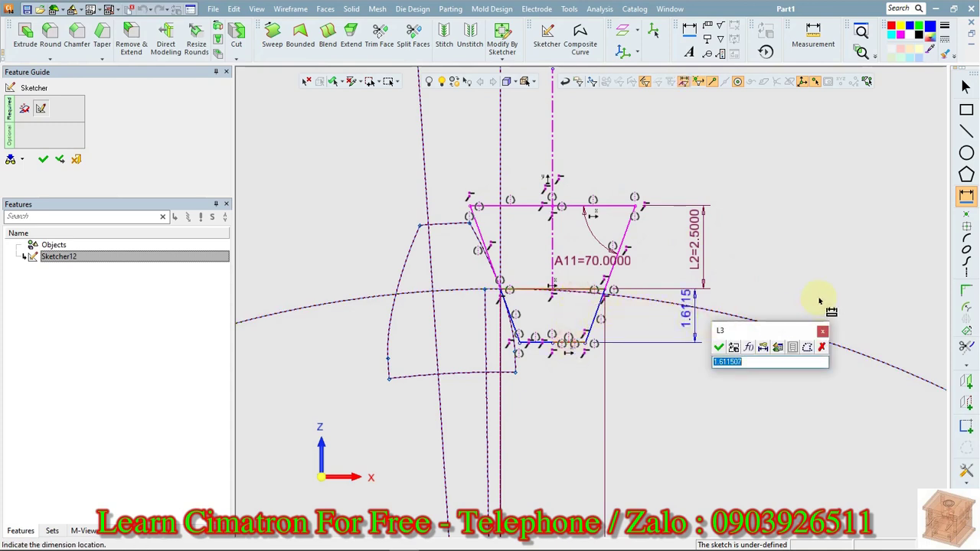
type("2")
key("Return")
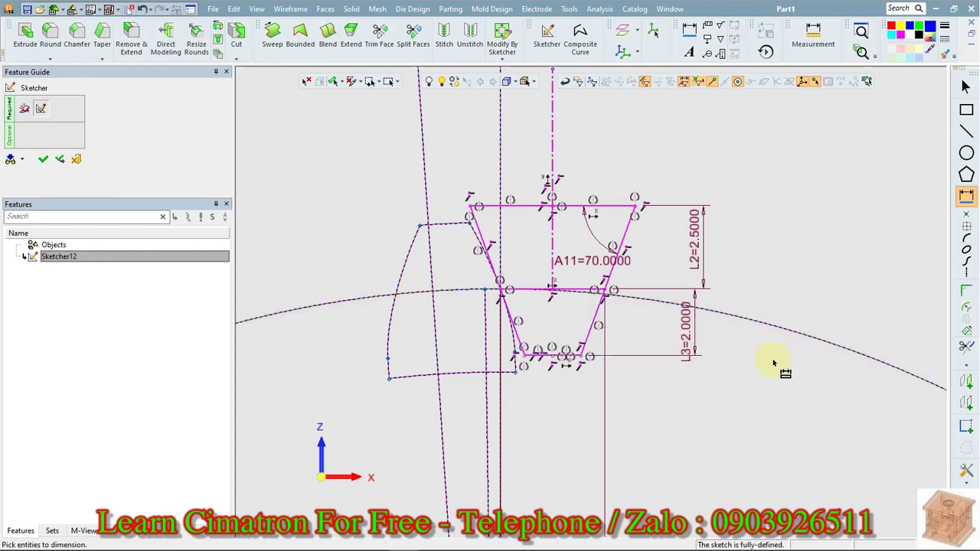
Round the two bottom corners of the trapezoid with a trimmed 0.5 mm radius
scroll(781, 379, "up", 3)
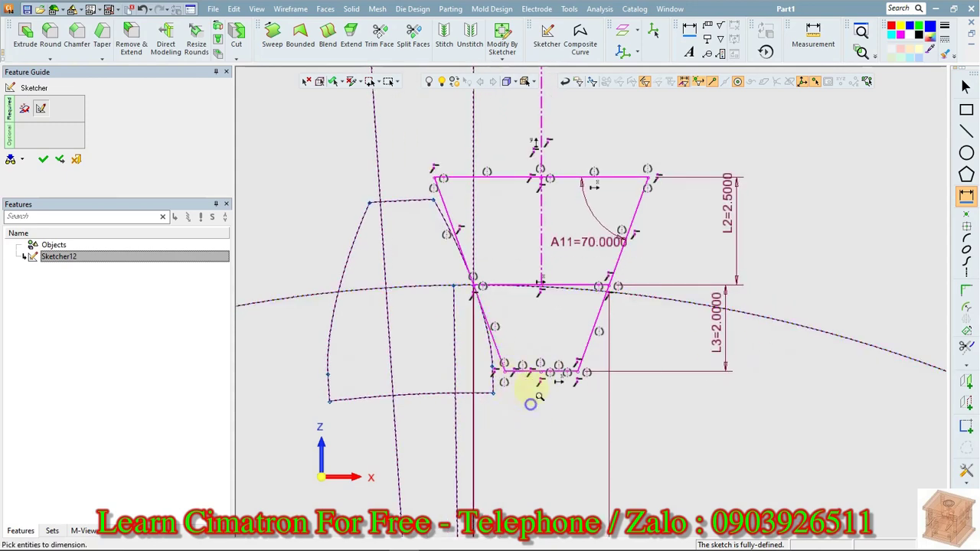
scroll(532, 372, "up", 2)
right_click(833, 202)
left_click(856, 173)
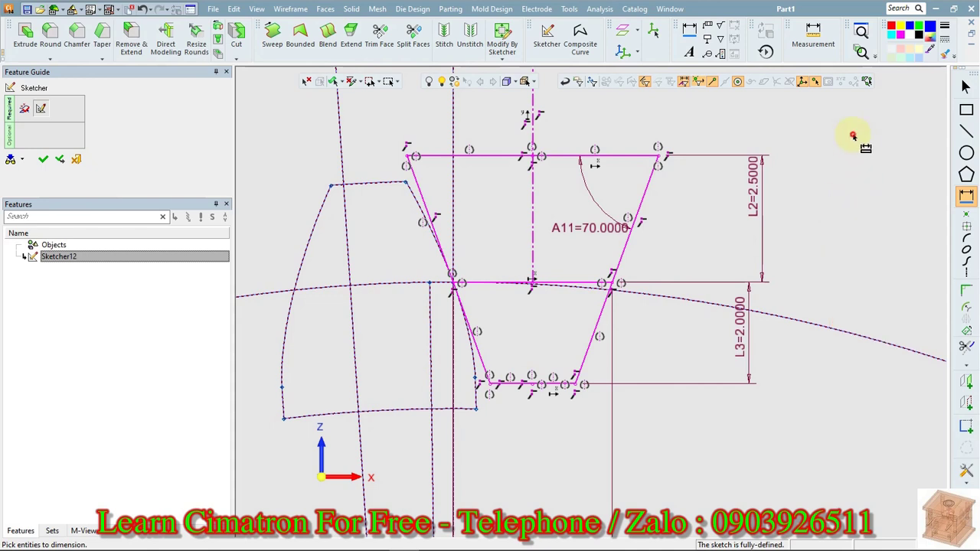
left_click(966, 291)
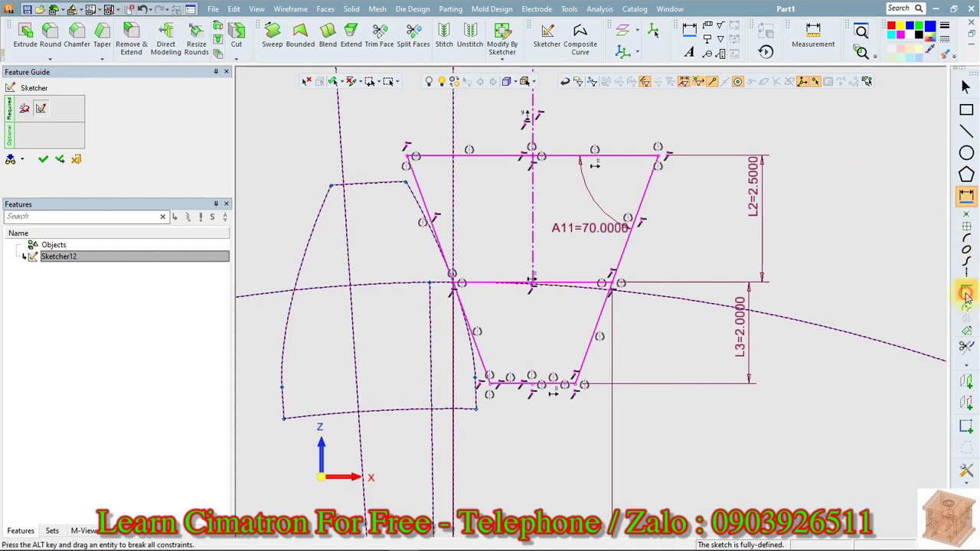
left_click(321, 140)
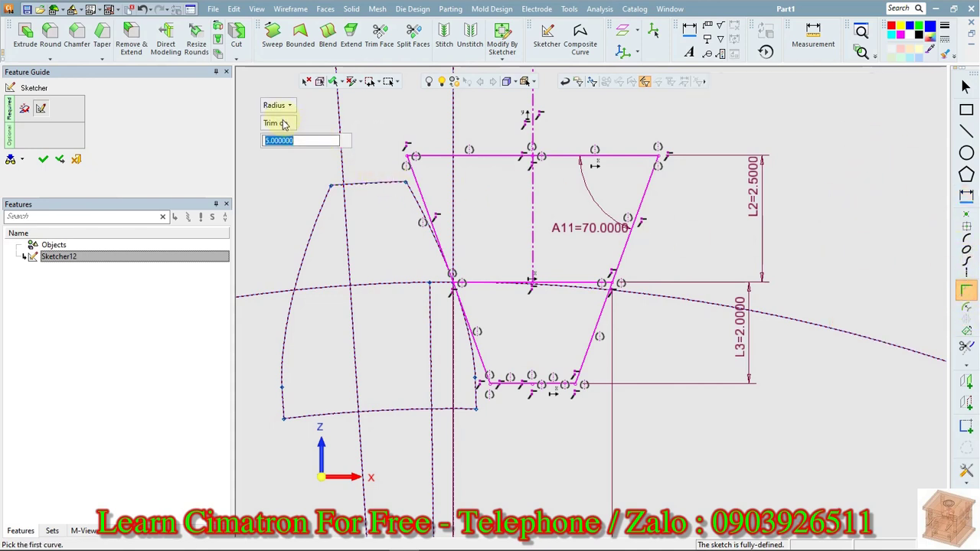
type("0.5")
key("Return")
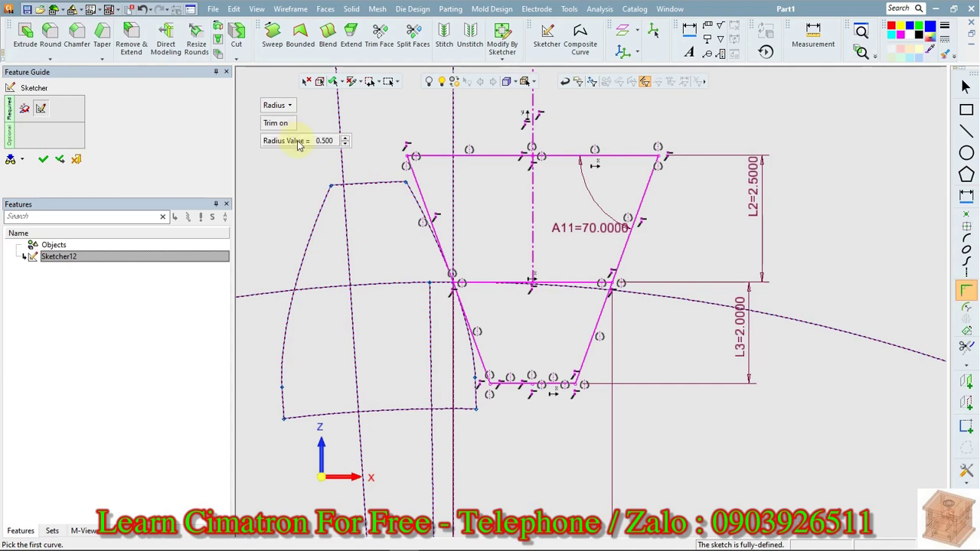
left_click(481, 365)
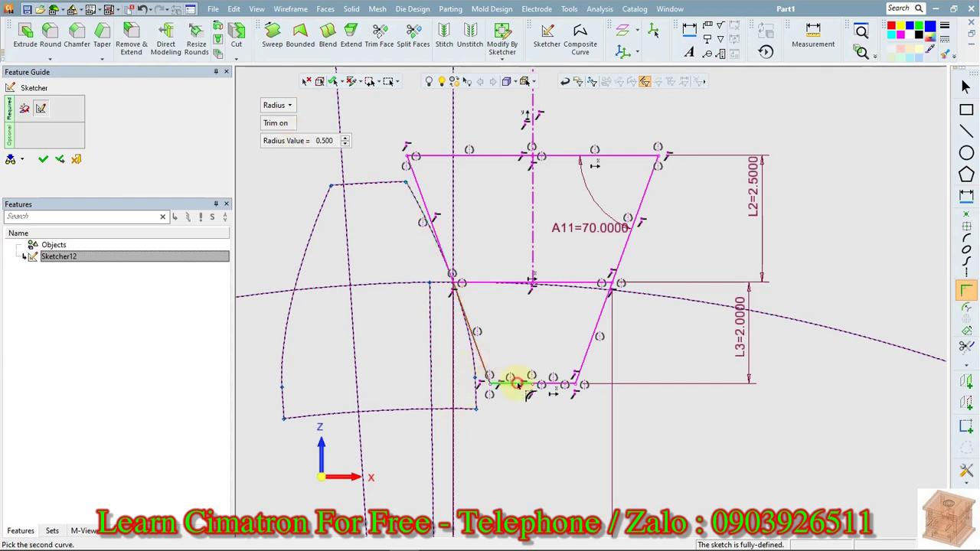
left_click(517, 385)
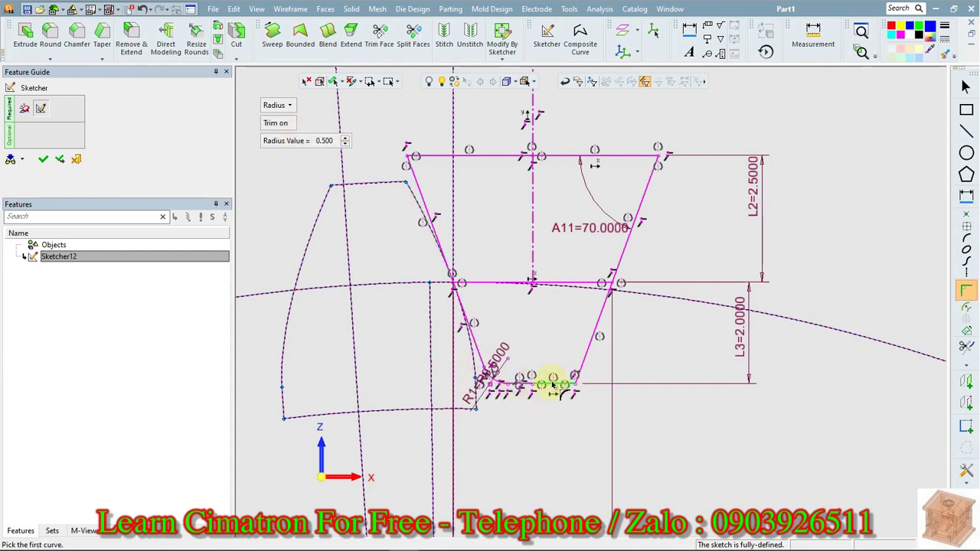
left_click(553, 385)
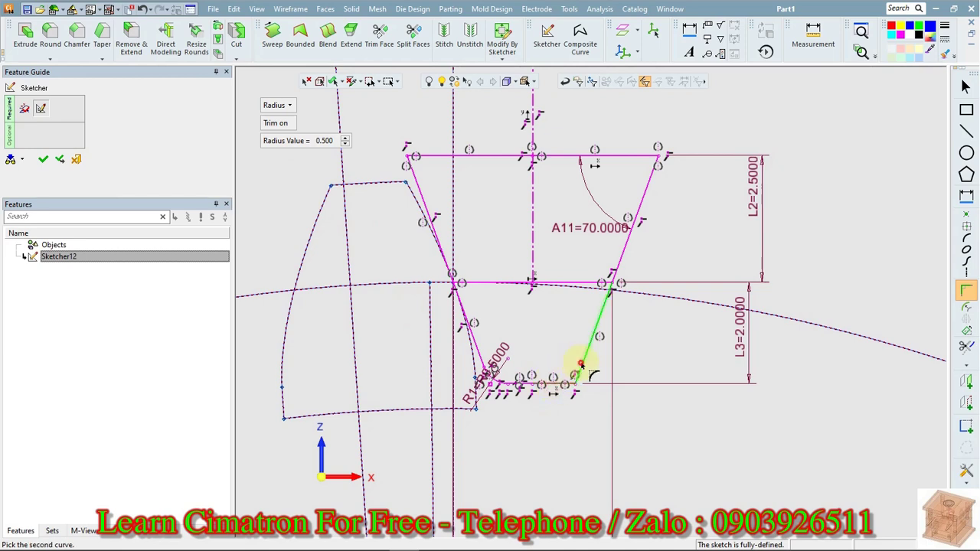
left_click(580, 357)
key("Escape")
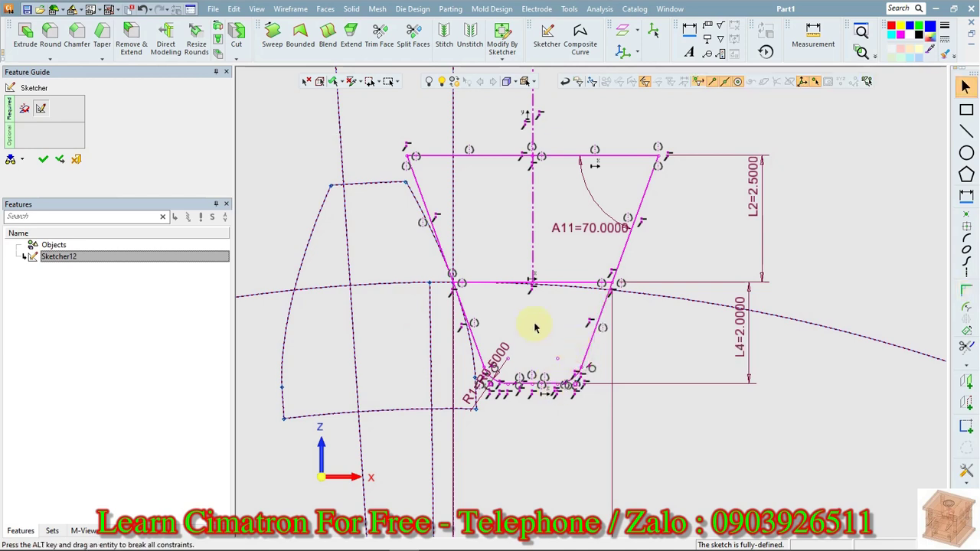
Accept the worm thread profile sketch and clear the selection
right_click(535, 327)
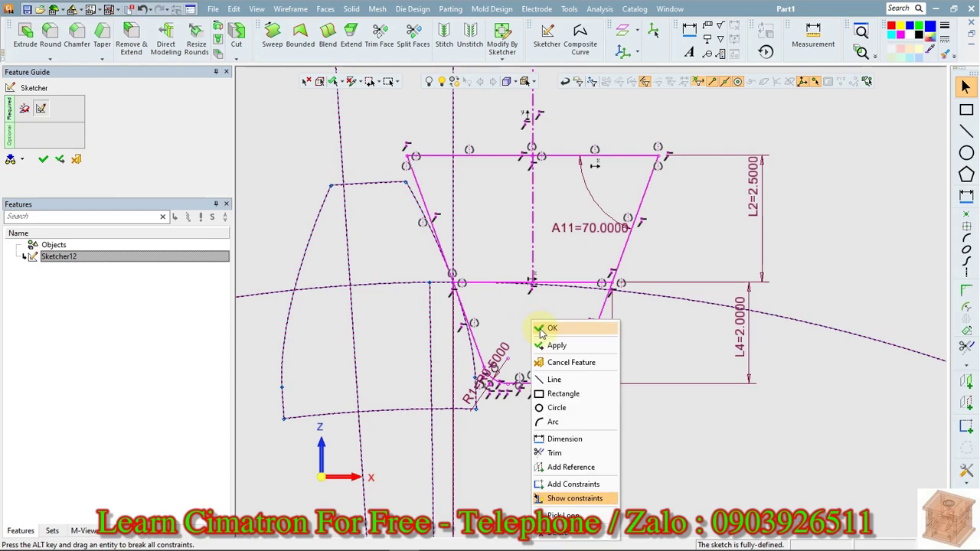
left_click(545, 329)
scroll(595, 284, "down", 4)
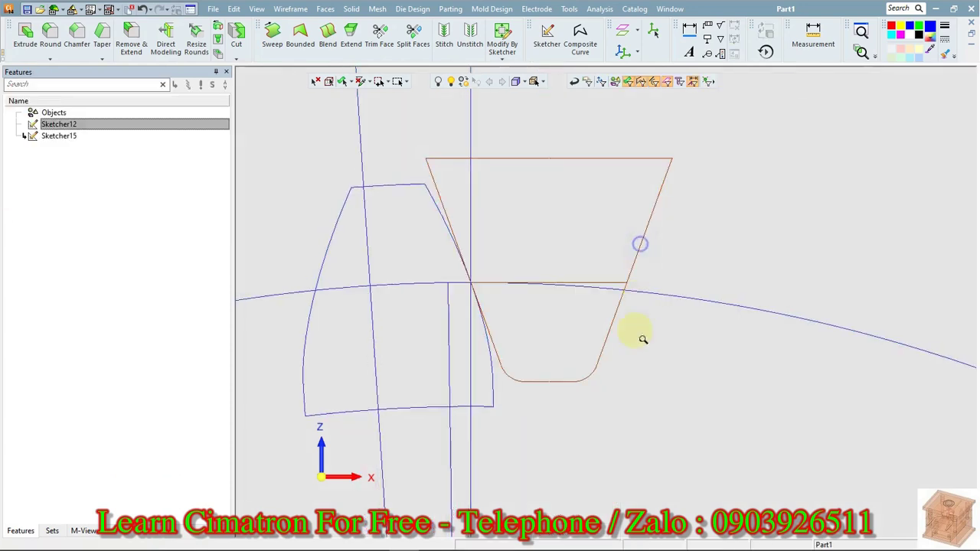
scroll(754, 264, "down", 5)
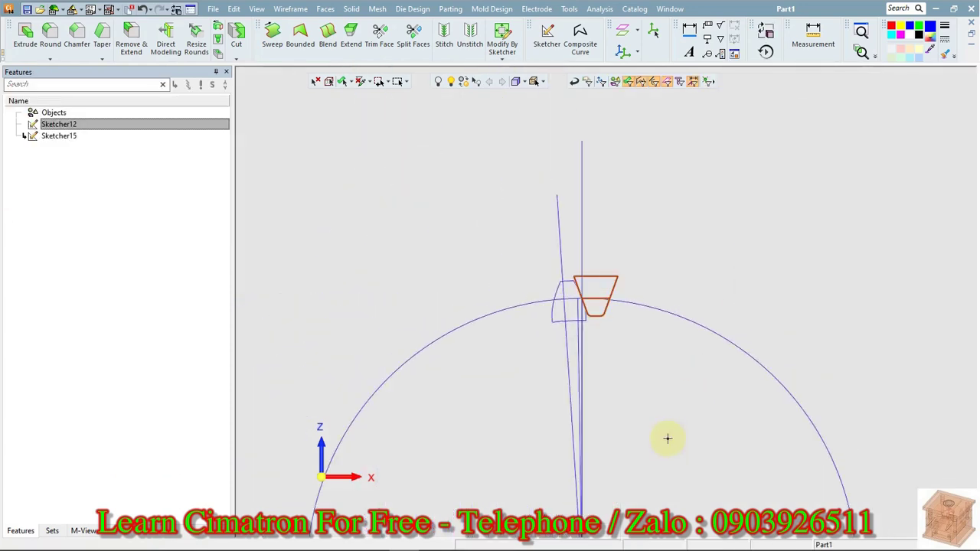
scroll(668, 420, "up", 5)
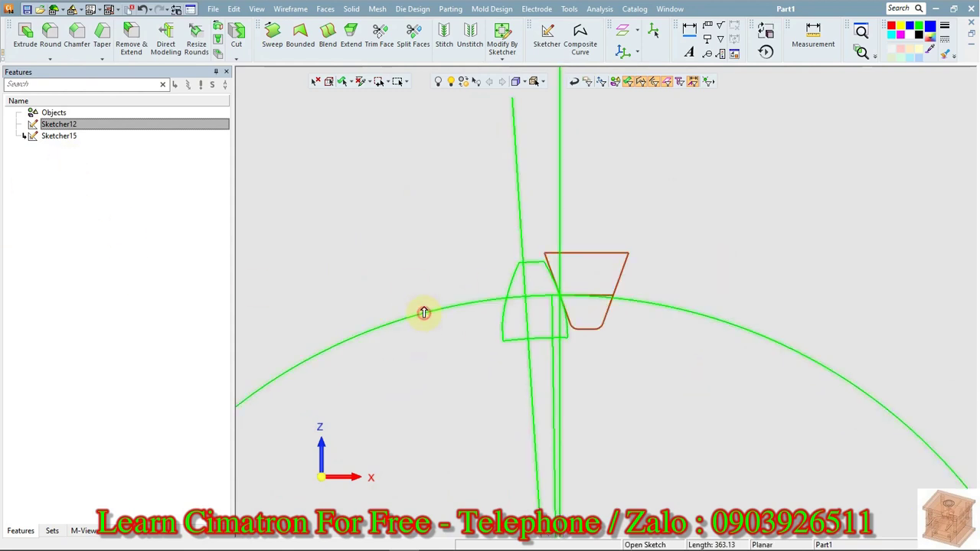
left_click(317, 81)
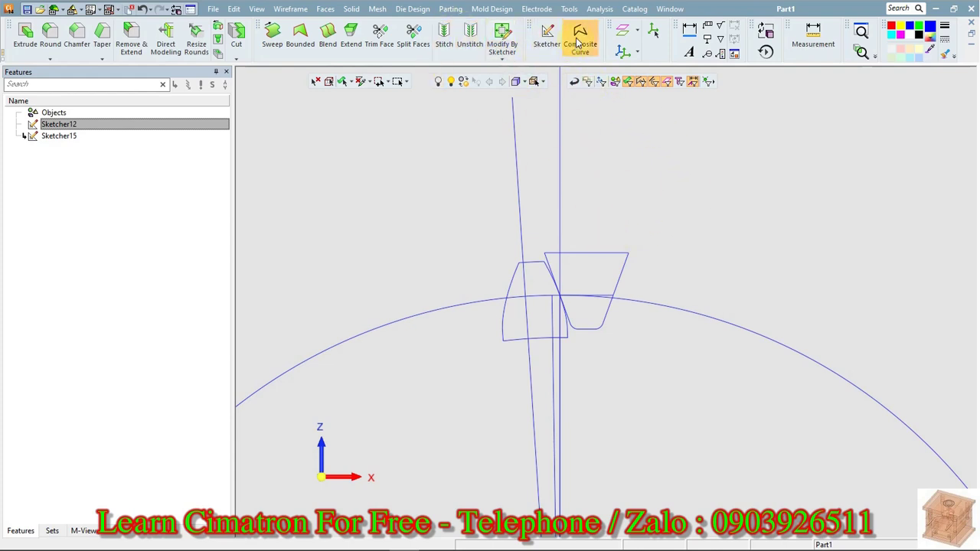
Create a composite curve around the trapezoid's outer outline, bypassing the pi-long line, with the Remove Original option
left_click(599, 256)
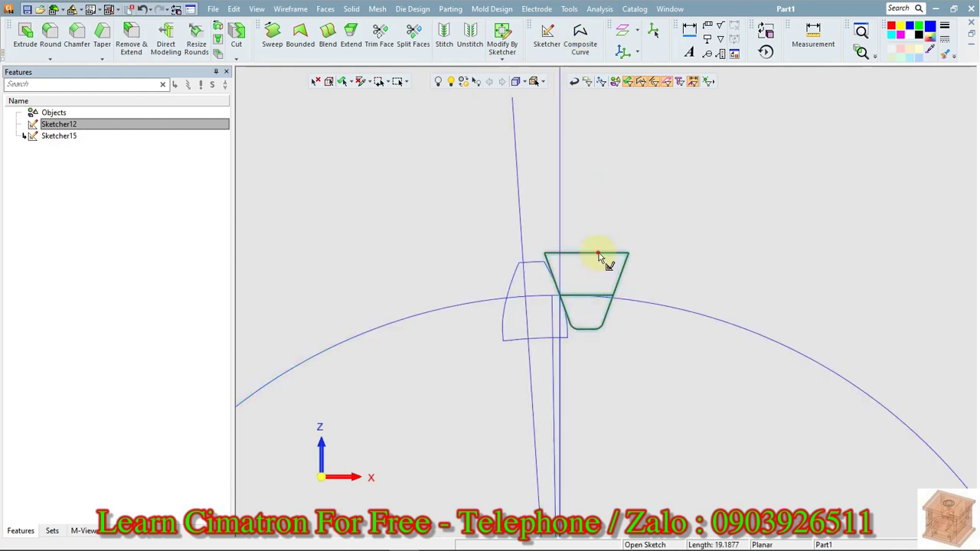
left_click(580, 40)
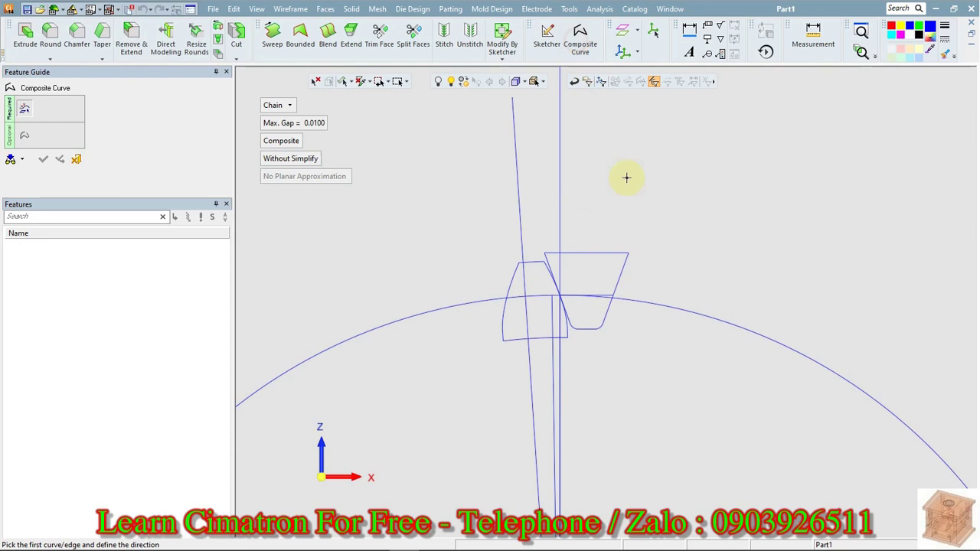
left_click(623, 257)
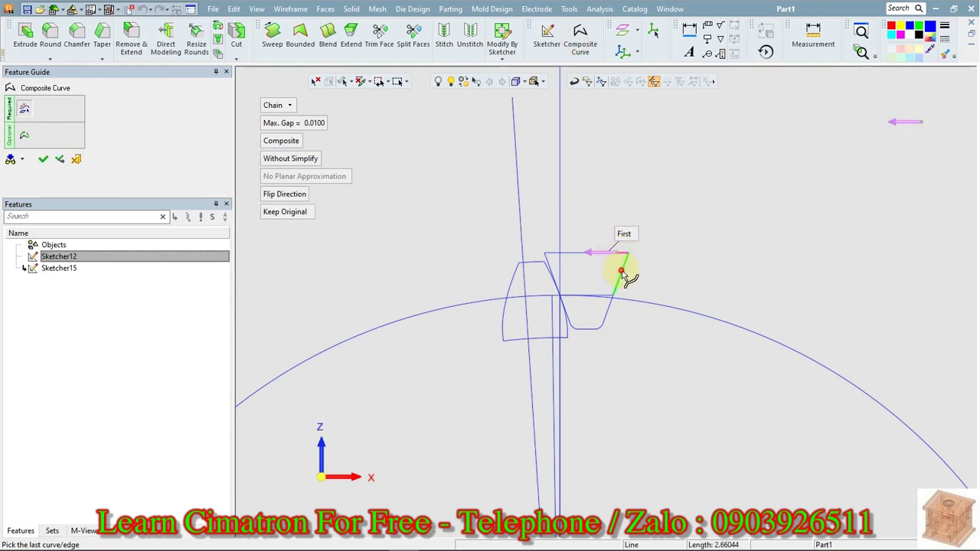
left_click(623, 273)
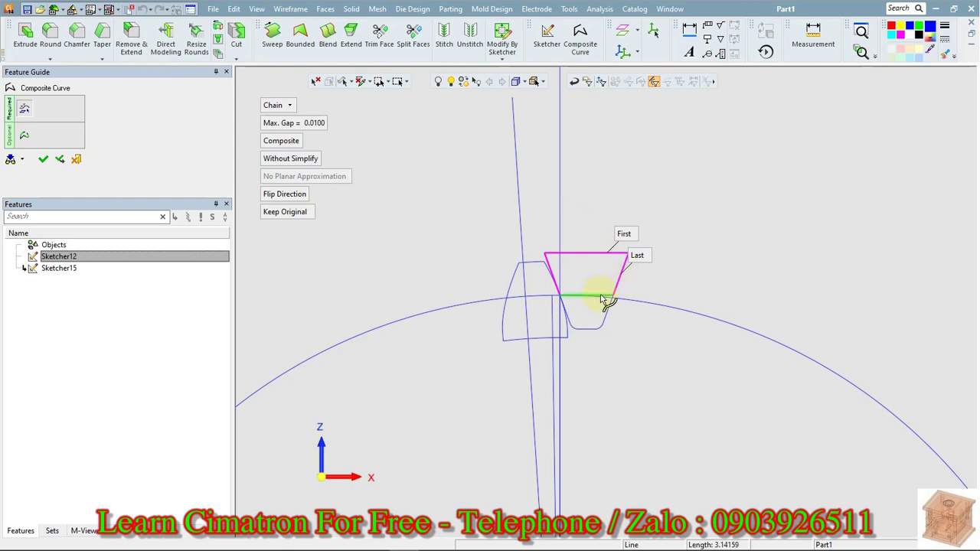
left_click(599, 295)
left_click(605, 301)
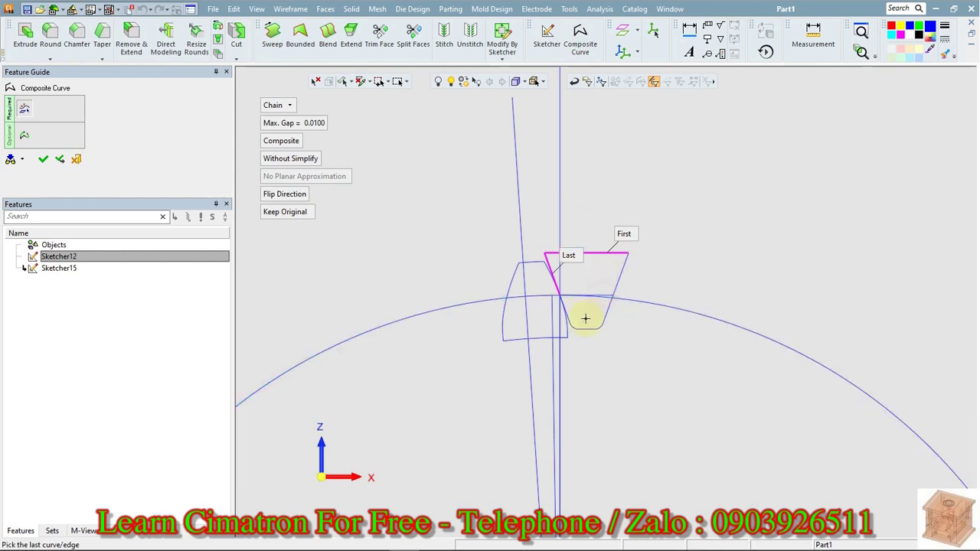
left_click(623, 273)
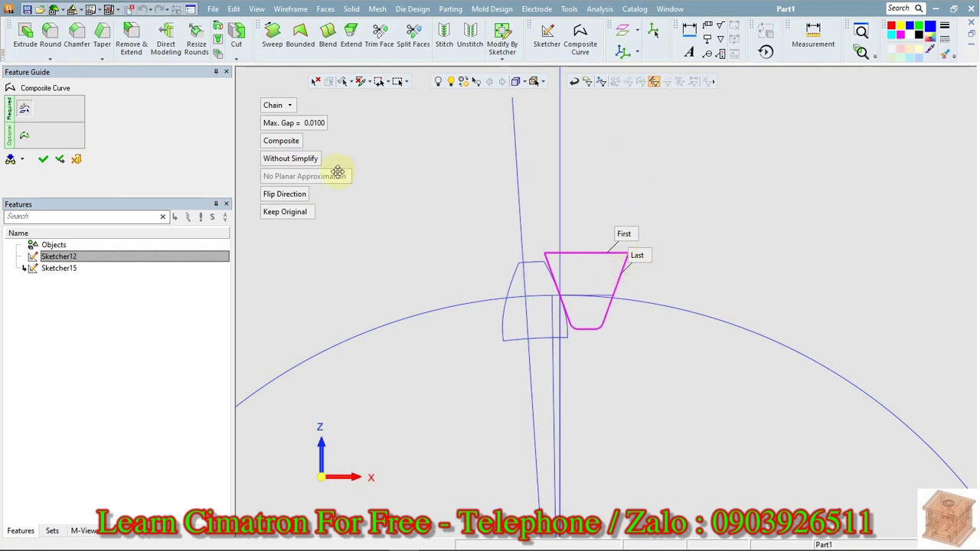
left_click(291, 213)
right_click(660, 169)
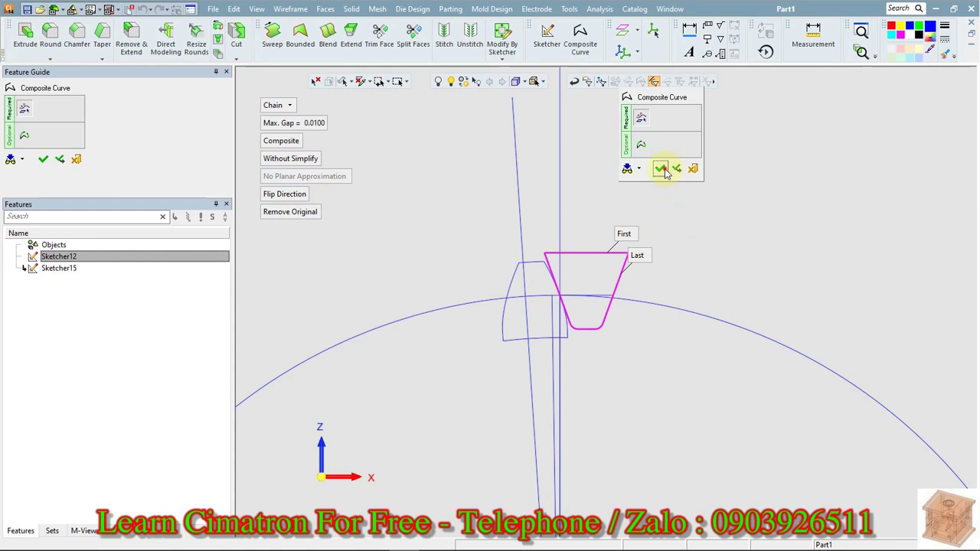
left_click(660, 168)
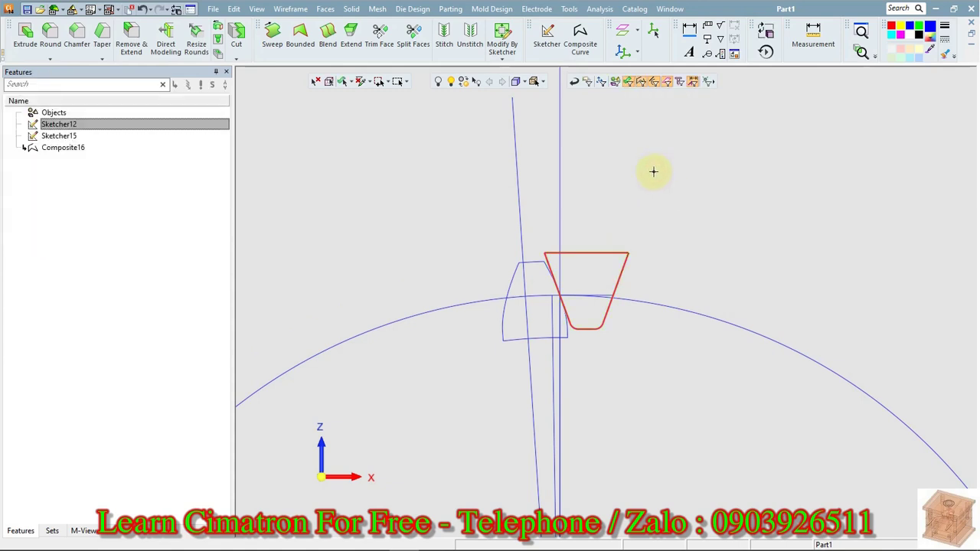
Check the worm's helix angle and pitch diameter formulas in the parameter list on the desktop wallpaper, and return to the part
mouse_move(685, 223)
middle_mouse_down()
mouse_move(712, 191)
mouse_move(698, 199)
middle_mouse_up()
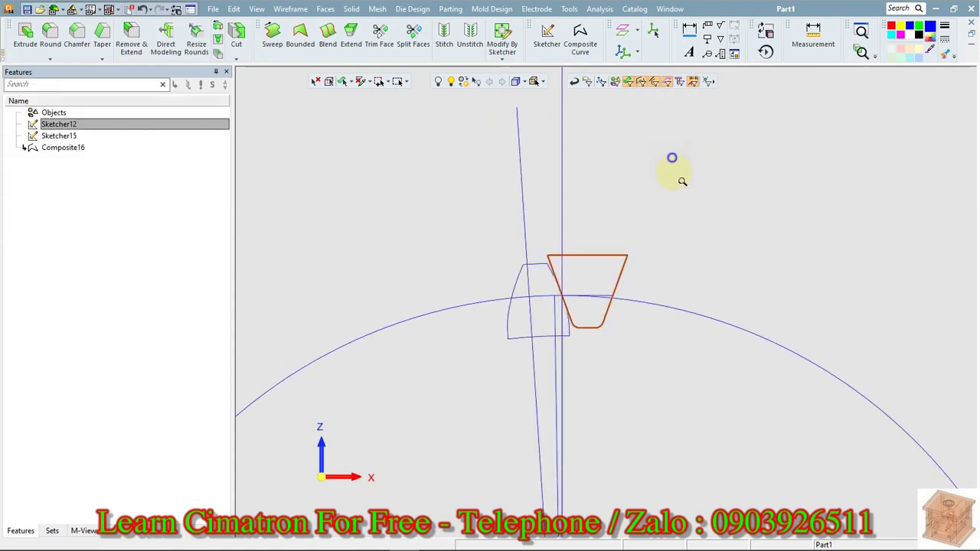
middle_click_drag(672, 158, 649, 267, "shift")
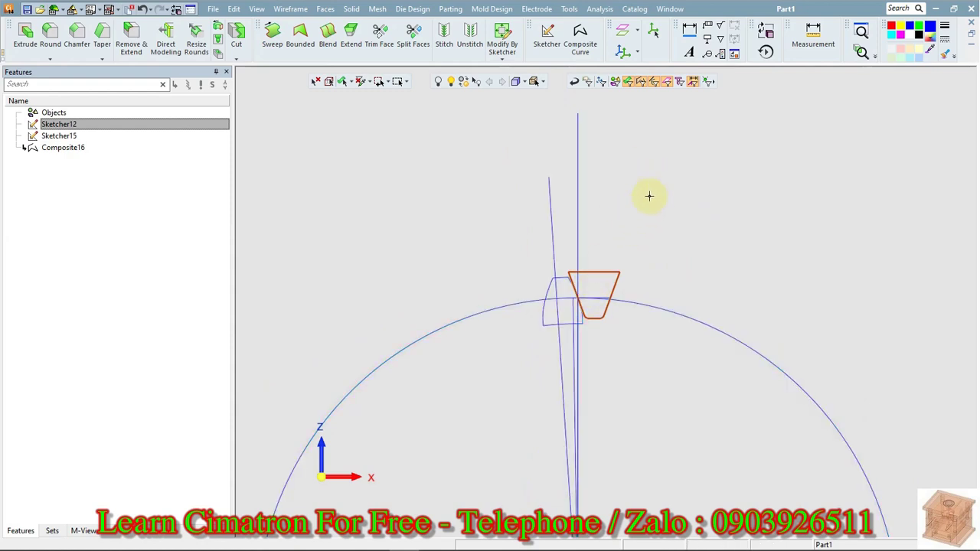
middle_click_drag(673, 160, 636, 459, "shift")
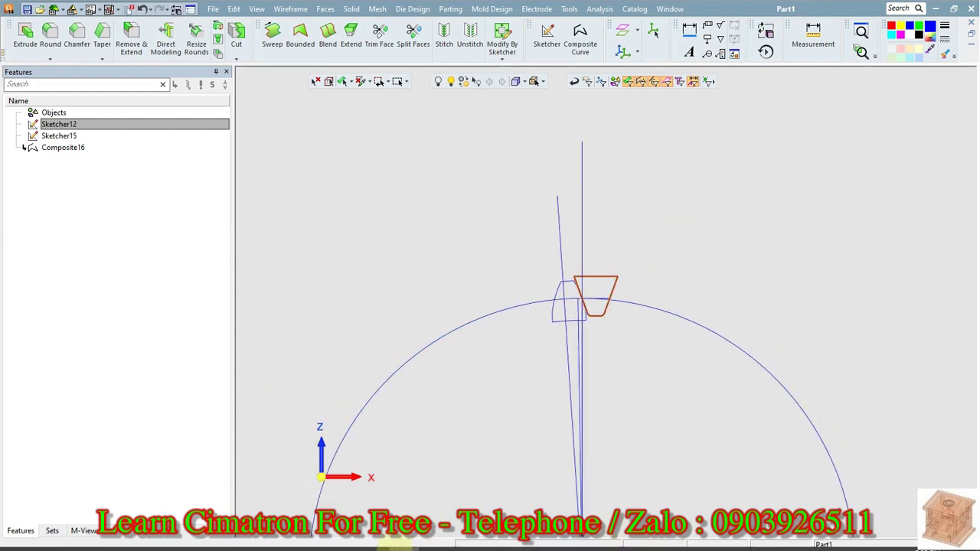
left_click(417, 539)
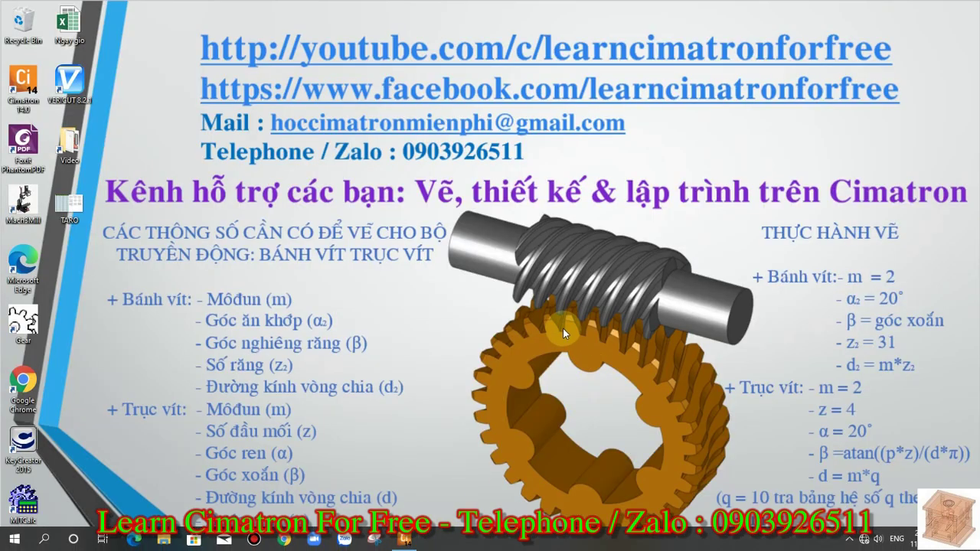
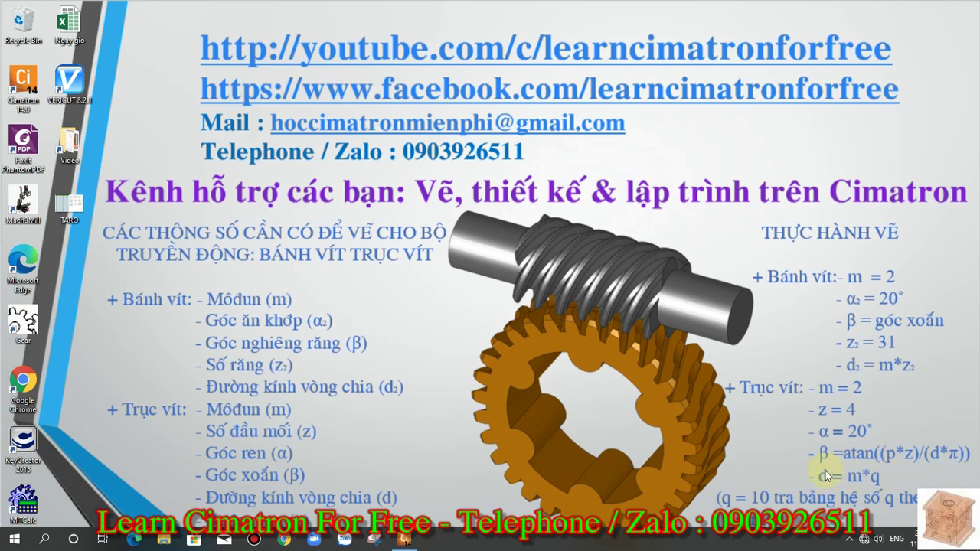
left_click_drag(816, 468, 889, 486)
left_click(406, 540)
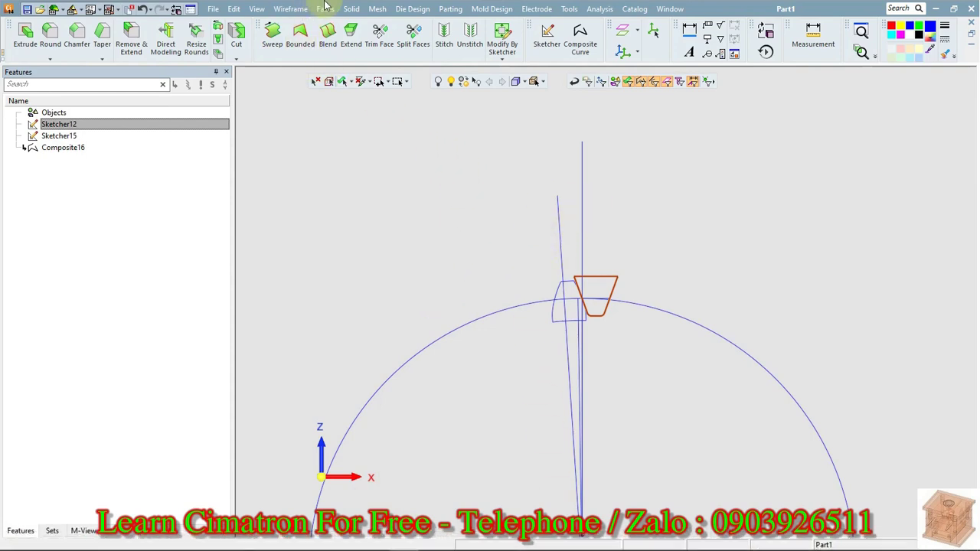
Start a Helix curve and define it by pitch and revolutions instead of height
left_click(298, 9)
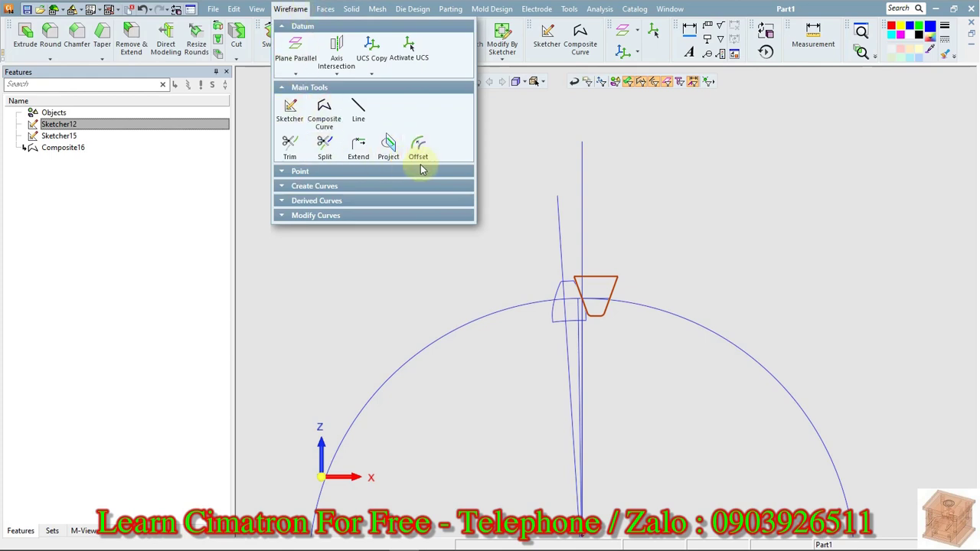
mouse_move(436, 173)
mouse_move(453, 188)
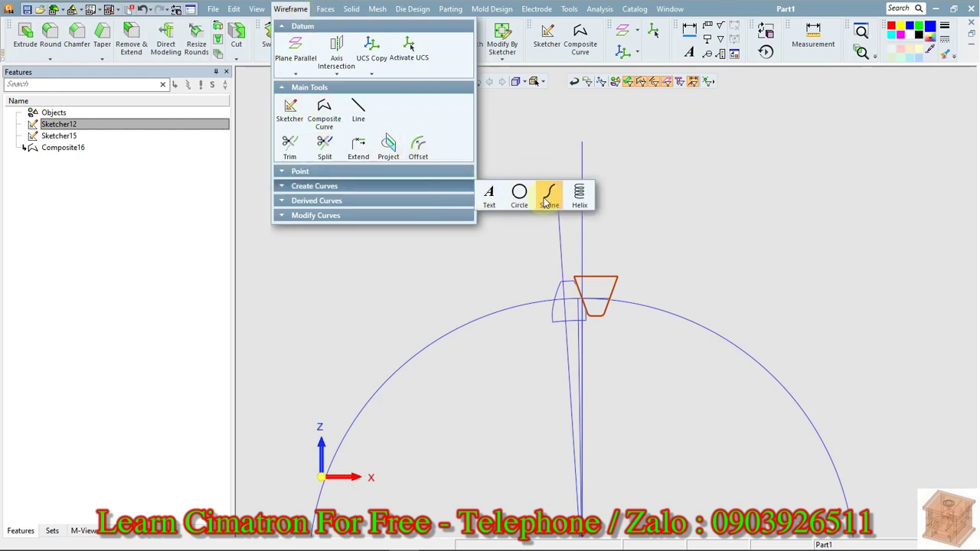
left_click(580, 203)
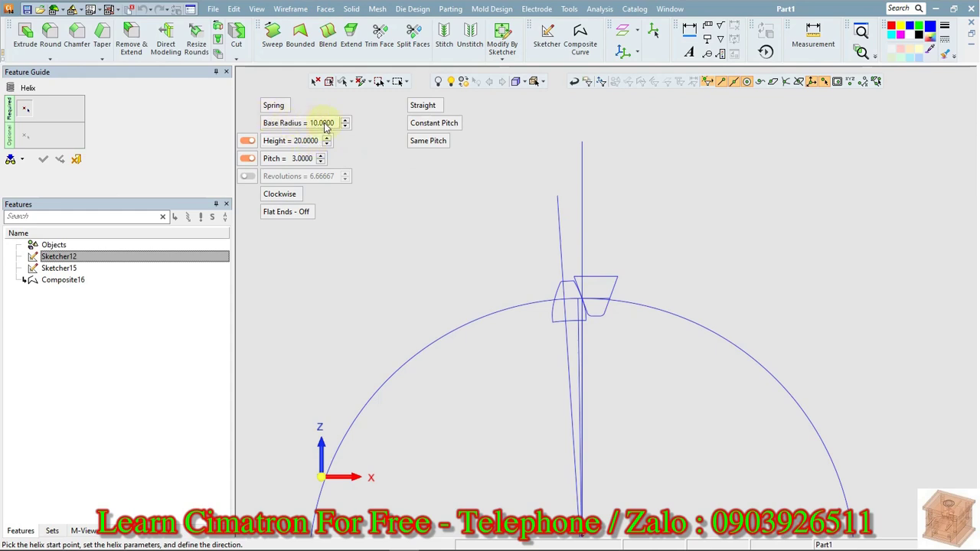
left_click(246, 141)
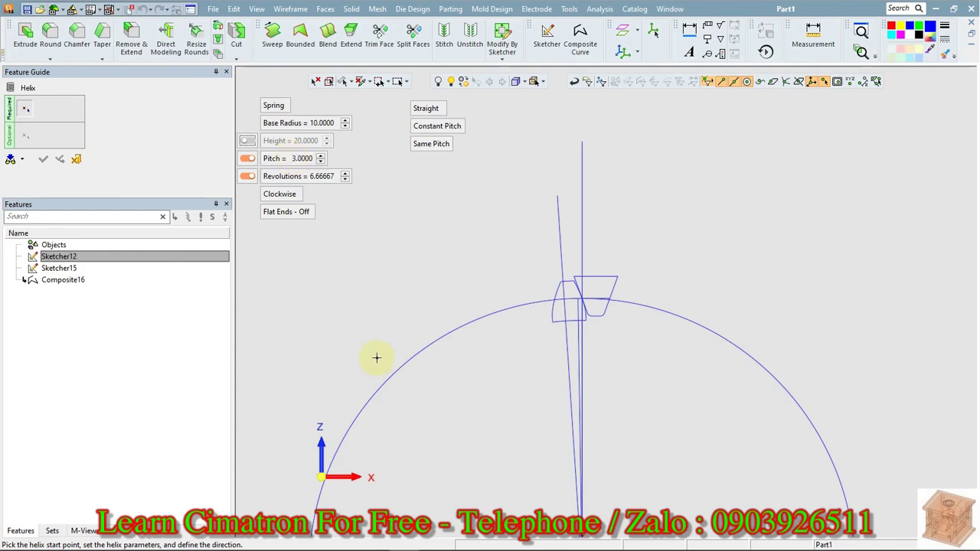
Set the helix pitch to 25.1327 and the number of revolutions to 4
left_click(406, 542)
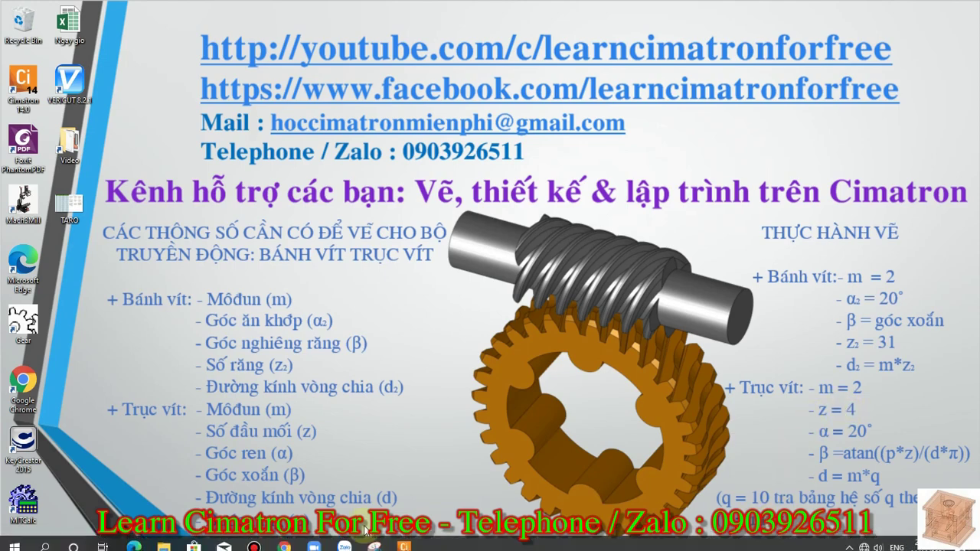
left_click(406, 540)
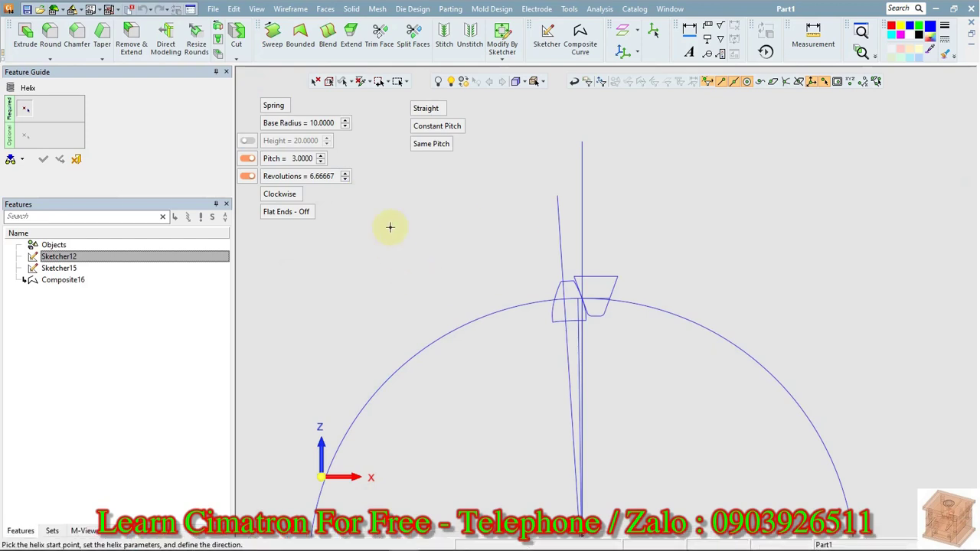
left_click(295, 159)
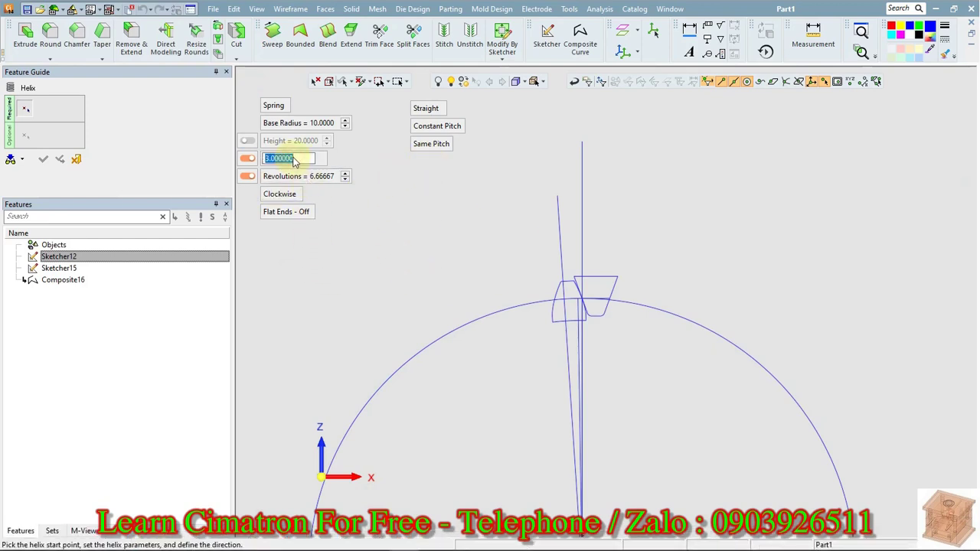
type("25.1327")
key("Return")
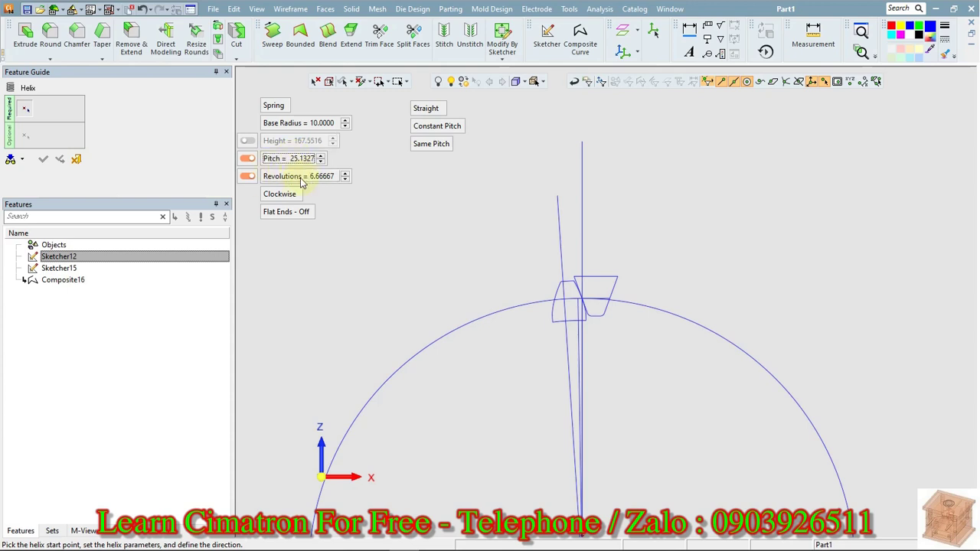
left_click(312, 180)
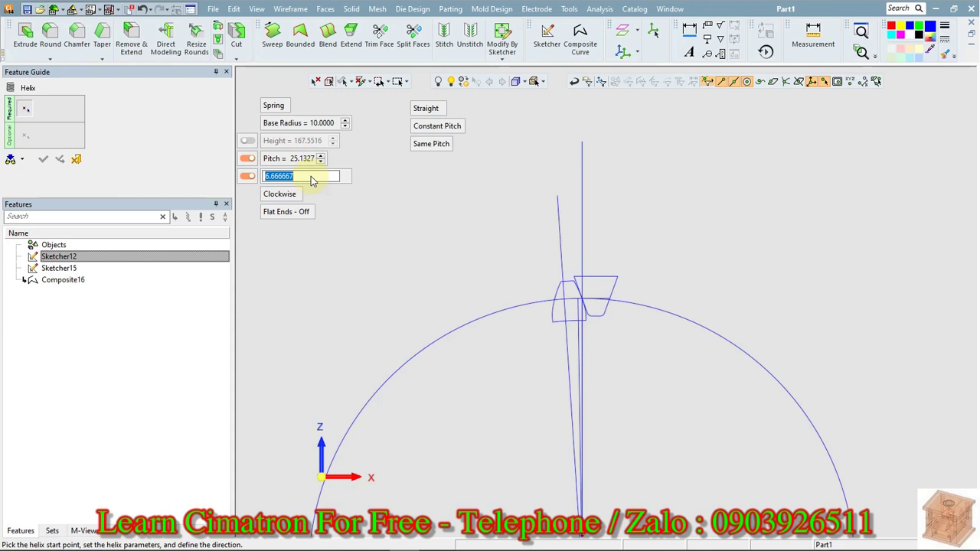
type("4")
key("Return")
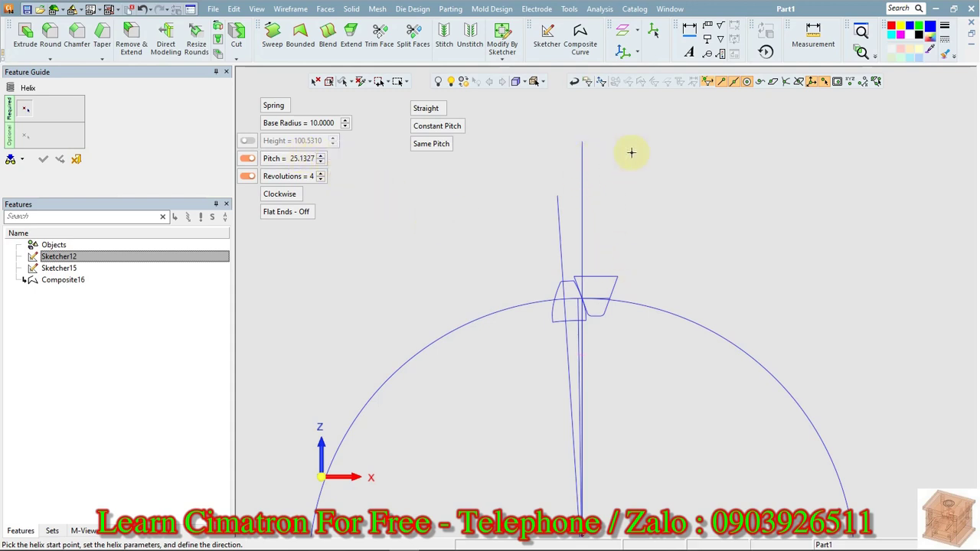
Enable the Delta option for point selection and pick the midpoint of the thread profile's pi-long line as the helix reference point
right_click(401, 232)
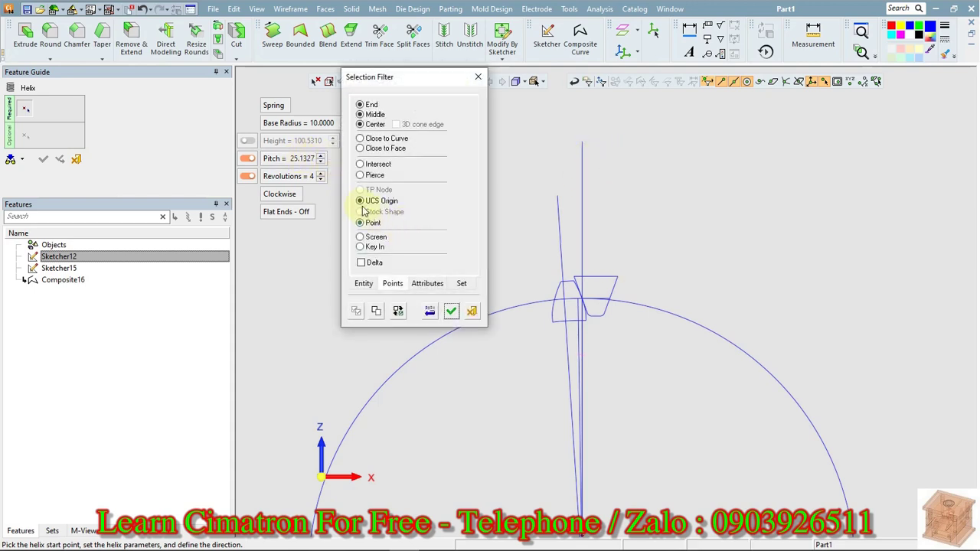
left_click(361, 263)
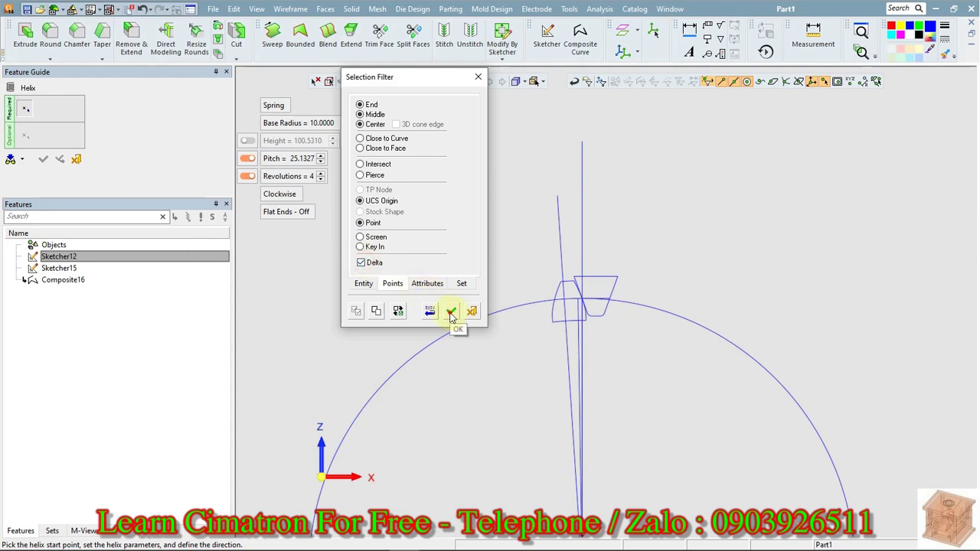
left_click(451, 311)
scroll(558, 314, "up", 6)
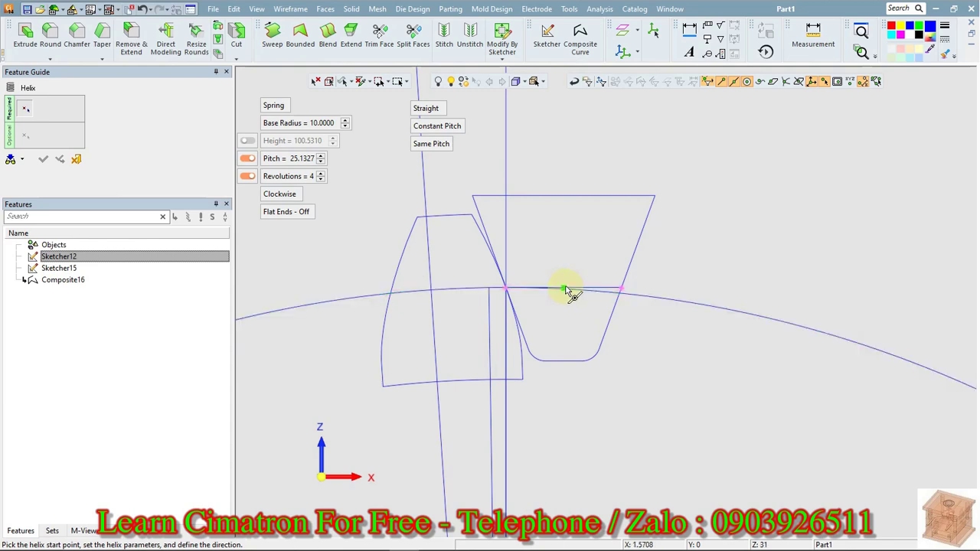
left_click(565, 288)
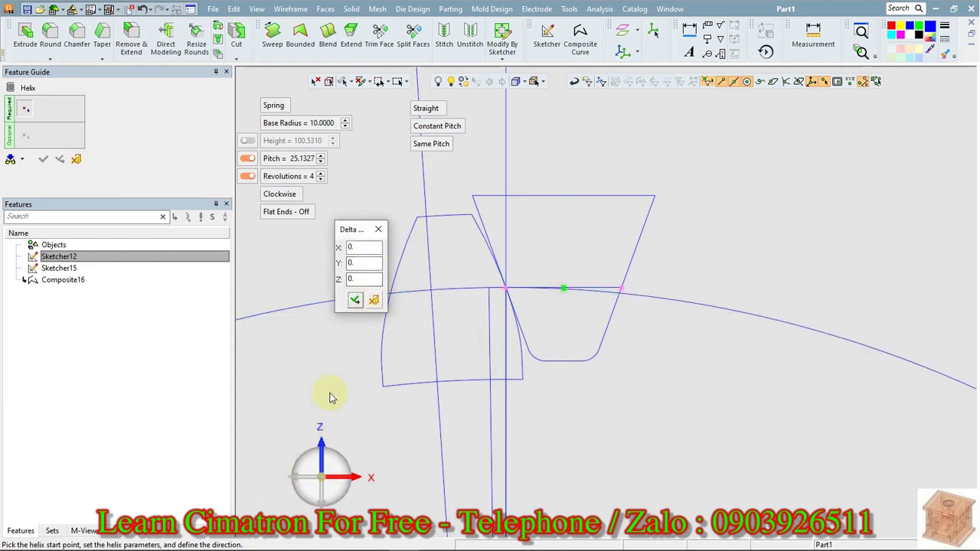
Offset the helix base point by 10 in Z from the picked midpoint, keeping the X and Y deltas at 0
scroll(590, 322, "down", 6)
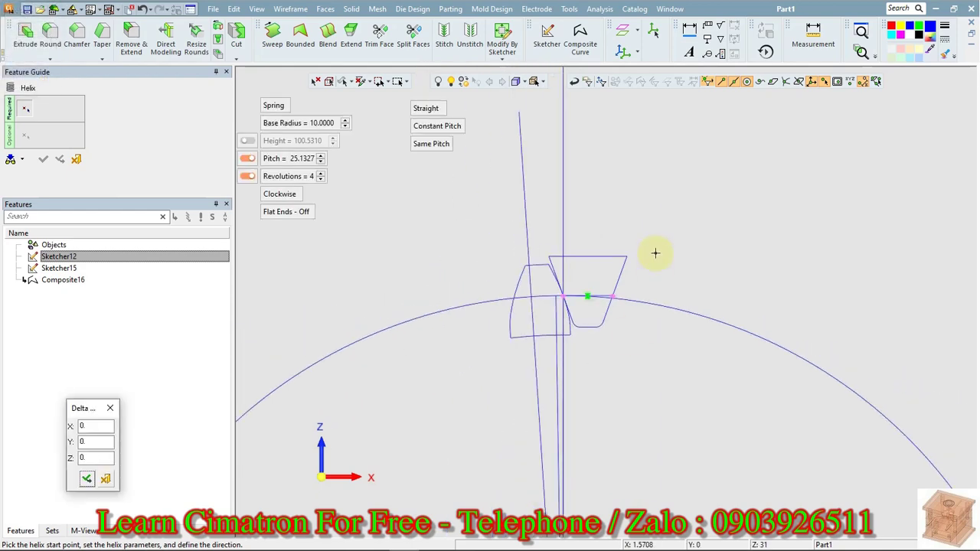
scroll(602, 405, "down", 3)
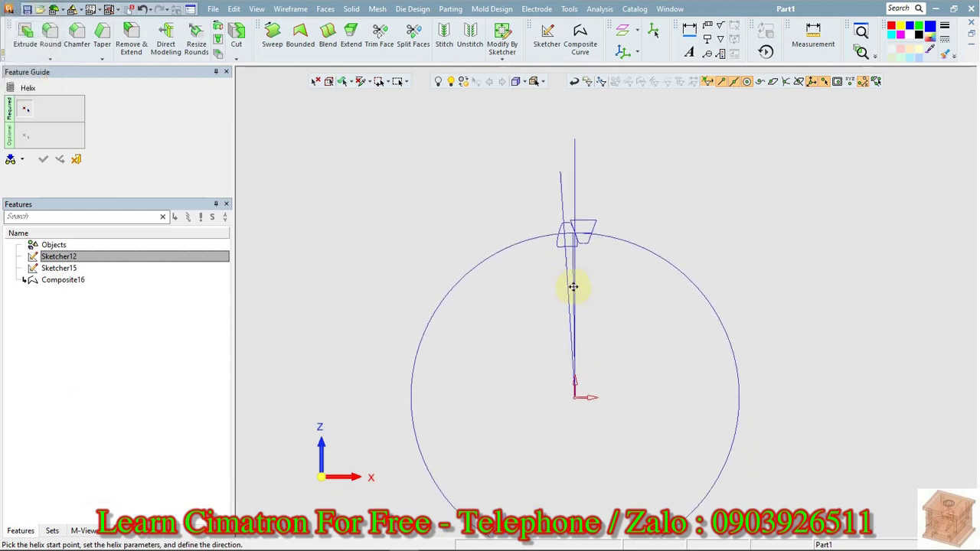
scroll(560, 416, "up", 2)
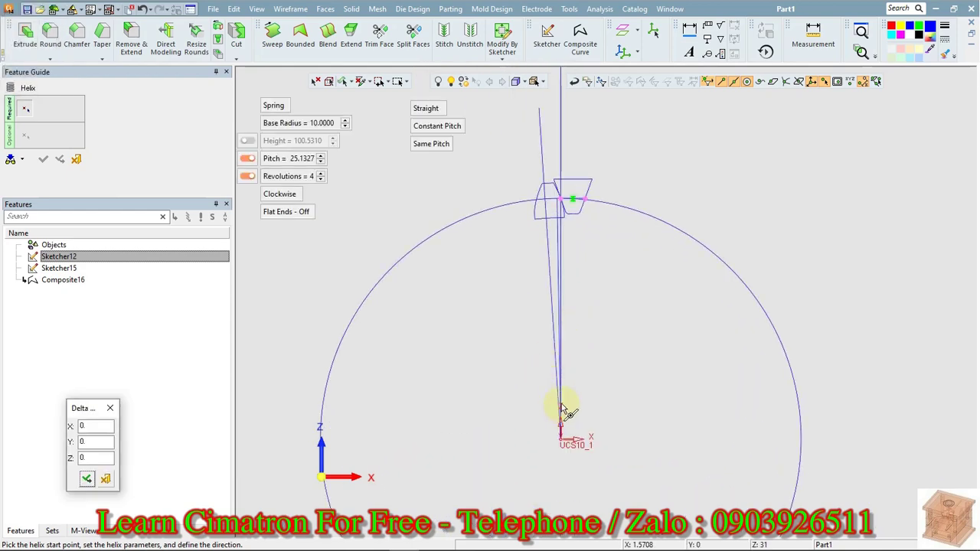
left_click(448, 134)
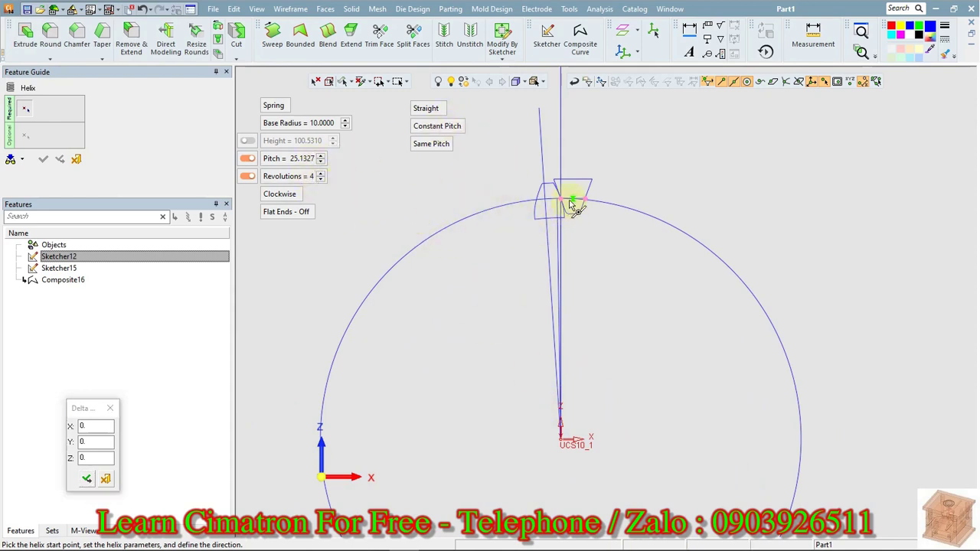
scroll(602, 288, "down", 3)
key("Tab")
key("Tab")
key("Tab")
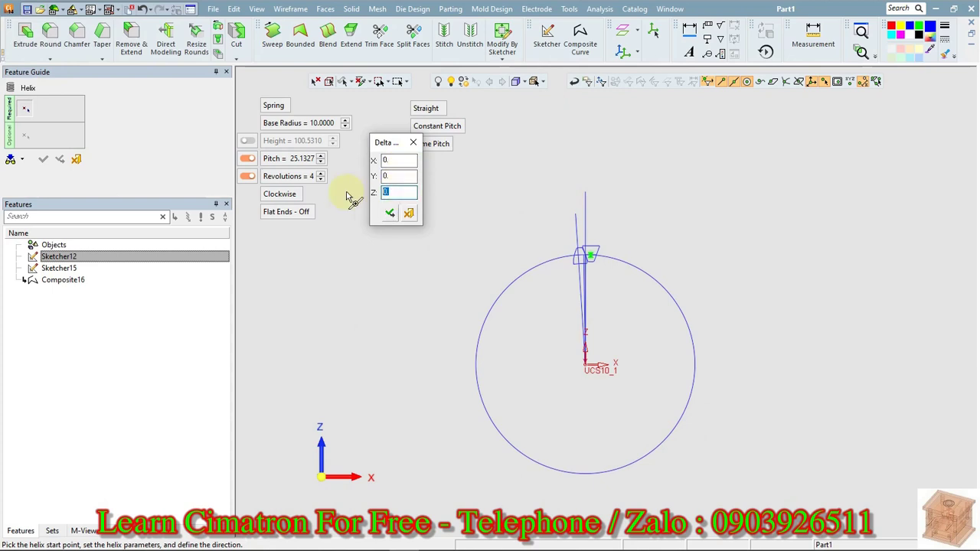
type("10")
left_click(387, 213)
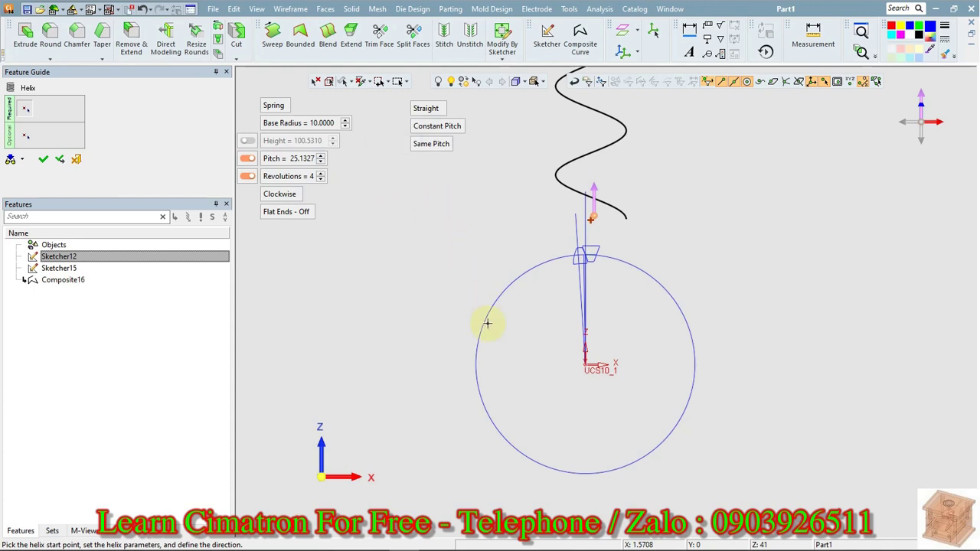
Point the helix axis along the positive X direction
left_click_drag(339, 459, 555, 255)
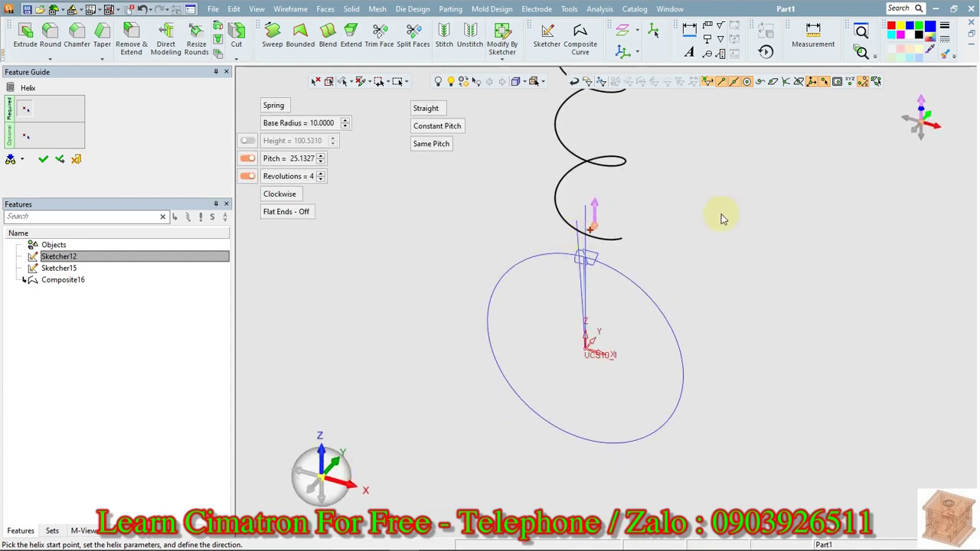
left_click(595, 230)
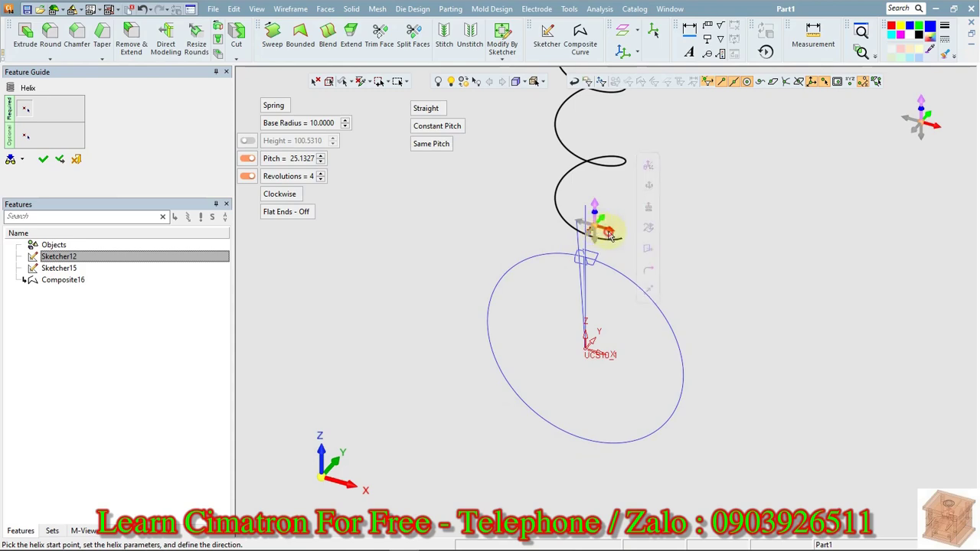
left_click(611, 235)
scroll(617, 330, "up", 4)
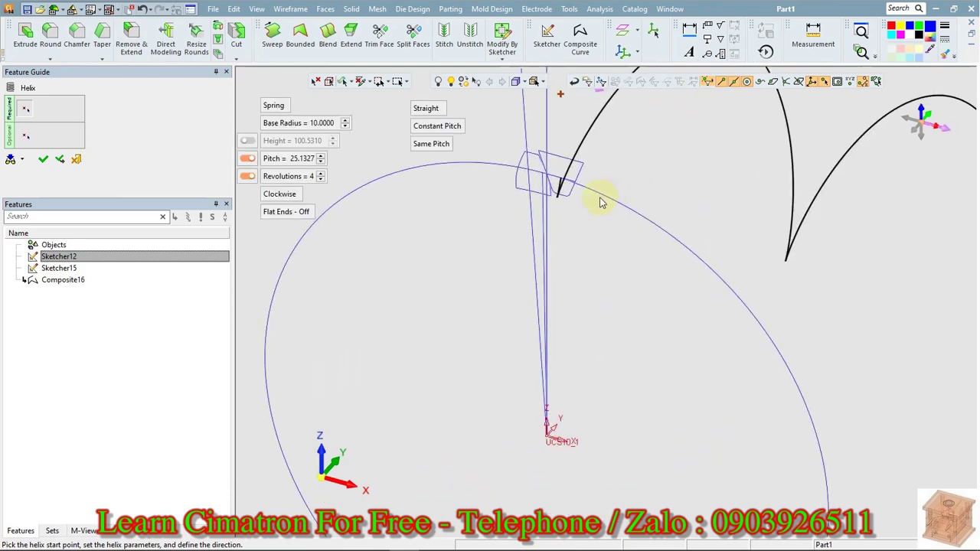
middle_click_drag(602, 203, 673, 146)
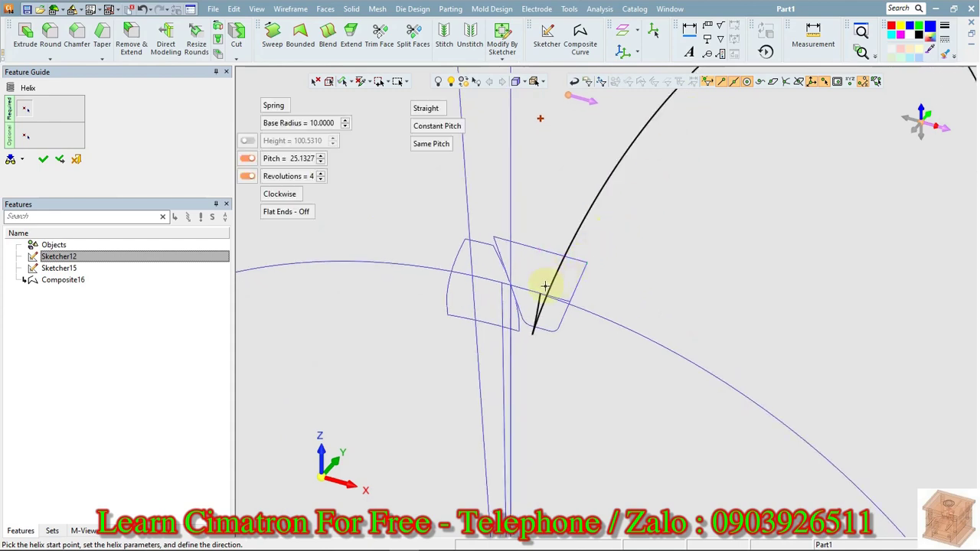
Check the helix's start point against the thread profile and return to the helix parameters
left_click(25, 135)
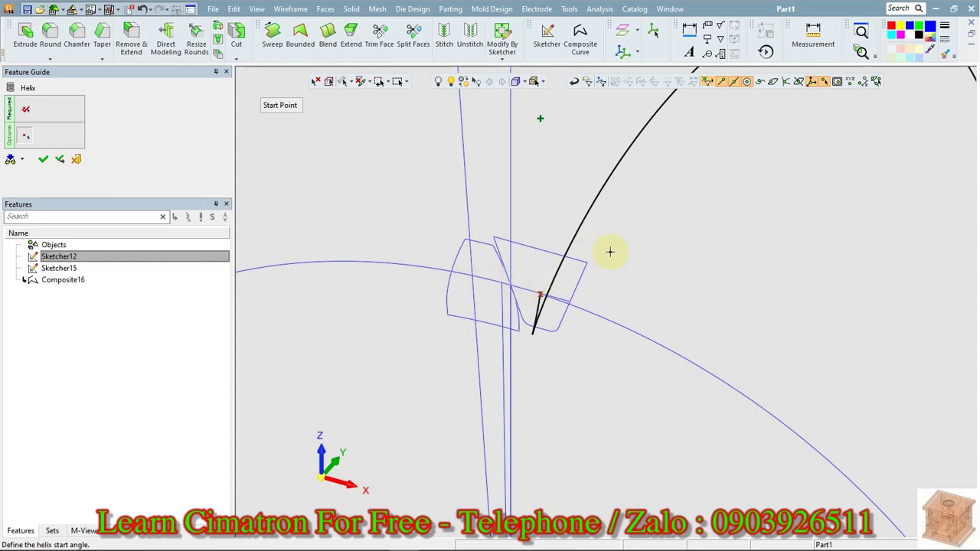
middle_click_drag(608, 252, 772, 204)
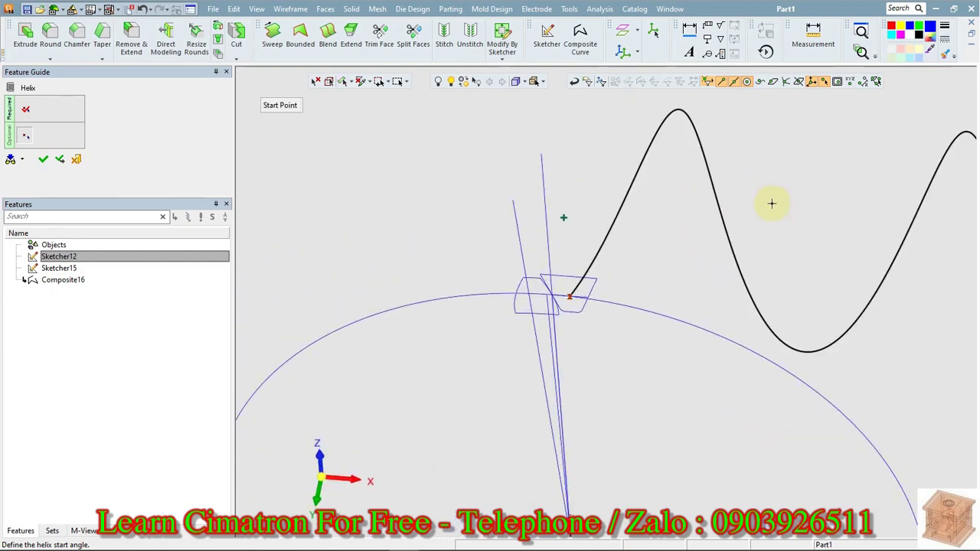
middle_click_drag(681, 215, 634, 311)
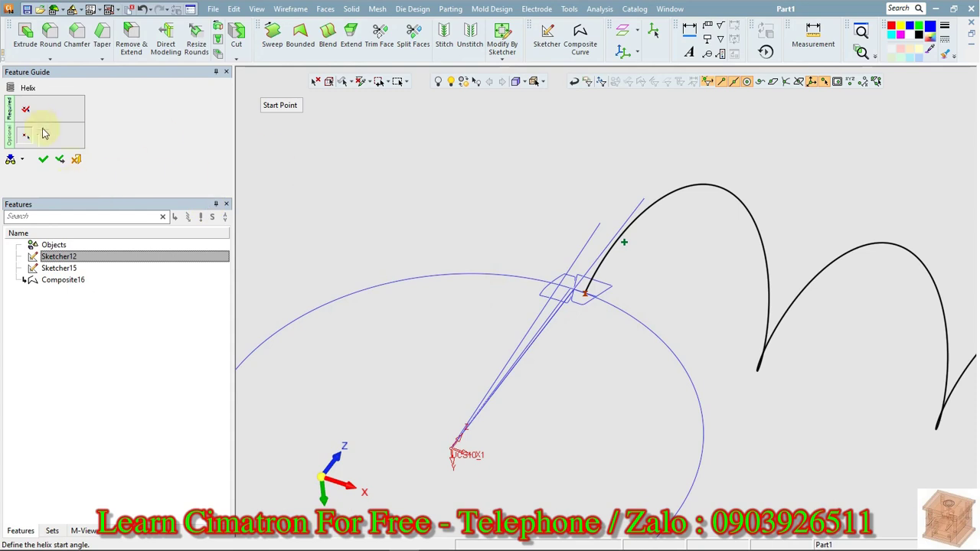
left_click(26, 109)
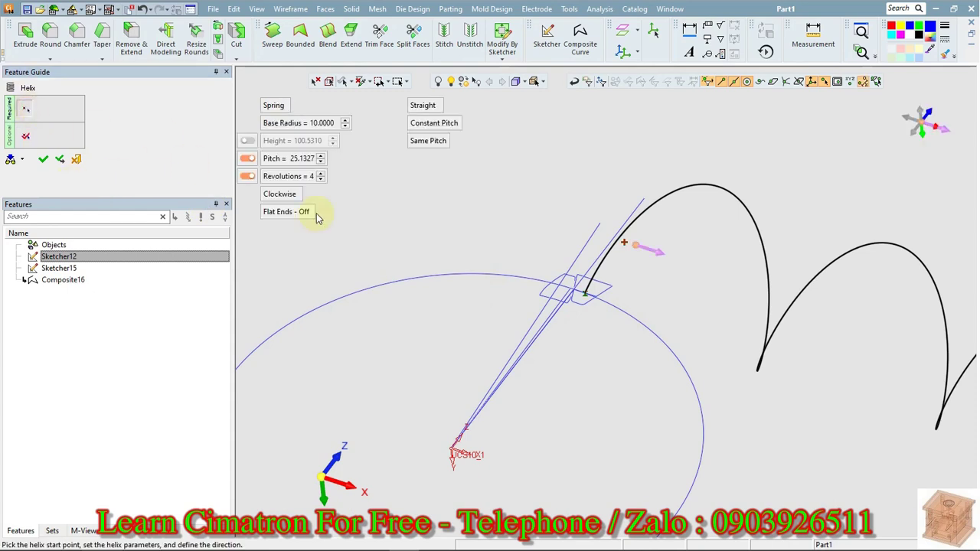
Reverse the helix rotation to counter clockwise and accept the helix
left_click(279, 194)
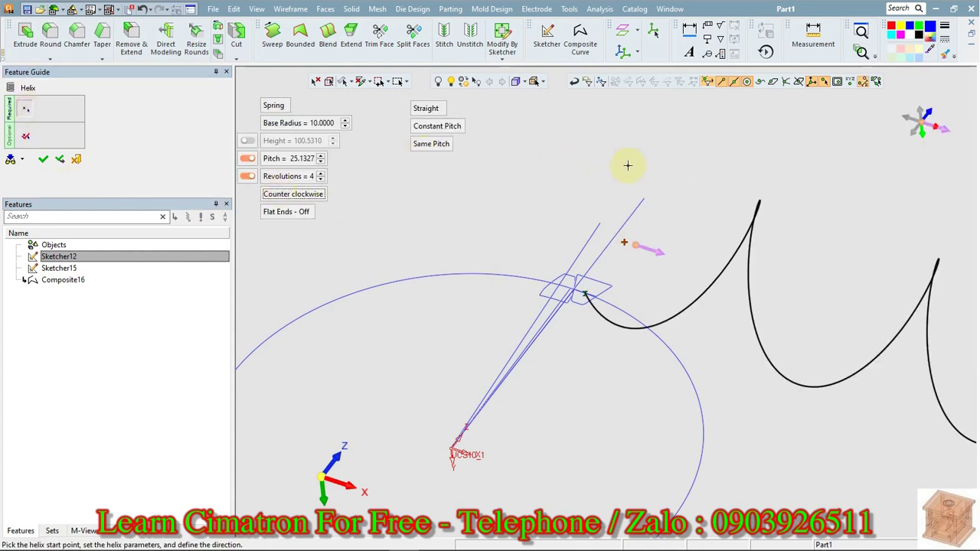
middle_click_drag(627, 166, 692, 422)
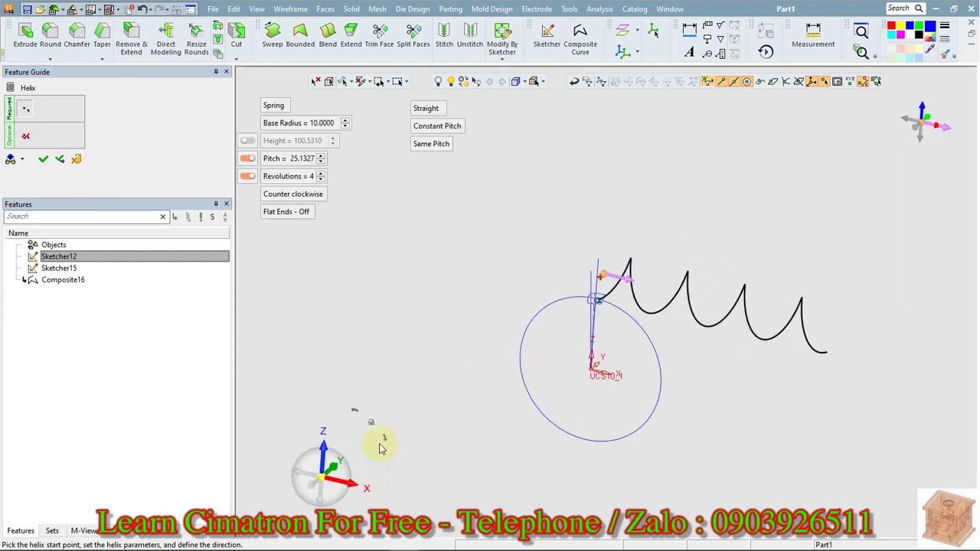
middle_click_drag(349, 473, 349, 478)
middle_click_drag(473, 398, 436, 224)
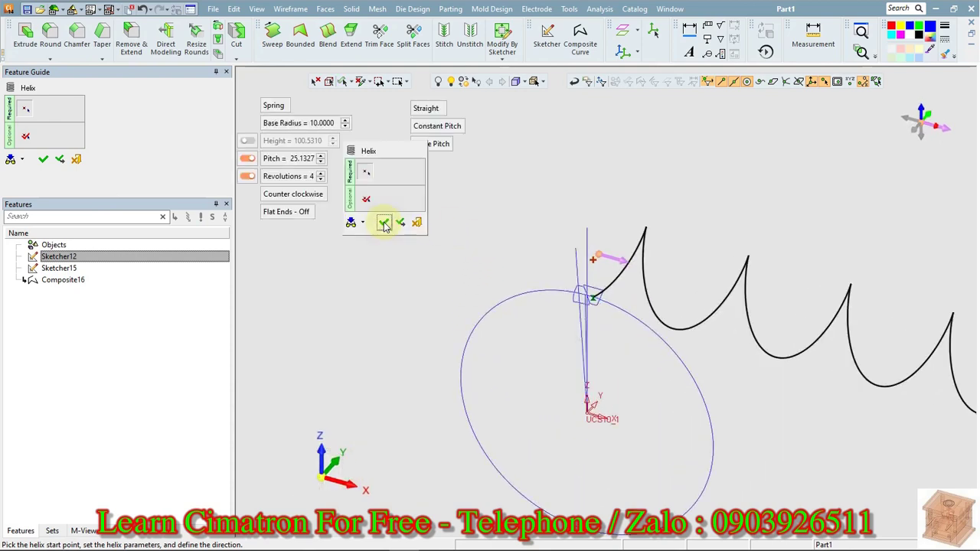
left_click(384, 223)
Drive the trapezoidal thread profile along the helix as a solid, with Normal section orientation and thin wall off
middle_click_drag(429, 369, 368, 223)
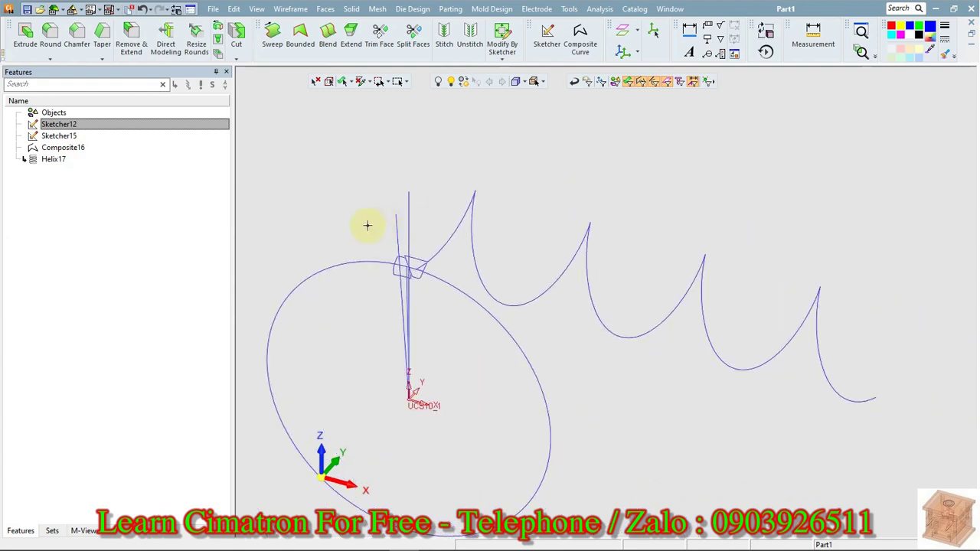
left_click(351, 9)
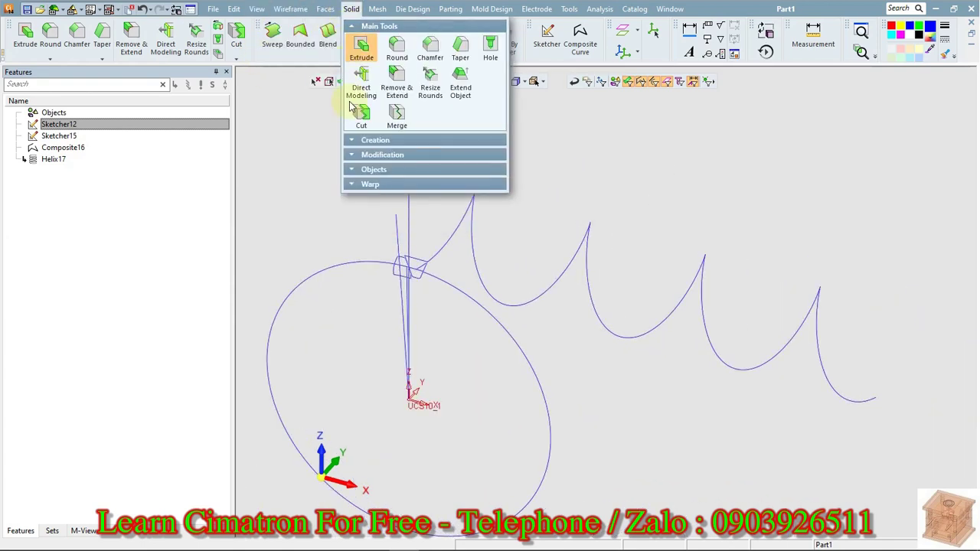
mouse_move(372, 154)
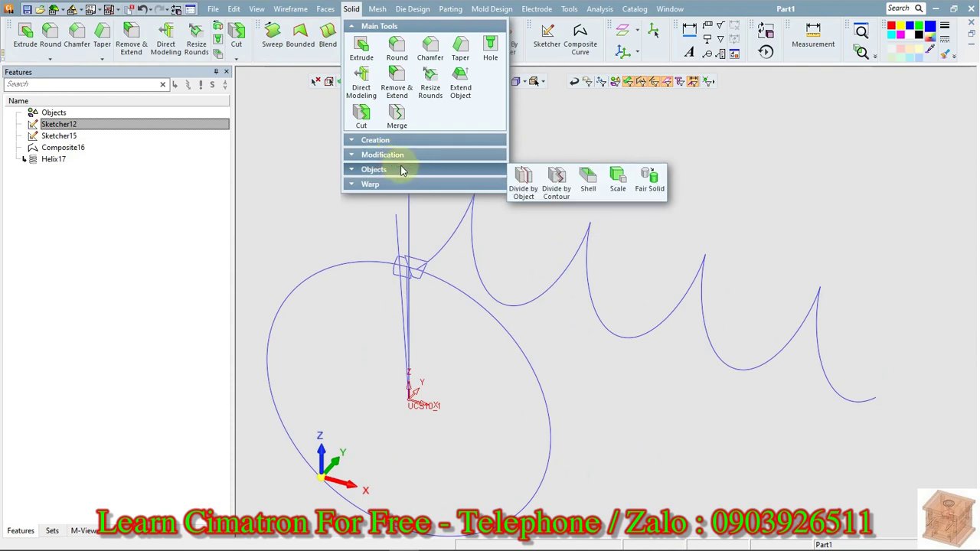
mouse_move(429, 142)
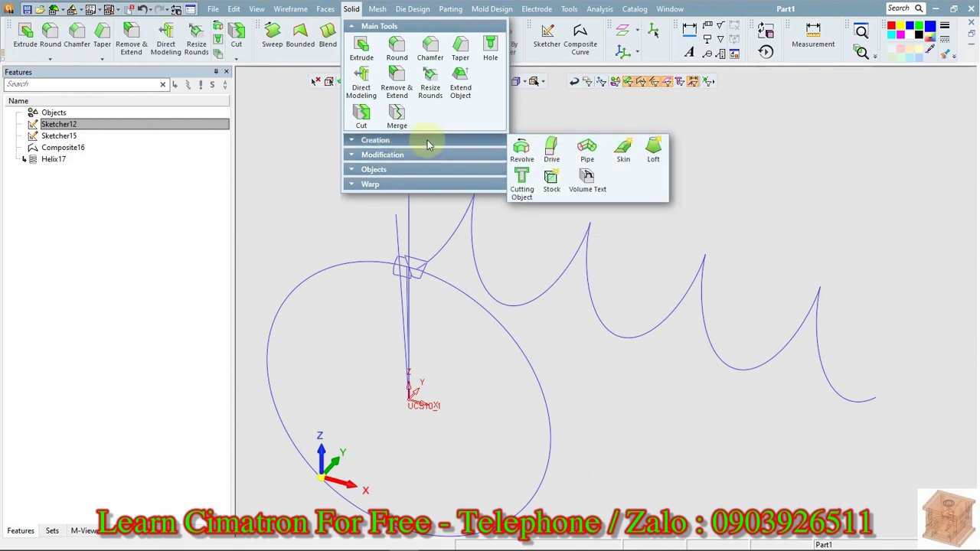
left_click(557, 159)
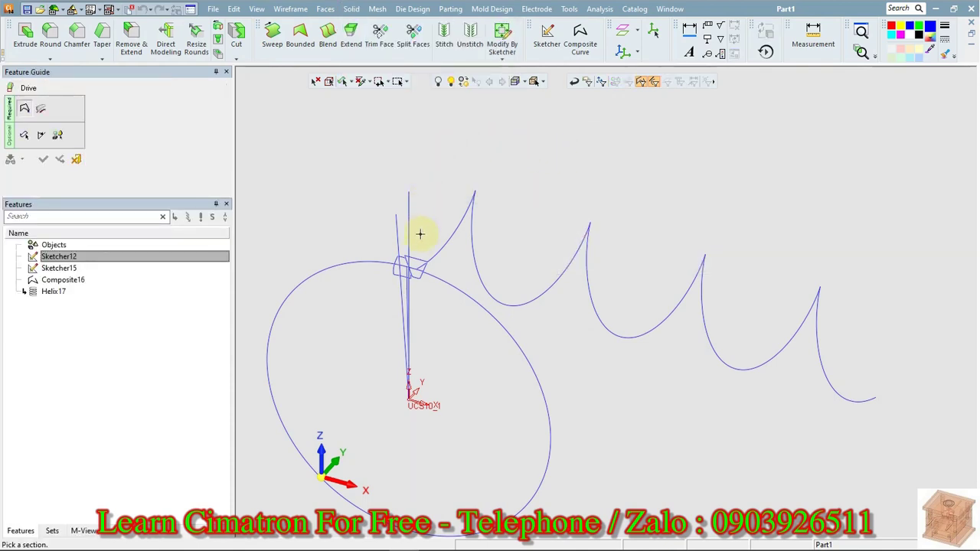
left_click(416, 264)
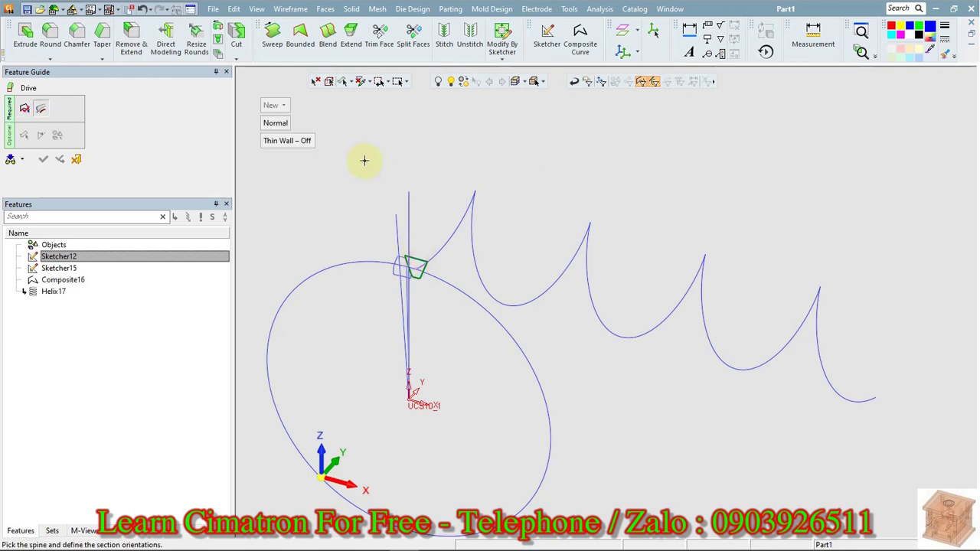
left_click(439, 247)
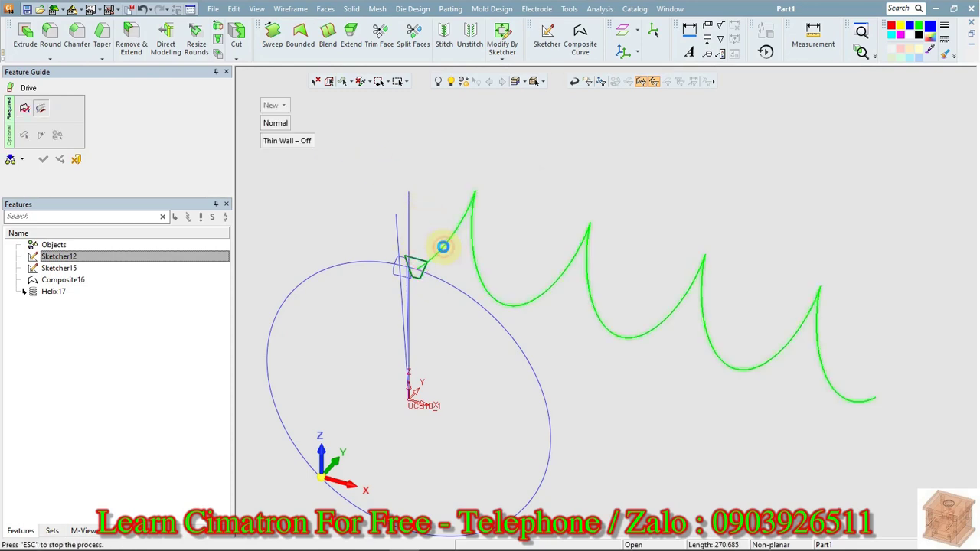
right_click(486, 151)
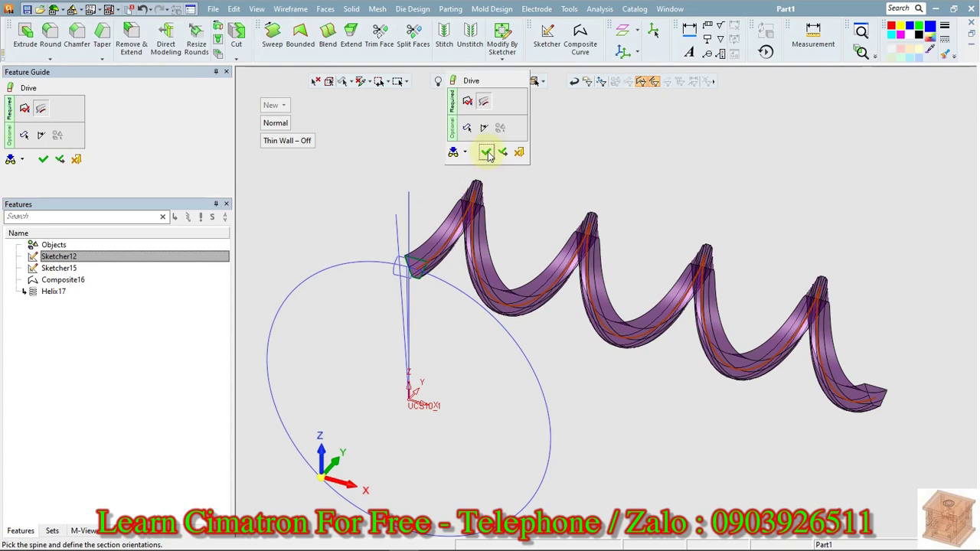
left_click(487, 152)
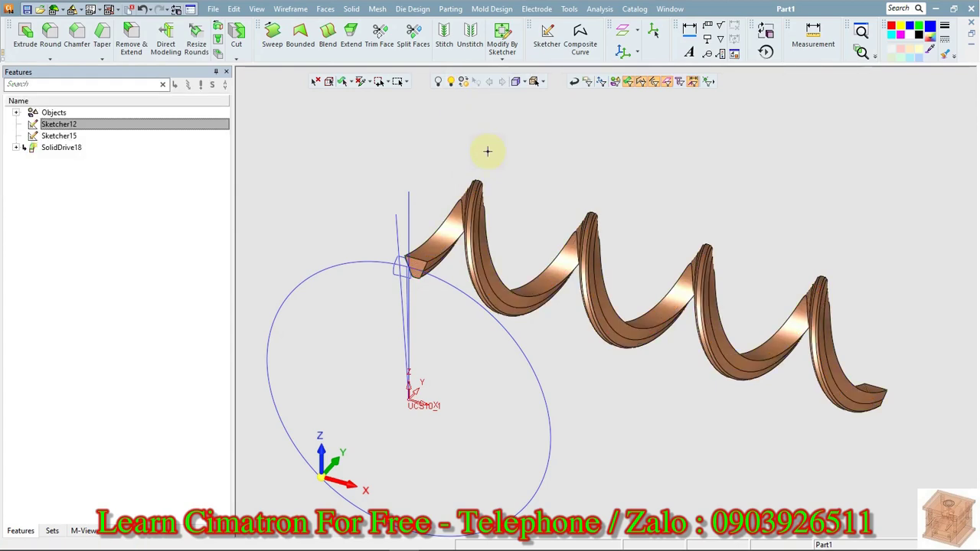
Start a radial array copy of the driven thread solid about the worm's centre axis
scroll(590, 161, "up", 3)
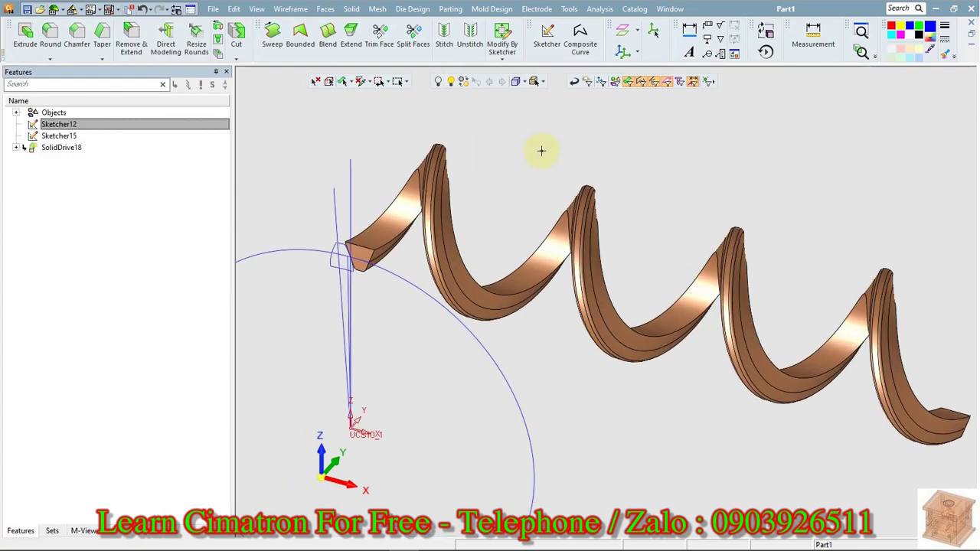
left_click(233, 8)
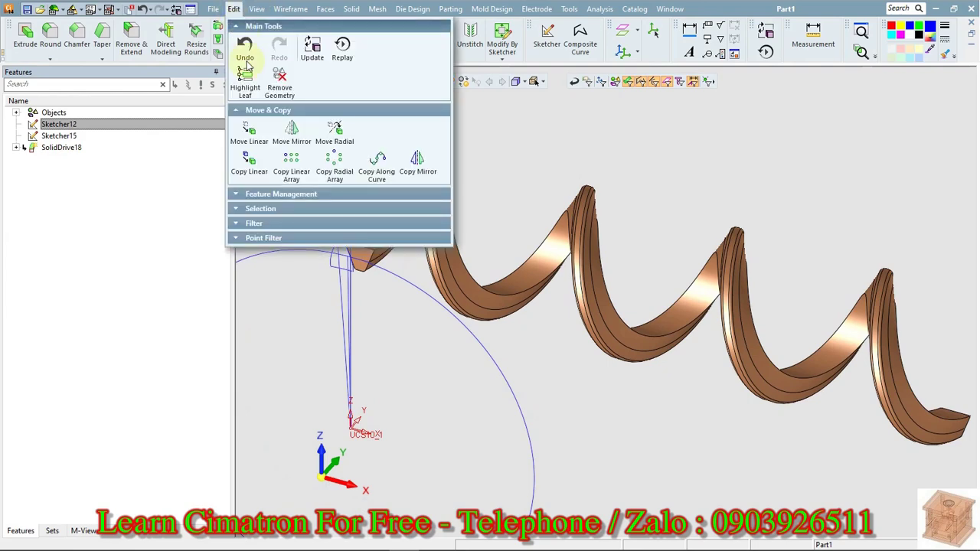
left_click(319, 174)
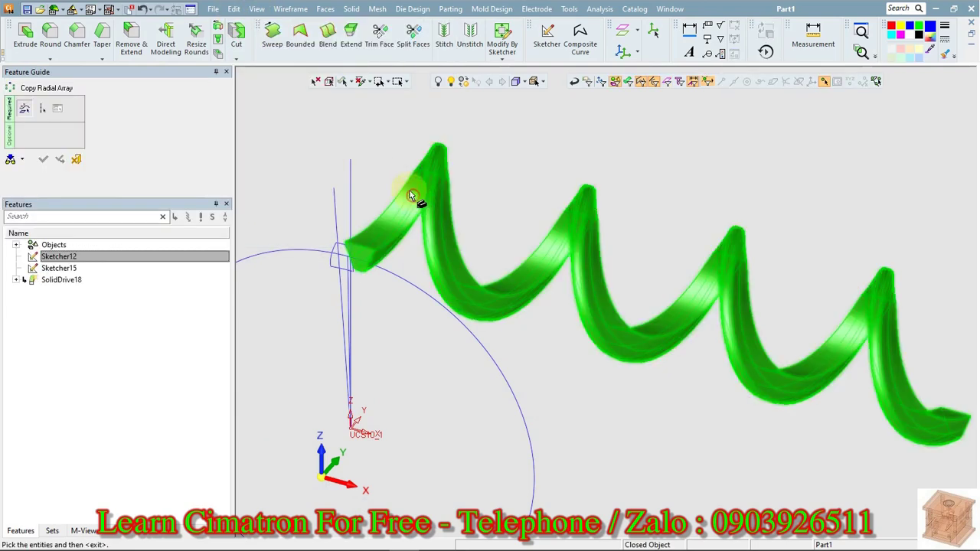
left_click(412, 195)
middle_click(387, 140)
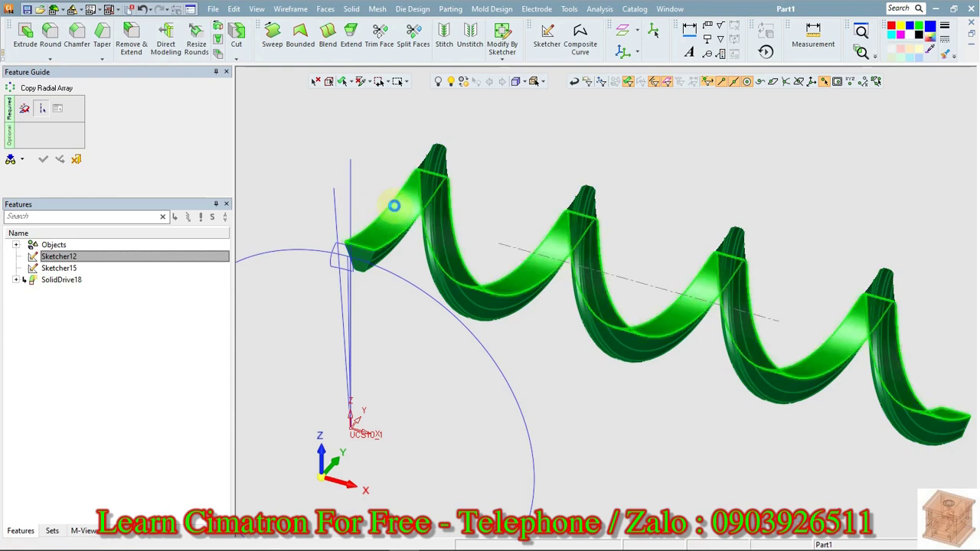
middle_click(370, 145)
Set the radial array to a counter of 4 at 90 degrees, toggle its merge option, and accept the copies
left_click(308, 121)
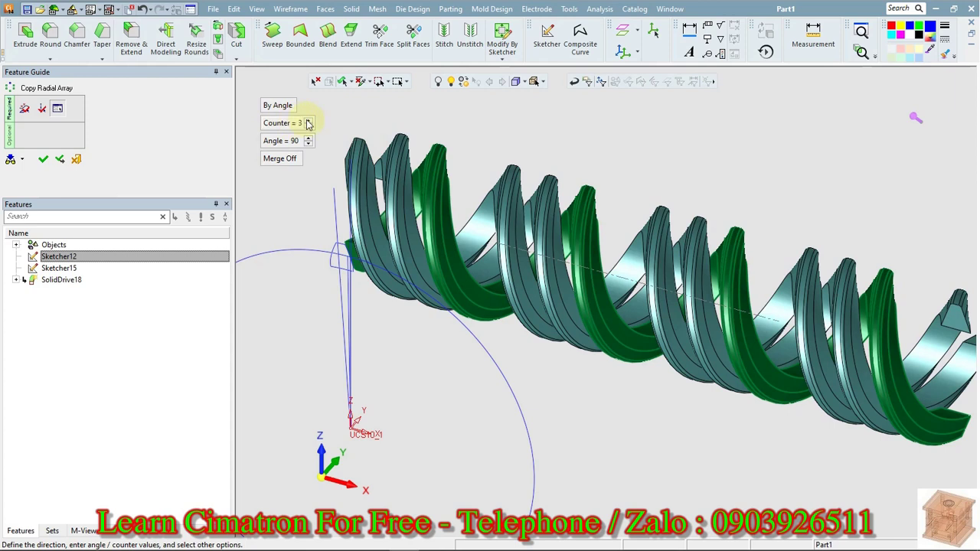
left_click(309, 120)
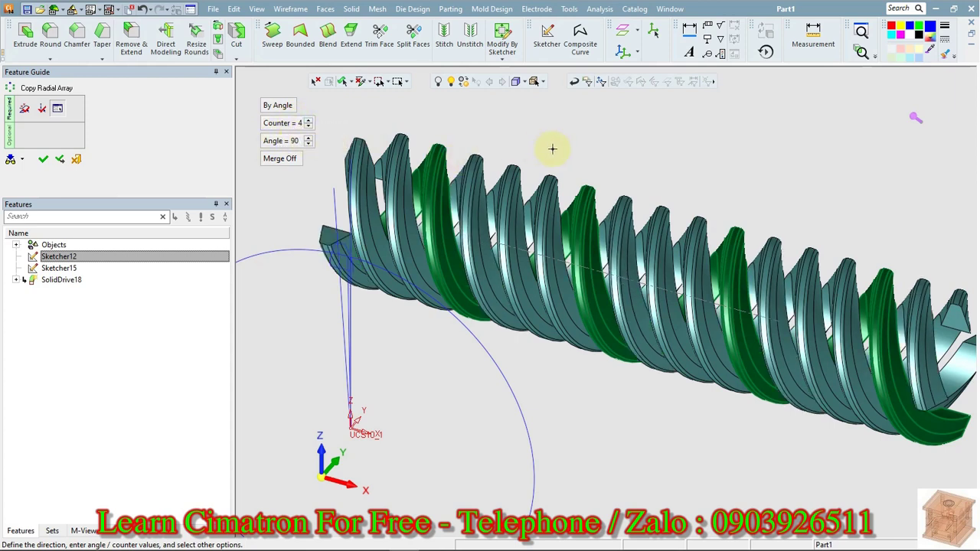
left_click(278, 160)
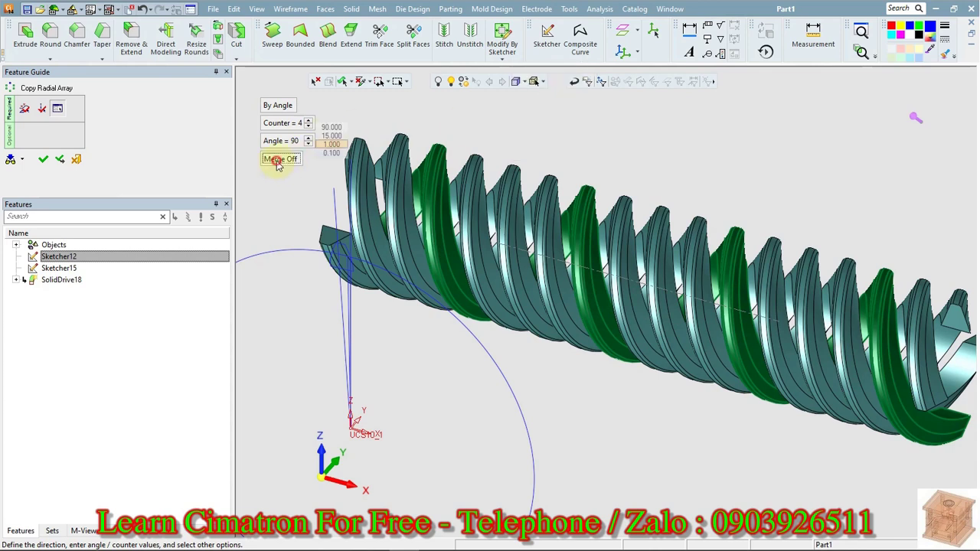
middle_click(496, 123)
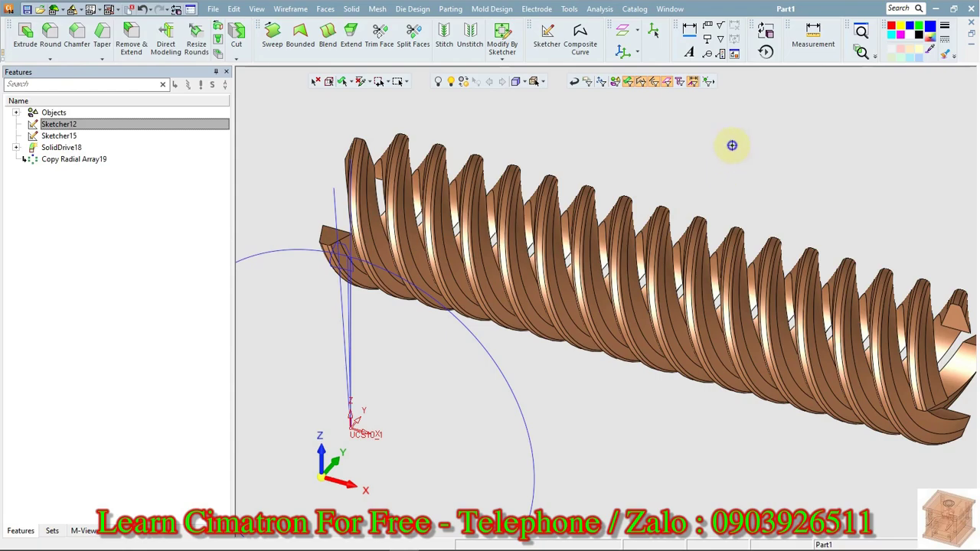
scroll(732, 145, "down", 3)
middle_click_drag(643, 230, 671, 191)
mouse_move(620, 260)
middle_mouse_down()
mouse_move(667, 201)
mouse_move(622, 219)
mouse_move(656, 219)
mouse_move(635, 222)
mouse_move(643, 228)
middle_mouse_up()
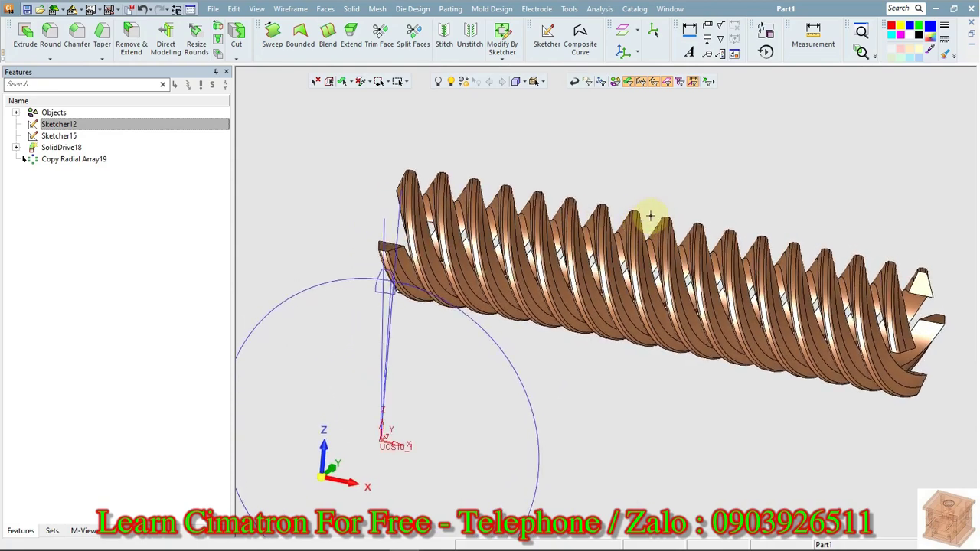
mouse_move(639, 280)
middle_mouse_down("shift")
mouse_move(656, 204)
mouse_move(672, 203)
mouse_move(639, 256)
mouse_move(643, 268)
middle_mouse_up("shift")
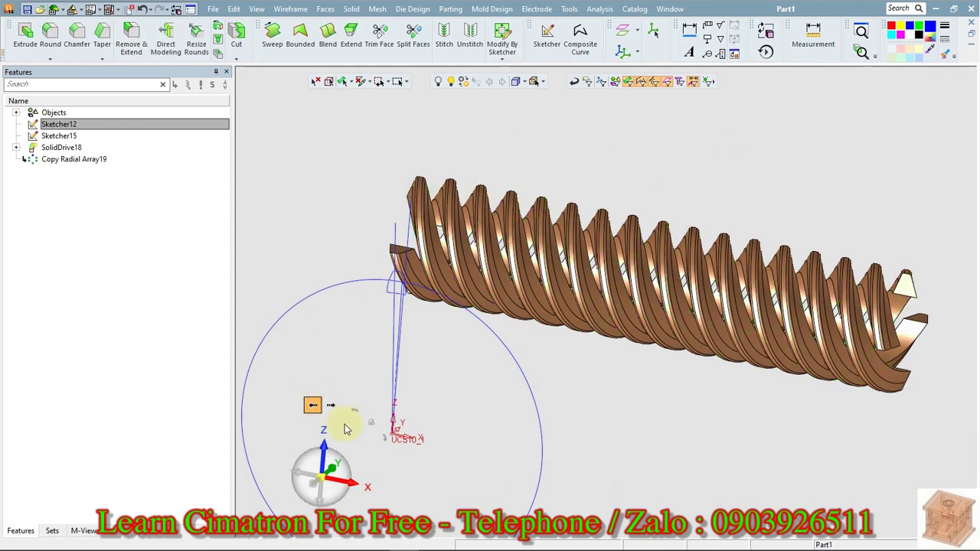
left_click(484, 217)
right_click(594, 174)
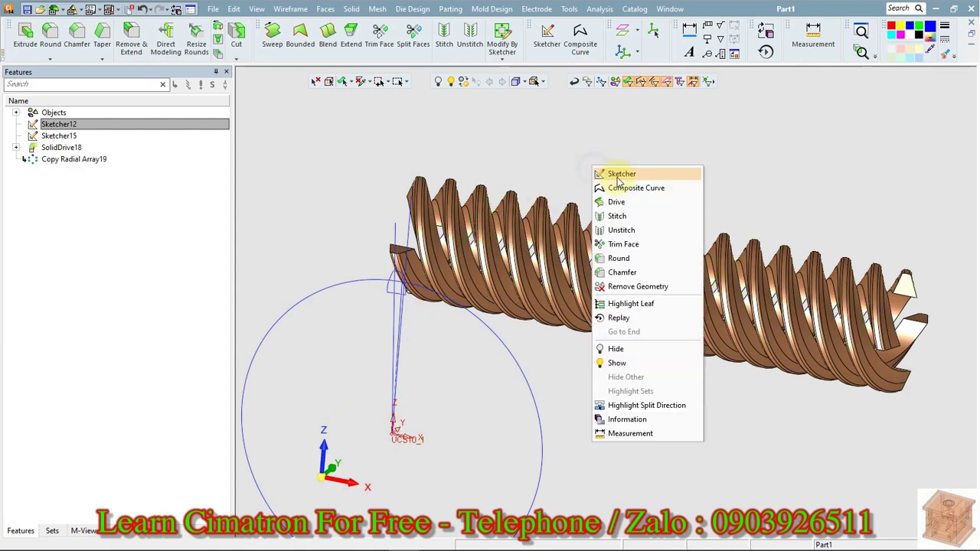
left_click(622, 175)
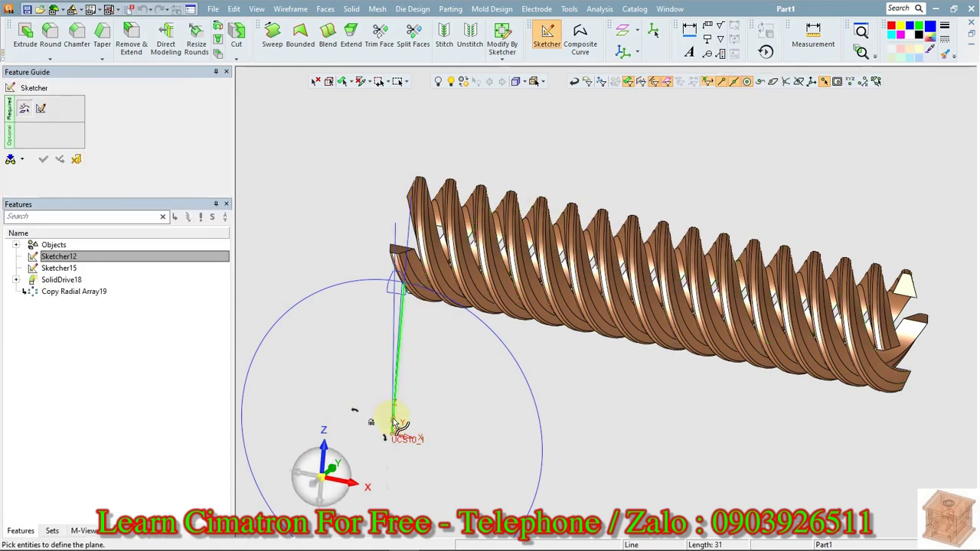
left_click(396, 117)
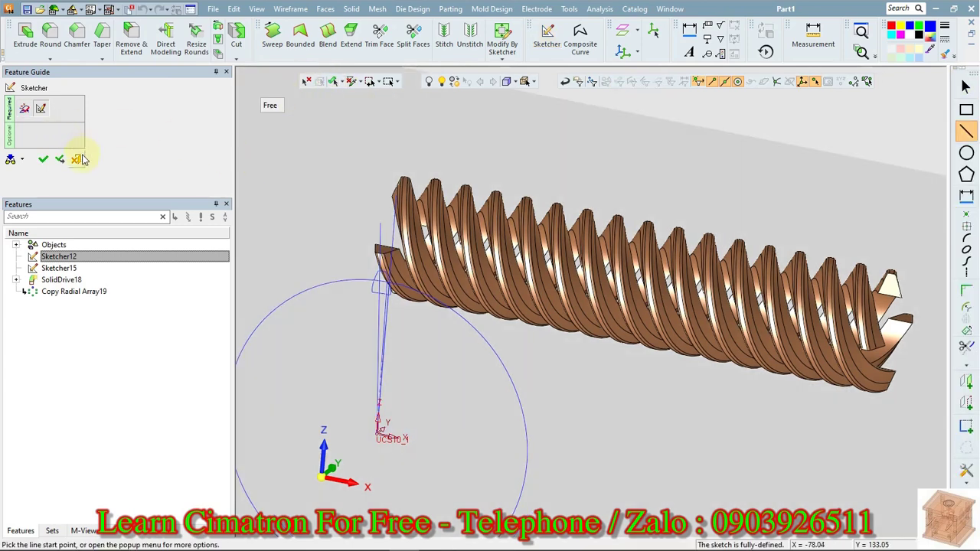
Create a datum axis through the worm from the cylindrical face at the far end of a thread
left_click(325, 9)
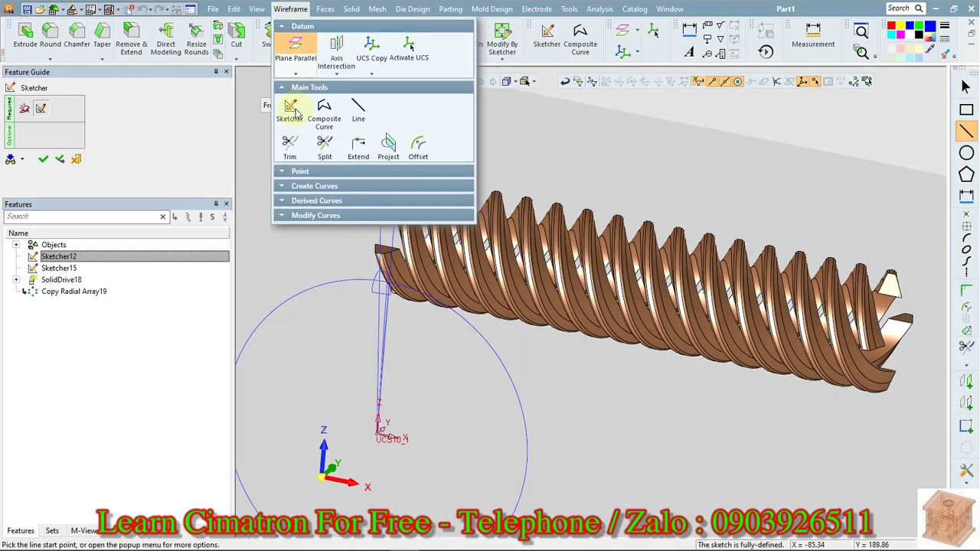
left_click(336, 71)
left_click(339, 109)
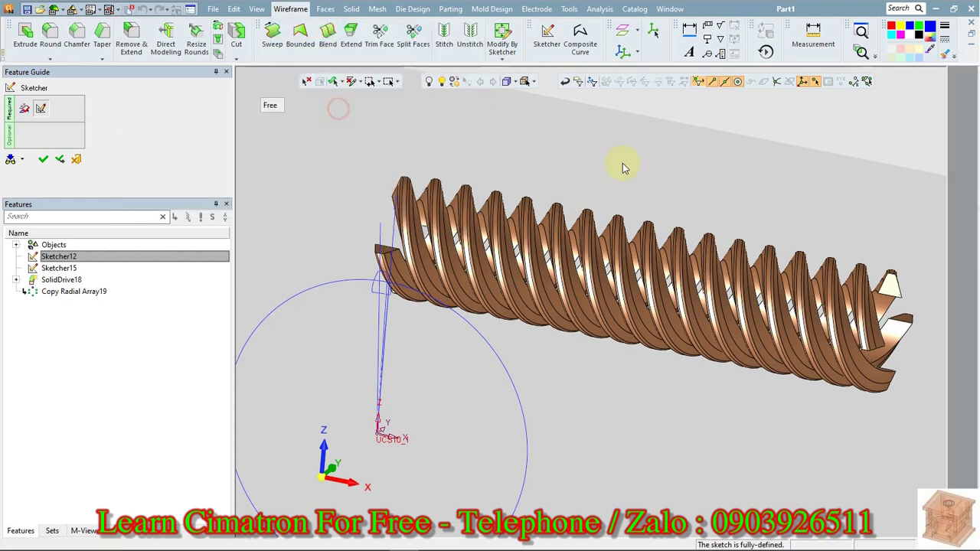
left_click(917, 340)
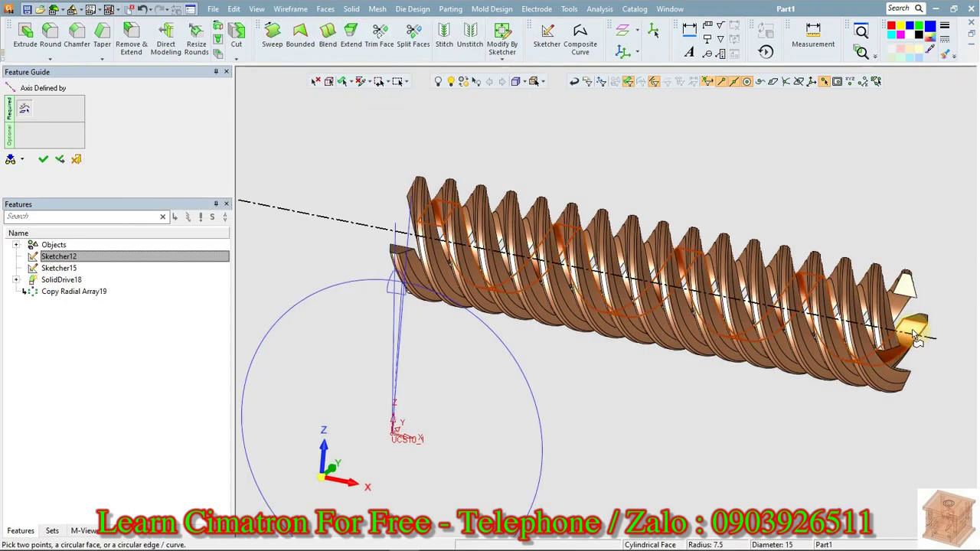
mouse_move(662, 153)
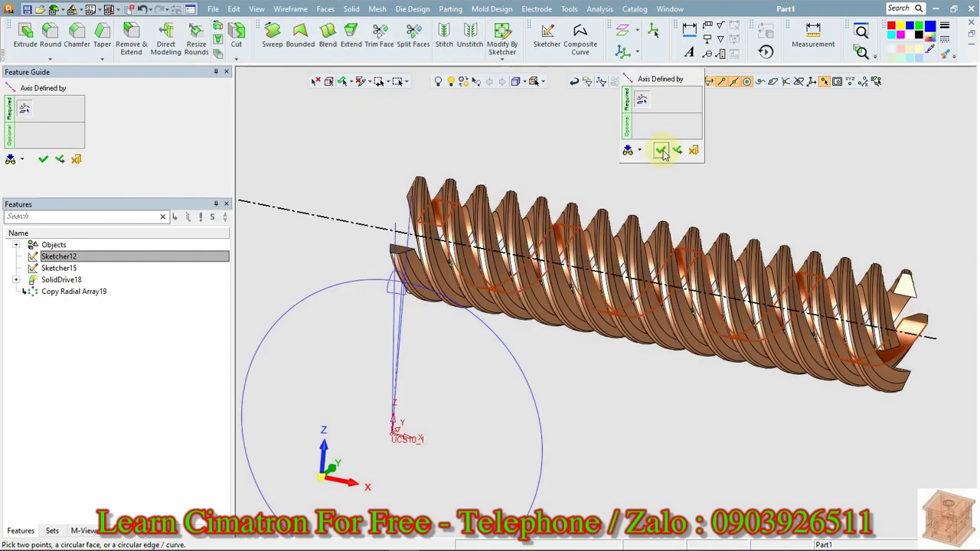
left_click(661, 151)
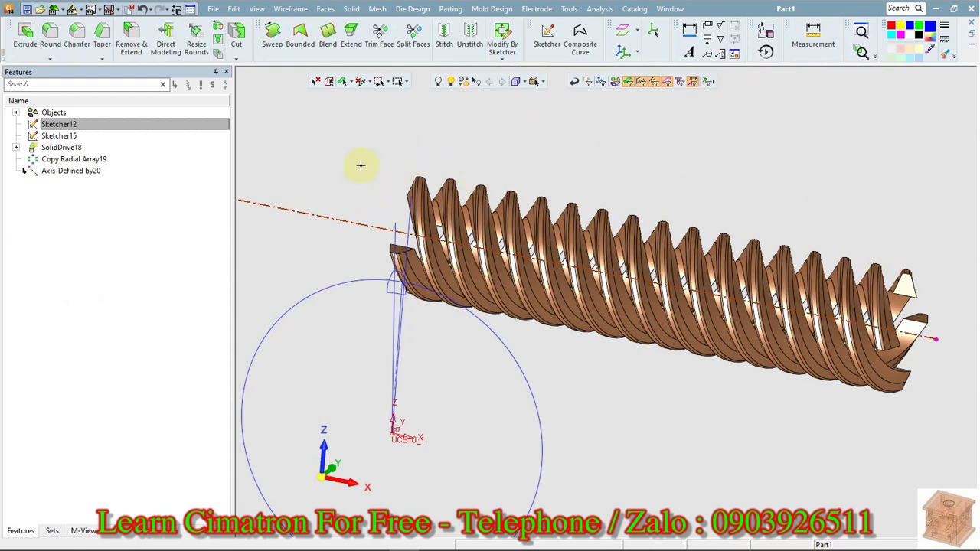
right_click(348, 144)
left_click(363, 149)
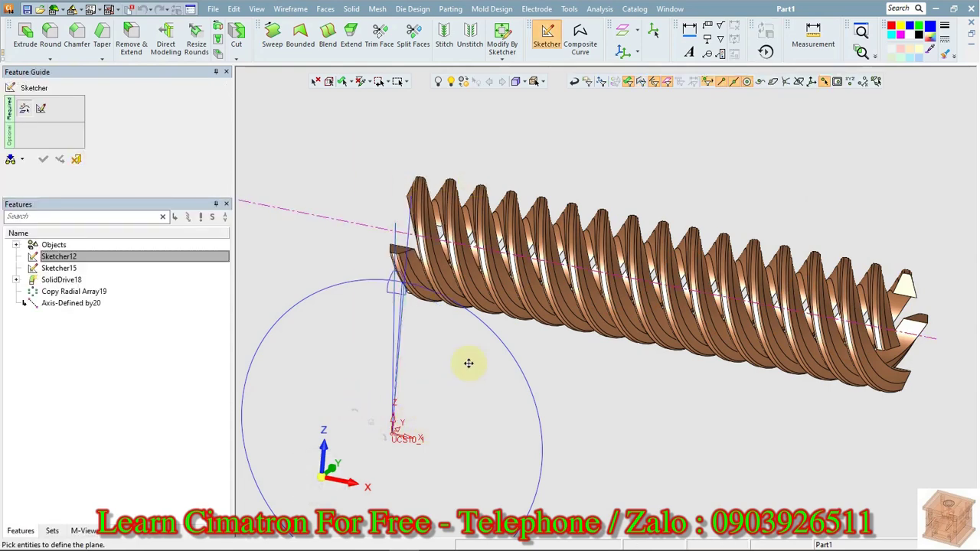
scroll(538, 225, "up", 5)
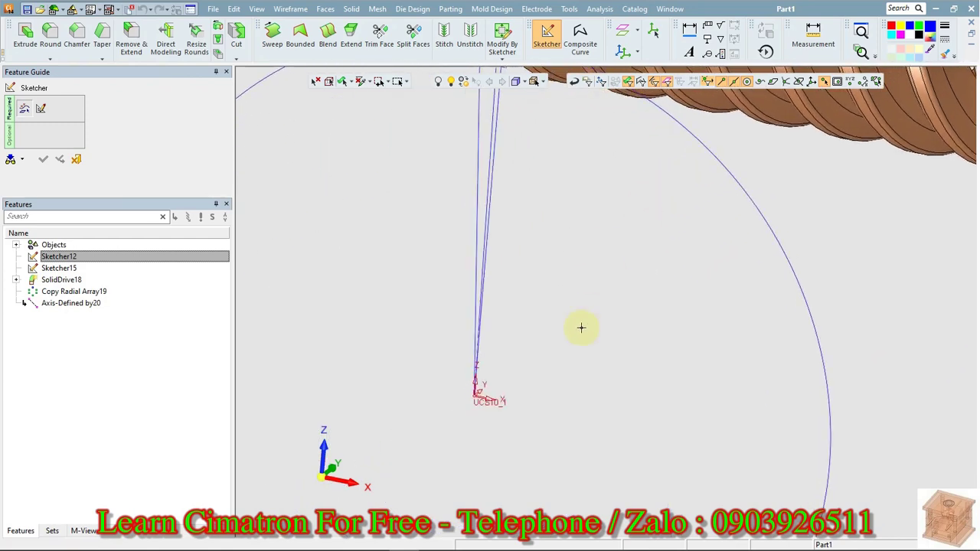
Create the YZ main plane on the UCS at the wheel's centre and select it
left_click(291, 9)
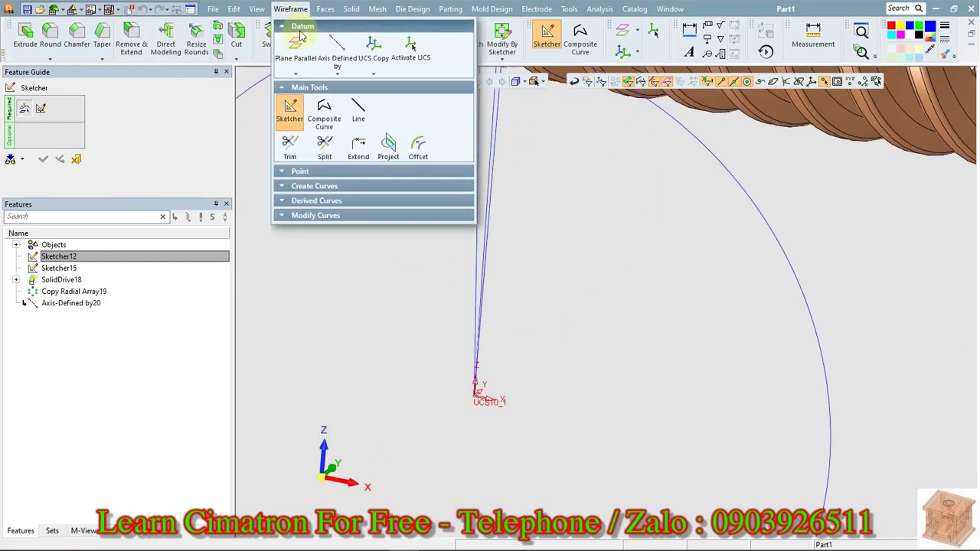
left_click(297, 74)
left_click(294, 110)
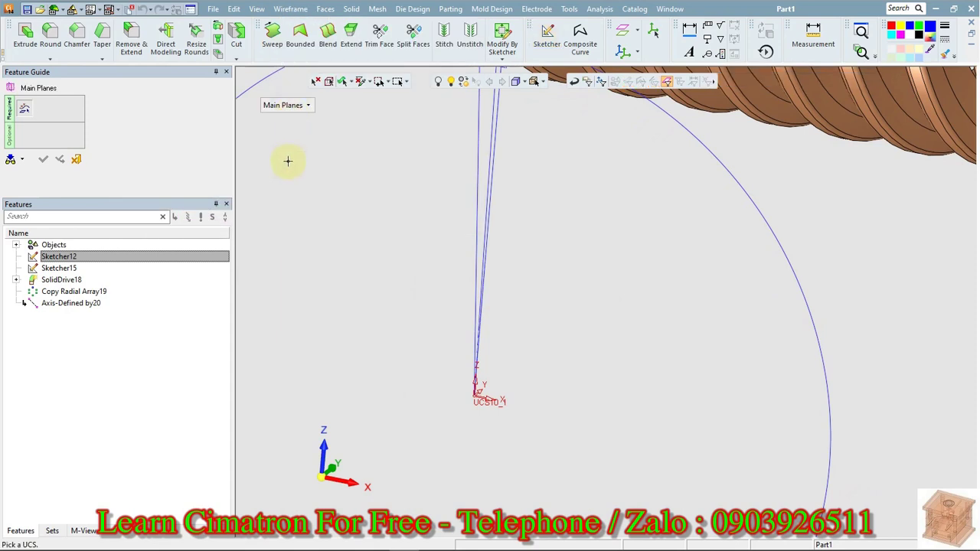
left_click(284, 108)
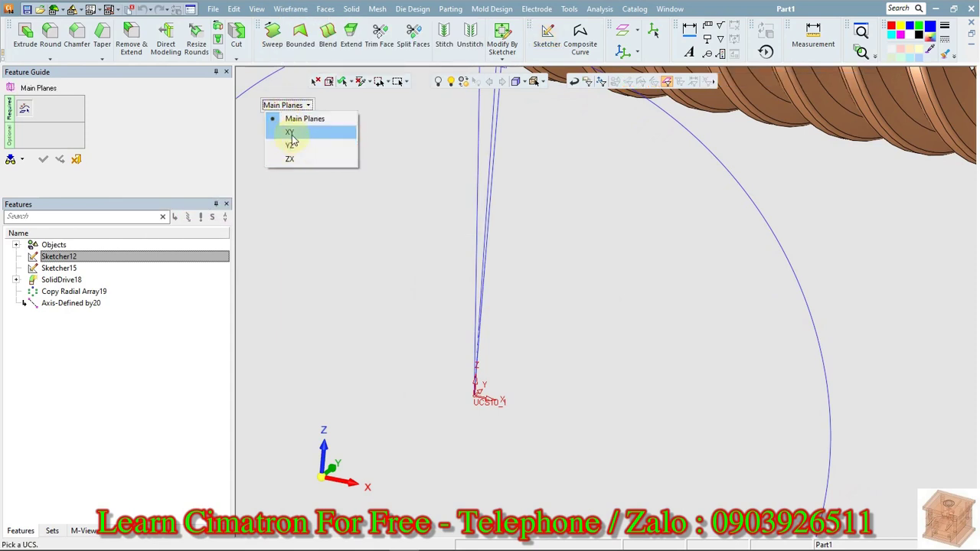
left_click(294, 146)
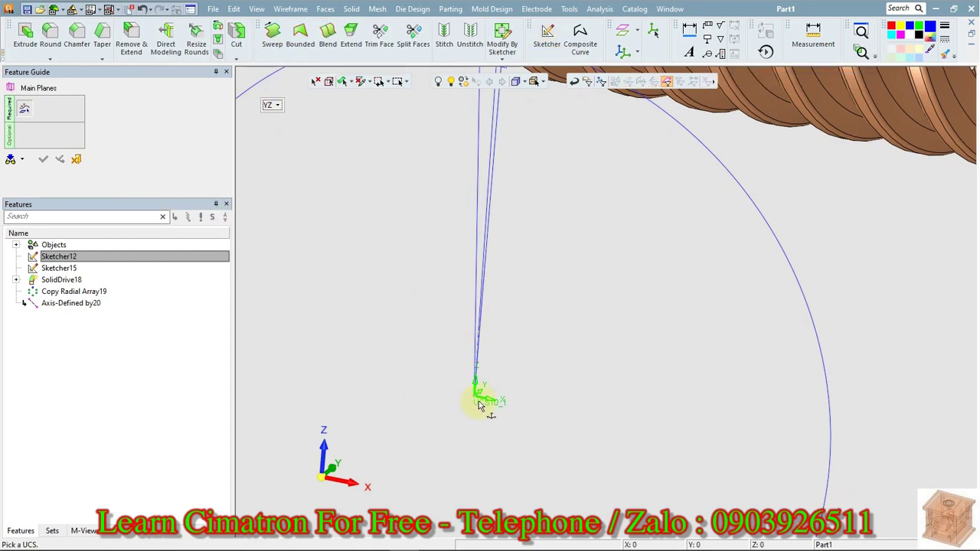
left_click(481, 402)
right_click(387, 285)
left_click(388, 284)
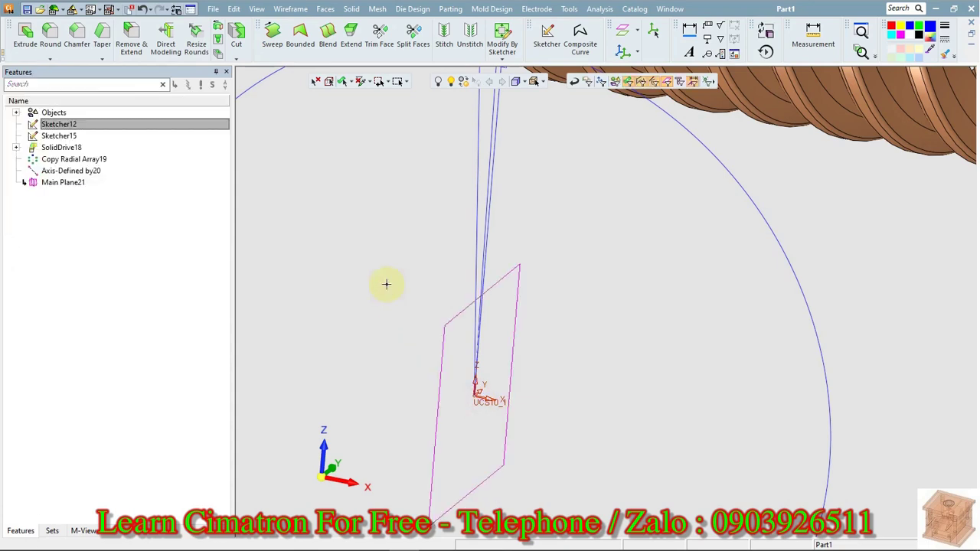
left_click(448, 332)
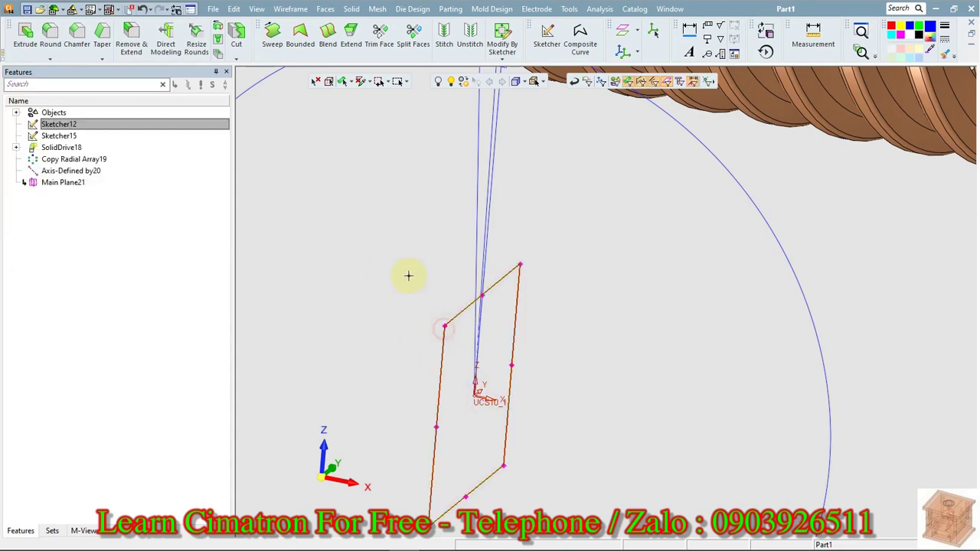
Start a sketch on the YZ main plane and add the worm's datum axis as reference geometry
right_click(407, 275)
left_click(429, 282)
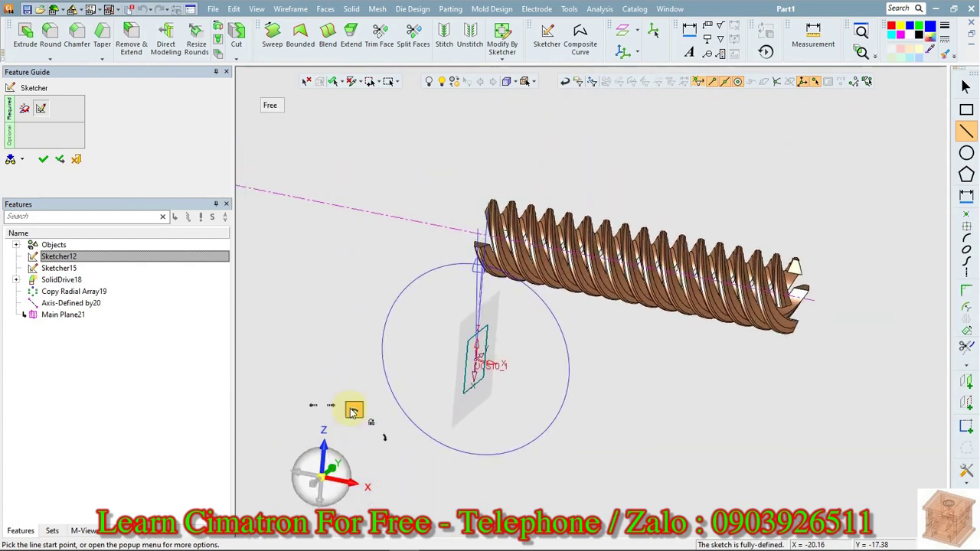
left_click(967, 403)
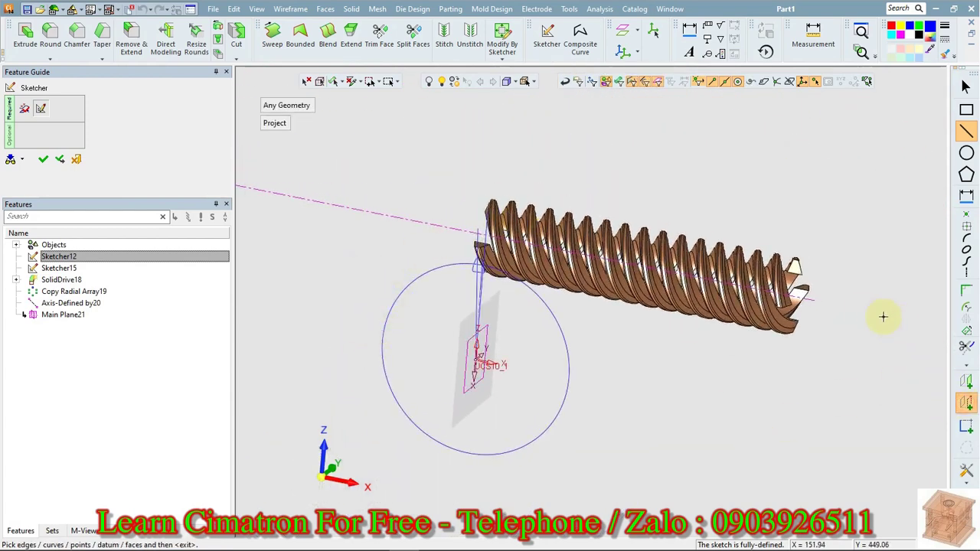
left_click(447, 226)
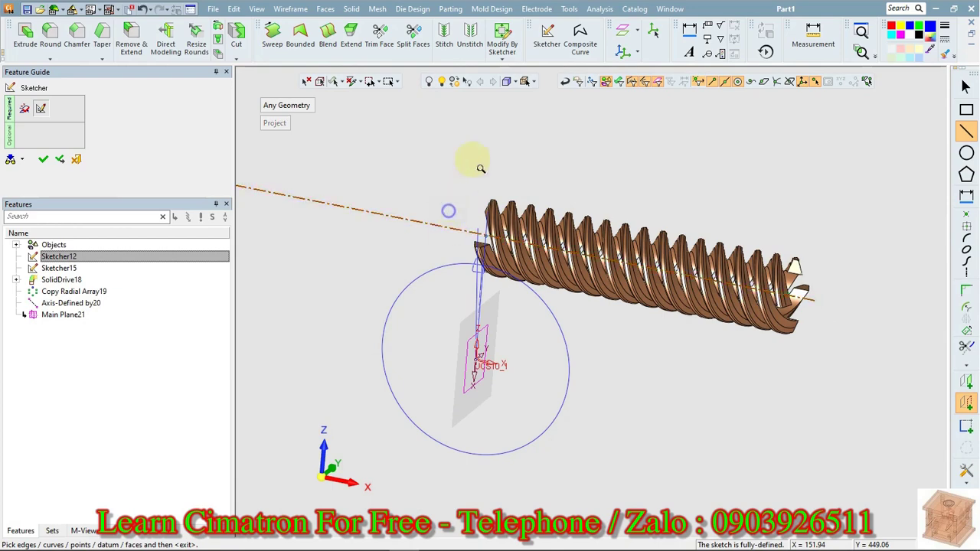
scroll(481, 168, "up", 2)
scroll(449, 197, "up", 3)
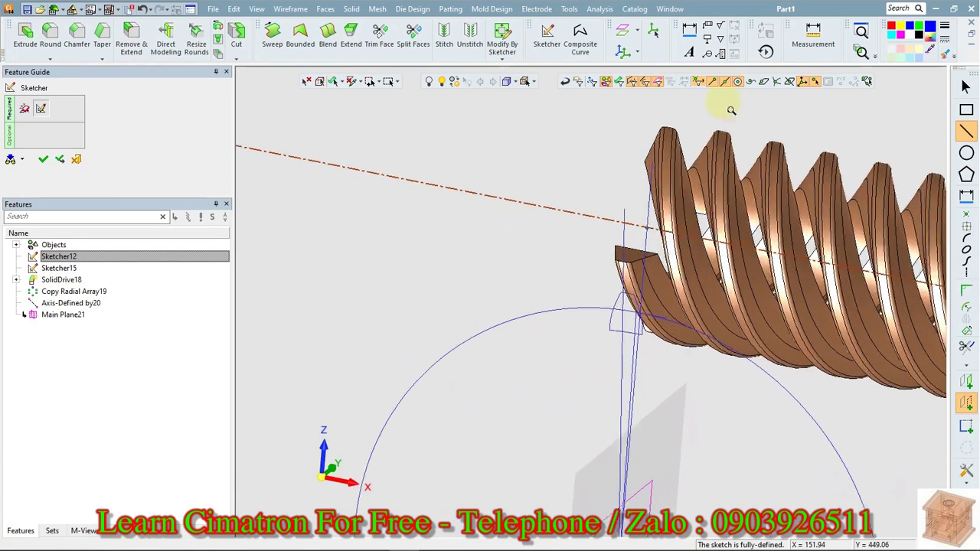
scroll(731, 110, "up", 2)
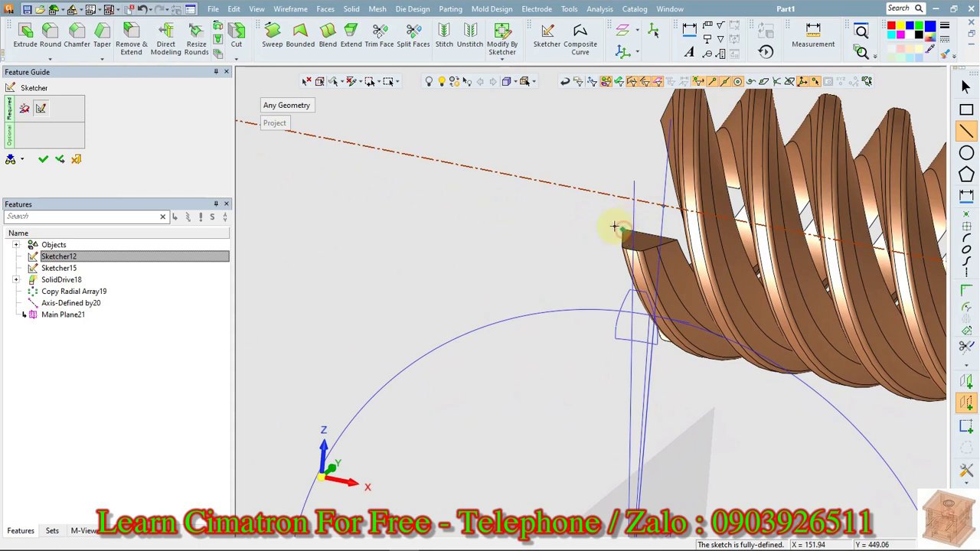
key("Escape")
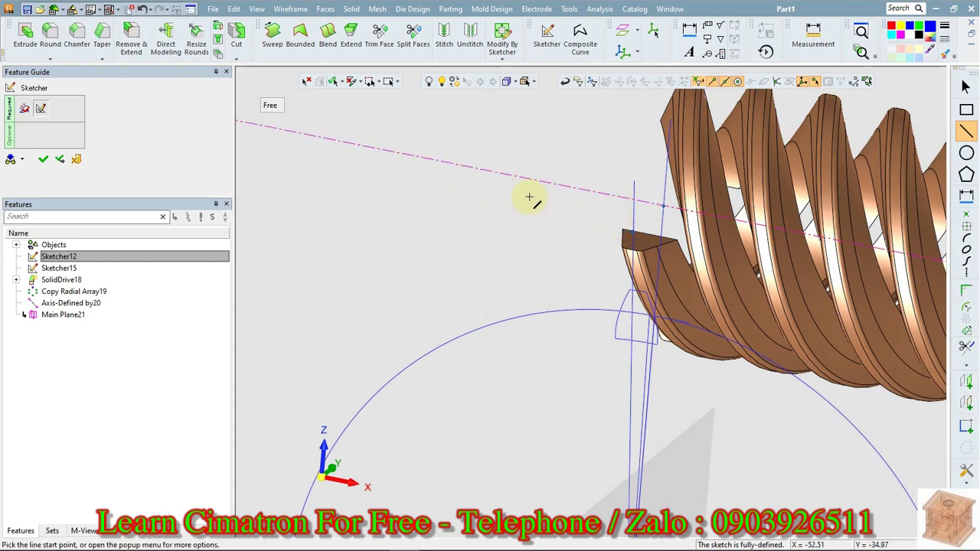
Sketch a circle centred on the worm axis reference point through the inner edge of the thread's end face, and finish the sketch
right_click(512, 233)
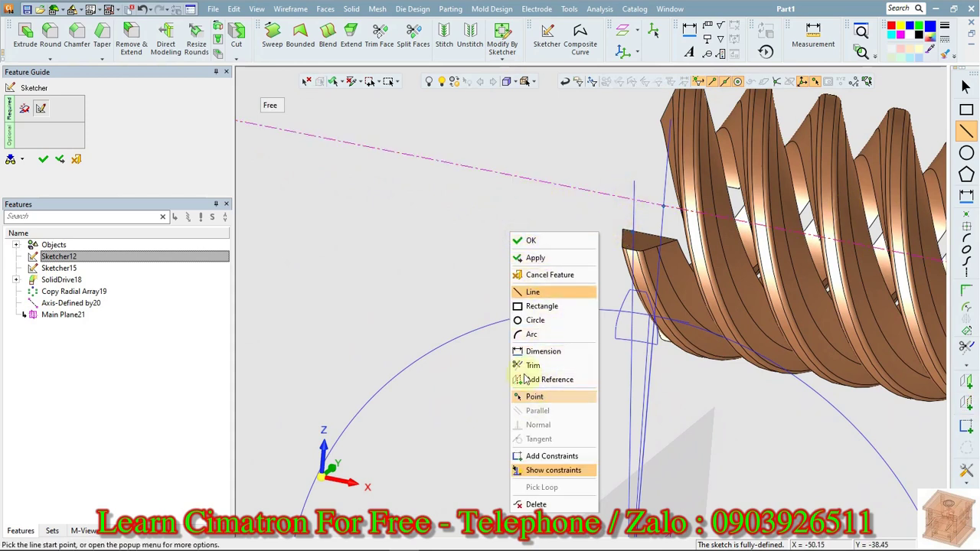
left_click(535, 320)
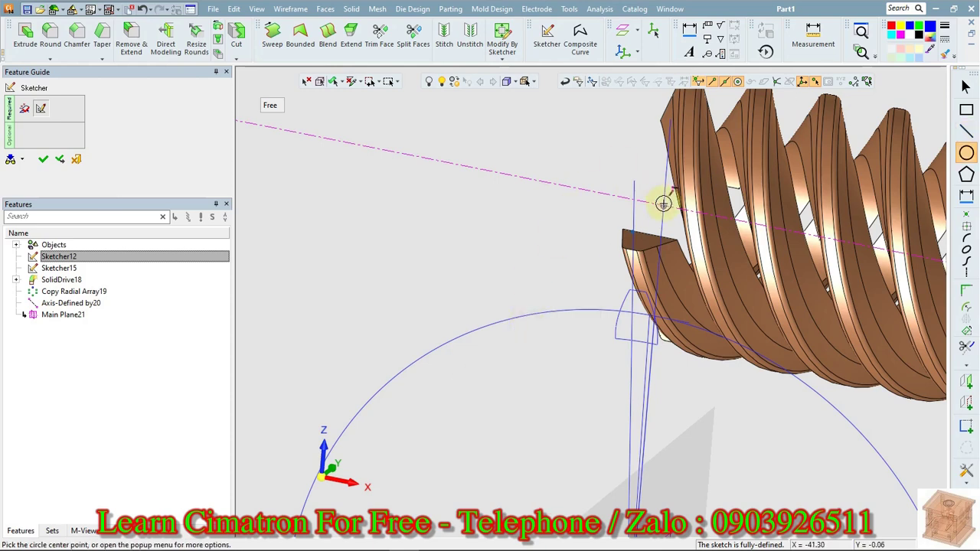
left_click(663, 204)
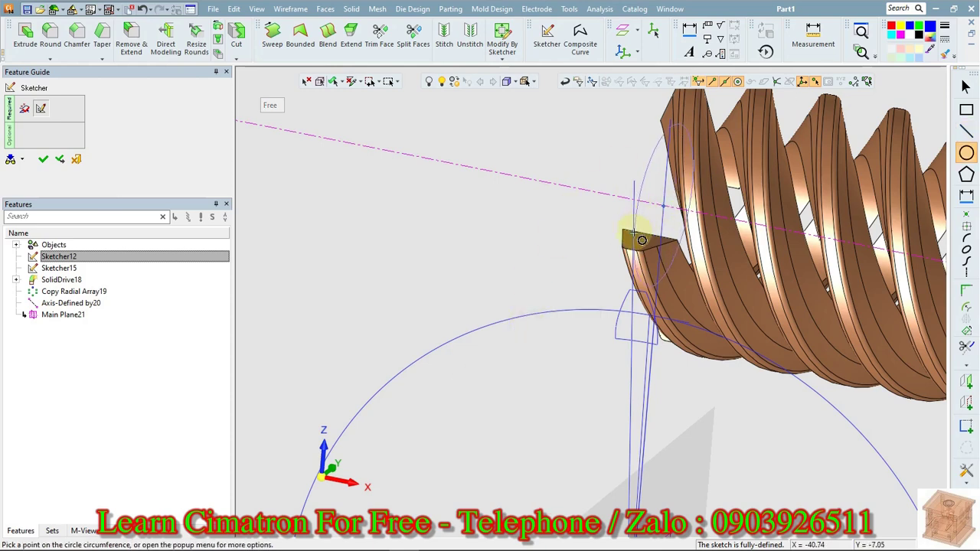
scroll(663, 277, "up", 5)
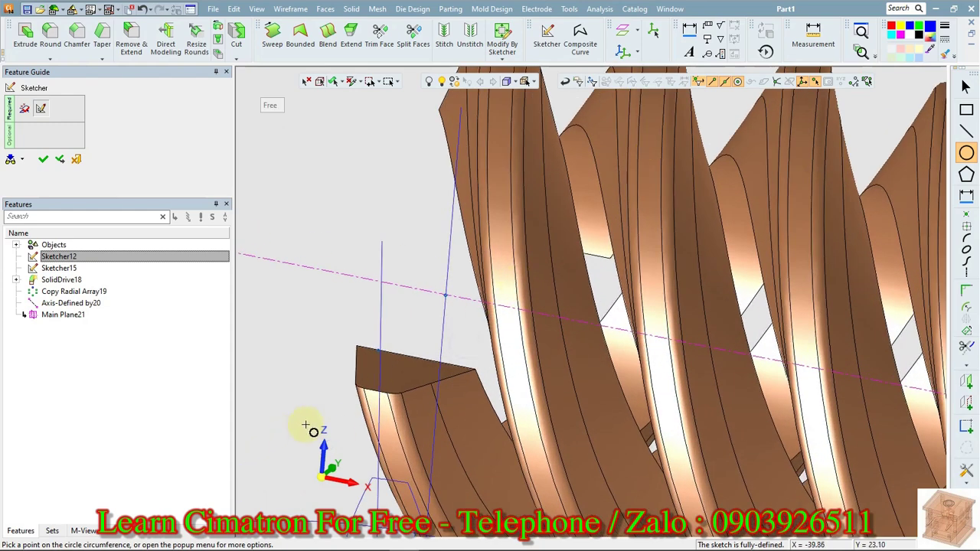
left_click(378, 351)
right_click(346, 215)
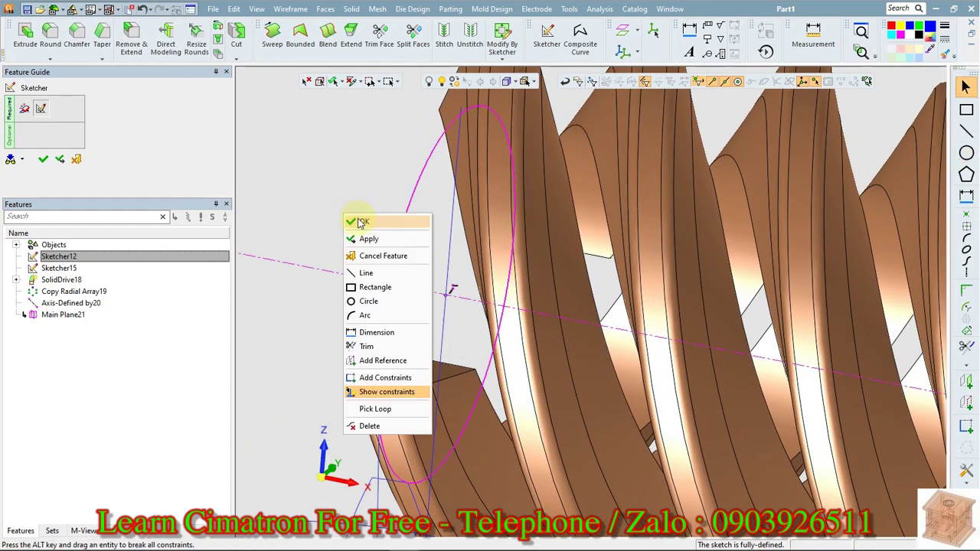
left_click(358, 221)
Start an Add extrude of the circle and set it to both sides, with primary and secondary sides by reference
scroll(360, 431, "down", 6)
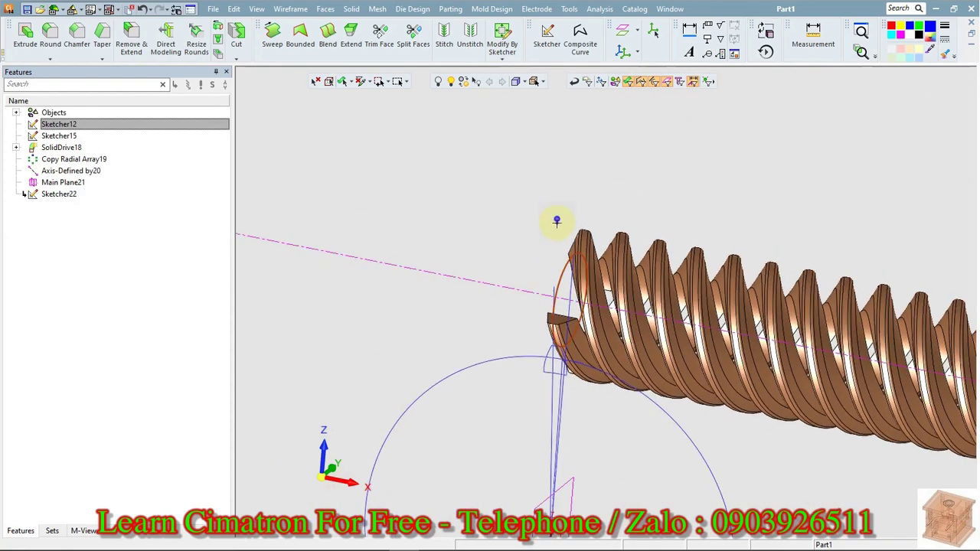
middle_click_drag(530, 351, 411, 306)
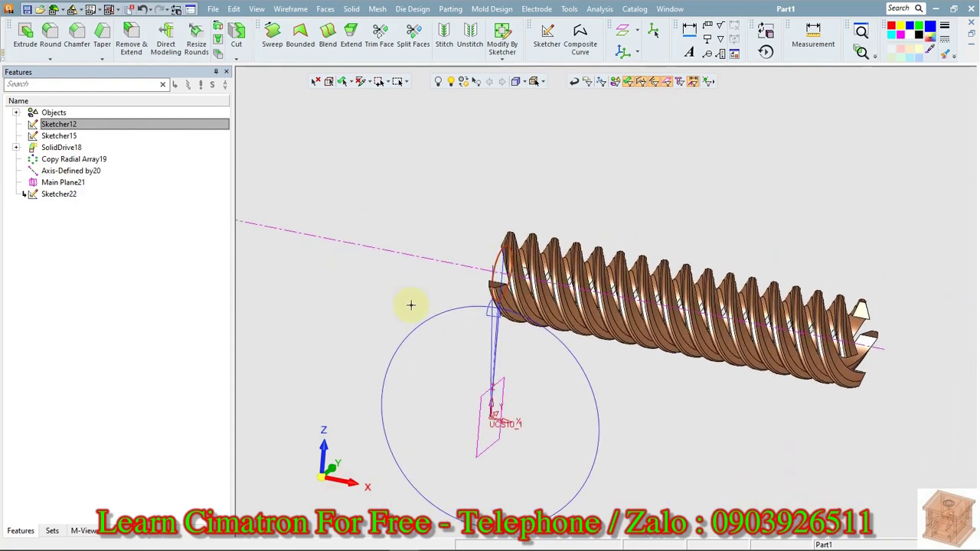
right_click(504, 200)
left_click(531, 207)
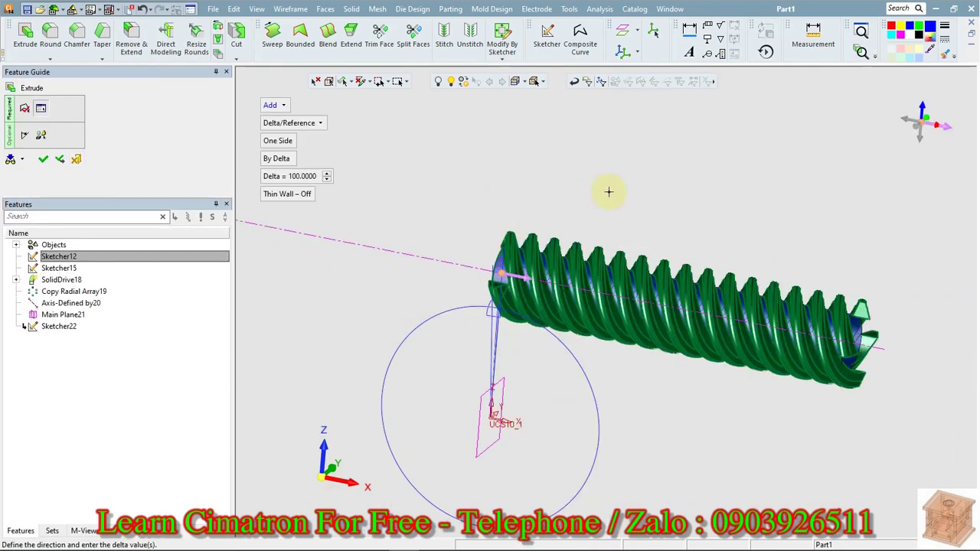
left_click(278, 140)
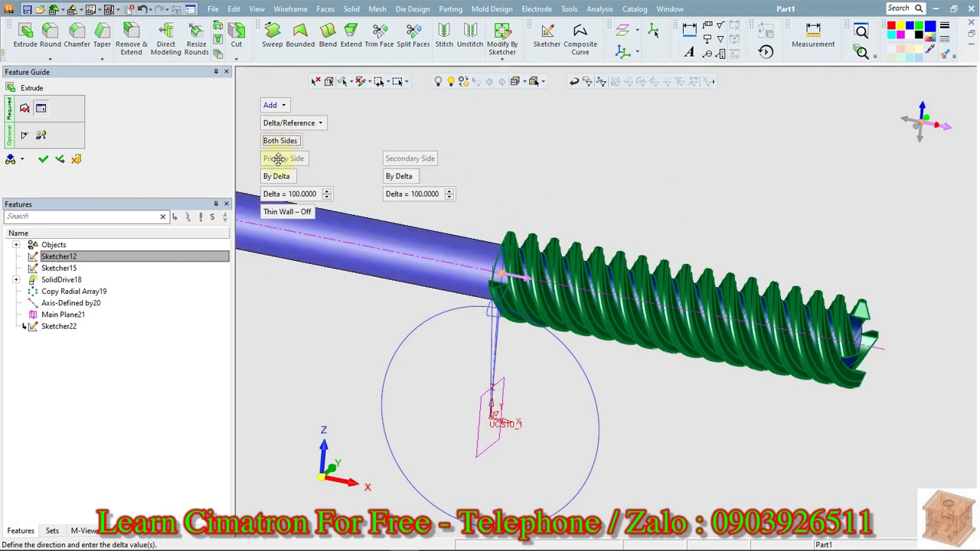
left_click(280, 176)
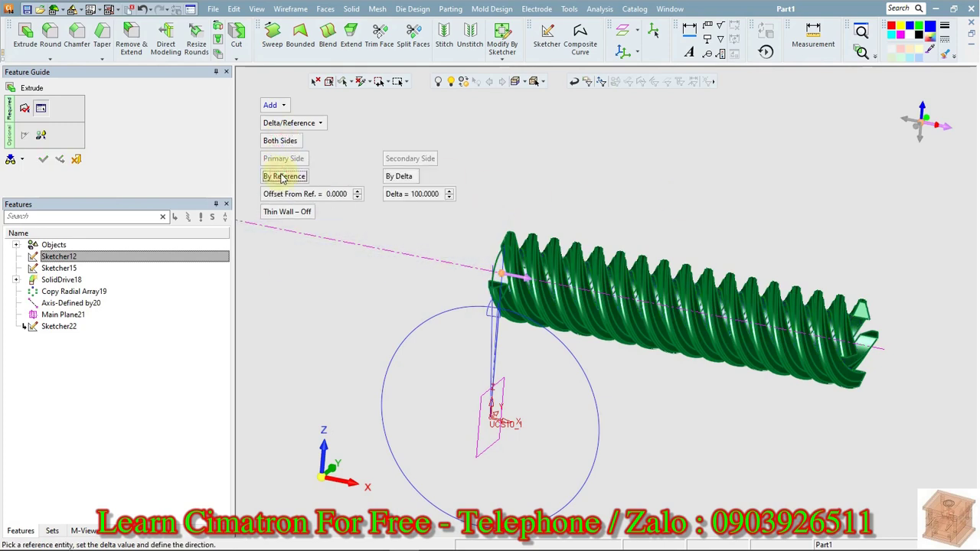
left_click(399, 177)
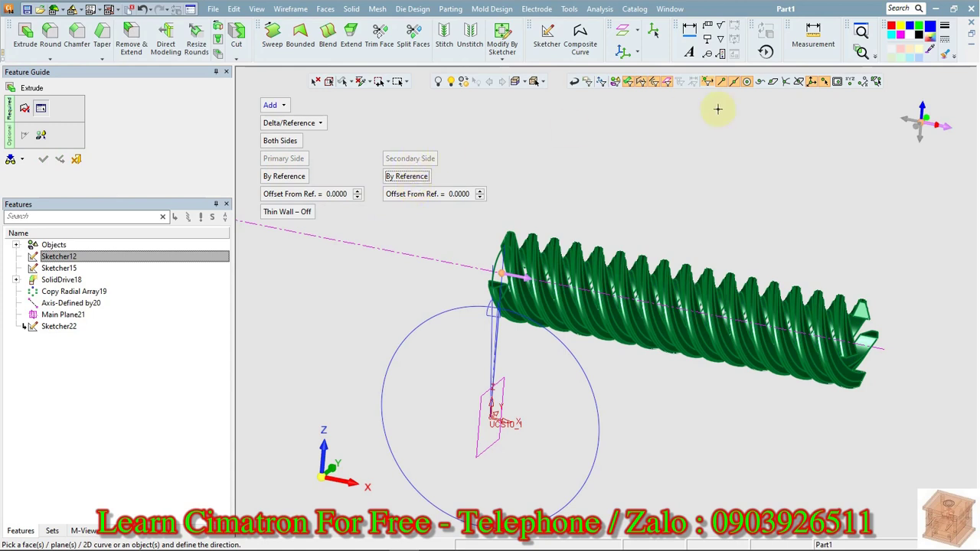
Pick thread end points at the worm's far and near ends as primary and secondary references, and accept the extrude
left_click(879, 339)
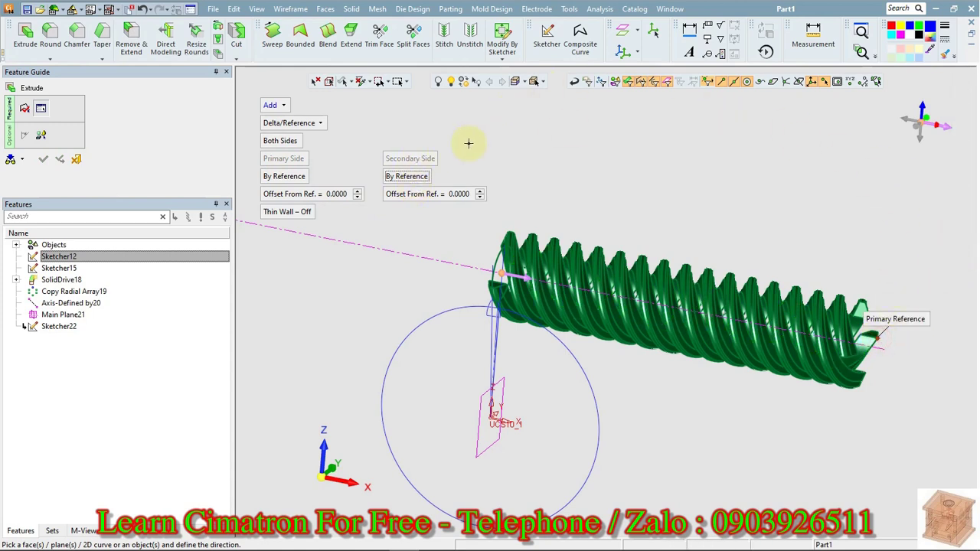
middle_click_drag(455, 232, 618, 219)
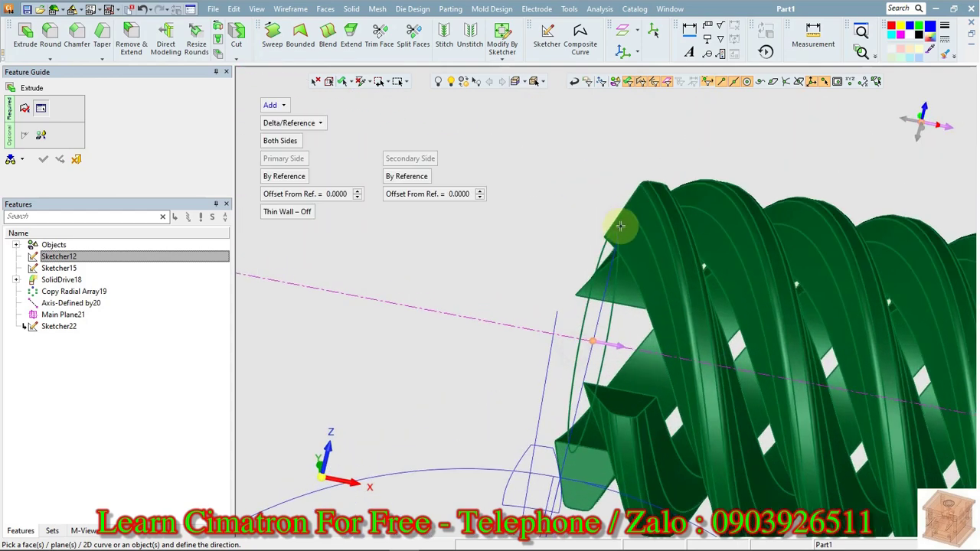
left_click(579, 299)
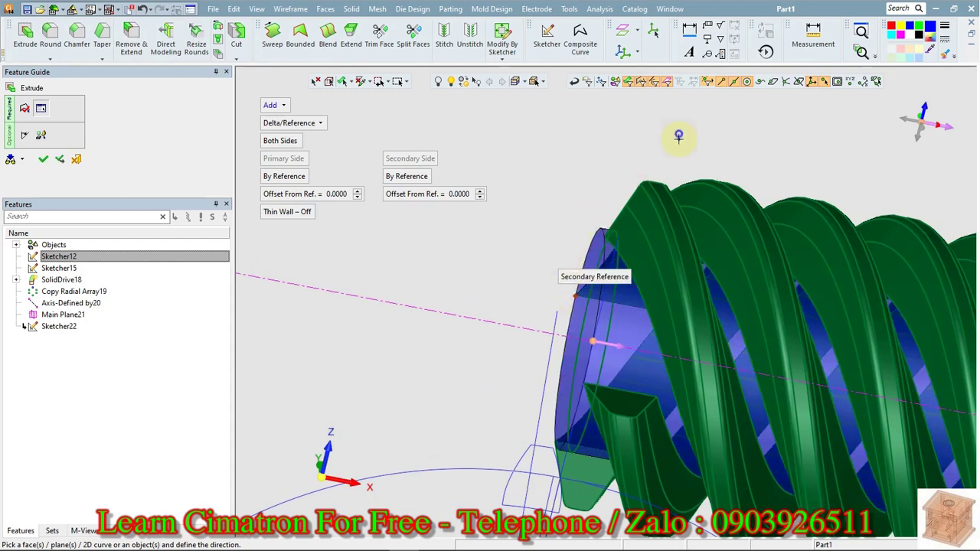
mouse_move(678, 136)
middle_mouse_down("ctrl")
mouse_move(727, 272)
mouse_move(700, 252)
mouse_move(707, 217)
mouse_move(634, 396)
middle_mouse_up("ctrl")
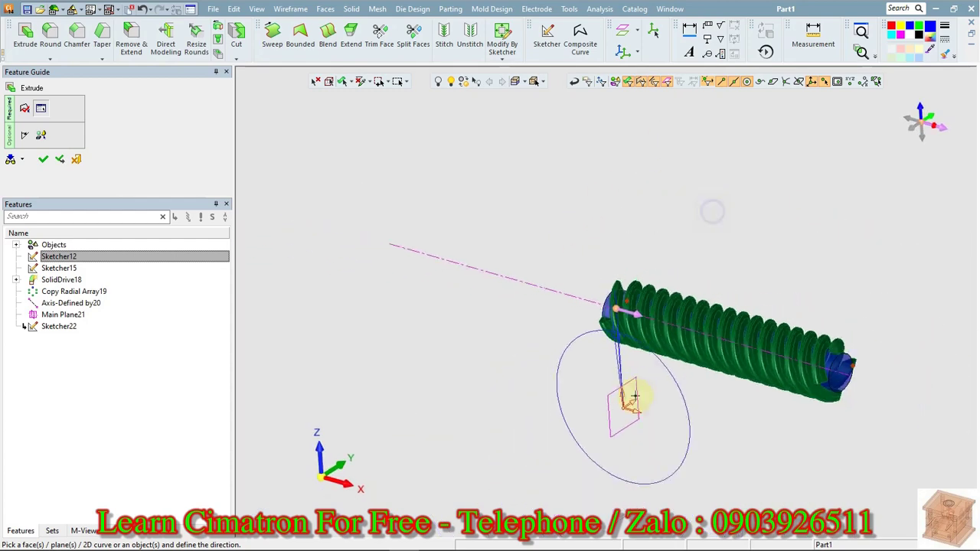
middle_click_drag(584, 252, 476, 224, "shift")
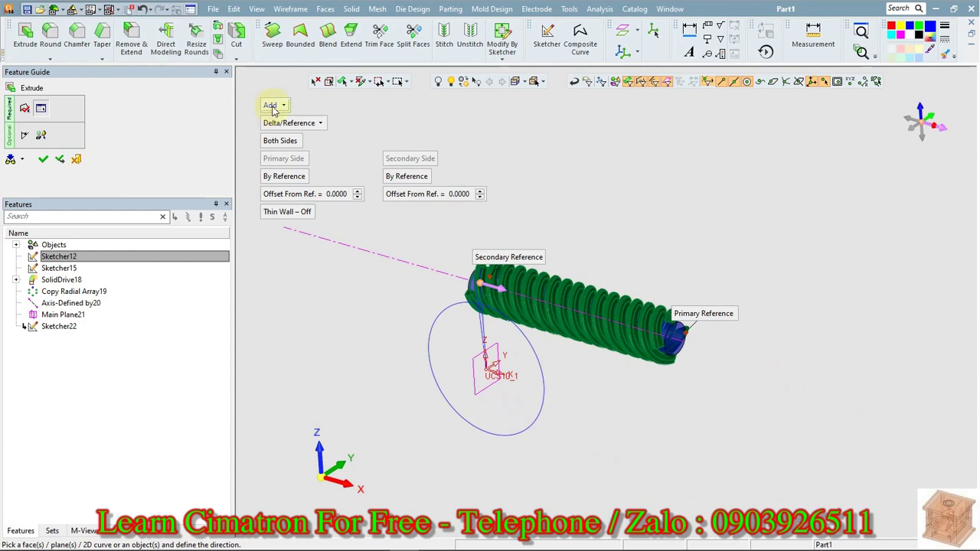
right_click(484, 150)
left_click(484, 148)
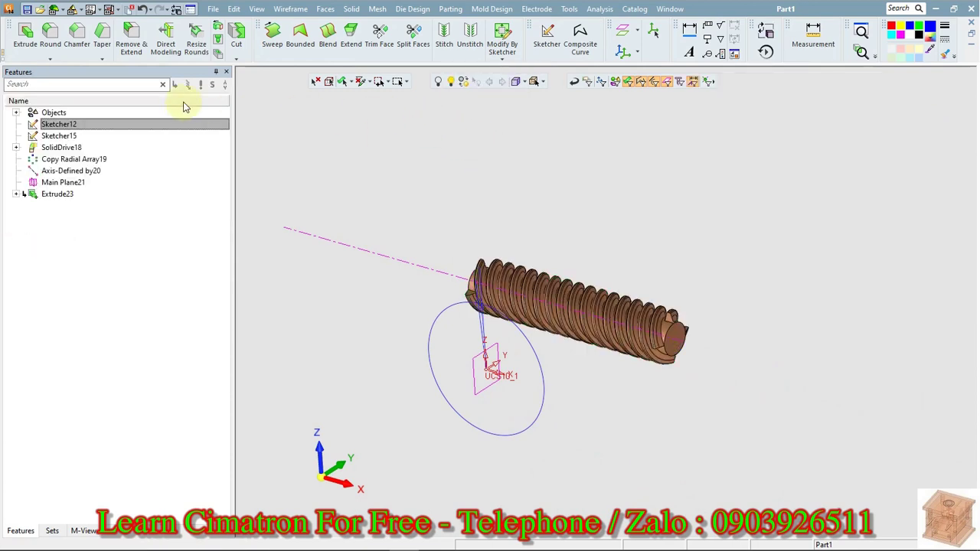
Reopen the worm core extrude for editing and open its primary-side offset from reference
left_click(69, 199)
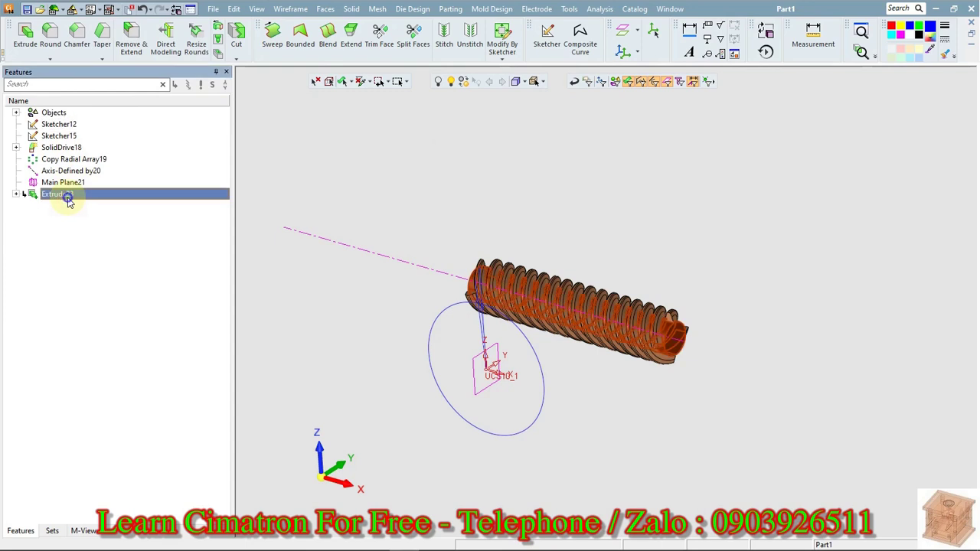
right_click(68, 199)
left_click(84, 201)
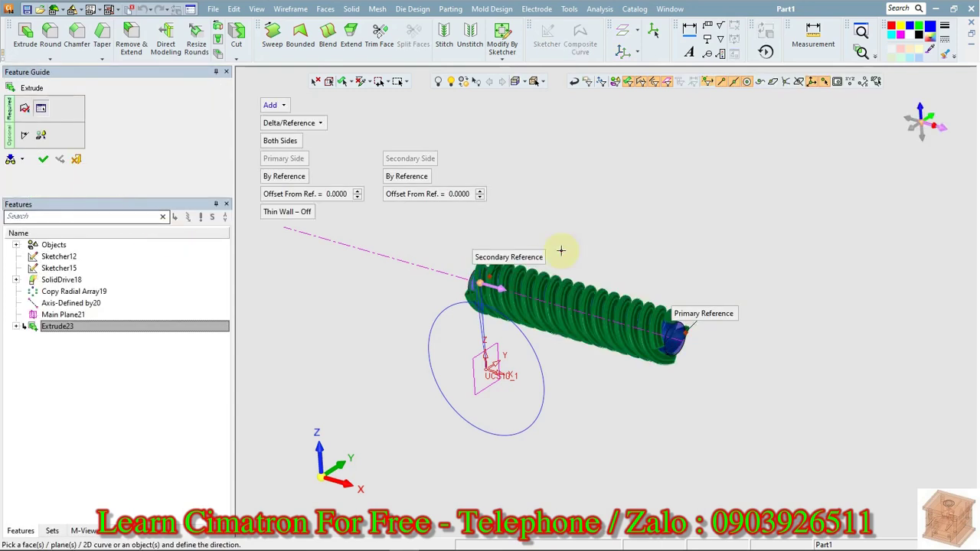
left_click(341, 194)
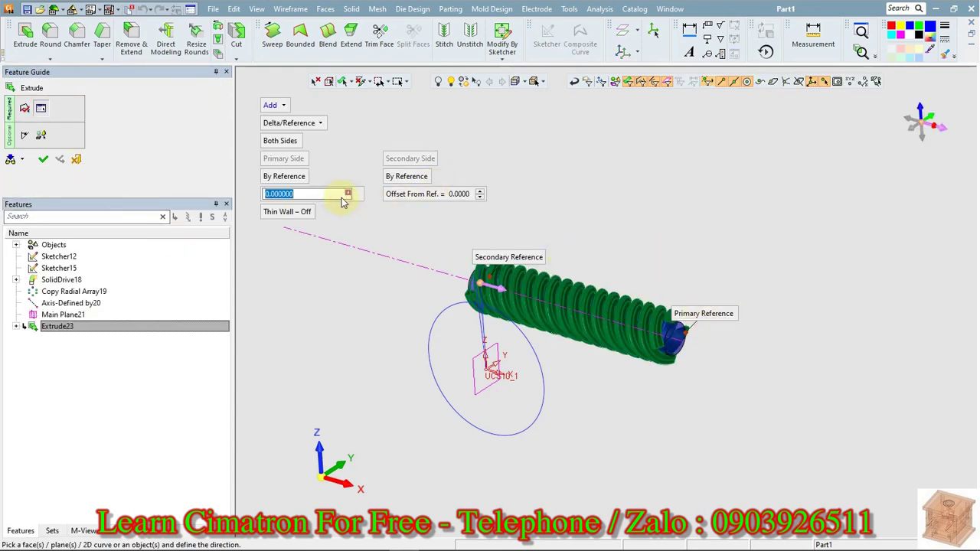
Extrude the worm's core cylinder with a 20 mm offset beyond both the primary and secondary references
type("20")
key("Return")
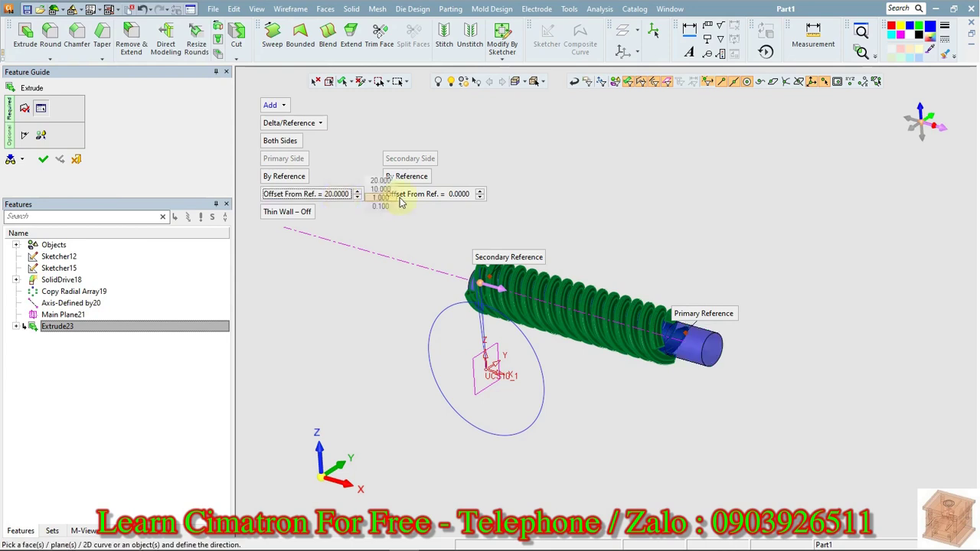
left_click(457, 196)
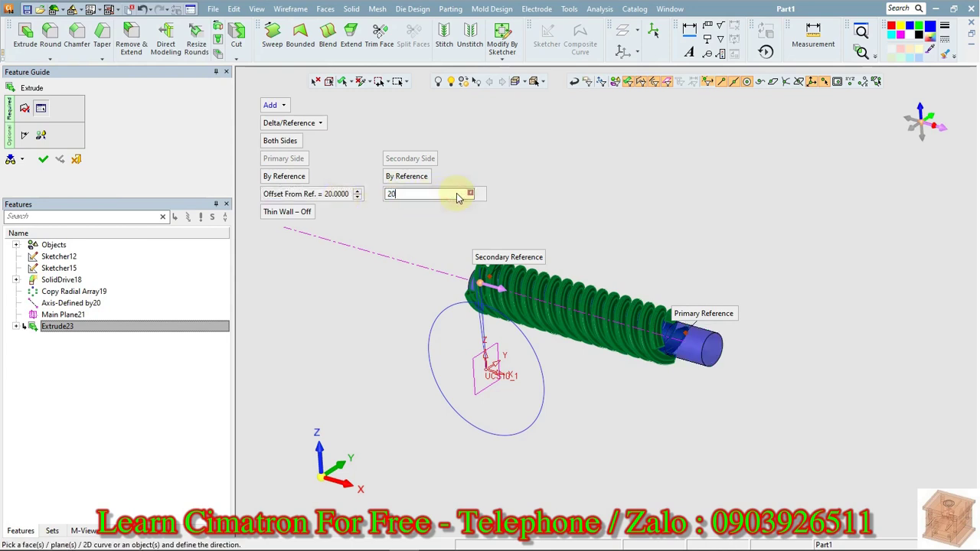
type("20")
key("Return")
right_click(547, 180)
left_click(555, 177)
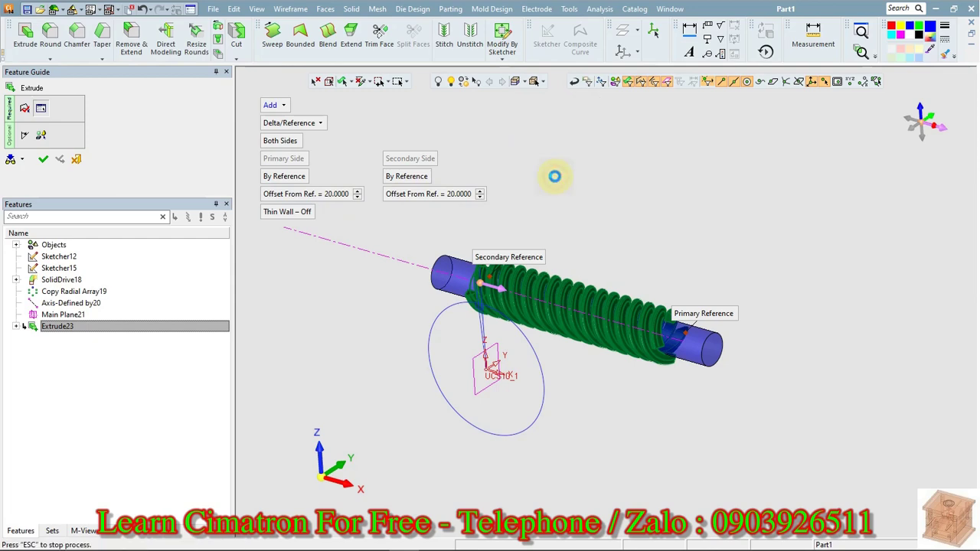
Remove the geometry of the long axis line running through the worm shaft
middle_click_drag(551, 227, 413, 149)
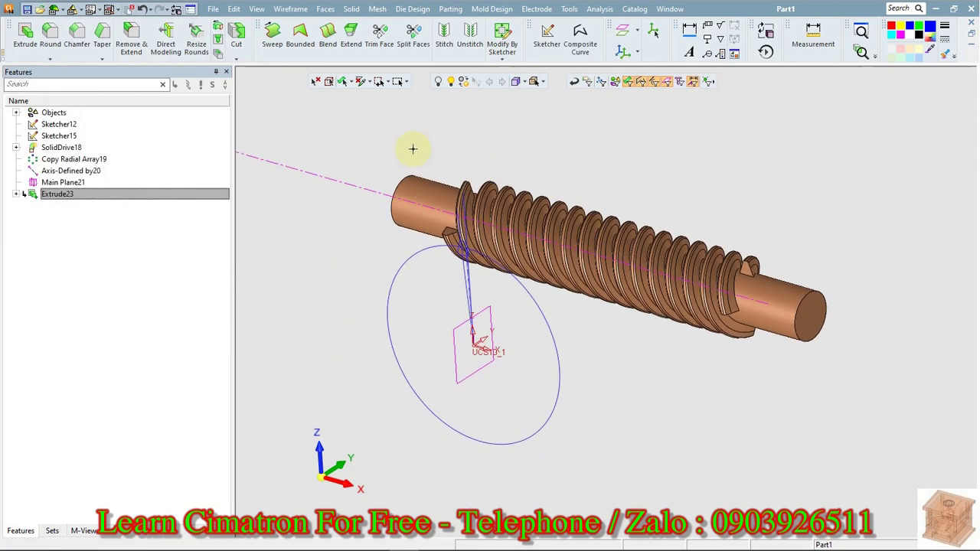
right_click(341, 198)
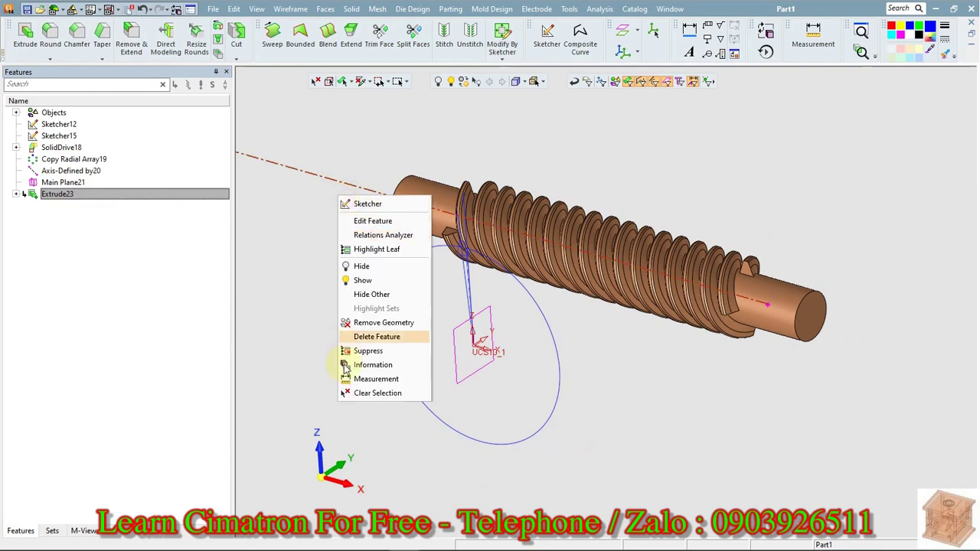
left_click(359, 323)
middle_click(319, 227)
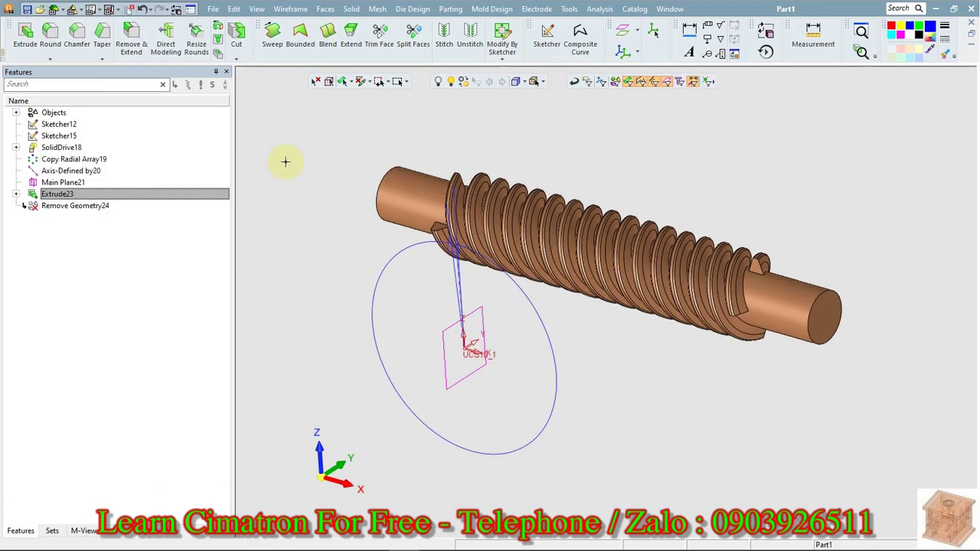
Create a new set named tv2 with the By Selection type
left_click(52, 530)
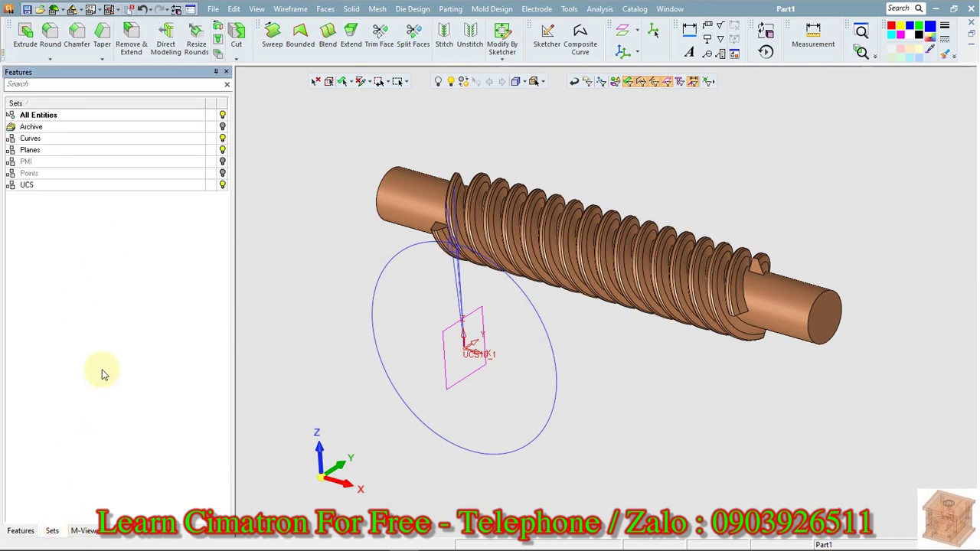
right_click(104, 306)
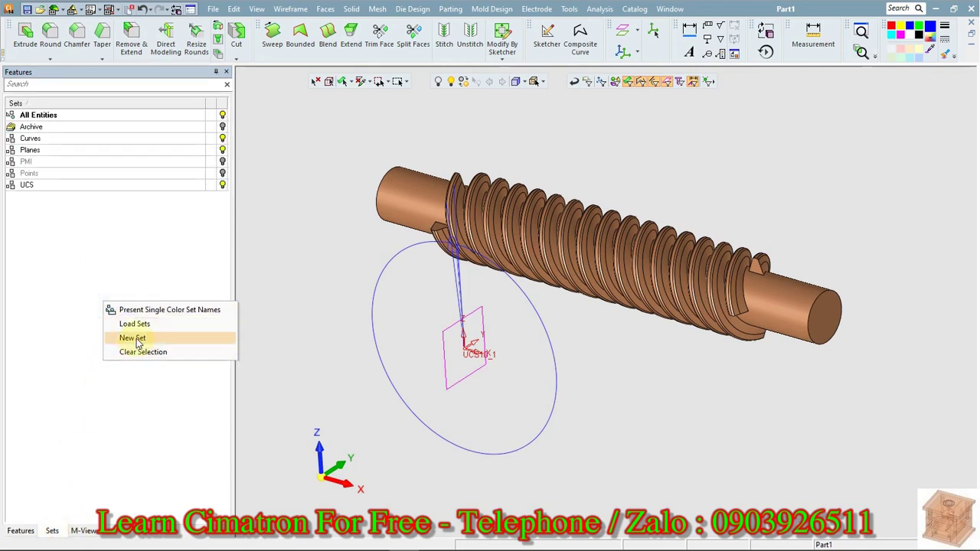
left_click(135, 340)
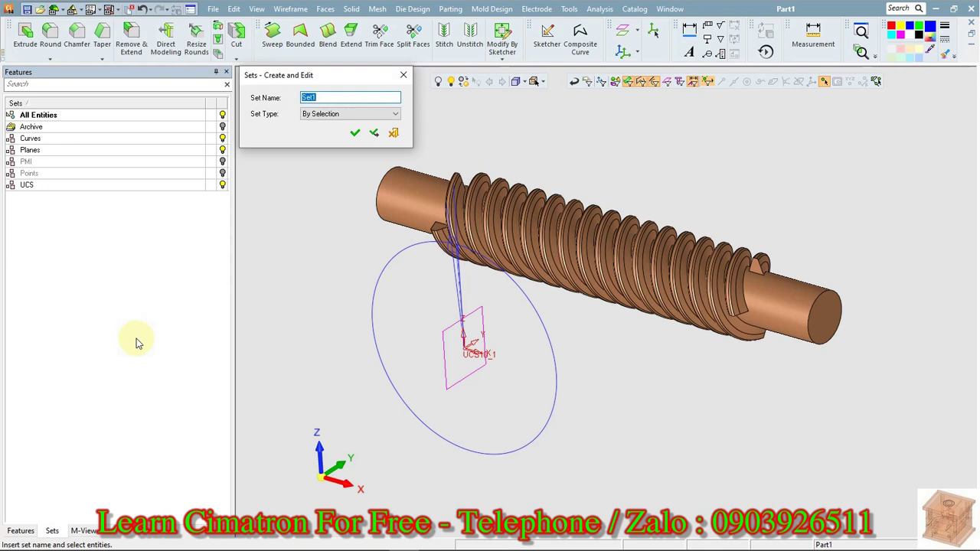
type("M")
left_click(354, 135)
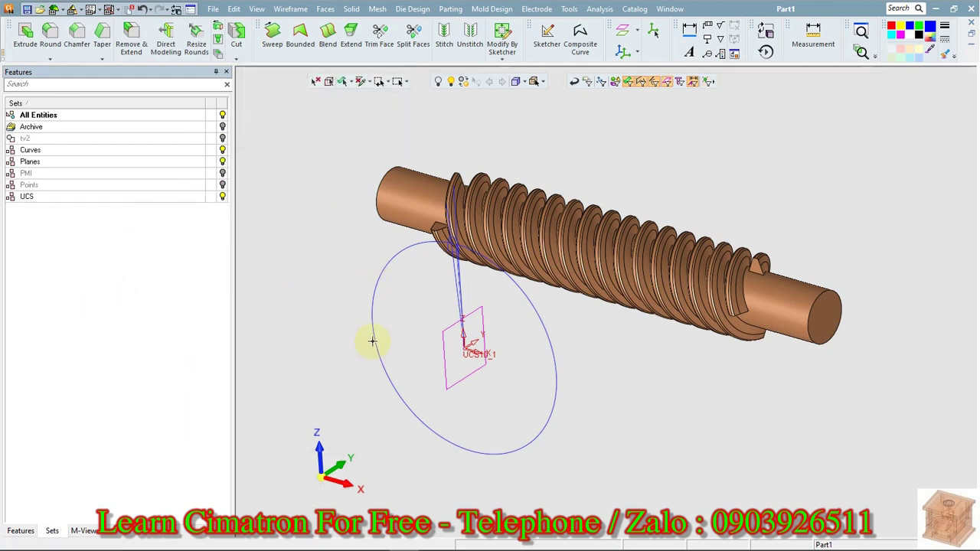
Edit the tv2 set to include the worm body
left_click(195, 140)
right_click(192, 134)
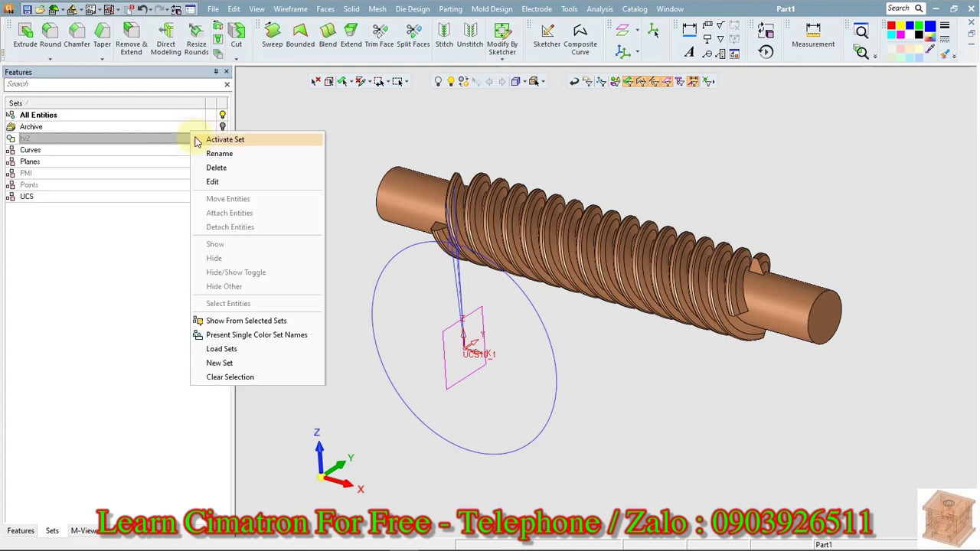
left_click(215, 182)
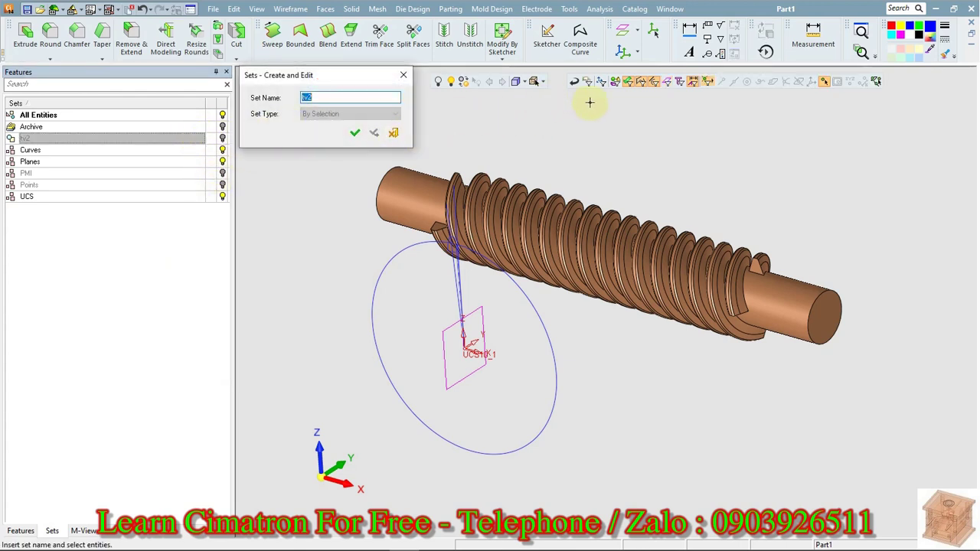
left_click(556, 218)
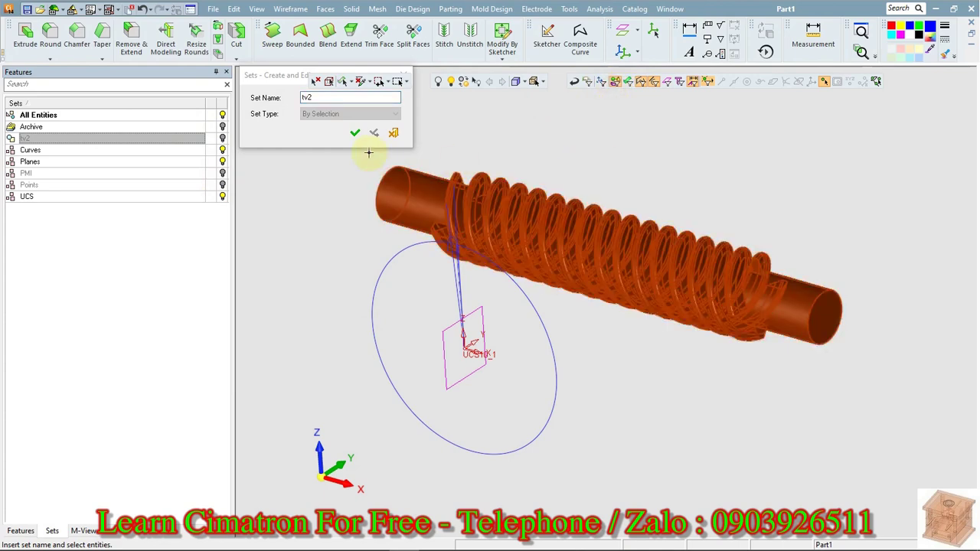
left_click(353, 135)
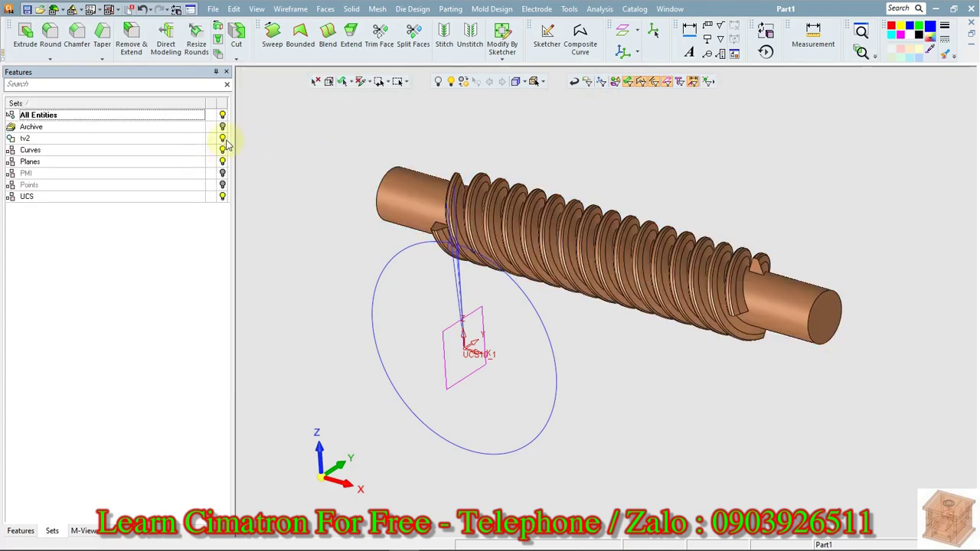
Hide the tv2 set, leaving the wheel sketches in front view, and bring up the desktop sheet with the worm gear parameters
left_click(222, 139)
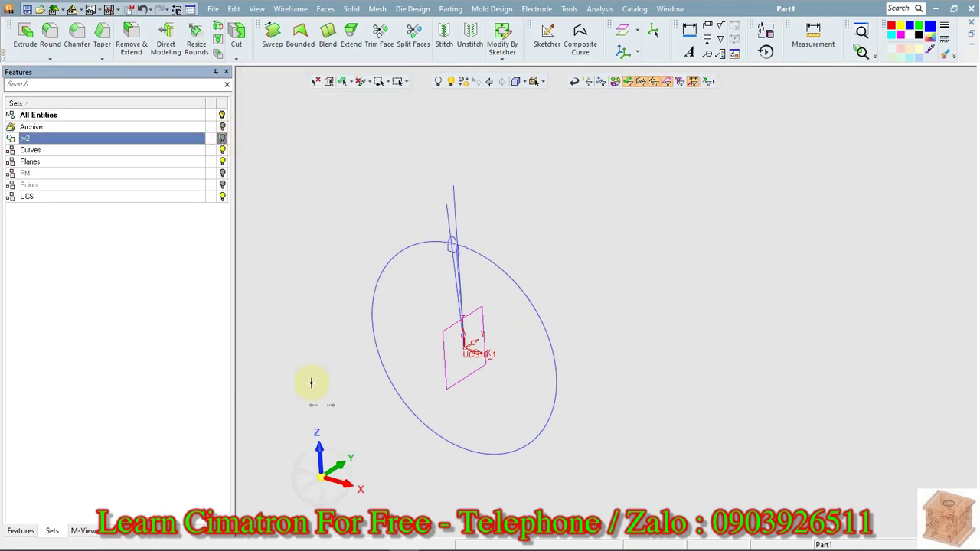
left_click(307, 471)
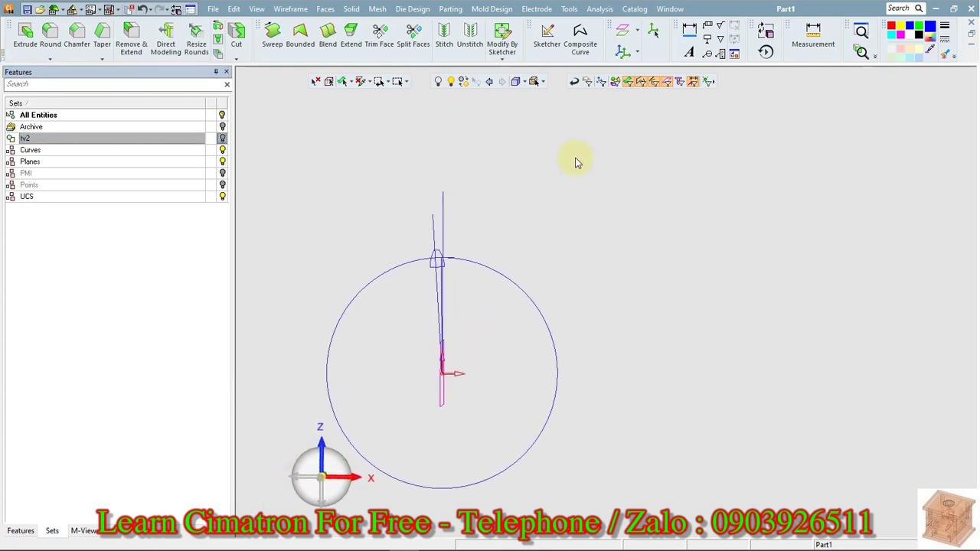
scroll(512, 298, "down", 3)
scroll(606, 324, "up", 2)
scroll(364, 383, "up", 1)
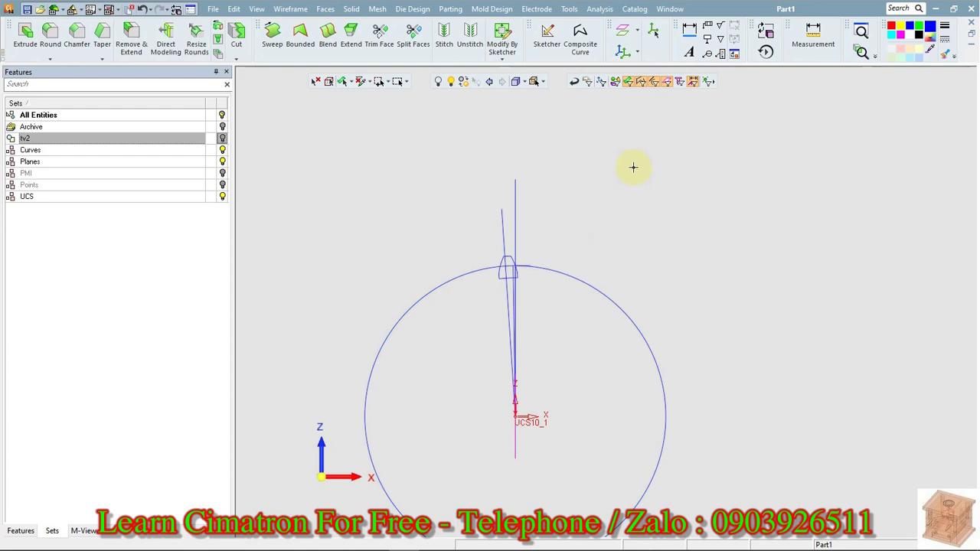
scroll(652, 160, "down", 1)
scroll(651, 123, "up", 2)
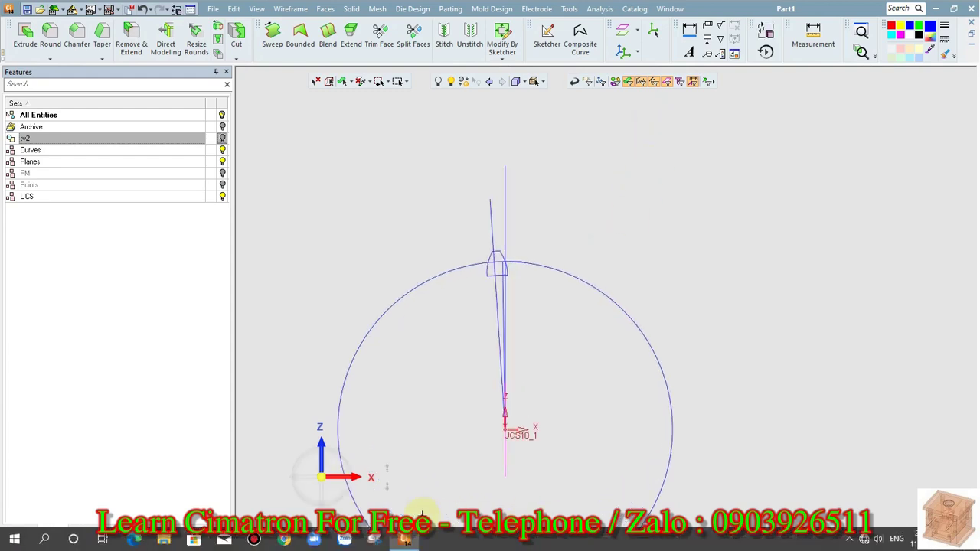
left_click(408, 540)
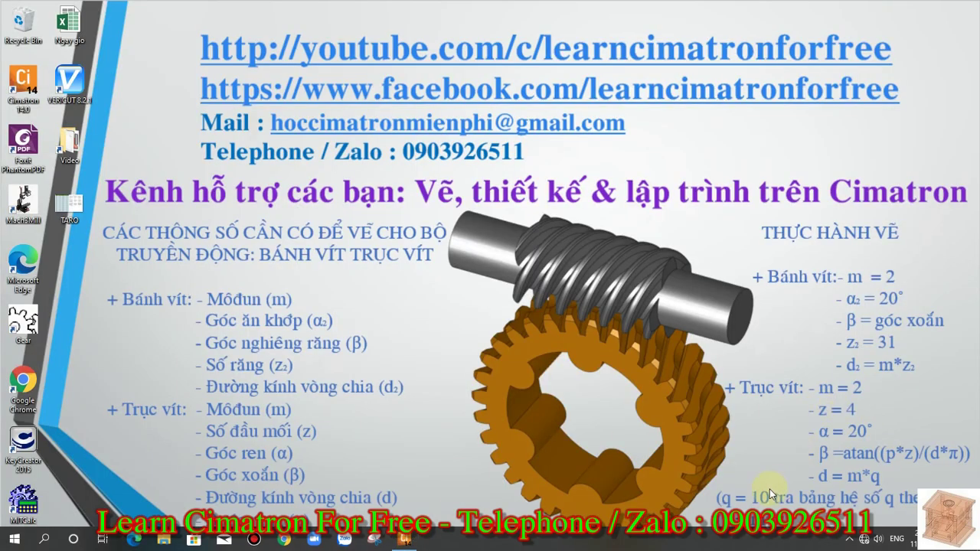
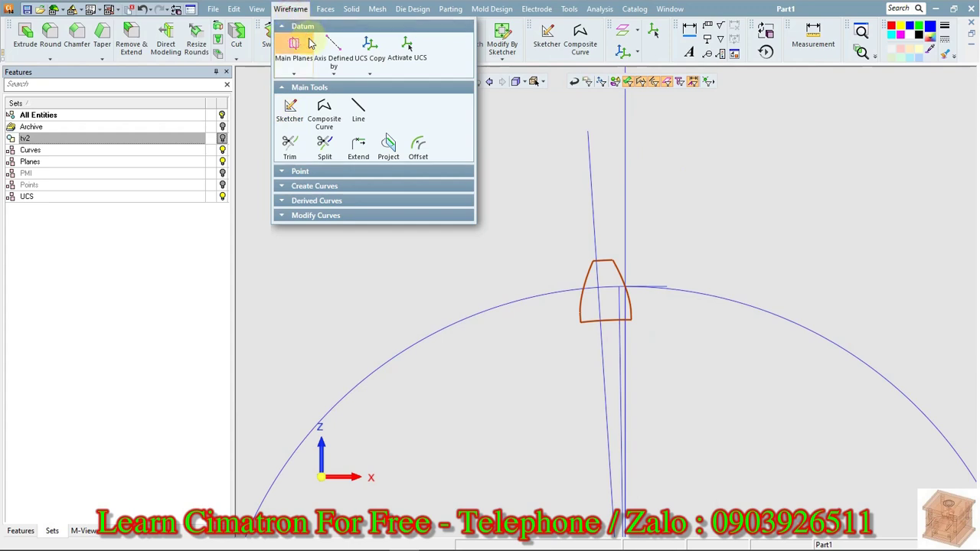
Draw a two-point line from the midpoint of the tooth profile's base to the UCS origin
left_click(359, 107)
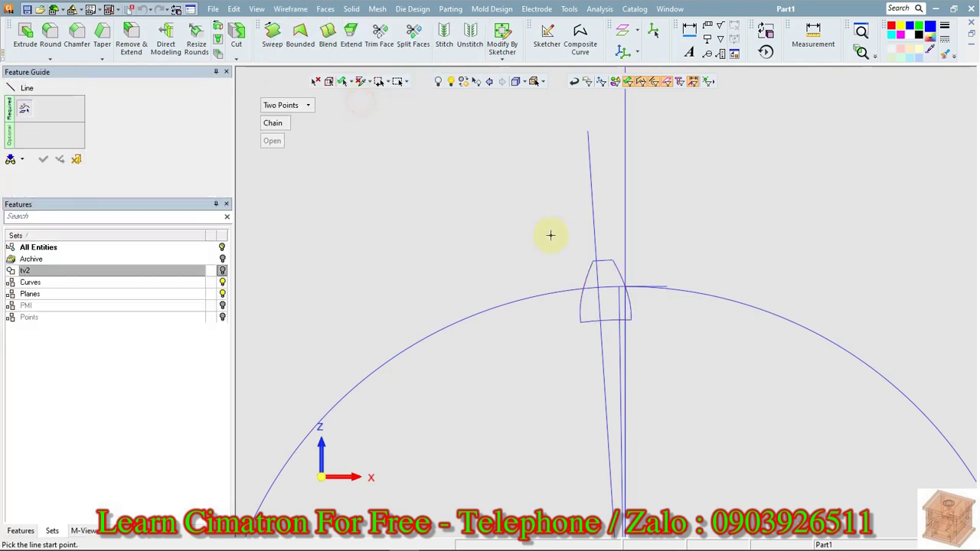
left_click(605, 322)
scroll(622, 522, "down", 3)
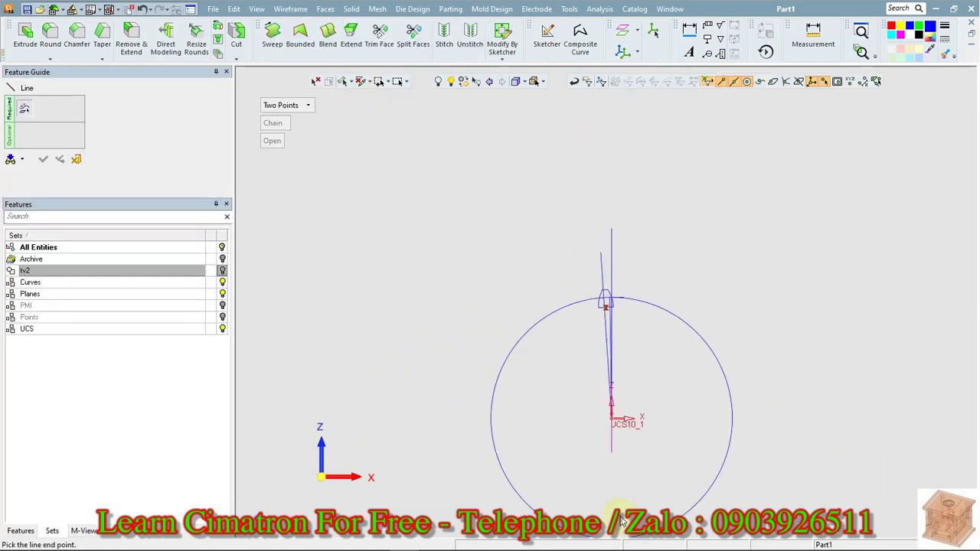
left_click(612, 413)
left_click(643, 378)
Measure the angle between the new tooth centre line and the vertical line through the origin
scroll(613, 306, "up", 5)
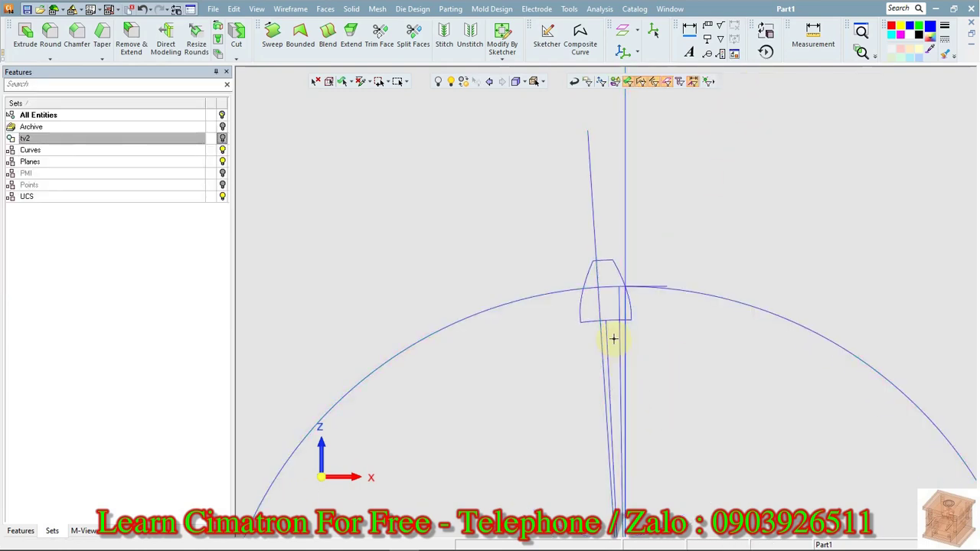
left_click(831, 37)
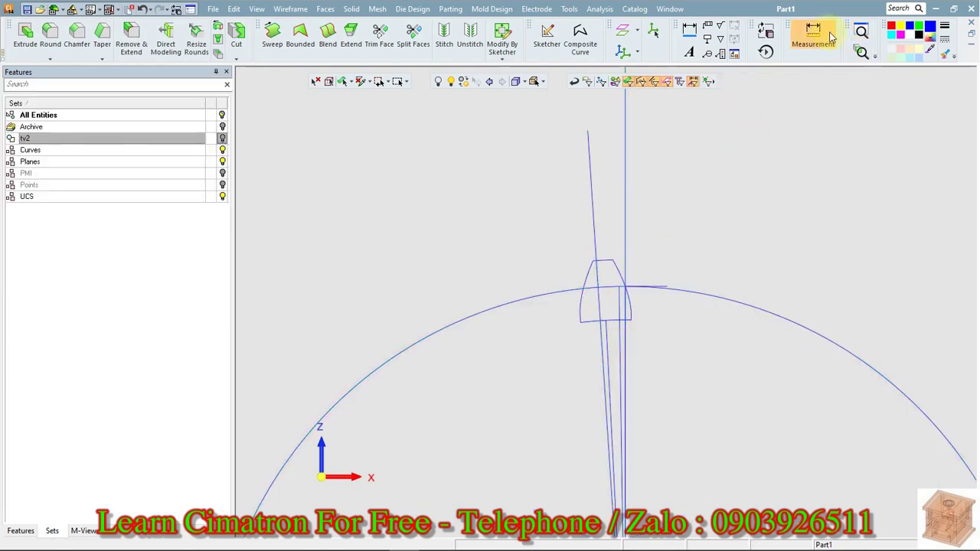
left_click(610, 347)
left_click(621, 350)
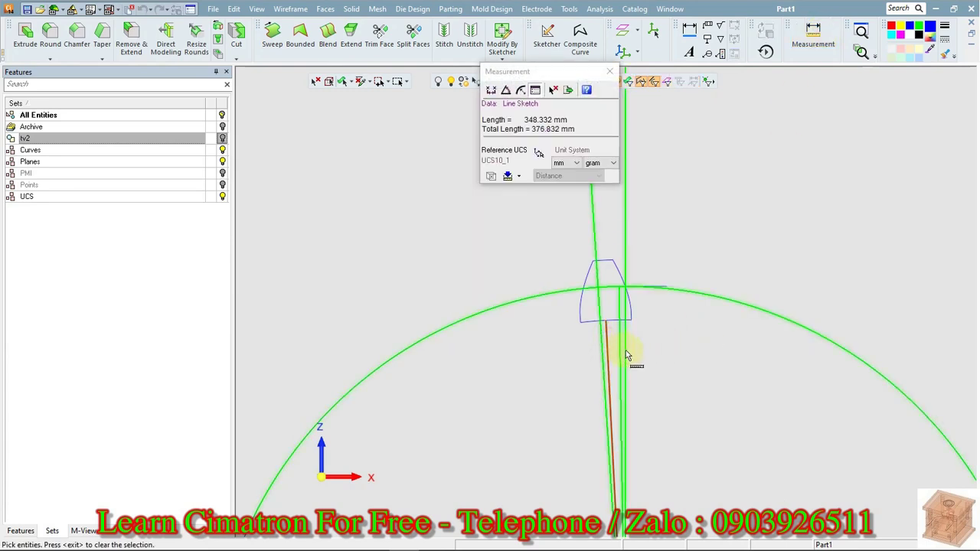
left_click(627, 354)
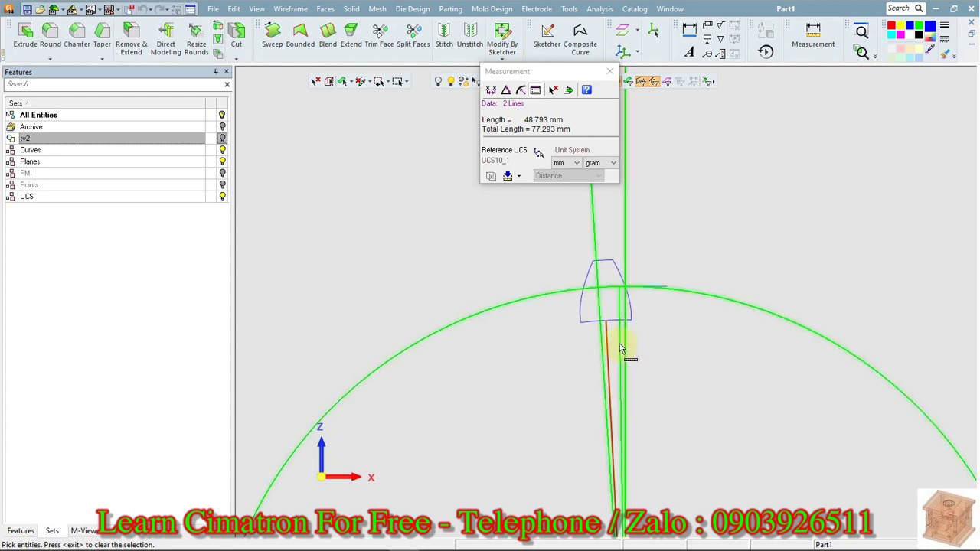
left_click(505, 90)
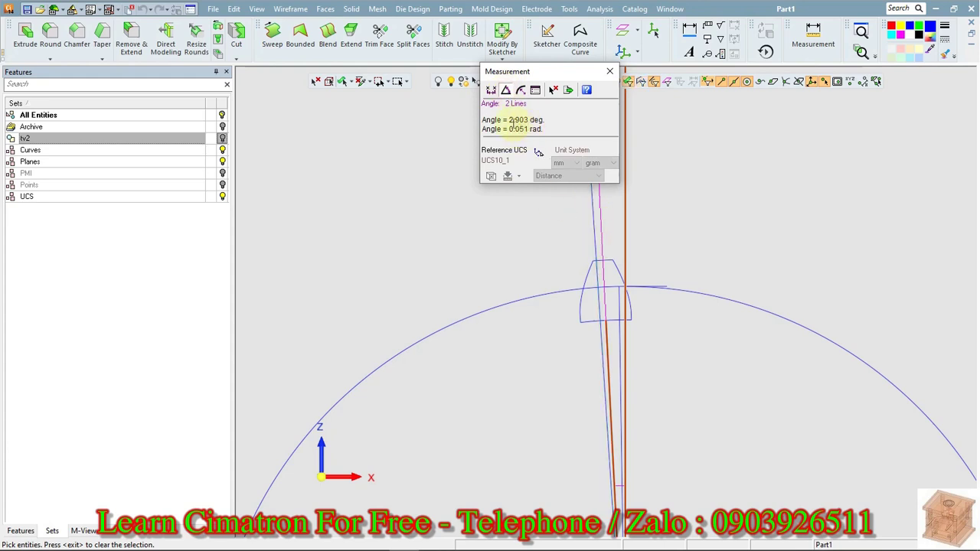
double_click(516, 119)
middle_click(672, 186)
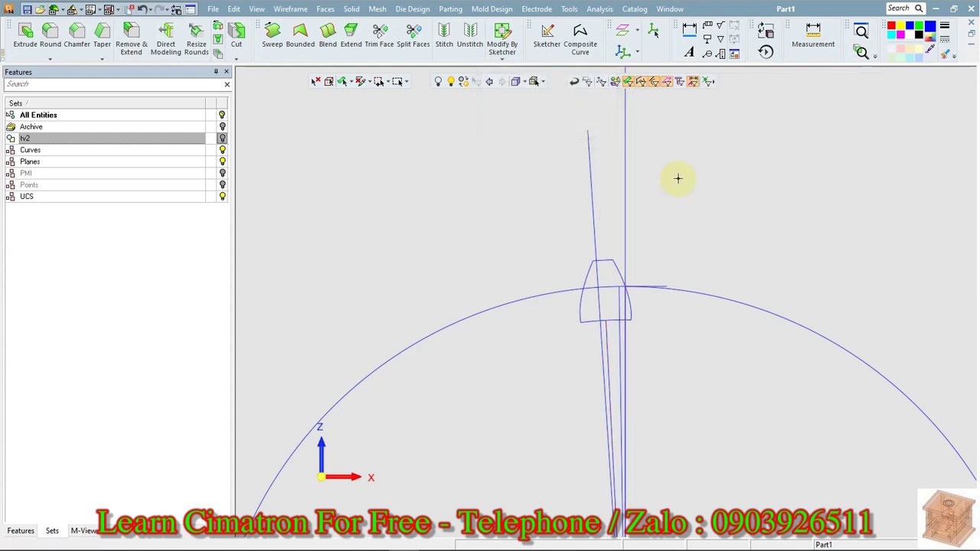
Rotate the tooth profile 2.903 degrees about the pitch circle's centre with Move Radial to align it with the vertical line
left_click(234, 8)
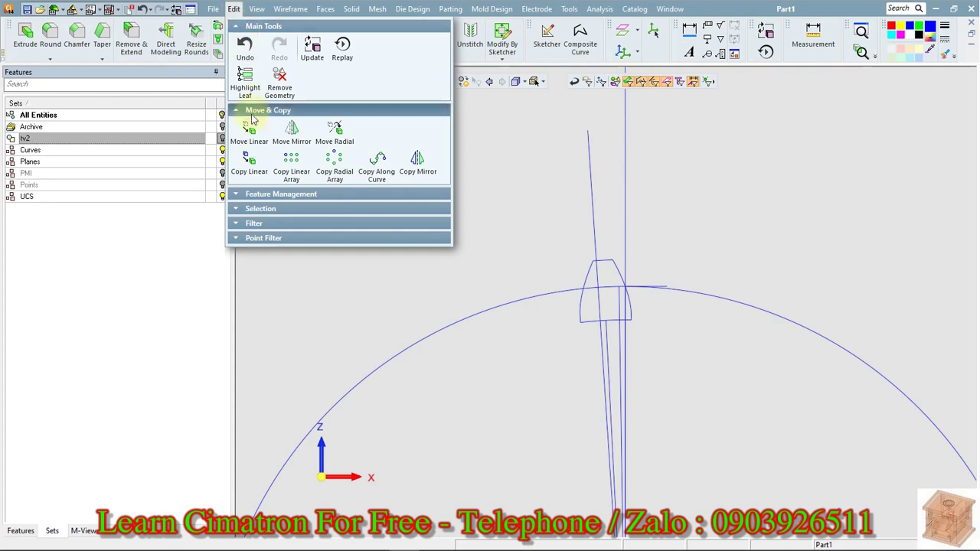
left_click(332, 130)
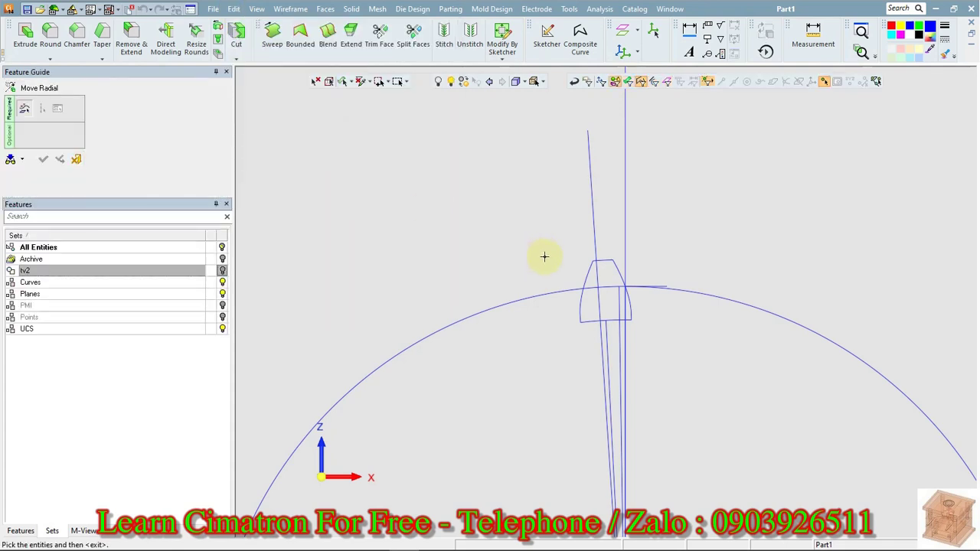
left_click(590, 278)
middle_click(556, 242)
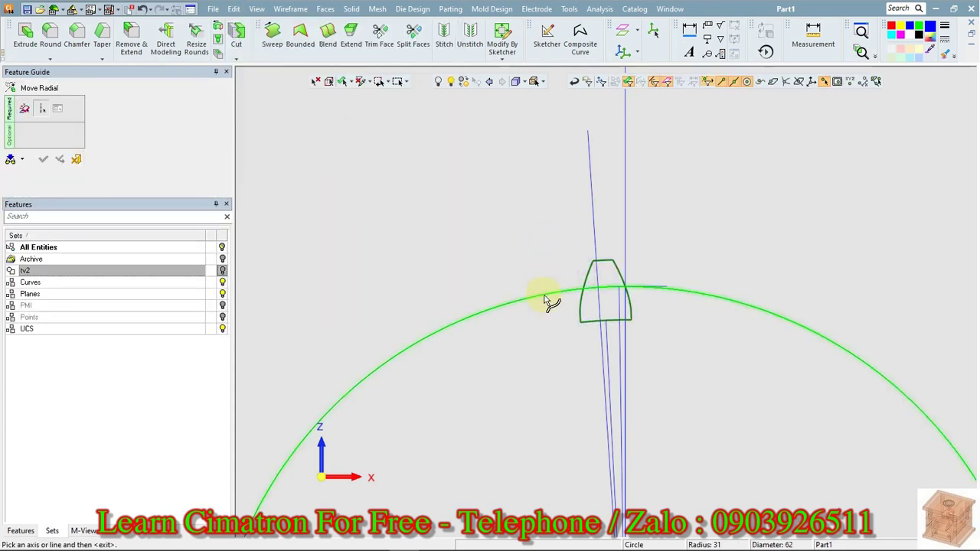
left_click(546, 300)
left_click(285, 106)
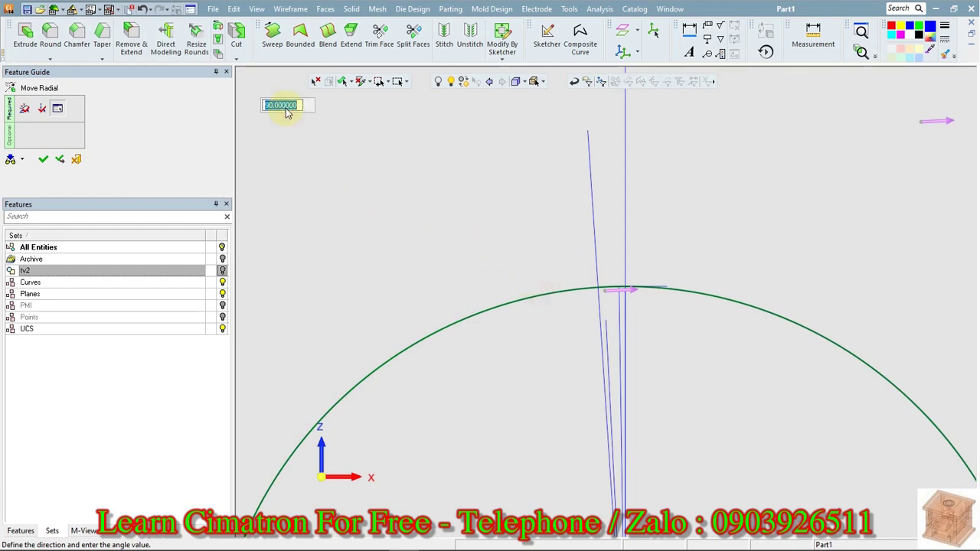
type("2.903")
key("Return")
right_click(390, 213)
left_click(390, 212)
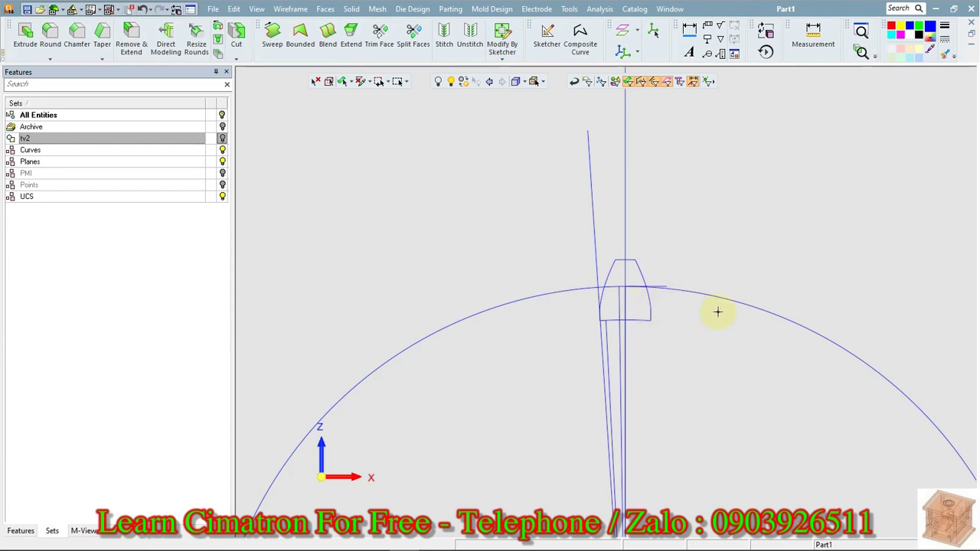
Remove the geometry of the helper line drawn from the old tooth base midpoint to the origin
right_click(611, 360)
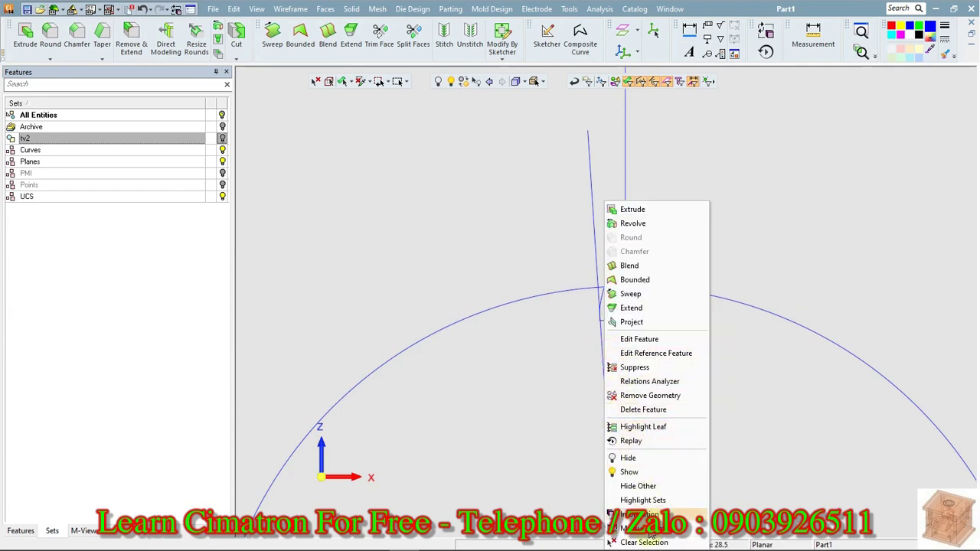
left_click(648, 396)
middle_click(648, 389)
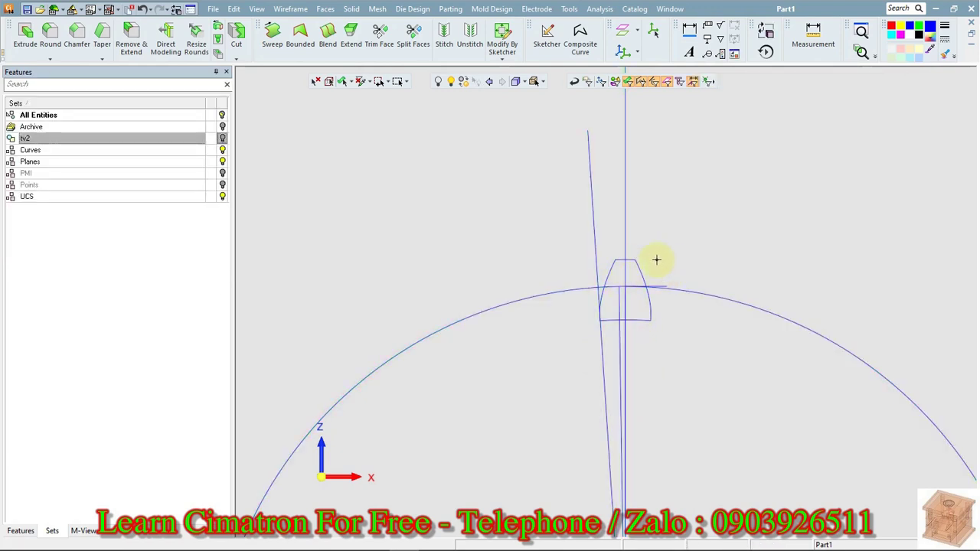
Start a Move Radial of the tooth profile with the vertical line through the origin as the rotation axis
left_click_drag(337, 464, 725, 227)
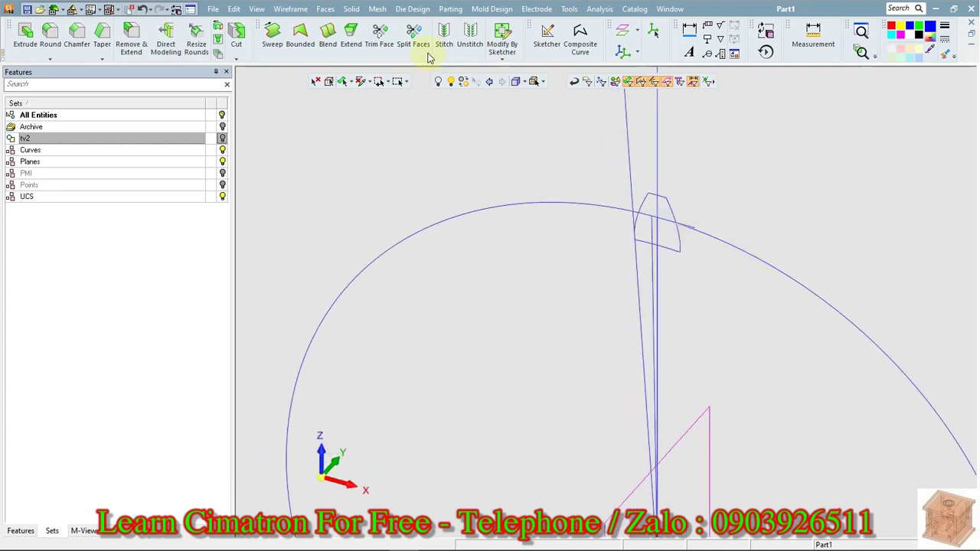
left_click(234, 9)
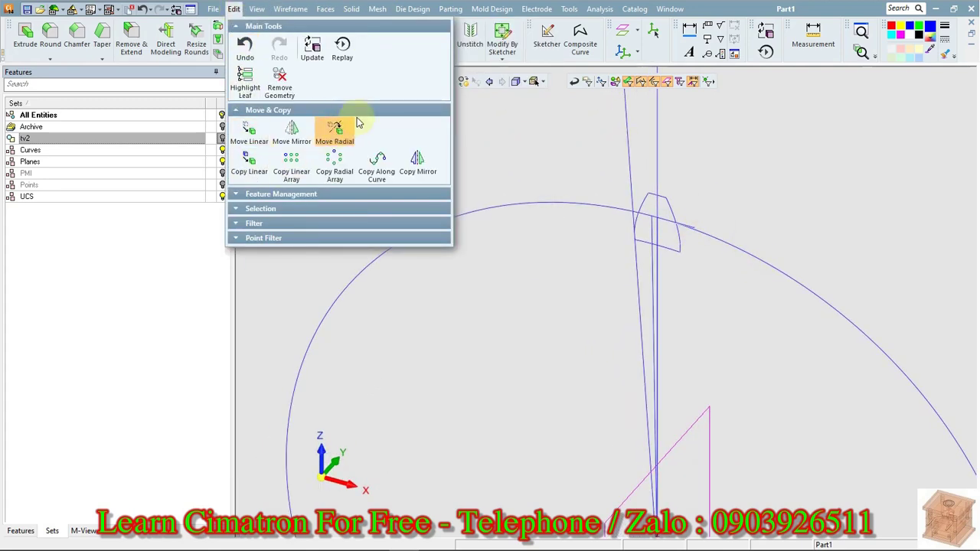
left_click(334, 132)
left_click(663, 196)
middle_click(697, 164)
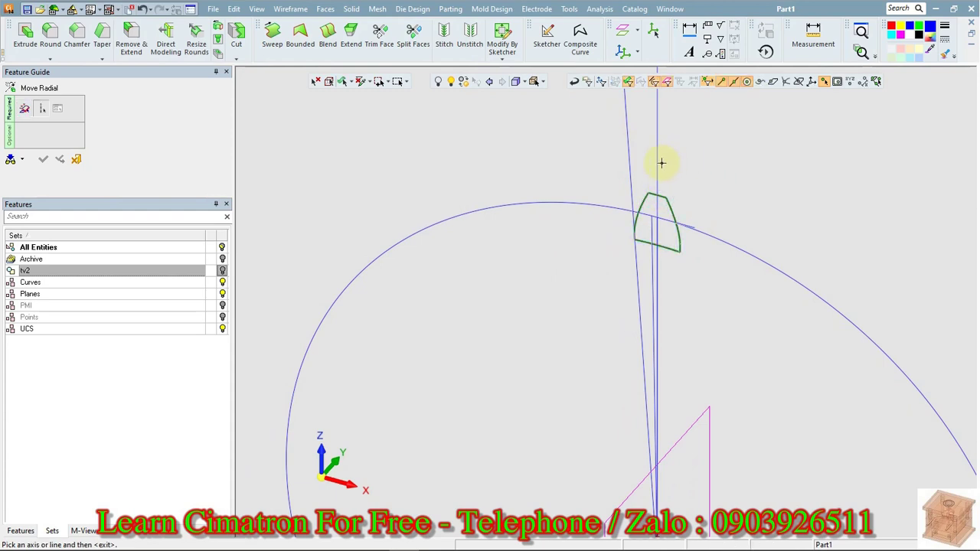
left_click(661, 163)
middle_click(661, 167)
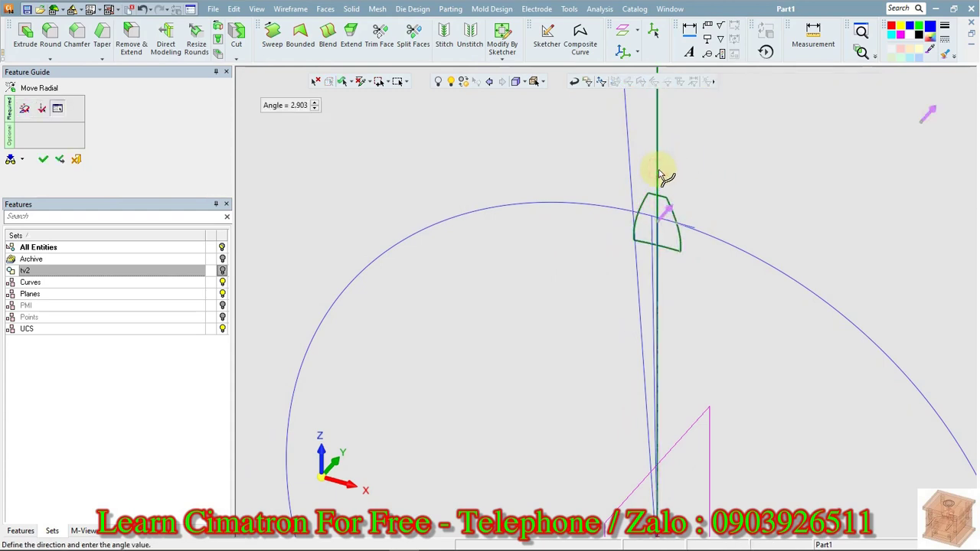
right_click(316, 106)
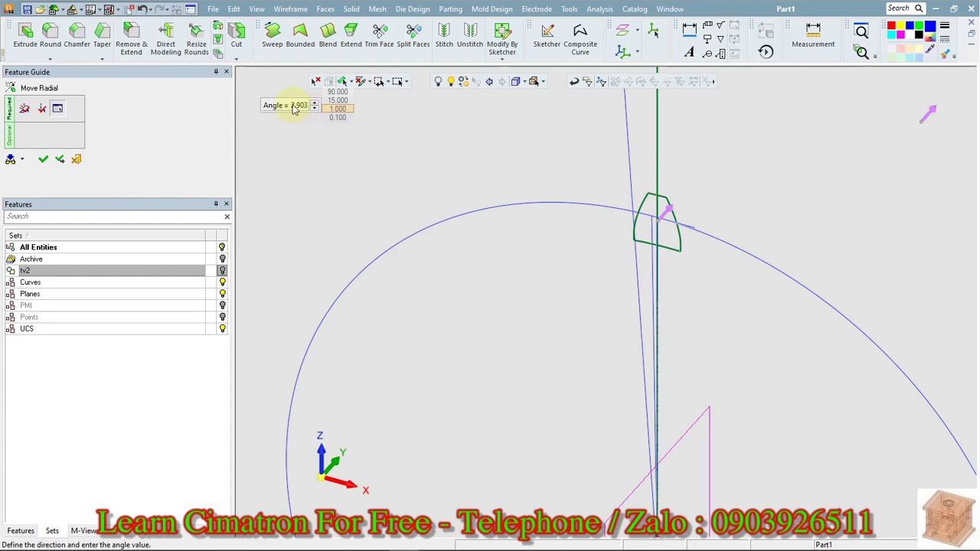
left_click(295, 108)
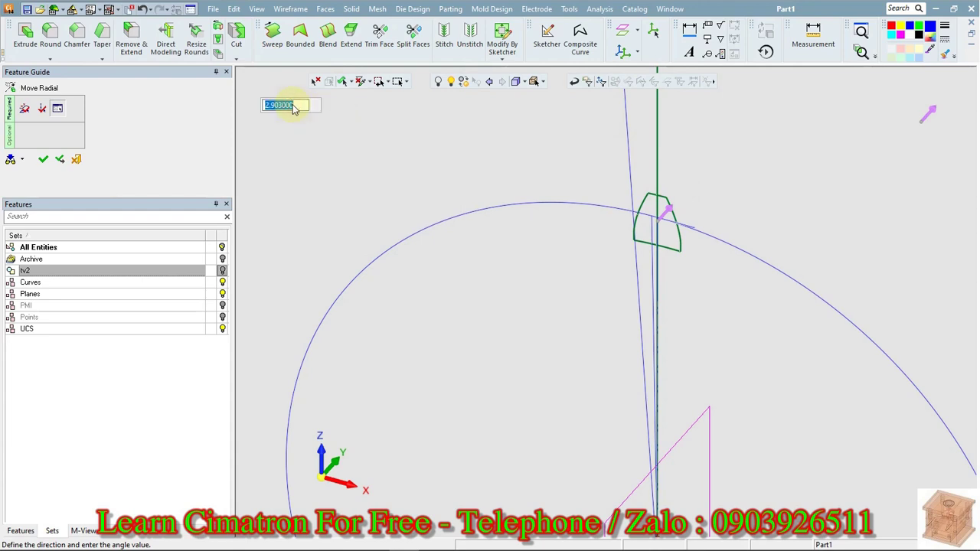
type("atan((")
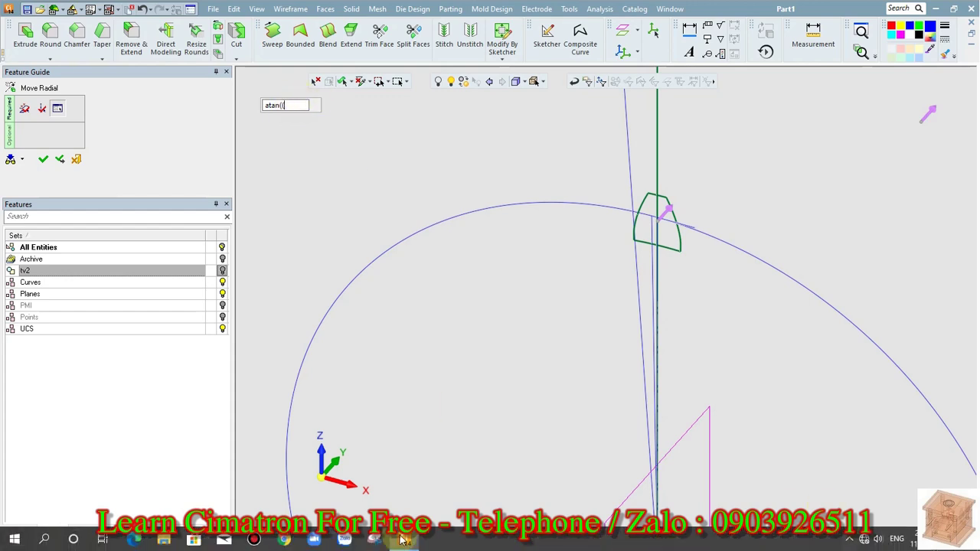
left_click(405, 543)
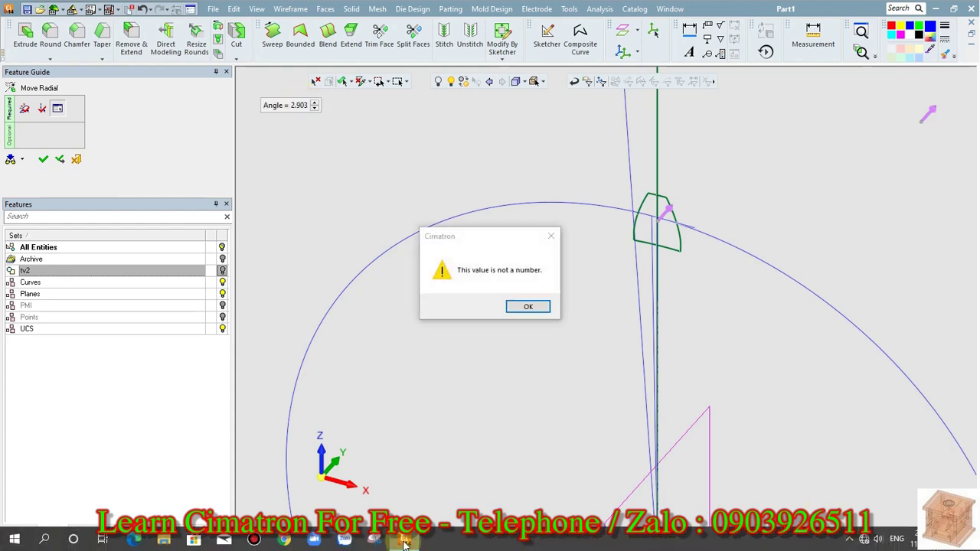
left_click(525, 308)
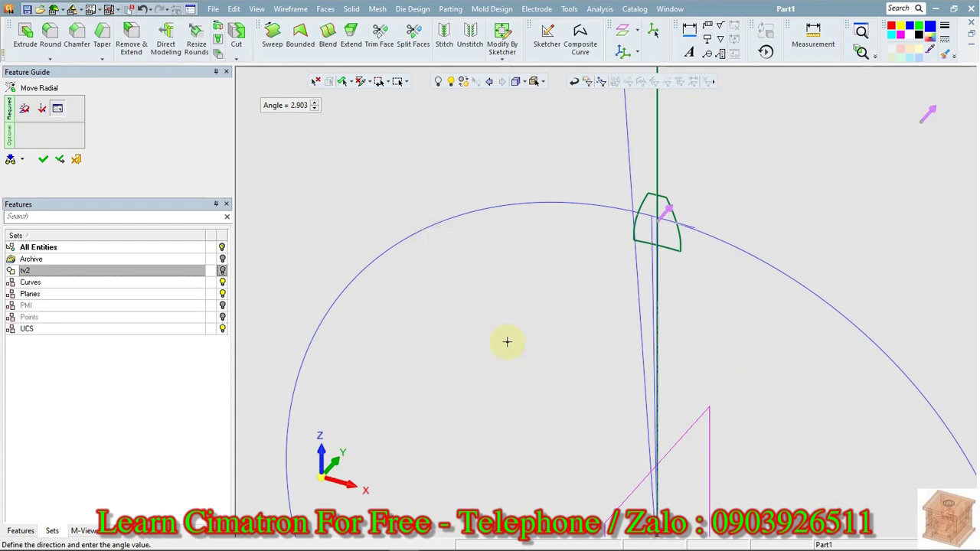
Look up the worm's helix angle formula in the notes on the desktop background and return to the part
mouse_move(403, 539)
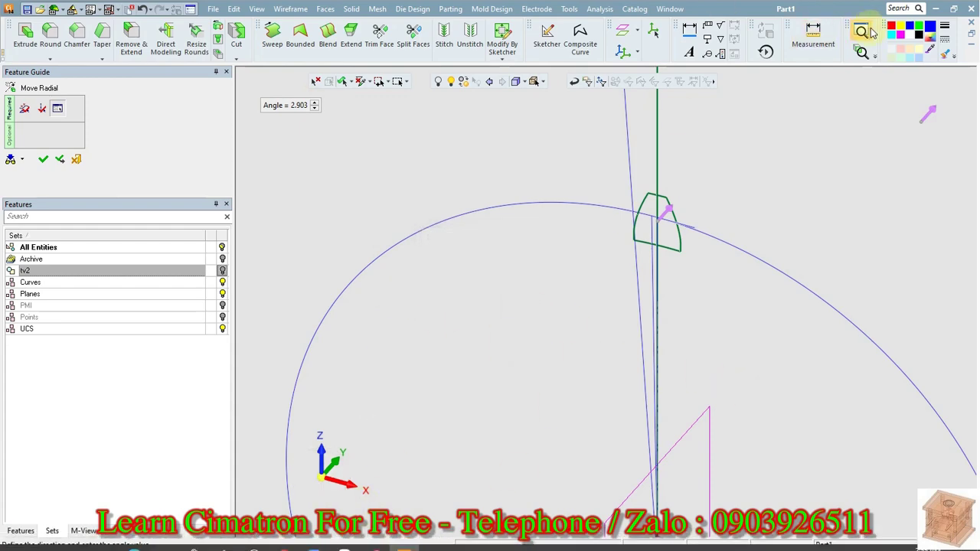
left_click(937, 9)
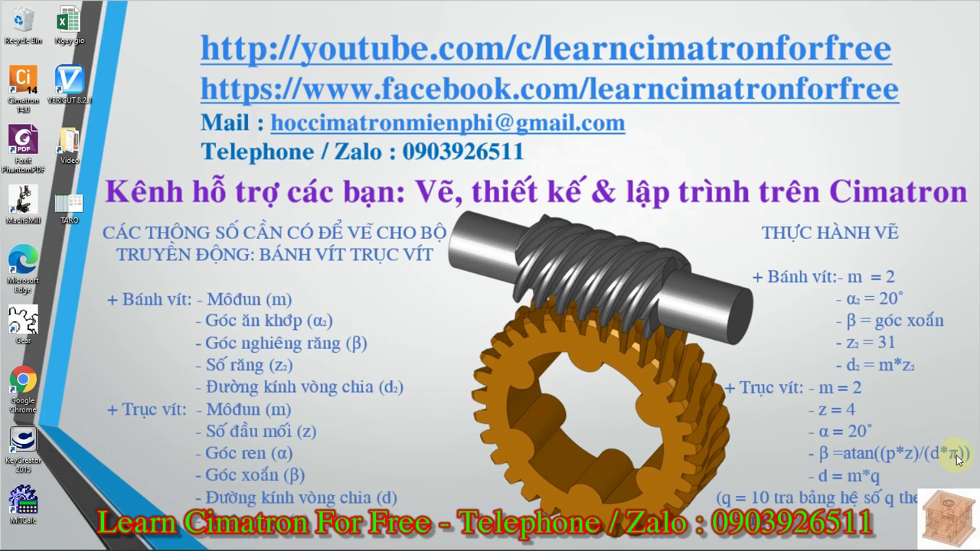
mouse_move(547, 547)
left_click(409, 540)
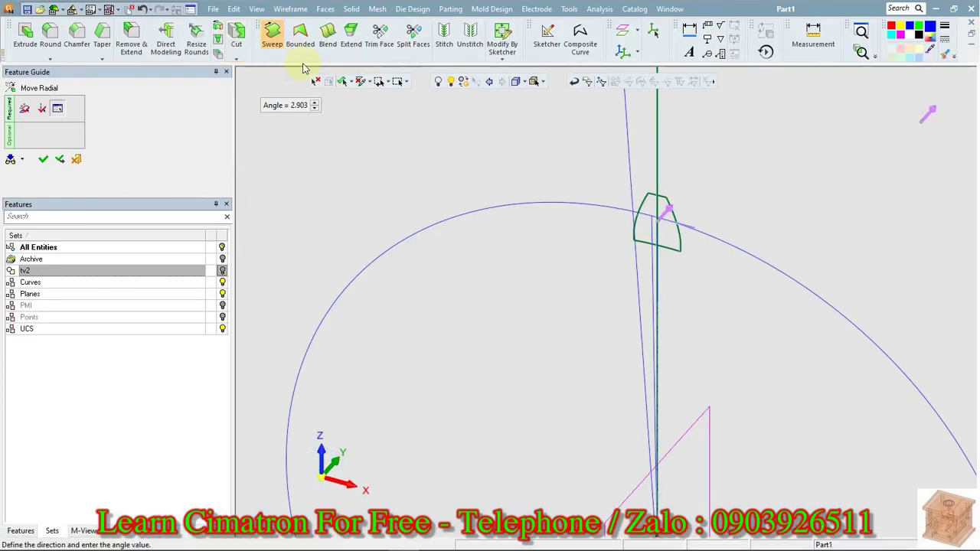
Set the rotation angle with the formula atan((2*pi*4)/(20*pi))
left_click(292, 107)
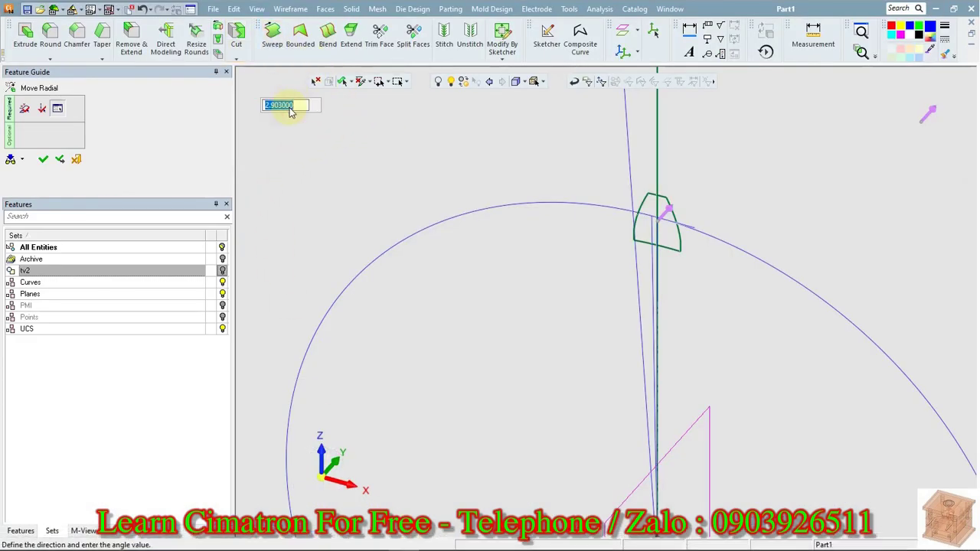
type("atan((")
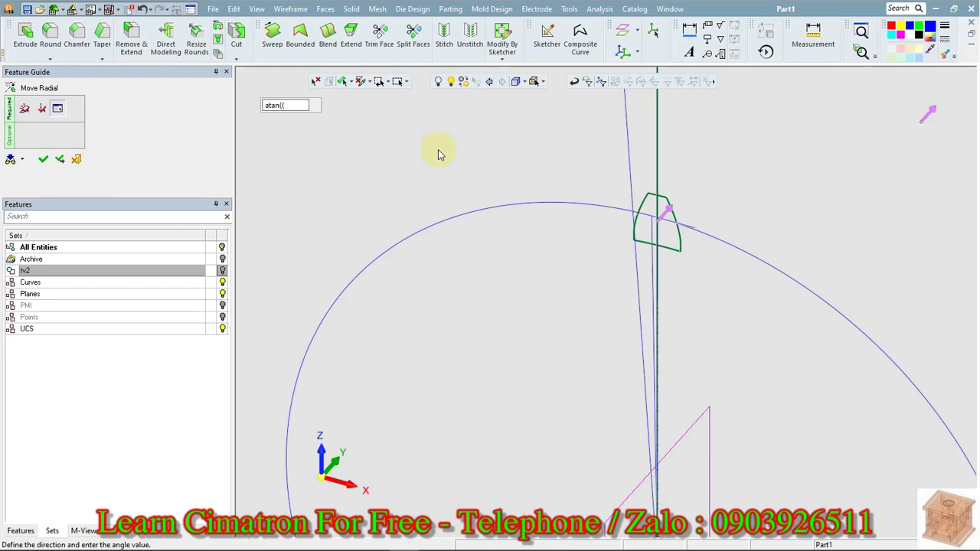
type("2")
type("*")
type("pi")
type("4")
type(")")
type("/")
type("(")
type("20*")
type("pi")
type(")")
type(")")
key("Return")
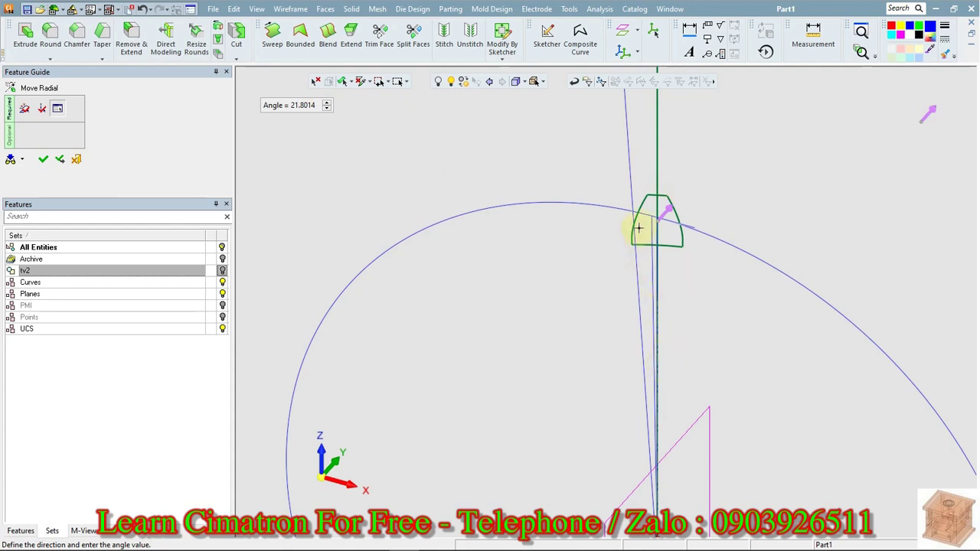
Reverse the rotation direction of the tooth profile and apply the radial move
left_click(668, 215)
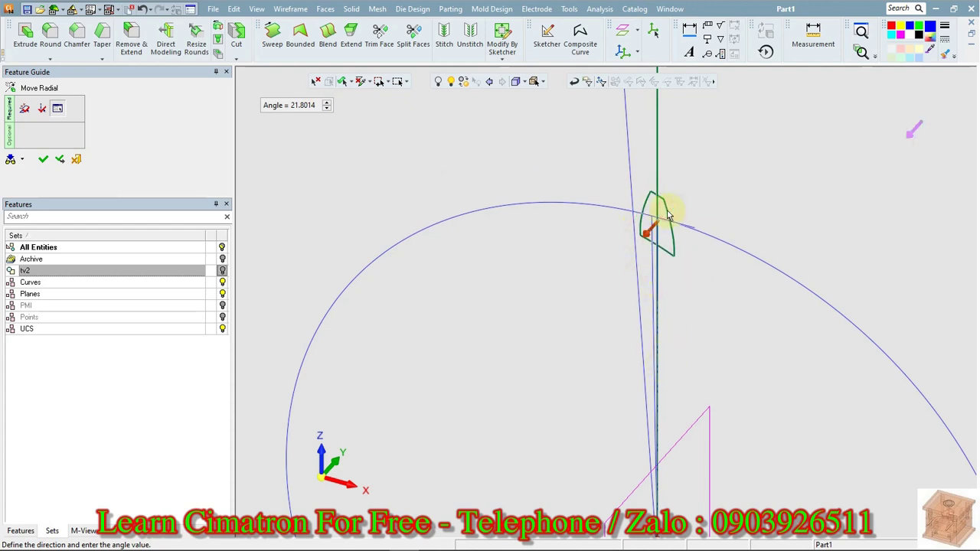
right_click(698, 177)
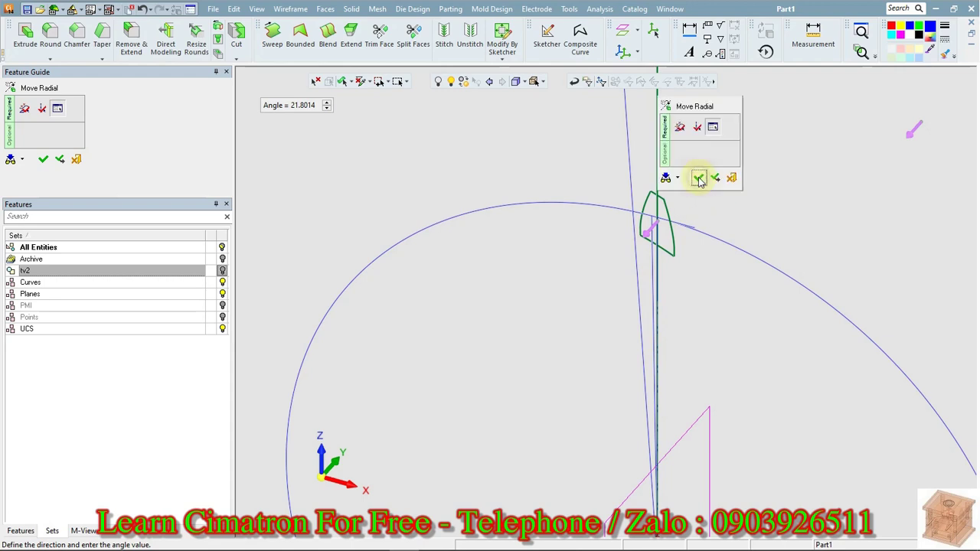
left_click(697, 178)
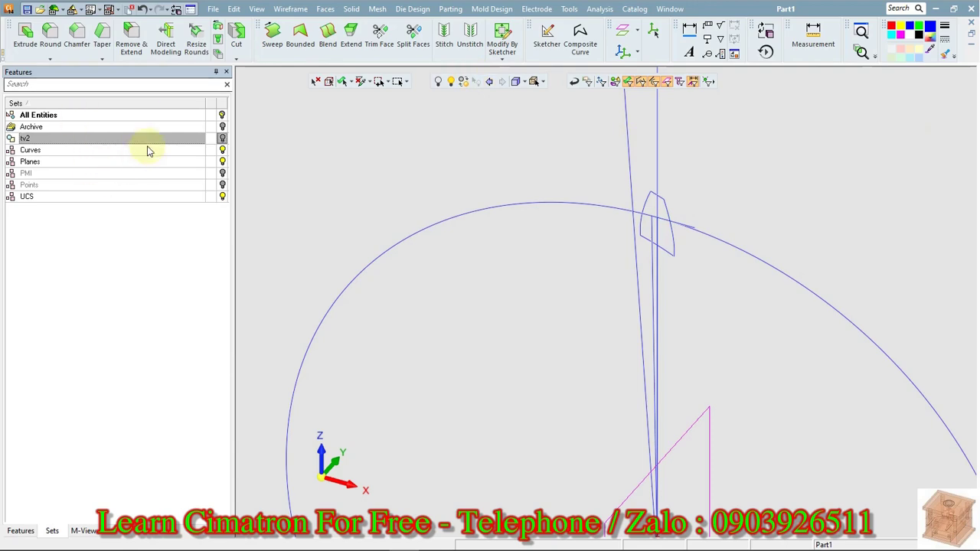
Show the tv2 set, compare the rotated tooth profile with the worm thread, and hide the set again
left_click(223, 139)
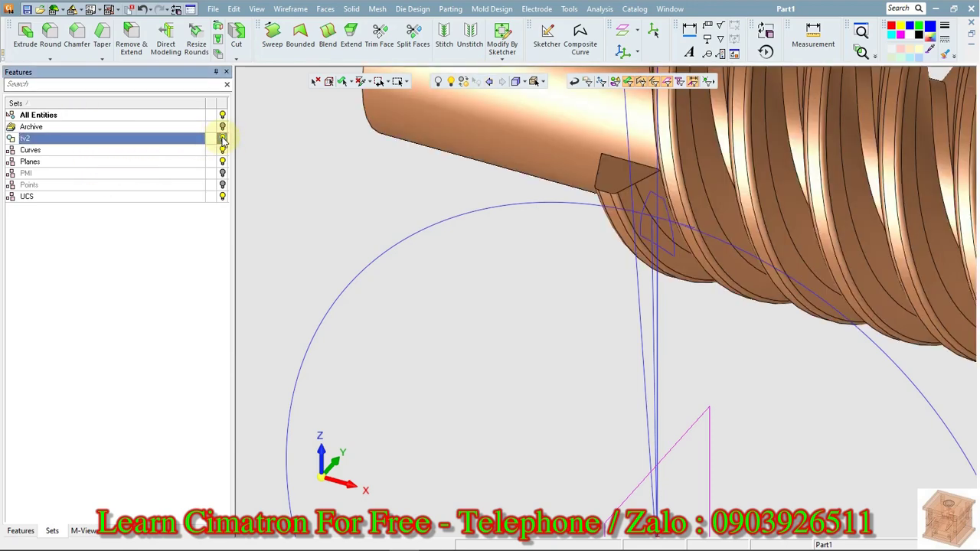
middle_click_drag(617, 298, 512, 227)
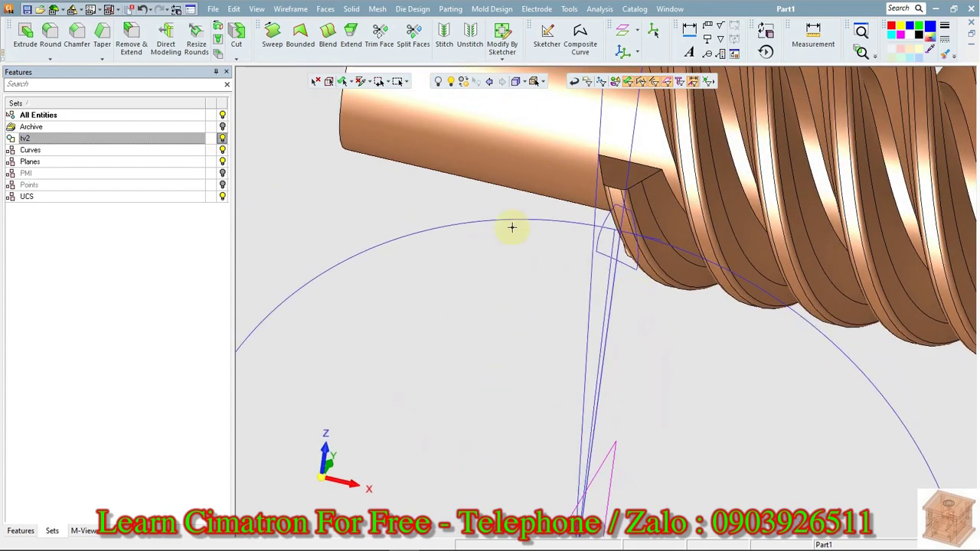
left_click(222, 139)
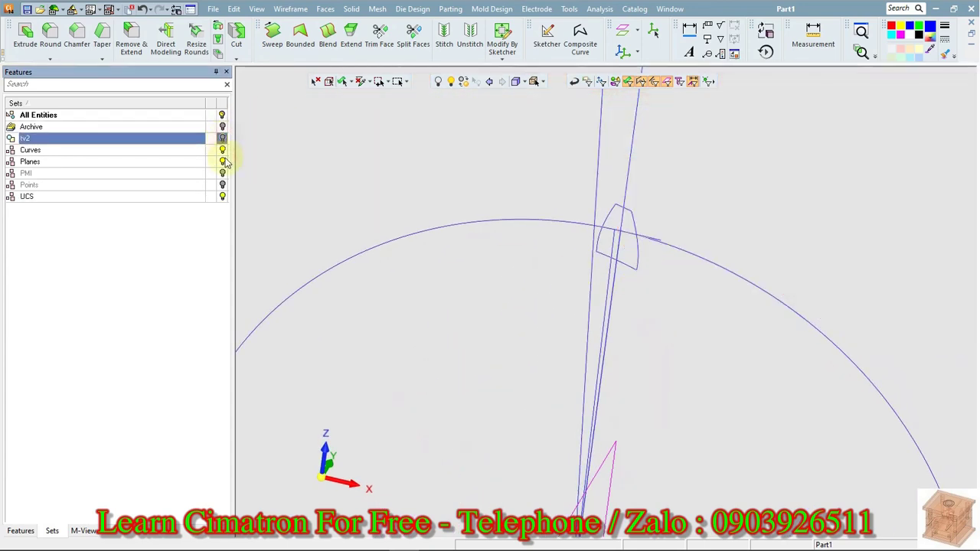
Start a solid Extrude of the tooth profile to both sides, with the primary and secondary sides defined by delta
left_click(21, 530)
middle_click_drag(482, 176, 526, 230)
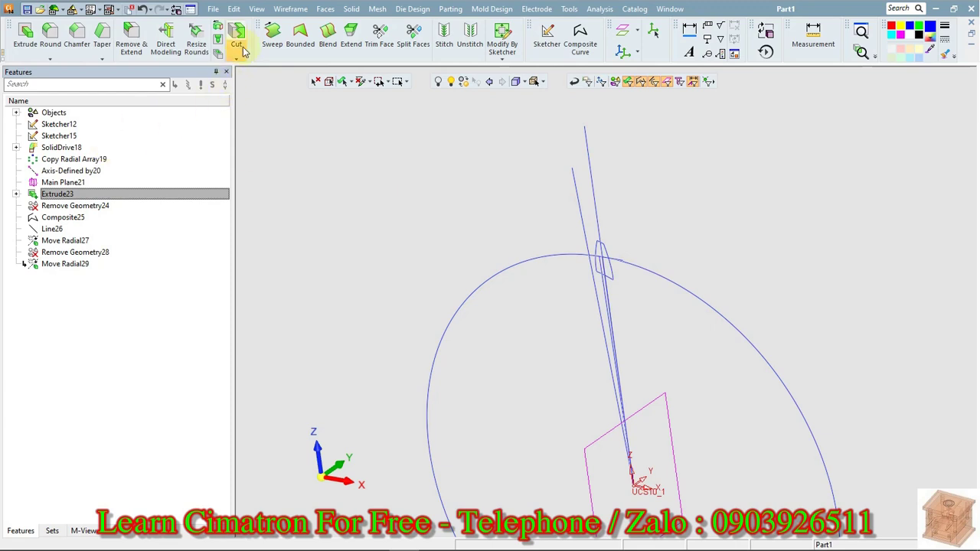
left_click(351, 8)
left_click(361, 50)
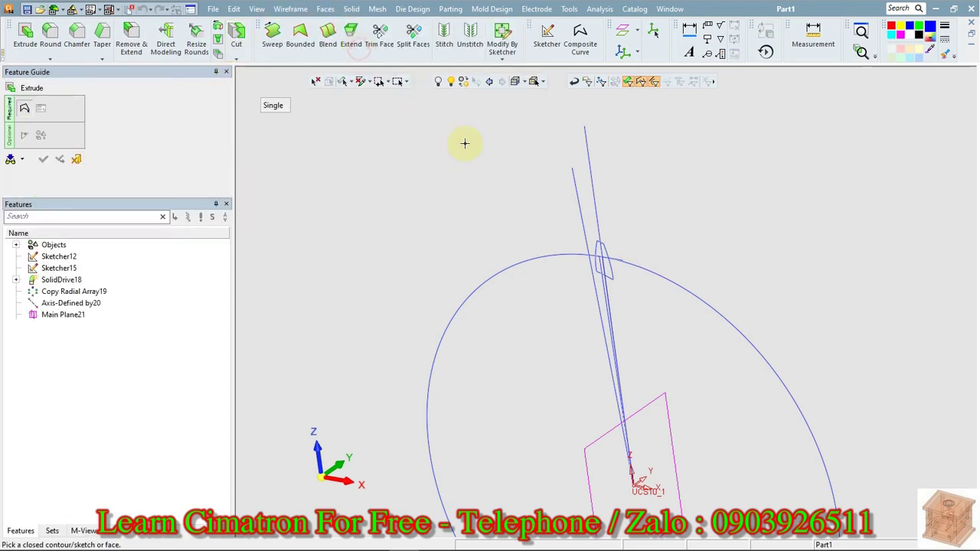
left_click(605, 255)
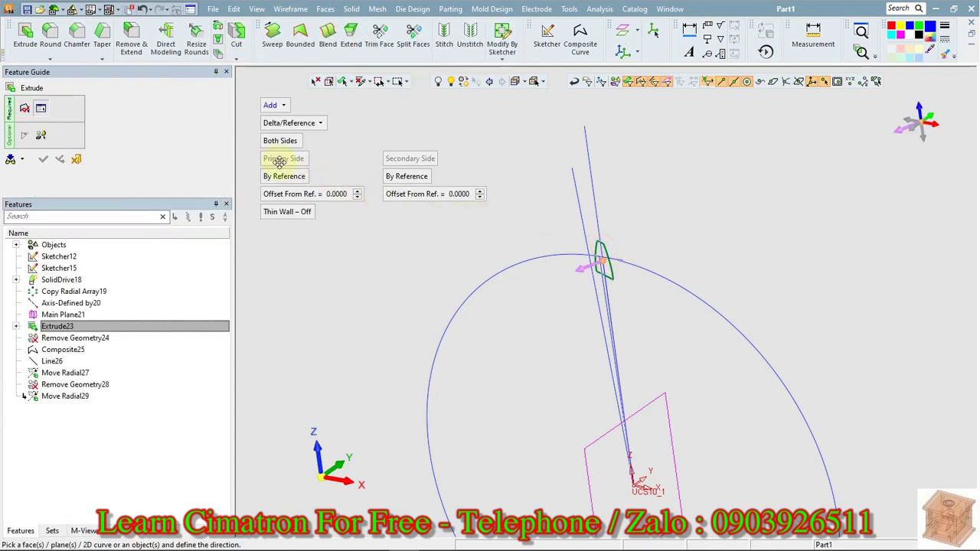
left_click(299, 177)
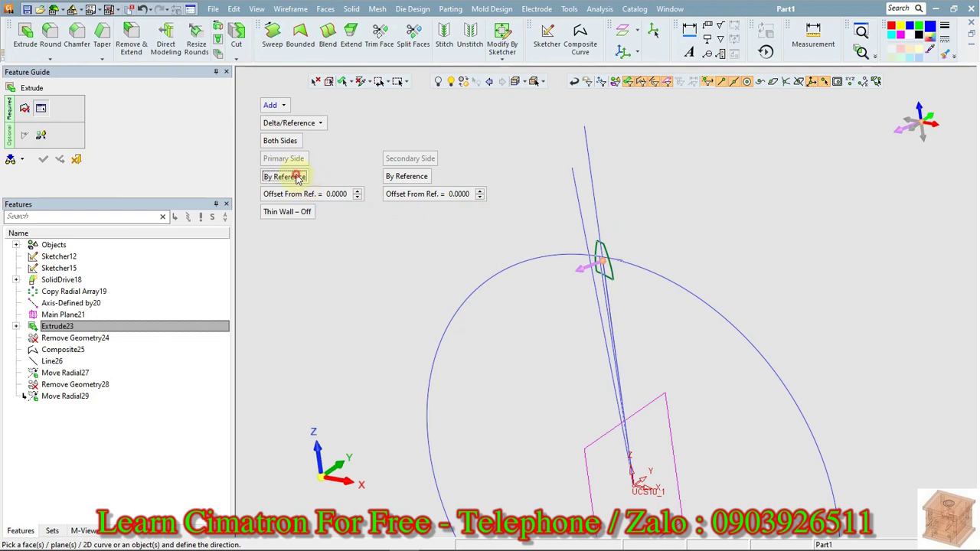
left_click(400, 176)
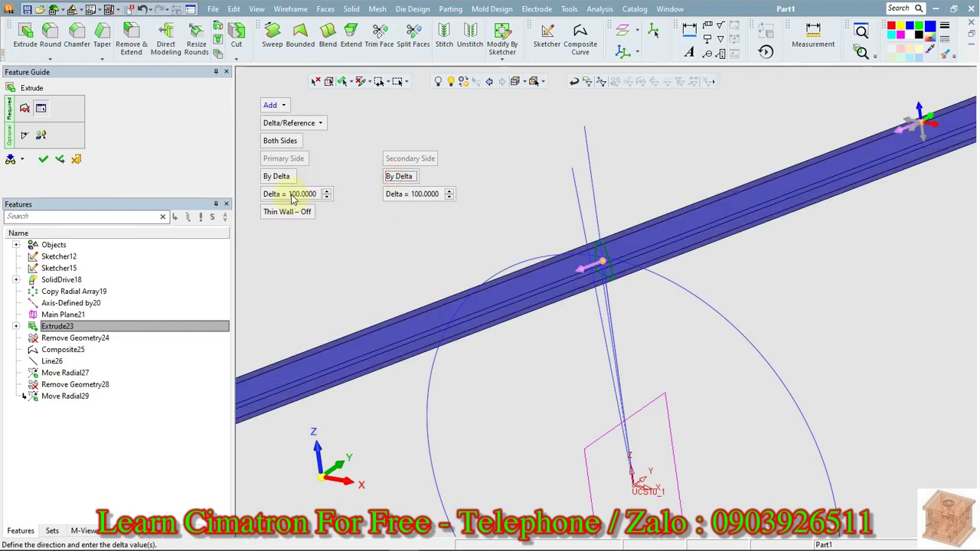
Set the extrusion delta to 15 on both the primary and secondary sides and complete the feature
left_click(299, 194)
type("15")
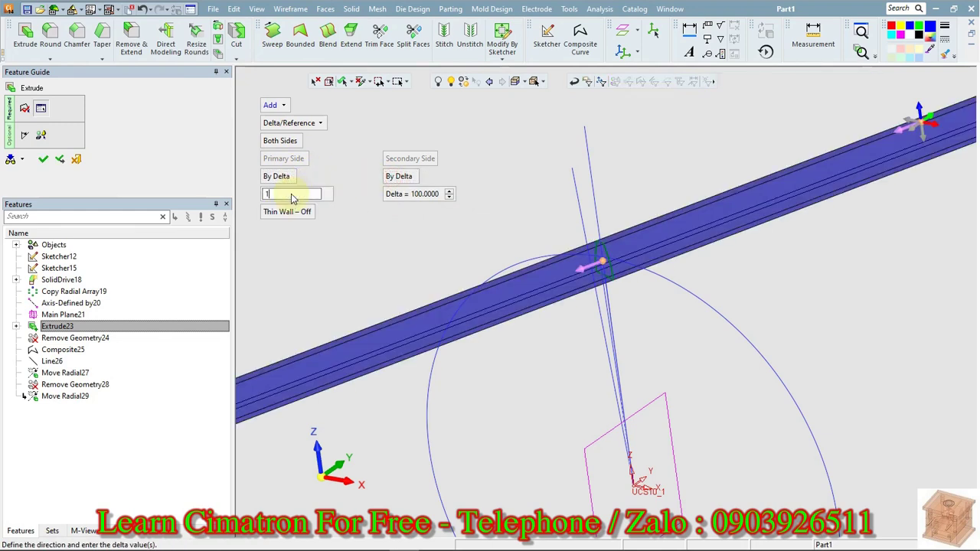
key("Return")
left_click(395, 197)
type("15")
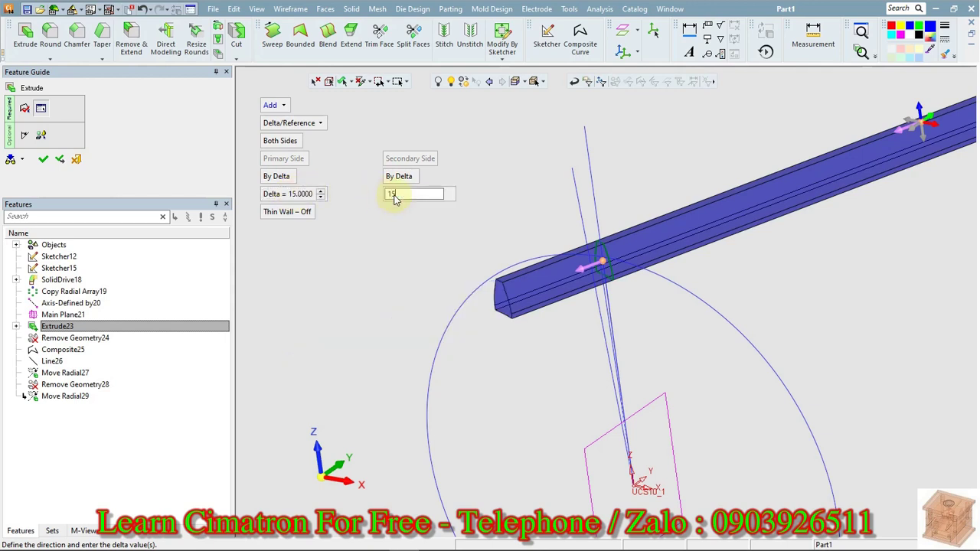
key("Return")
right_click(490, 161)
left_click(491, 162)
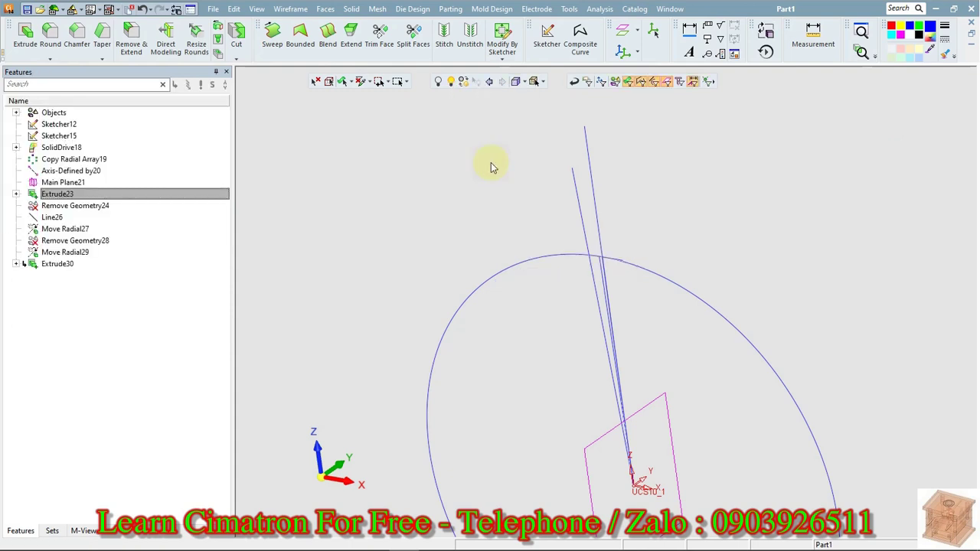
Edit the tooth extrusion and change its mode from Add to New to make it a separate solid
left_click(53, 264)
right_click(56, 264)
left_click(84, 270)
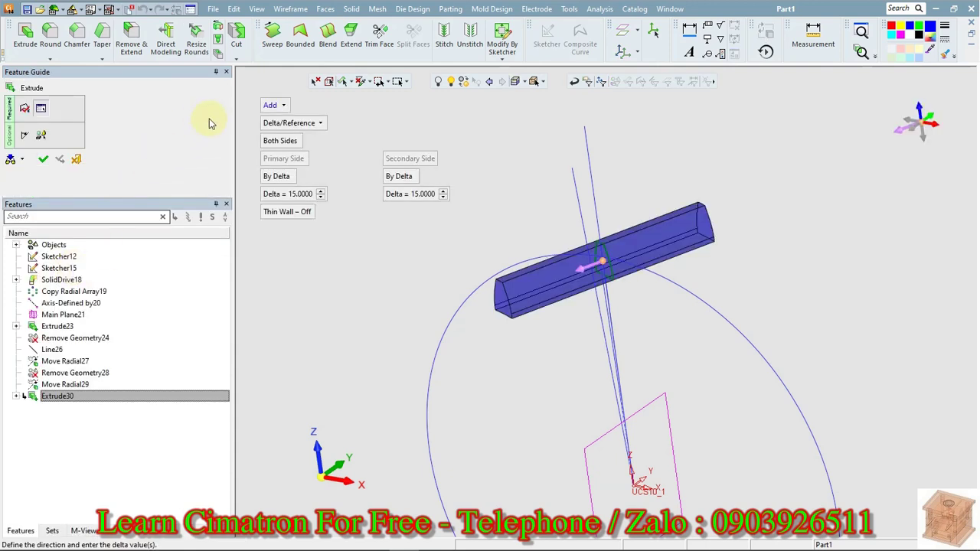
left_click(270, 107)
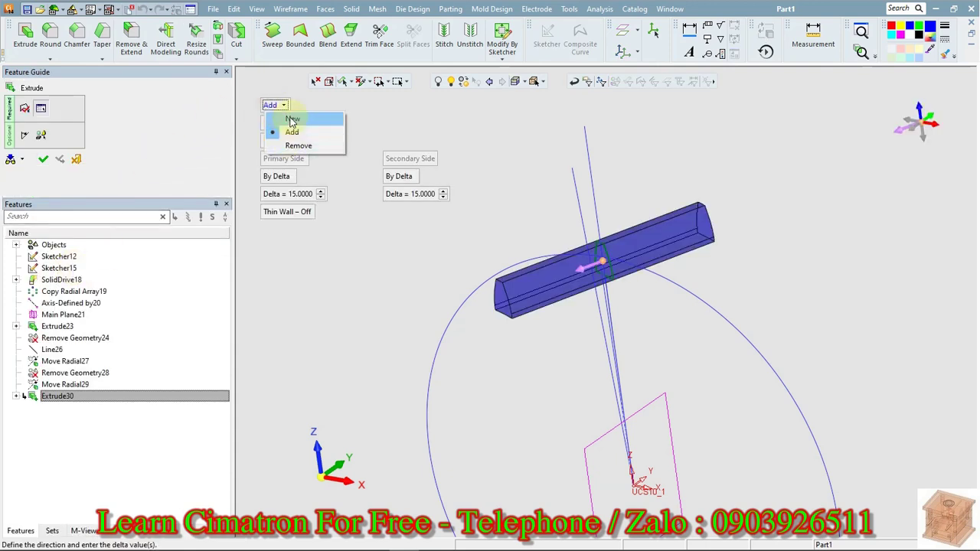
left_click(274, 119)
right_click(487, 152)
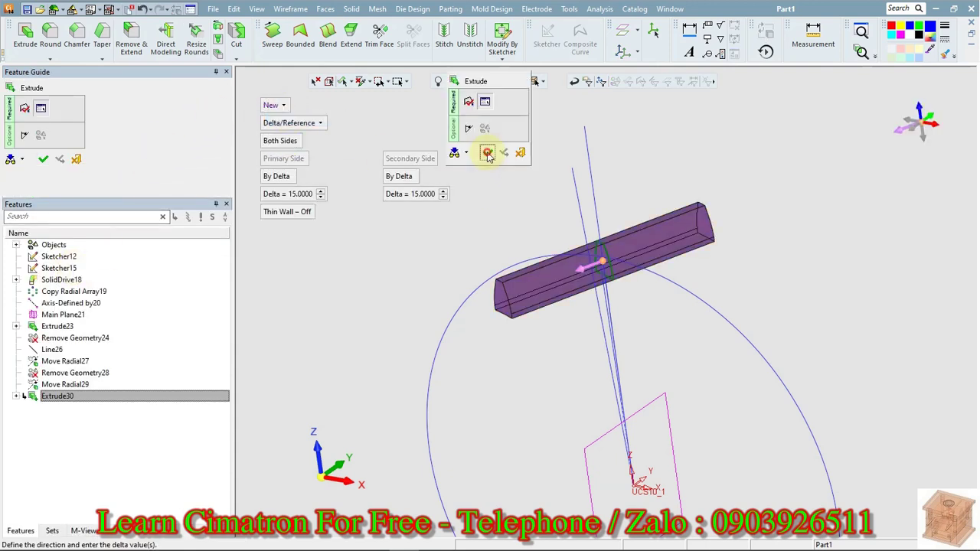
left_click(487, 150)
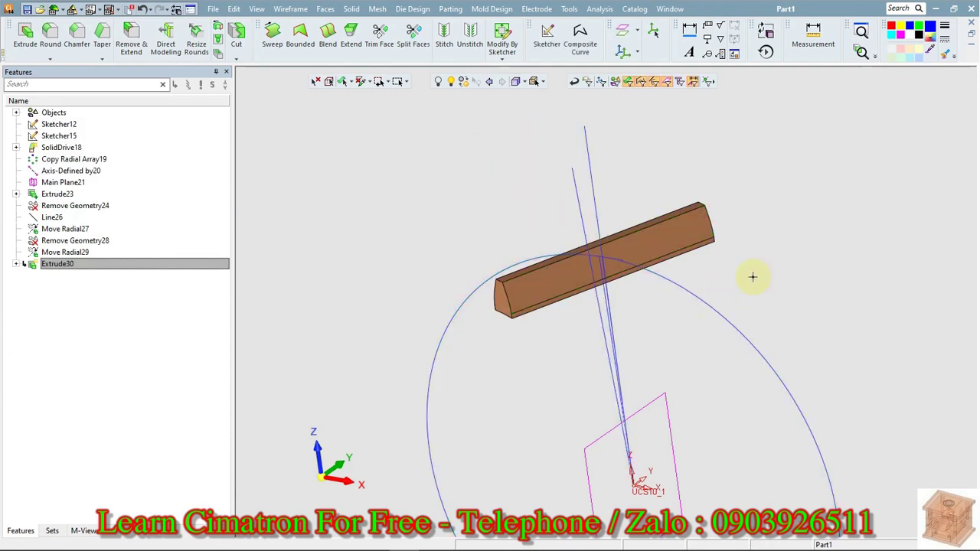
Create a composite curve from the 62 mm diameter circle of the wheel sketch
left_click(713, 303)
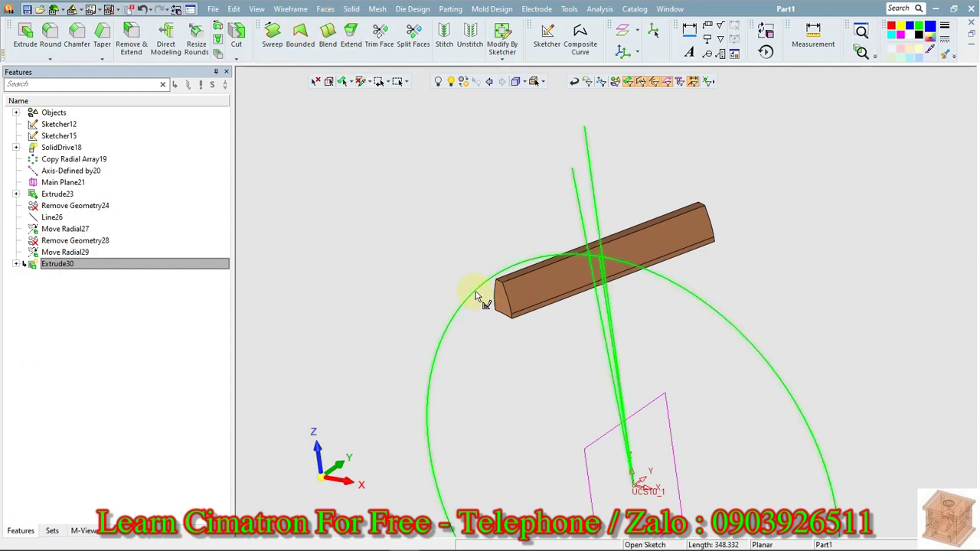
left_click(581, 44)
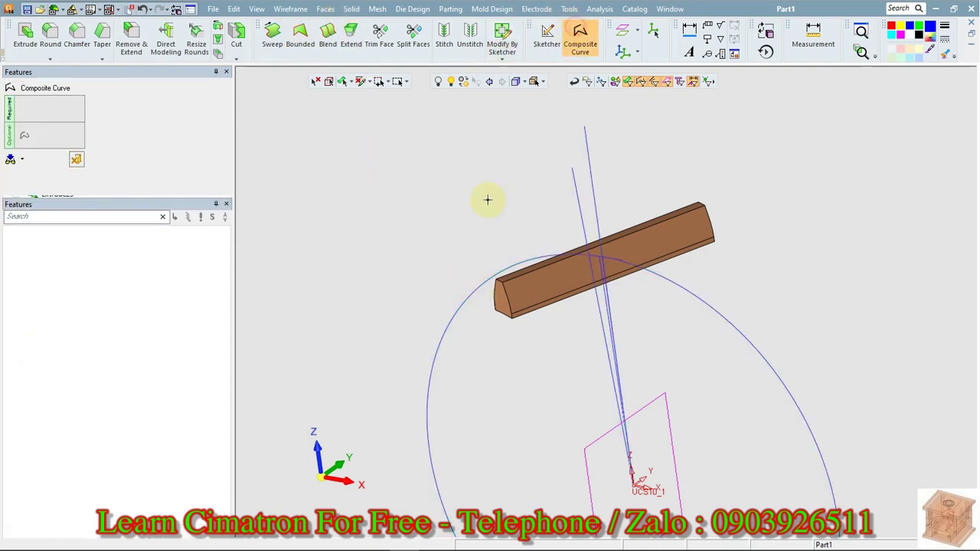
left_click(468, 290)
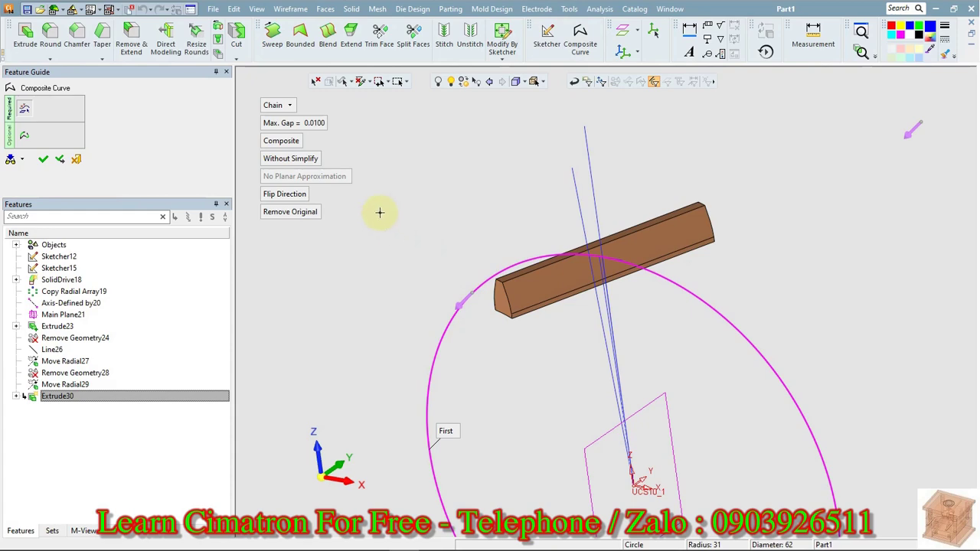
right_click(356, 209)
left_click(359, 211)
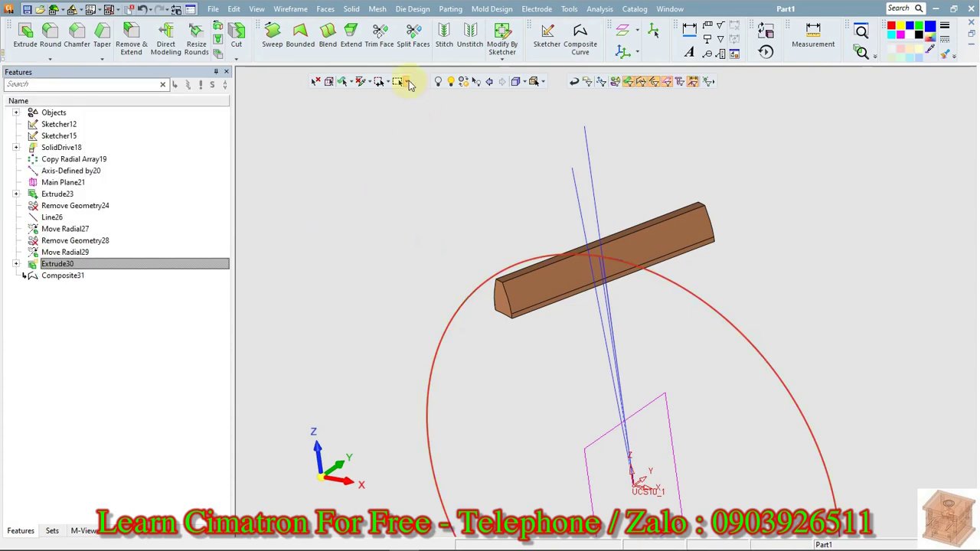
right_click(423, 222)
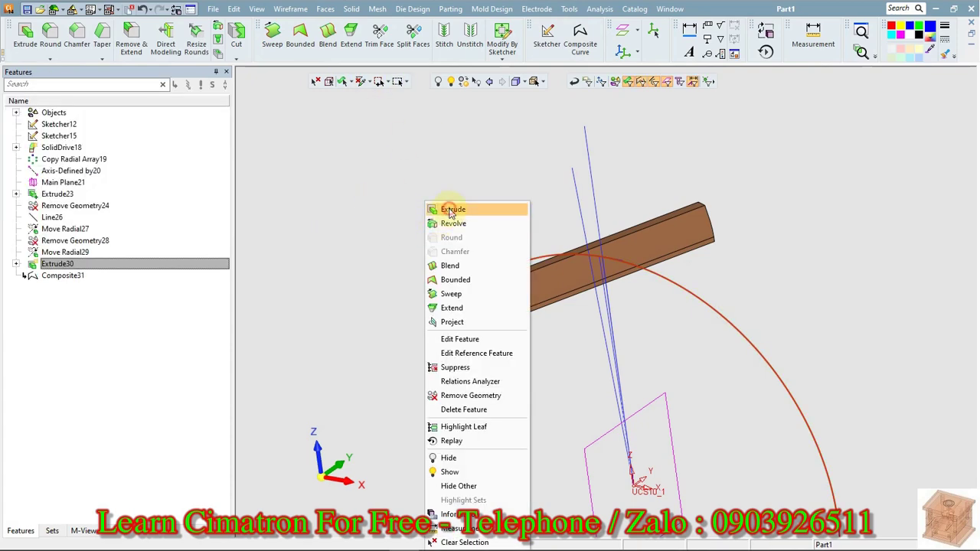
left_click(451, 209)
left_click(286, 195)
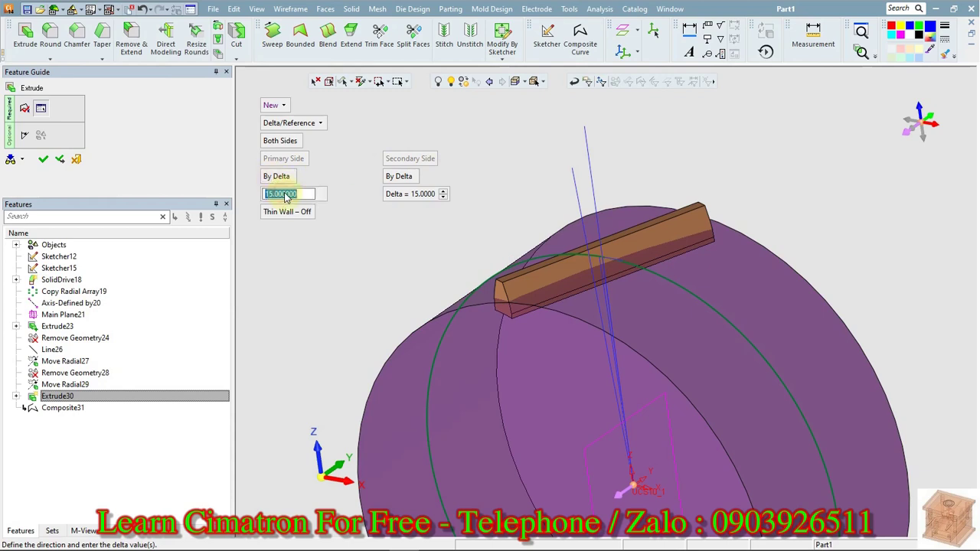
type("0.75*24")
key("Return")
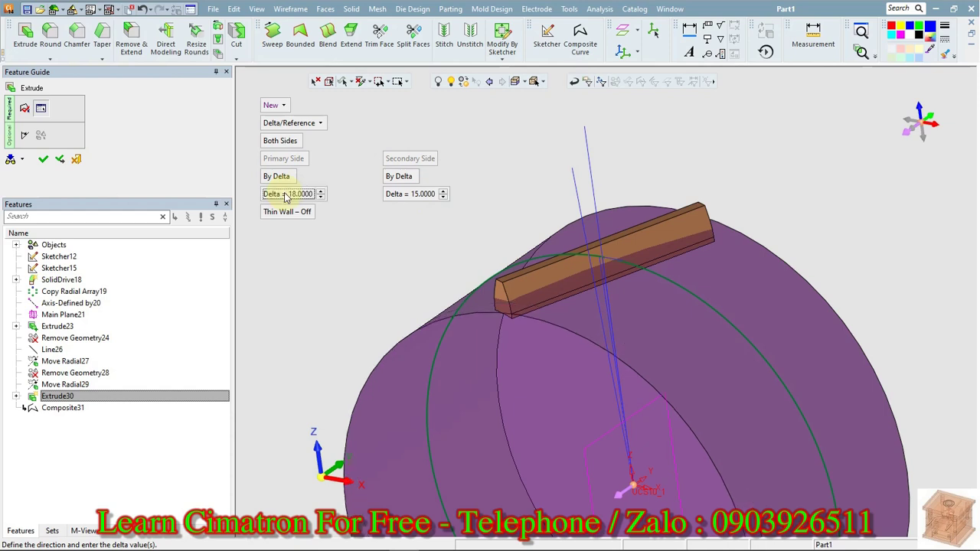
double_click(286, 194)
type("9")
key("Return")
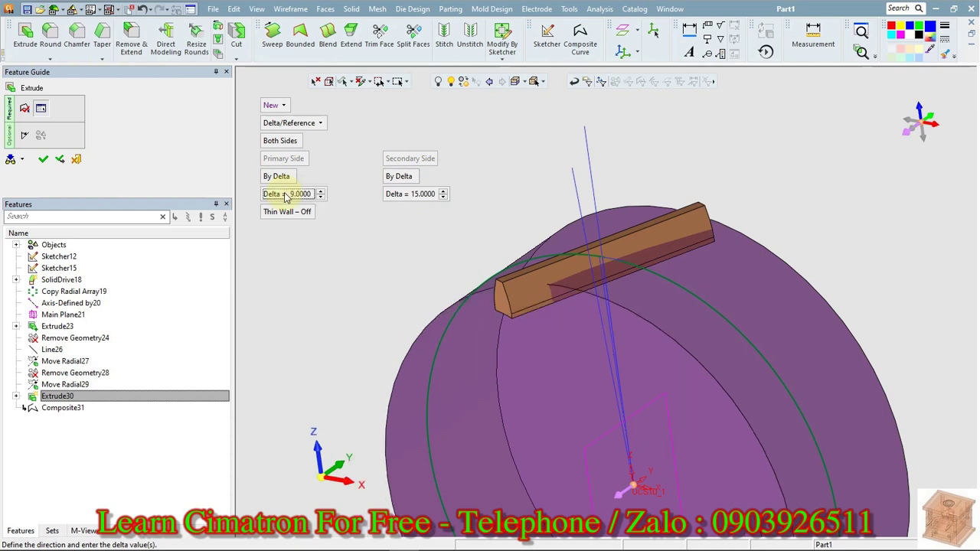
double_click(410, 197)
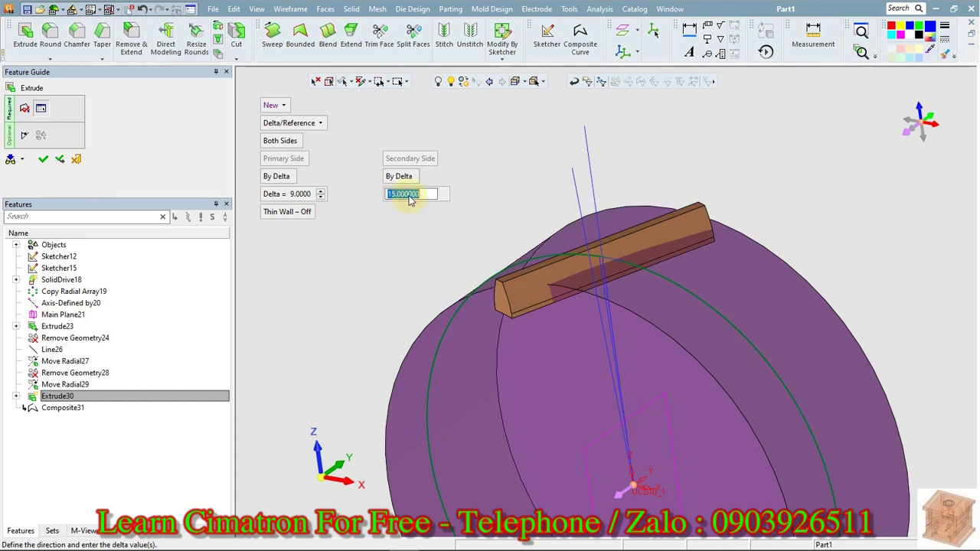
type("9")
key("Return")
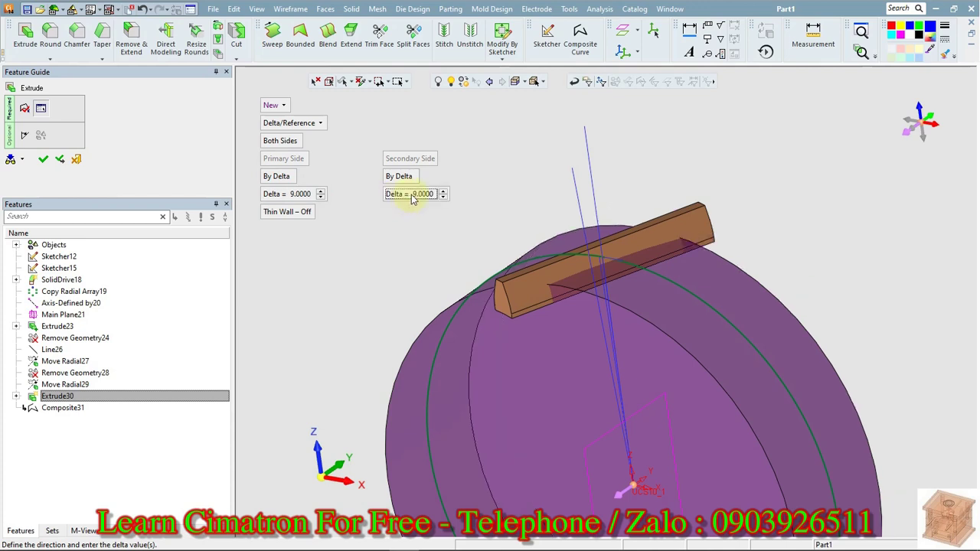
right_click(490, 159)
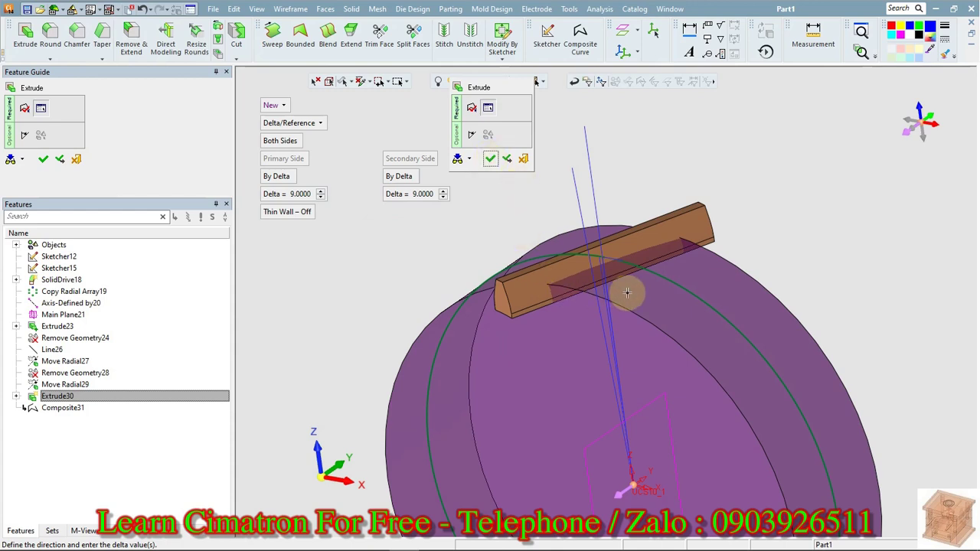
left_click(523, 158)
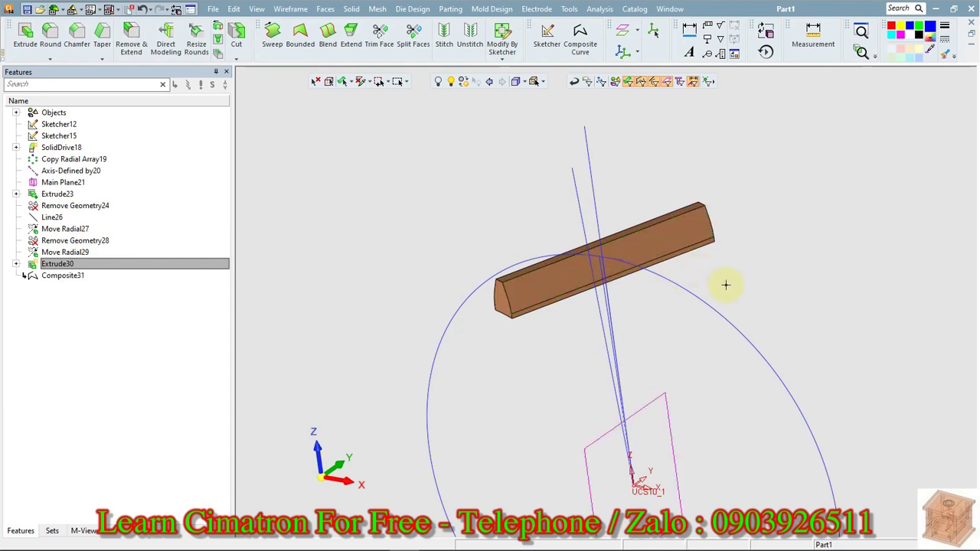
Start a sketch on the composite circle's plane and draw a concentric circle about 53 mm in diameter inside it
right_click(412, 195)
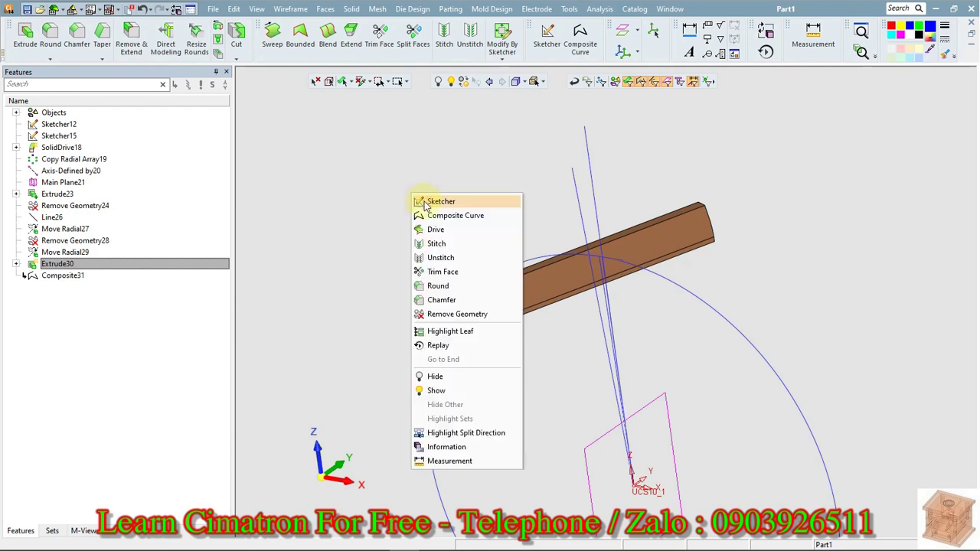
left_click(440, 201)
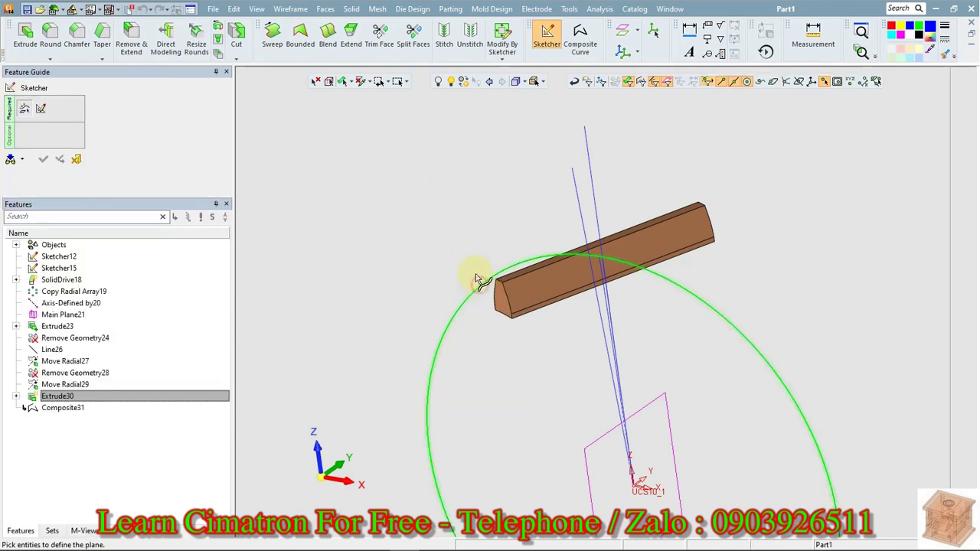
left_click(481, 288)
right_click(794, 306)
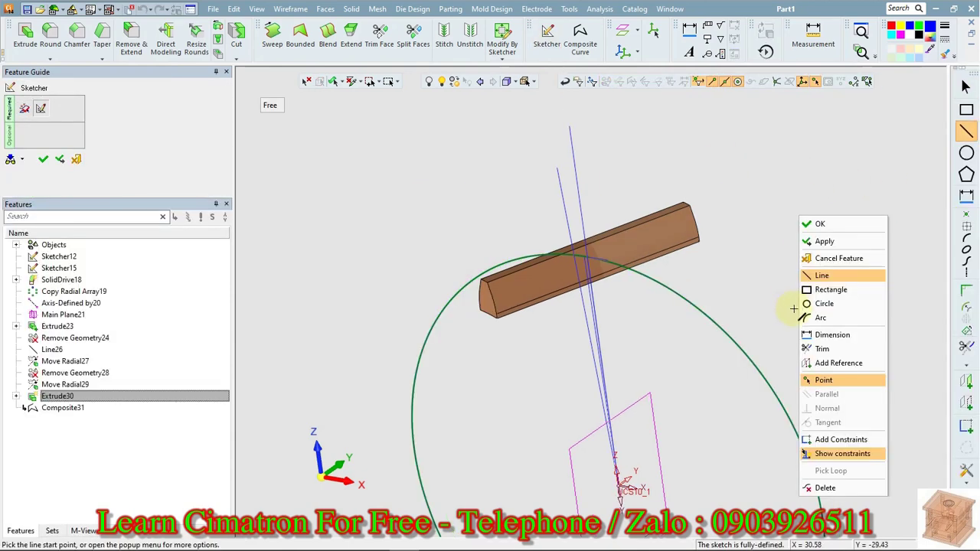
left_click(824, 304)
left_click(624, 485)
left_click(662, 317)
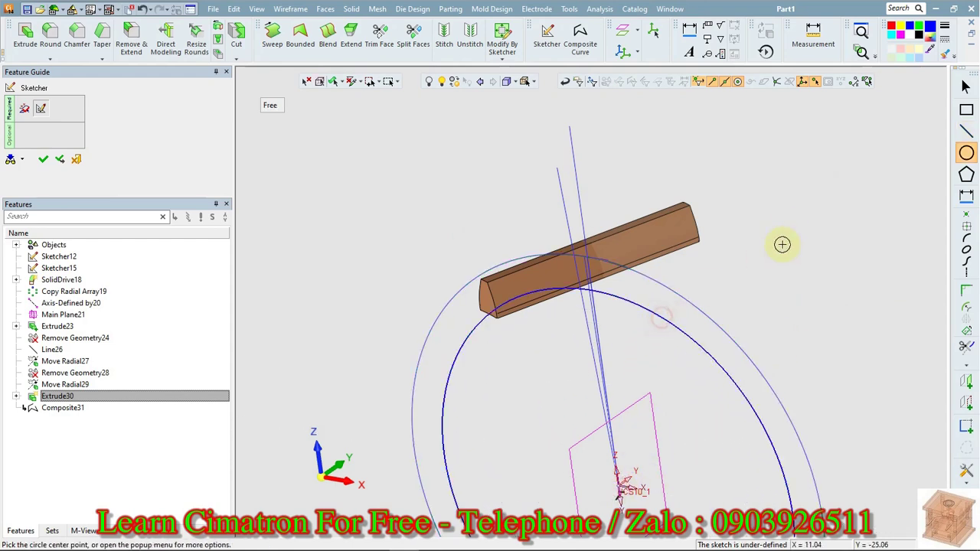
Dimension the inner circle's diameter as 2*(31-2.5) and finish the sketch
right_click(785, 228)
left_click(794, 347)
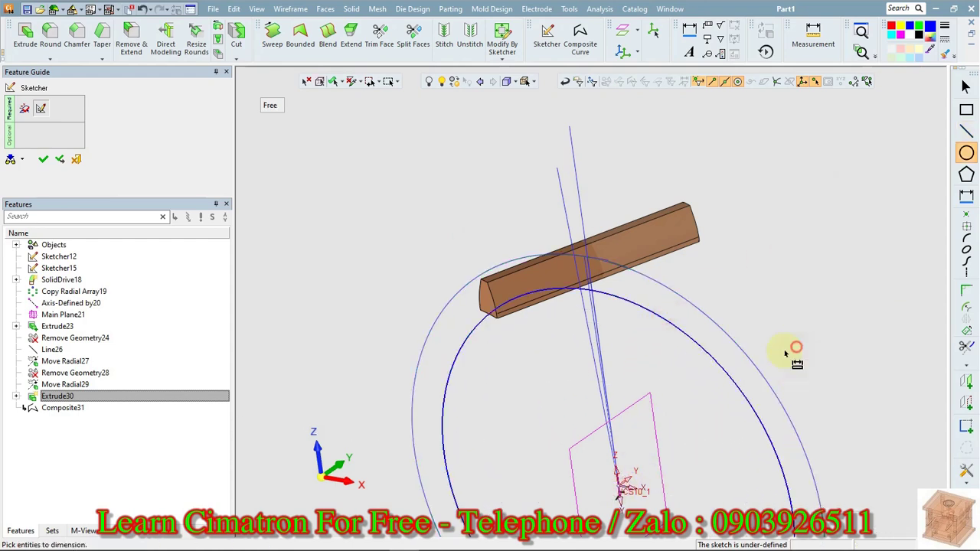
left_click(751, 386)
left_click(770, 269)
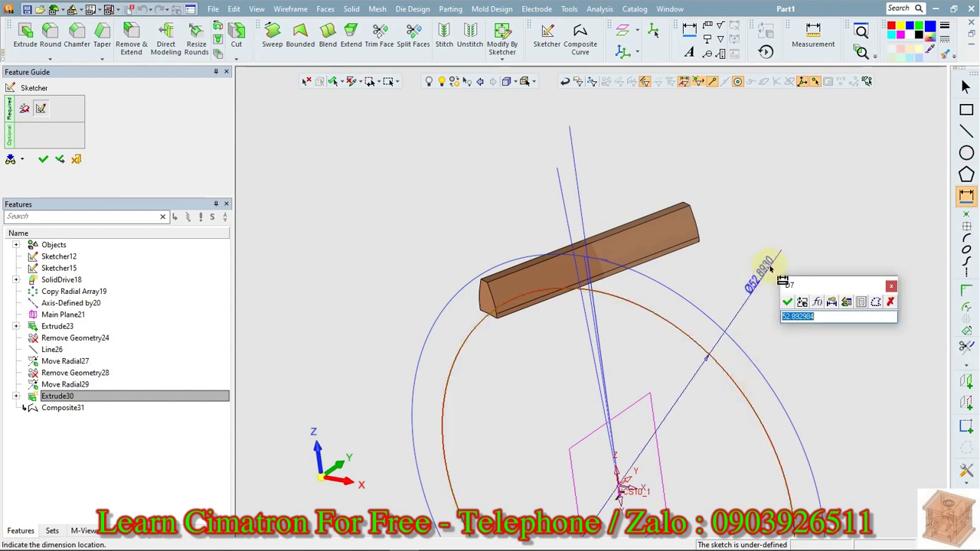
type("2")
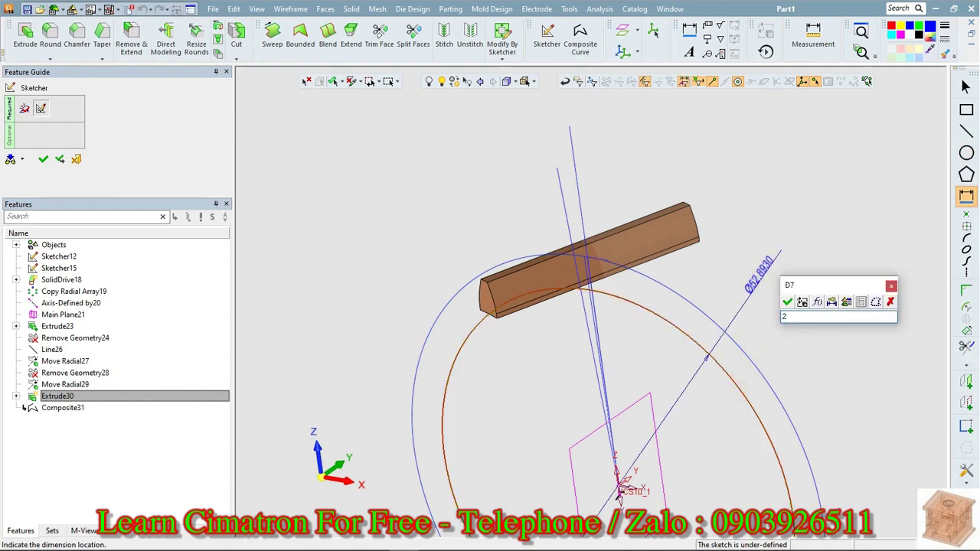
type("*(31-2.5)")
key("Return")
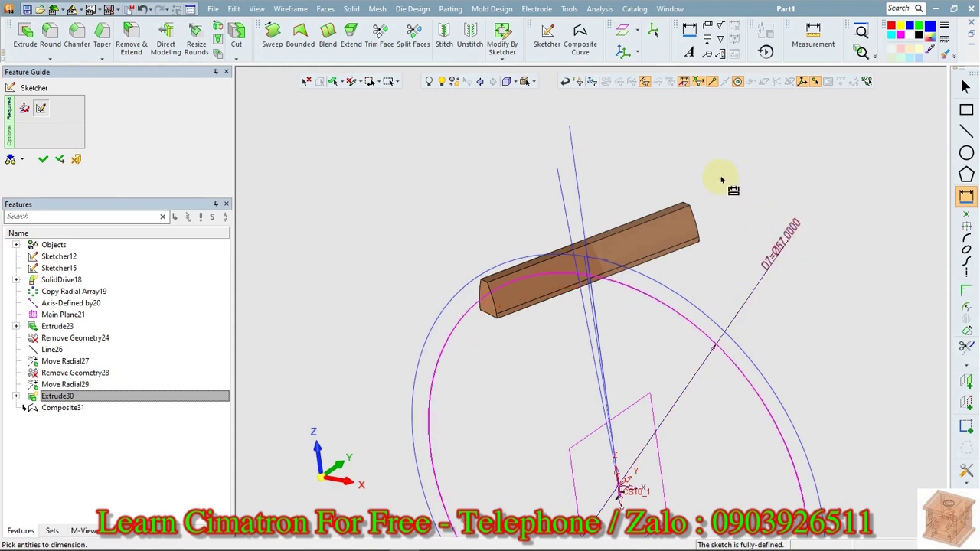
key("Escape")
right_click(727, 179)
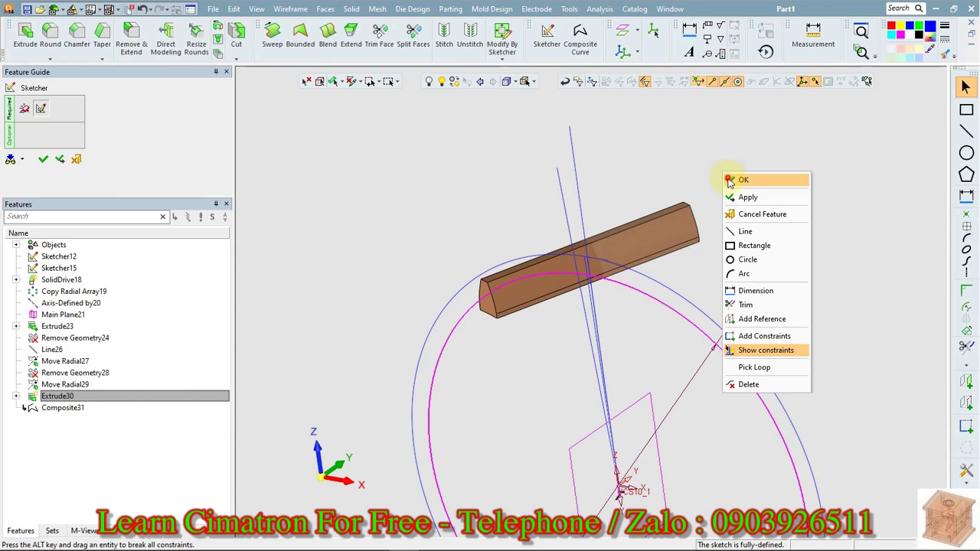
left_click(740, 180)
Extrude the new circle as a New solid to both sides with a delta of 9 on each side
right_click(504, 171)
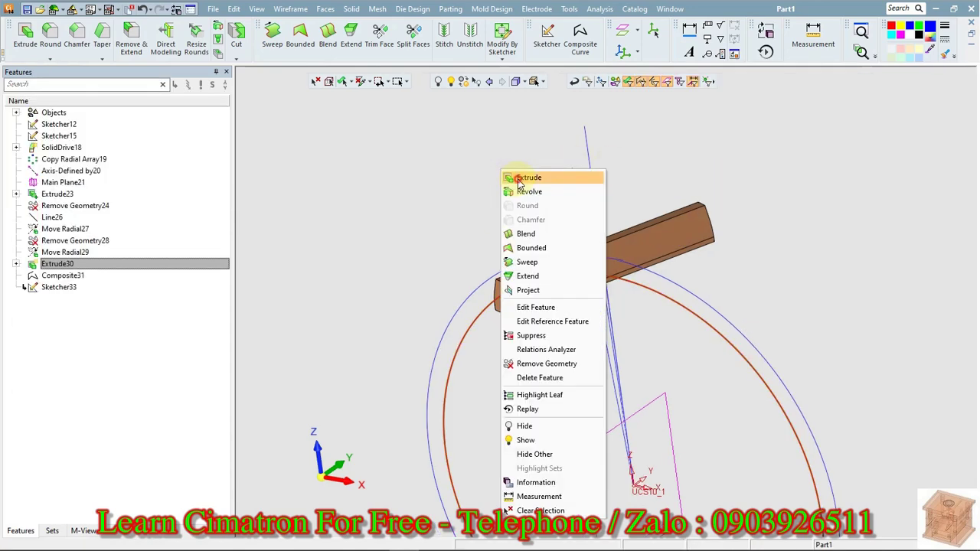
left_click(513, 176)
left_click(288, 196)
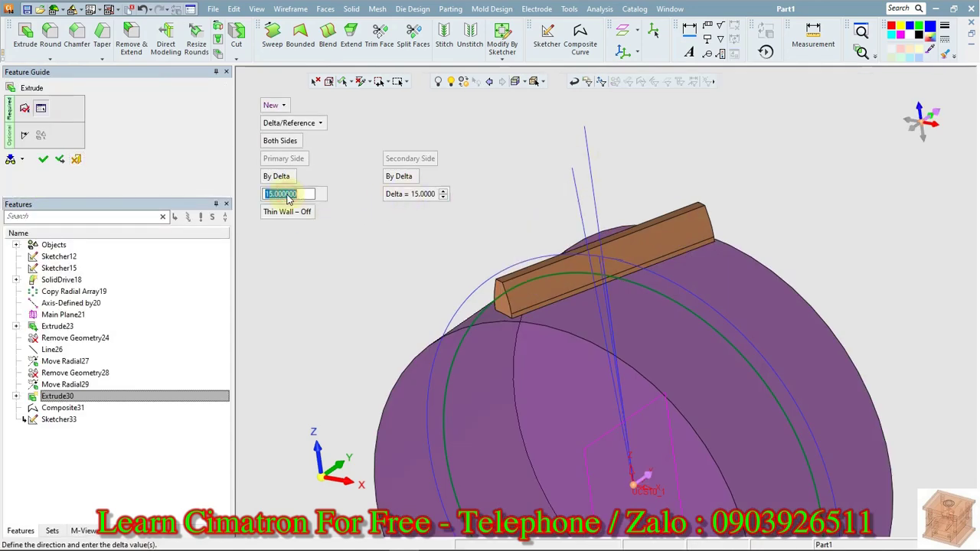
type("9")
key("Return")
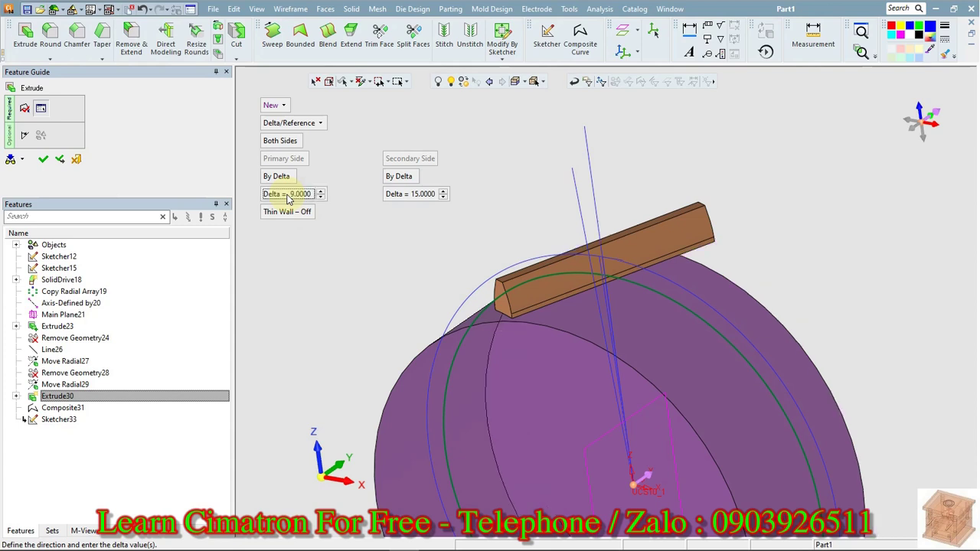
left_click(407, 198)
type("9")
key("Return")
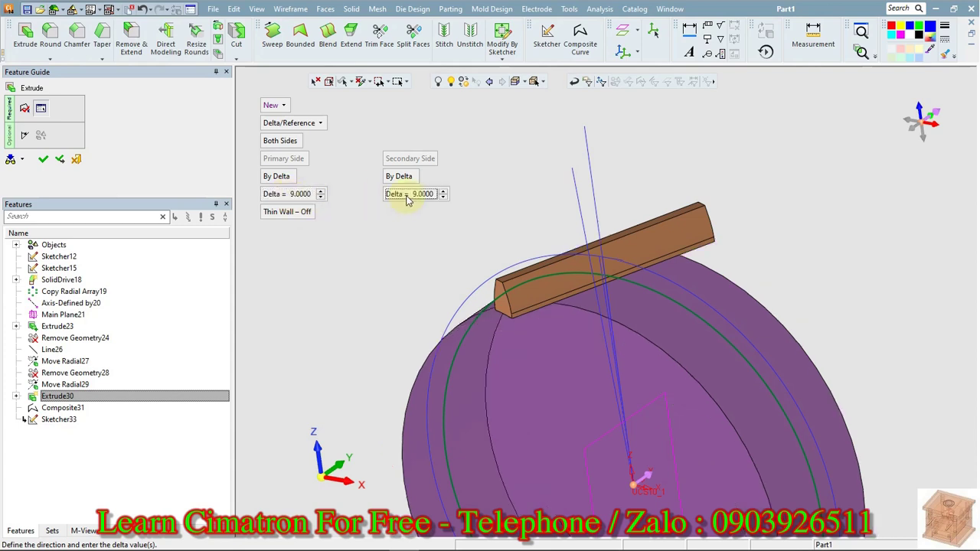
mouse_move(485, 151)
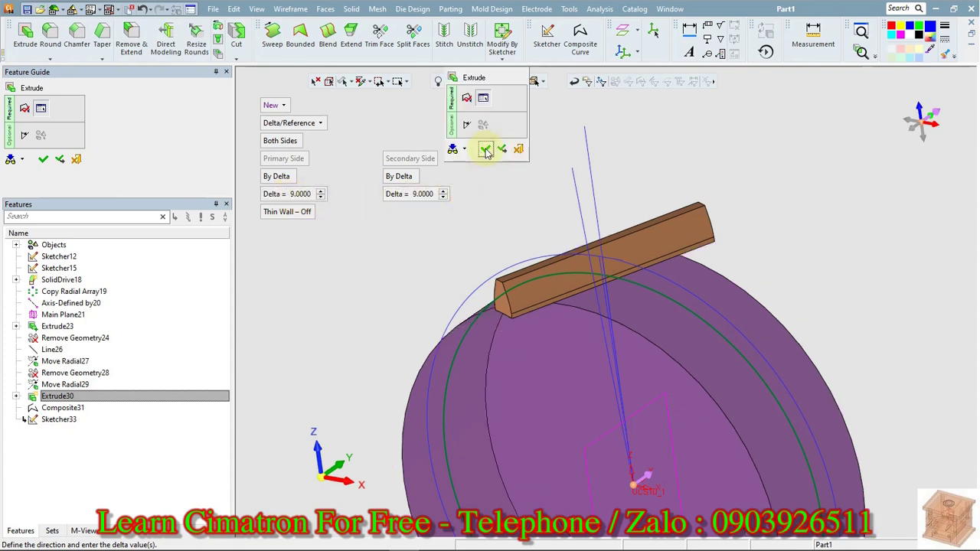
left_click(485, 151)
Extend the tooth's underside to the wheel body using Extend Object in Replace mode, with the body's cylindrical face as target
middle_click_drag(510, 201, 615, 192)
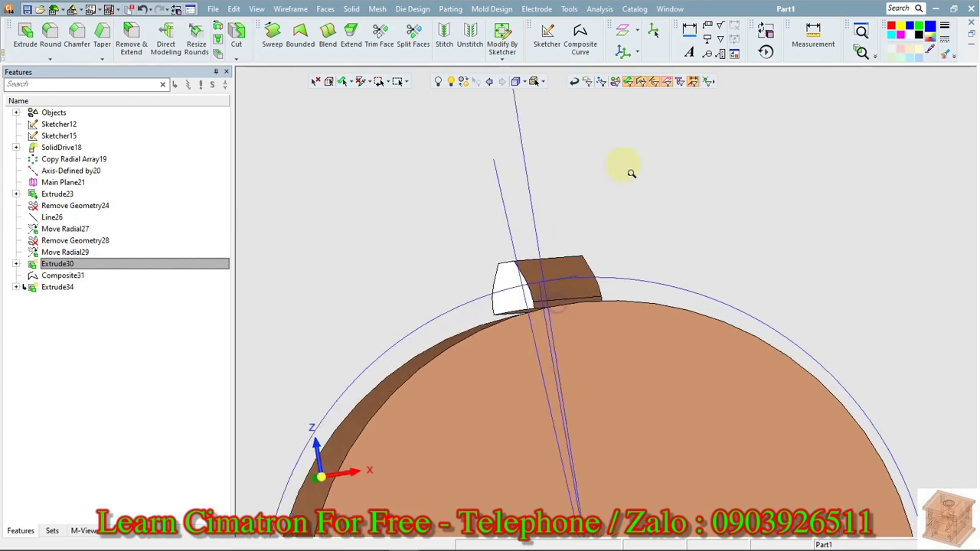
scroll(470, 324, "up", 3)
middle_click_drag(470, 324, 432, 321)
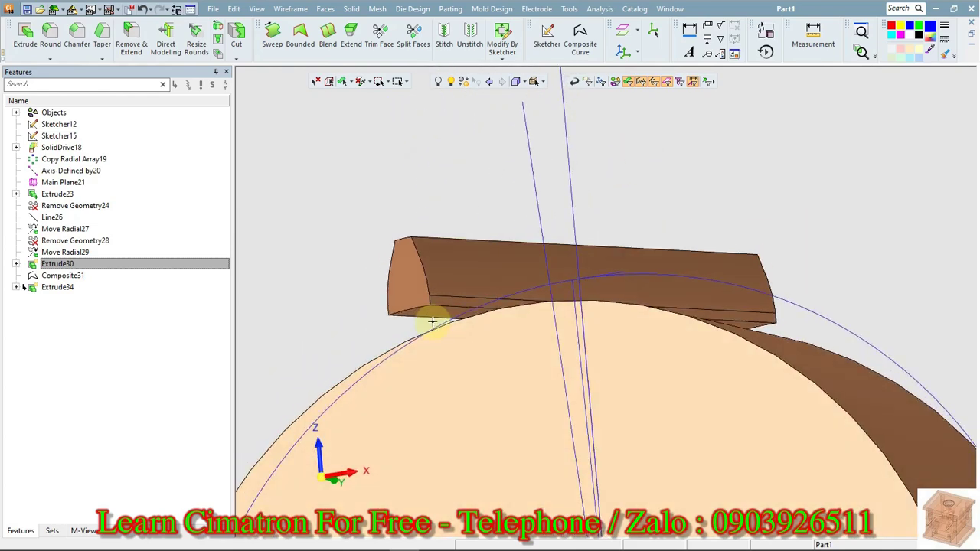
left_click(351, 9)
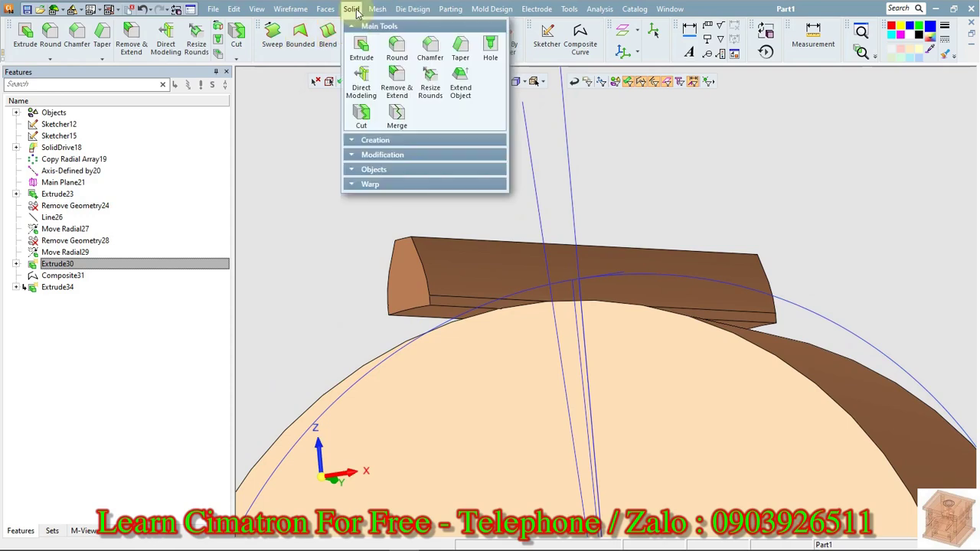
left_click(461, 84)
left_click(439, 309)
scroll(468, 203, "down", 2)
middle_click_drag(494, 245, 483, 281)
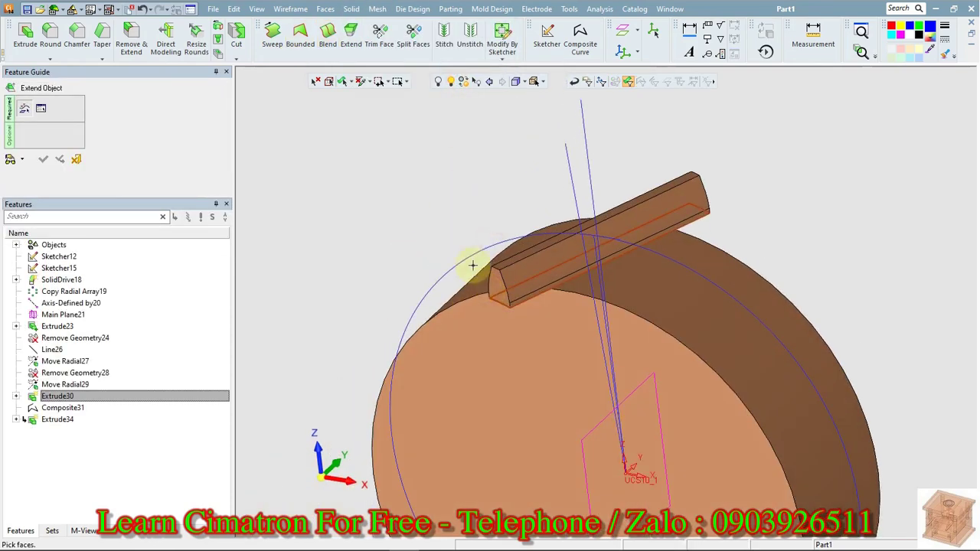
middle_click(452, 194)
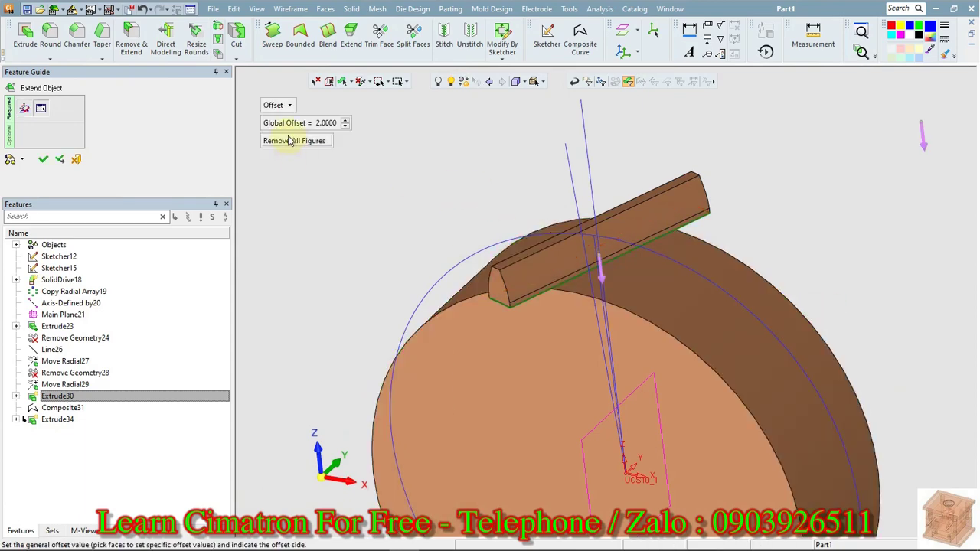
left_click(278, 105)
left_click(295, 159)
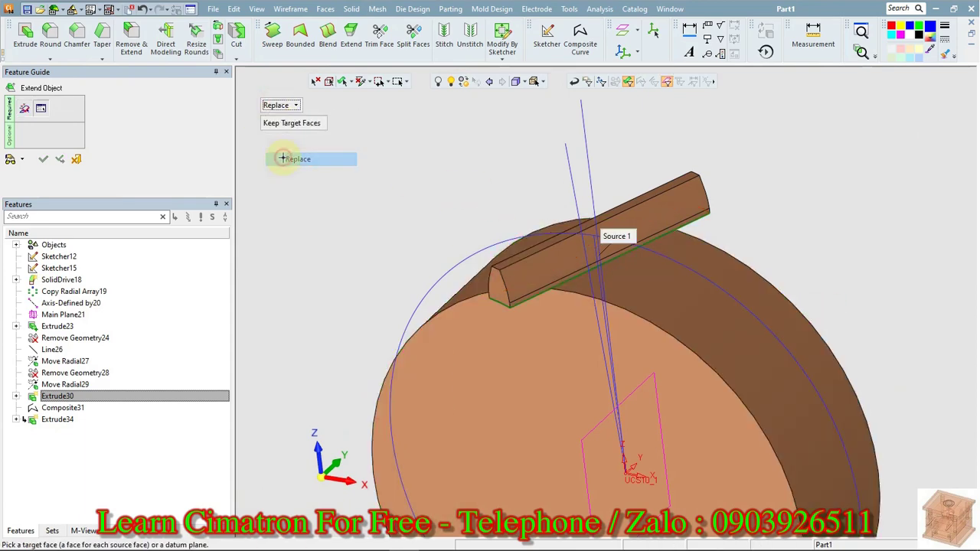
left_click(717, 243)
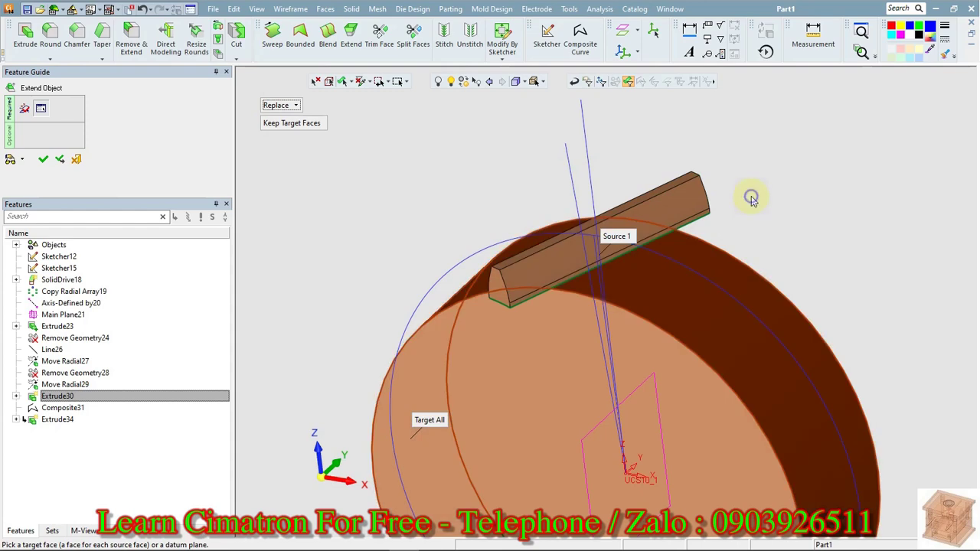
middle_click(752, 199)
Start a Copy Radial Array of the extended tooth around the wheel body's centre axis
middle_click_drag(768, 164, 745, 247)
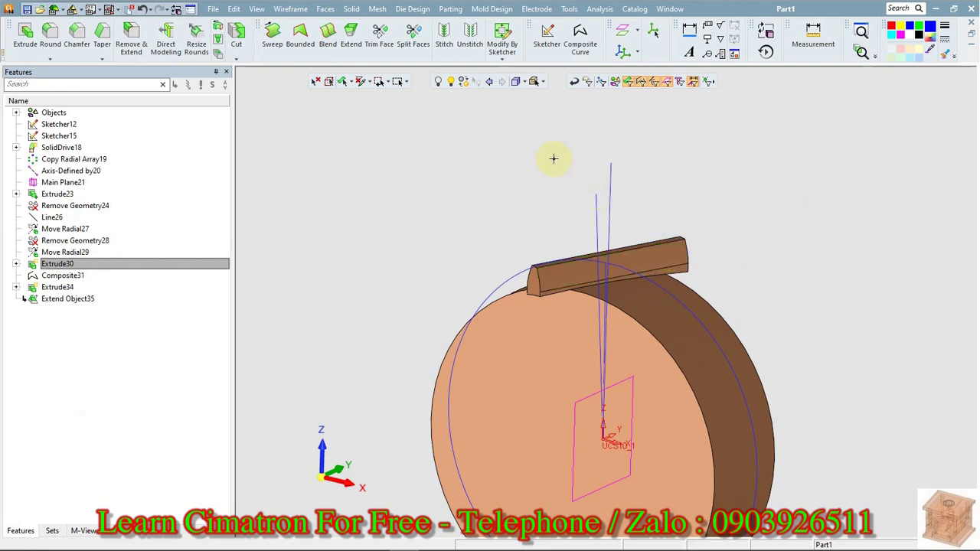
left_click(229, 9)
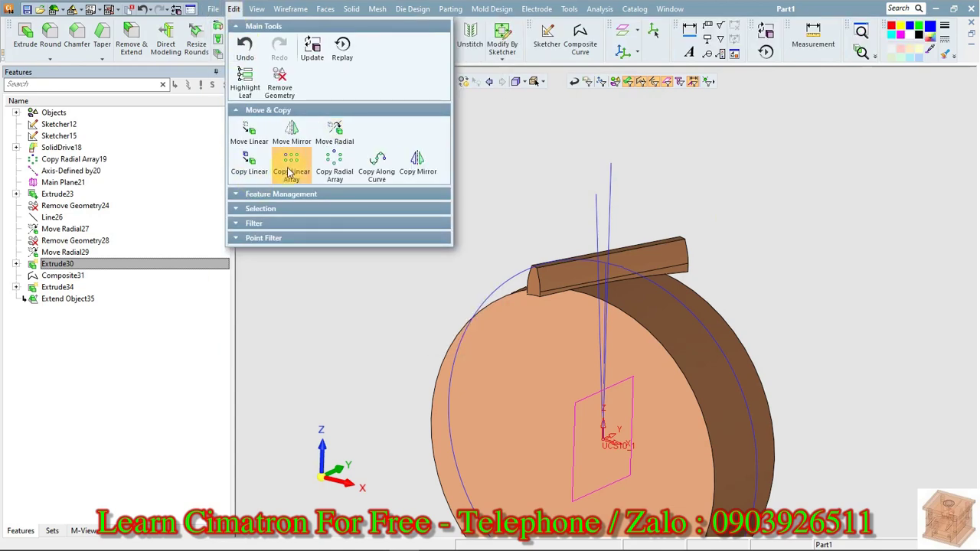
left_click(330, 162)
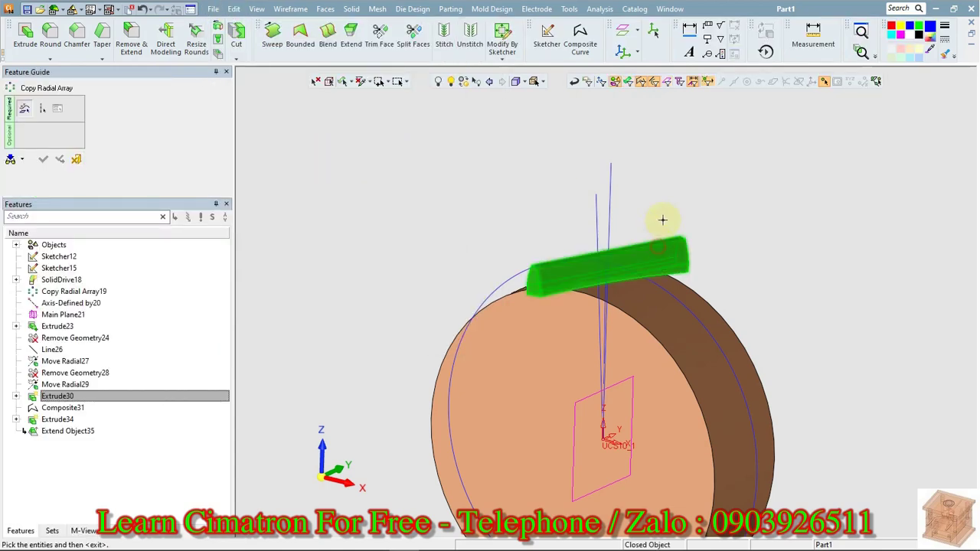
left_click(659, 254)
middle_click(667, 188)
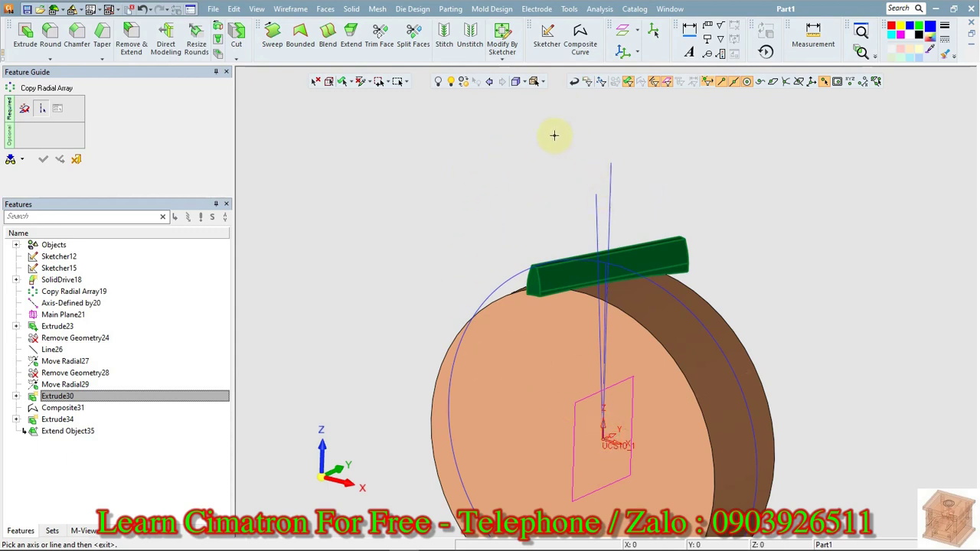
left_click(457, 343)
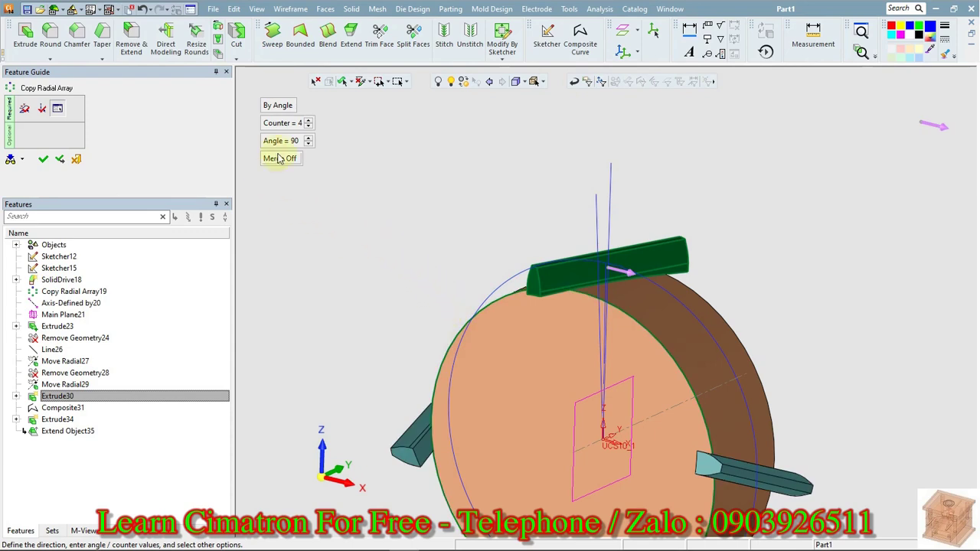
Set the radial array to a counter of 31 and an angle of 360/31 with Merge On, and apply it
left_click(286, 127)
type("31")
key("Return")
left_click(287, 144)
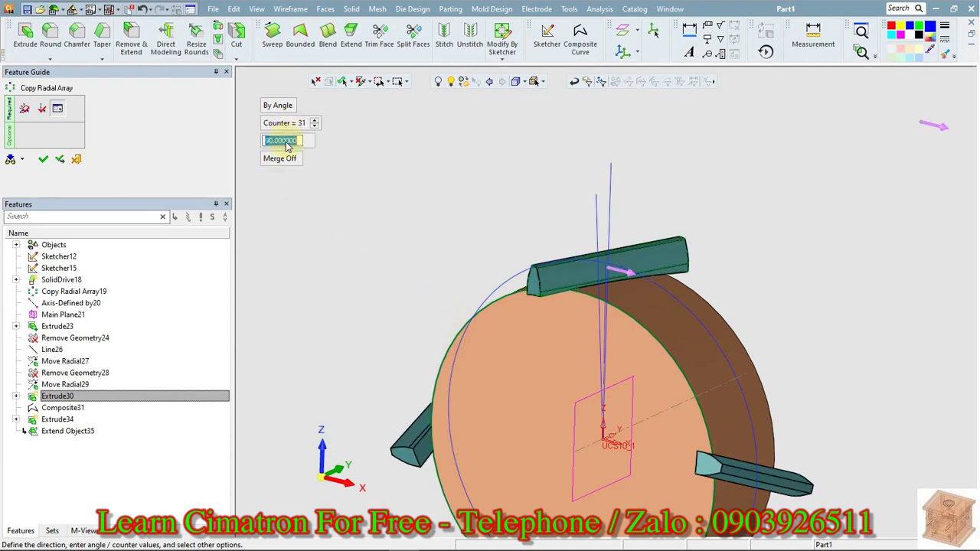
type("360/31")
key("Return")
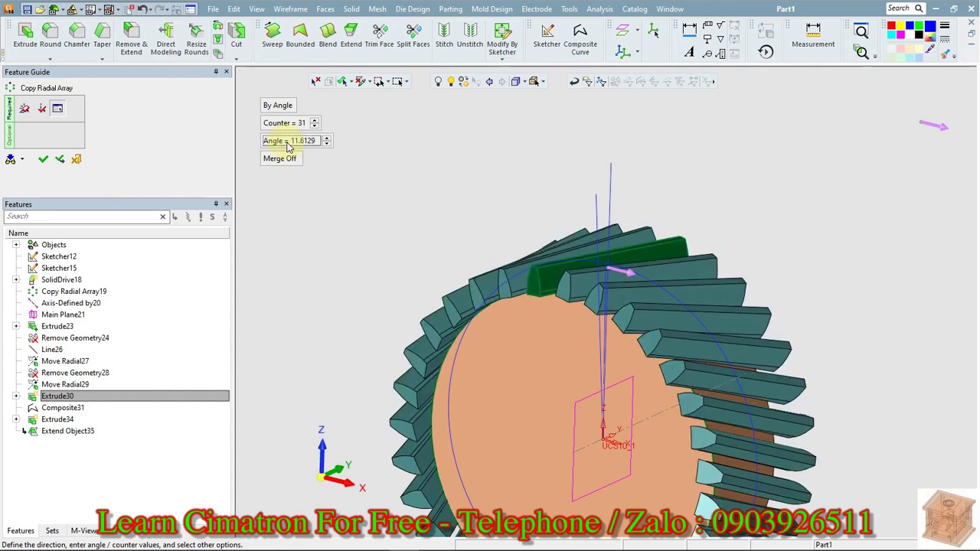
left_click(279, 158)
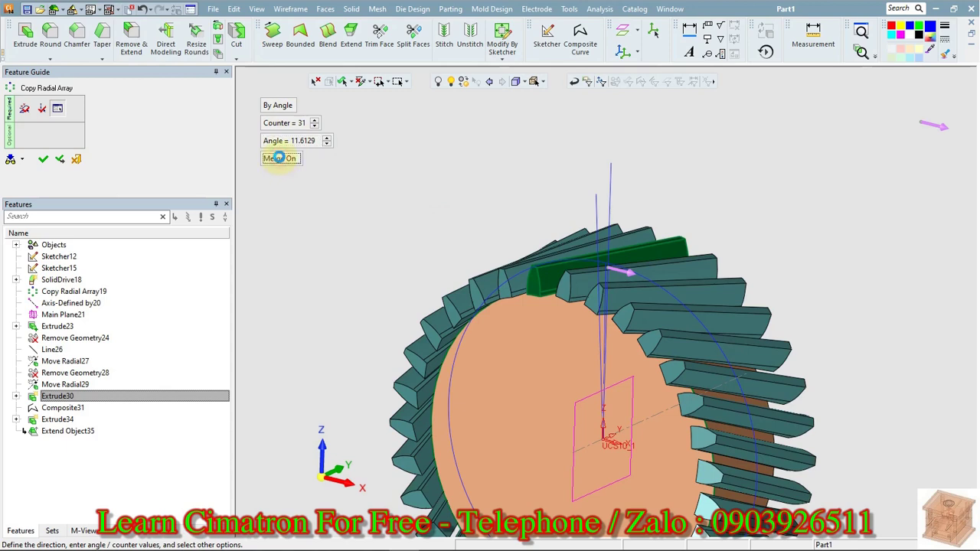
right_click(438, 168)
left_click(438, 169)
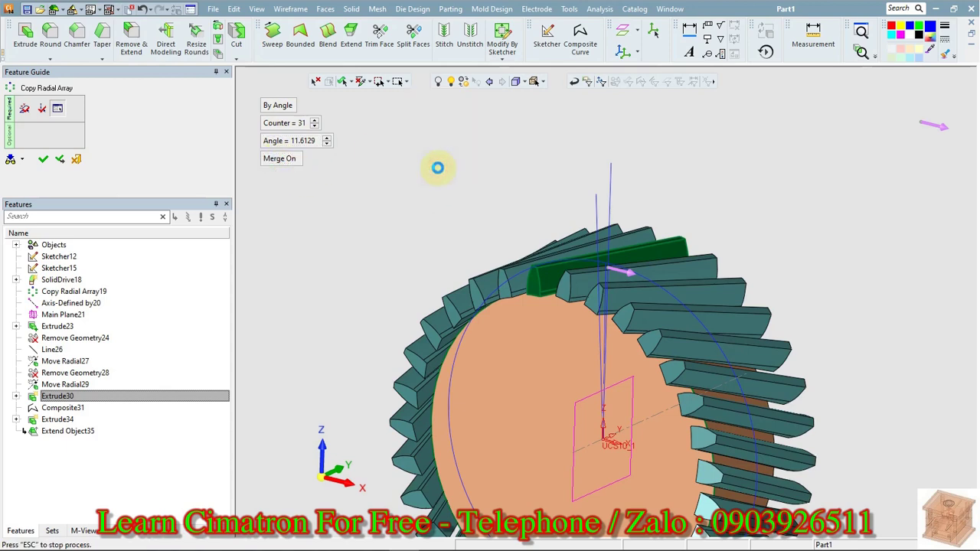
Merge the arrayed teeth and the wheel body into one solid object
middle_click_drag(436, 167, 437, 138)
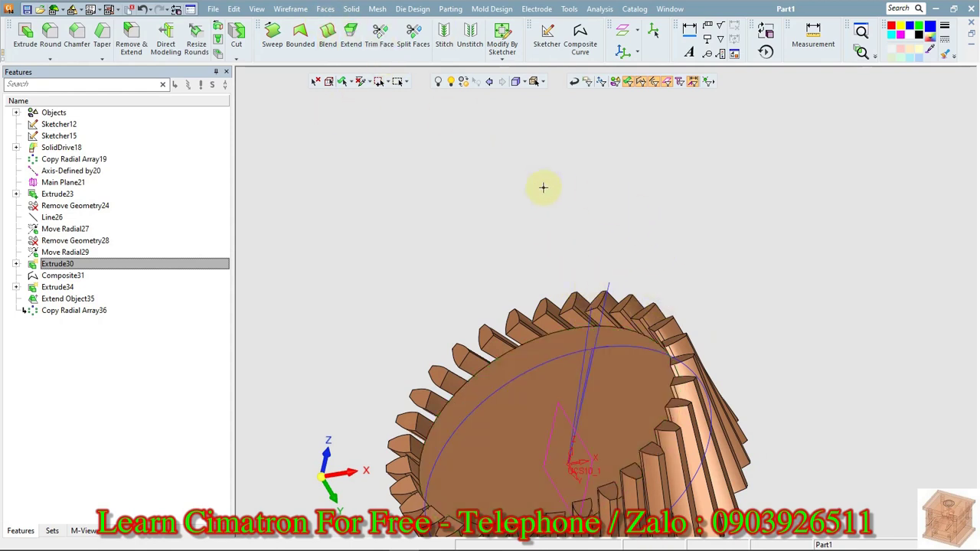
left_click(351, 9)
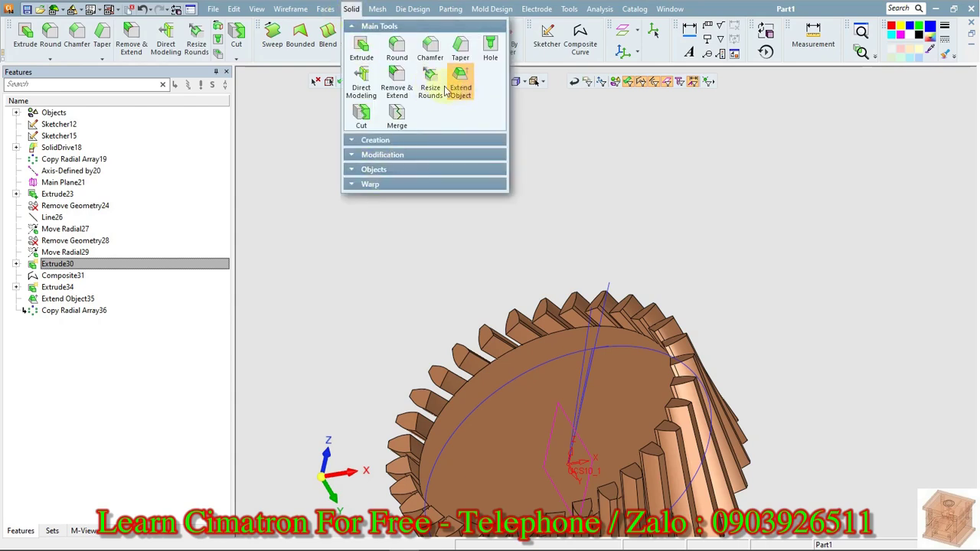
left_click(390, 119)
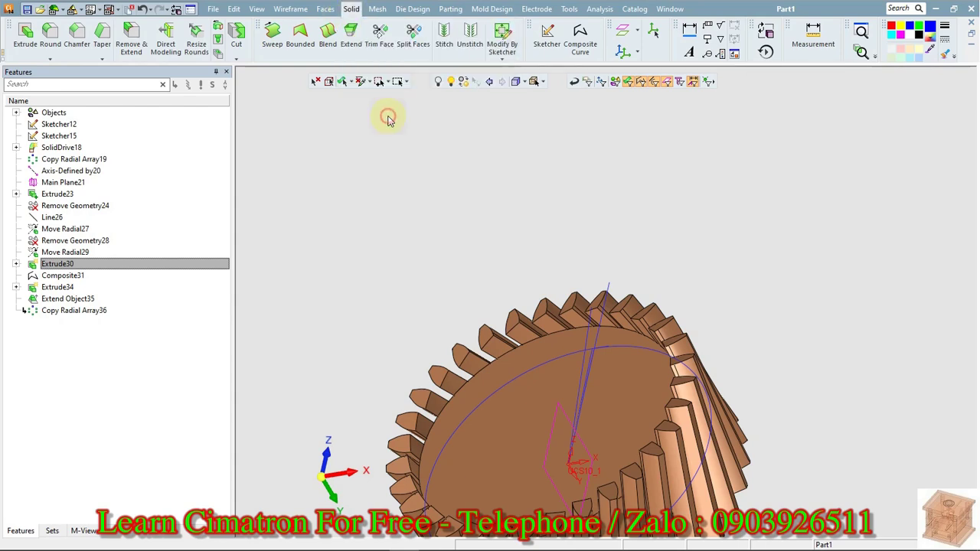
scroll(582, 252, "down", 5)
left_click_drag(724, 501, 501, 245)
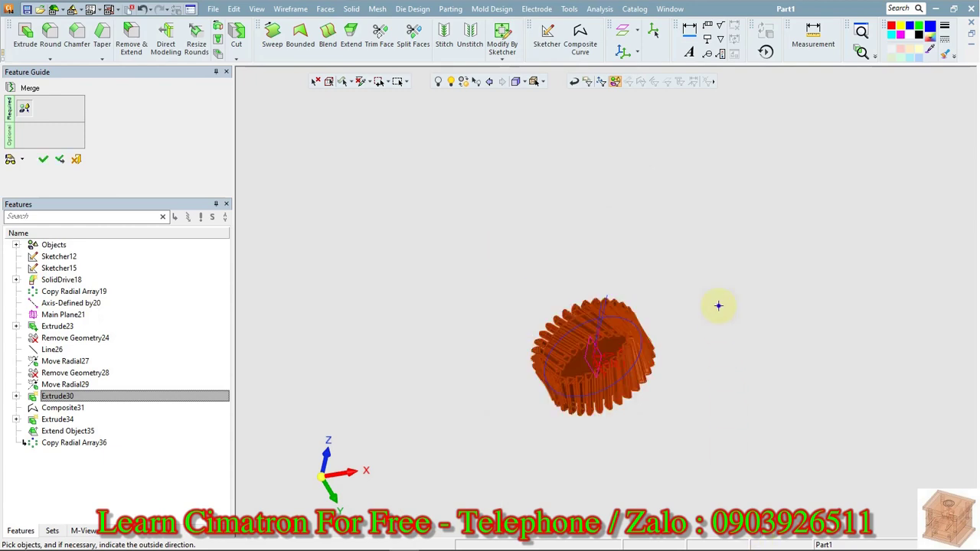
middle_click(700, 428)
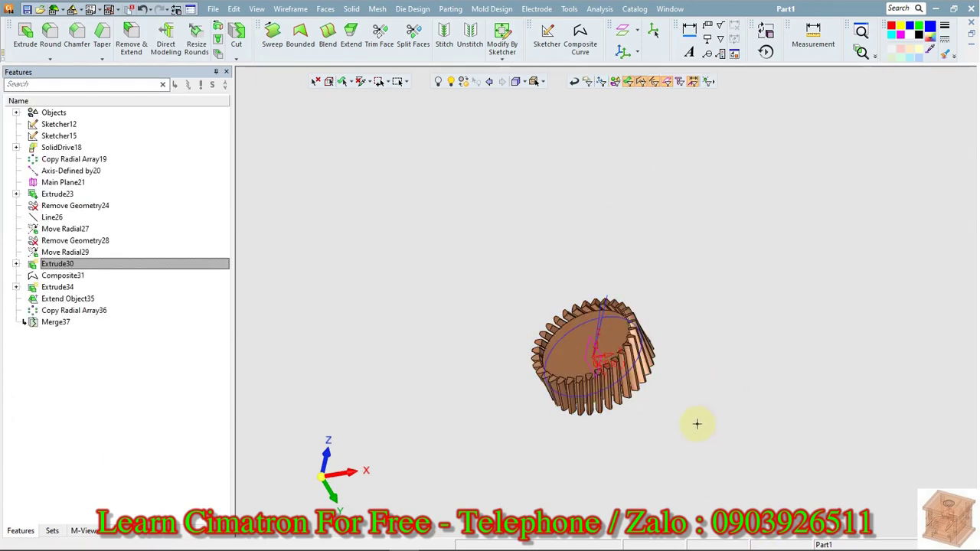
Cut off the tooth ends protruding beyond one side of the wheel, using the body's flat end face as cutting geometry with the removal side reversed
scroll(671, 432, "up", 5)
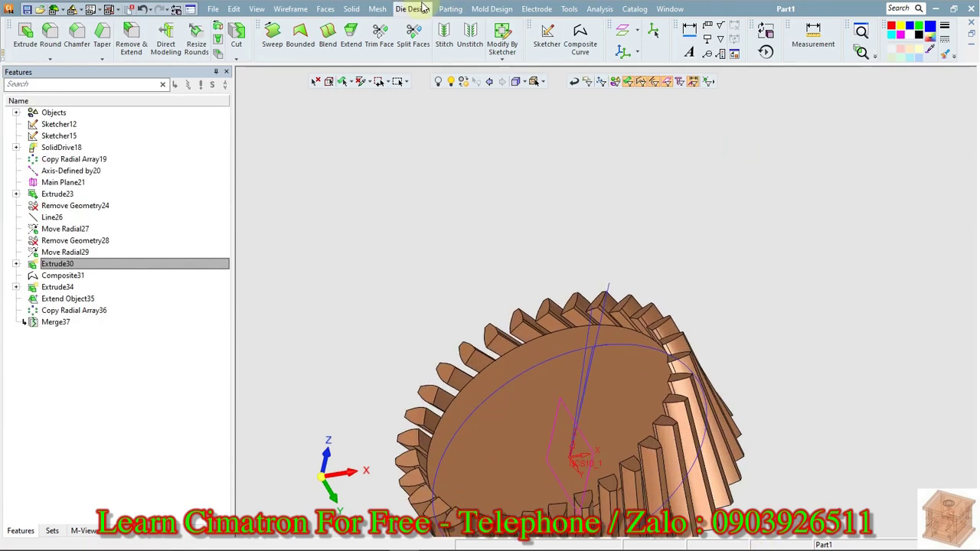
left_click(351, 8)
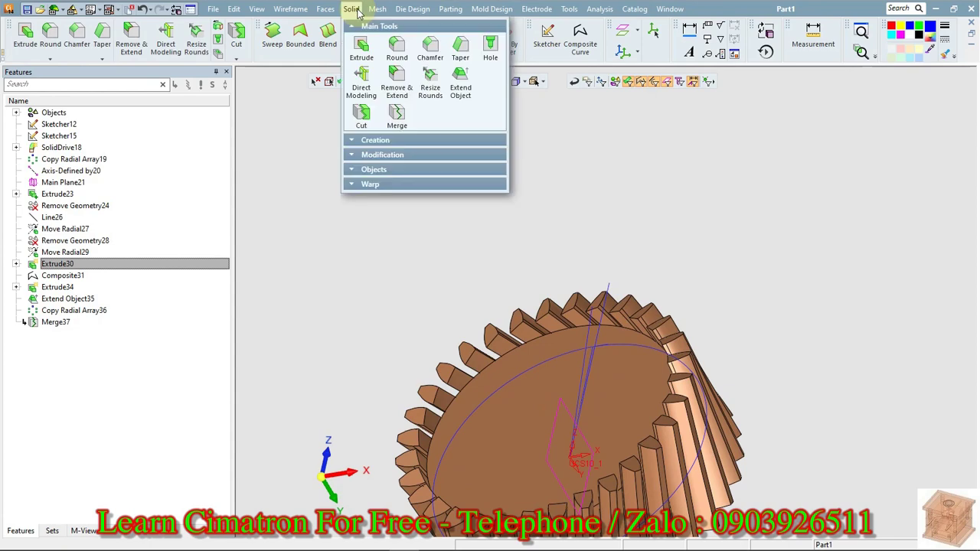
left_click(361, 115)
left_click(707, 394)
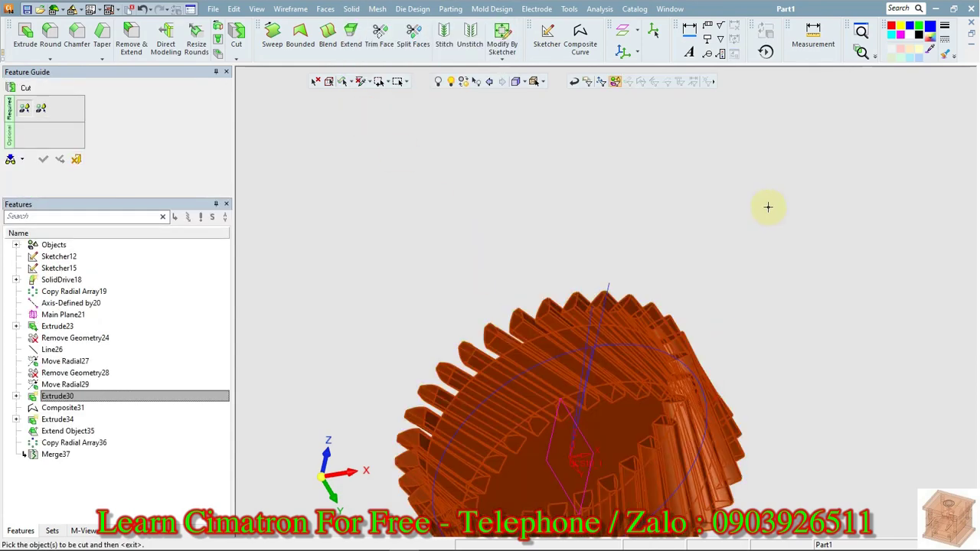
middle_click(763, 203)
left_click(627, 81)
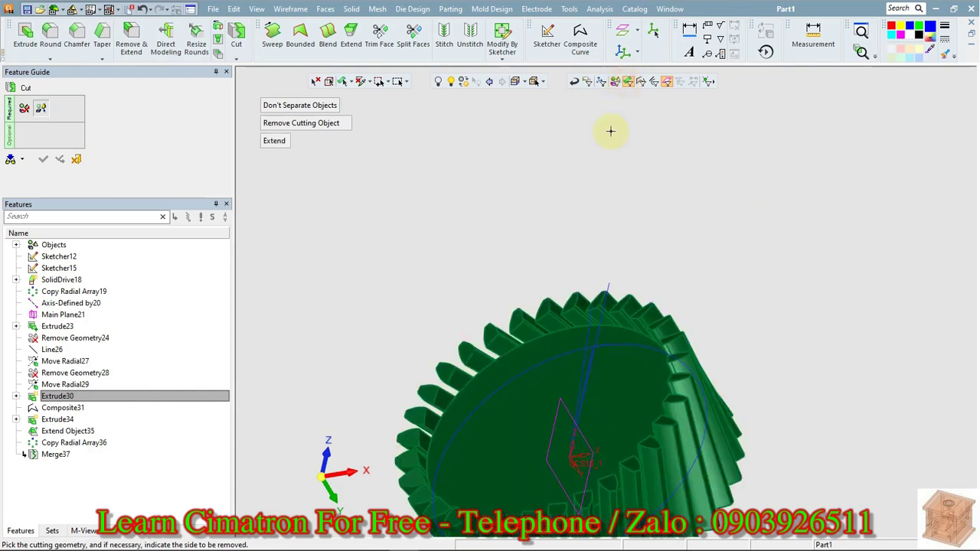
left_click(549, 378)
middle_click(708, 267)
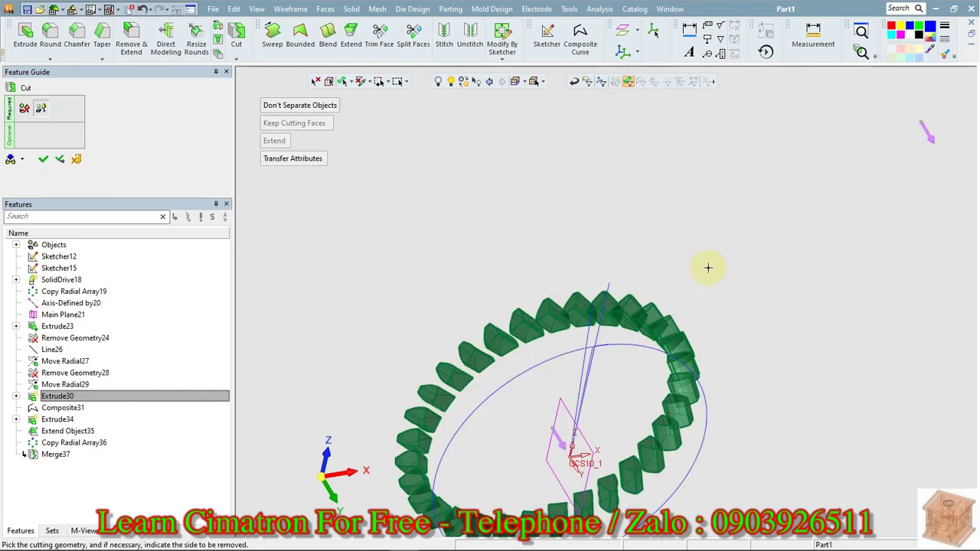
middle_click(590, 248)
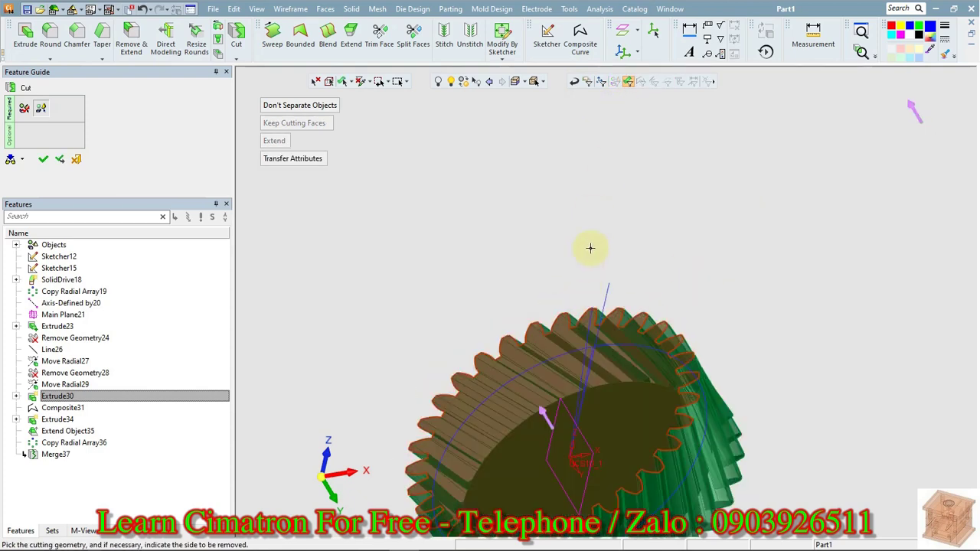
right_click(585, 227)
left_click(603, 230)
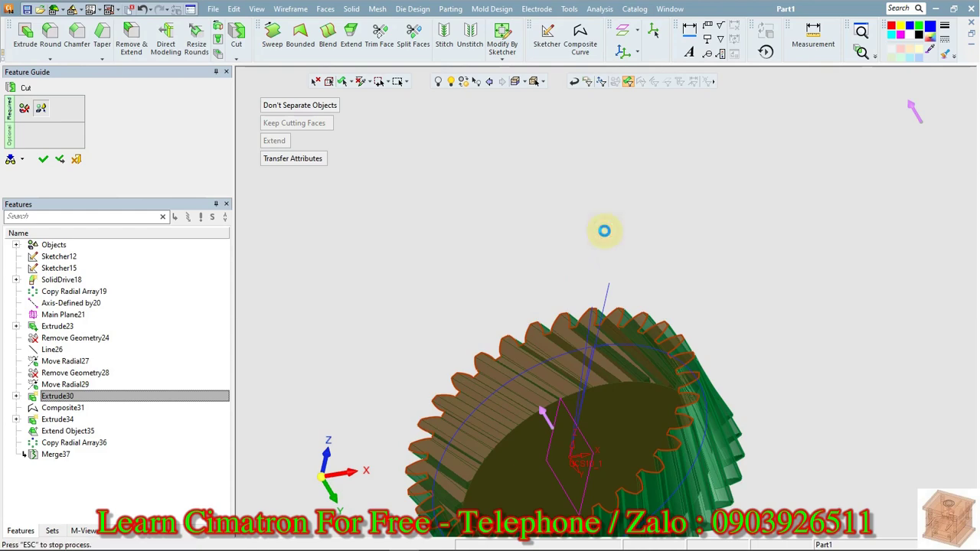
Trim the protruding tooth ends on the wheel's opposite side with its flat end face, reversing the removal side, and finish the Cut command
middle_click_drag(657, 207, 567, 125)
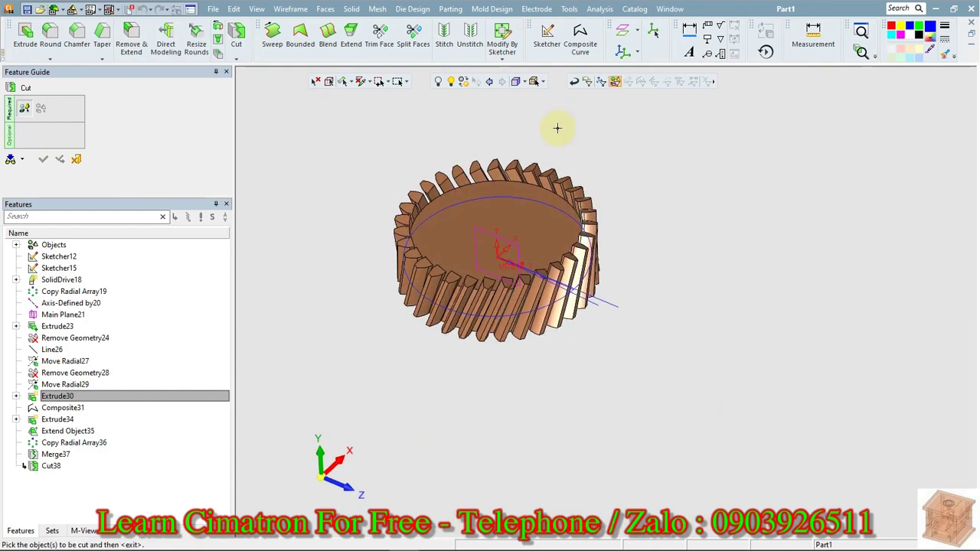
left_click(530, 217)
middle_click(687, 151)
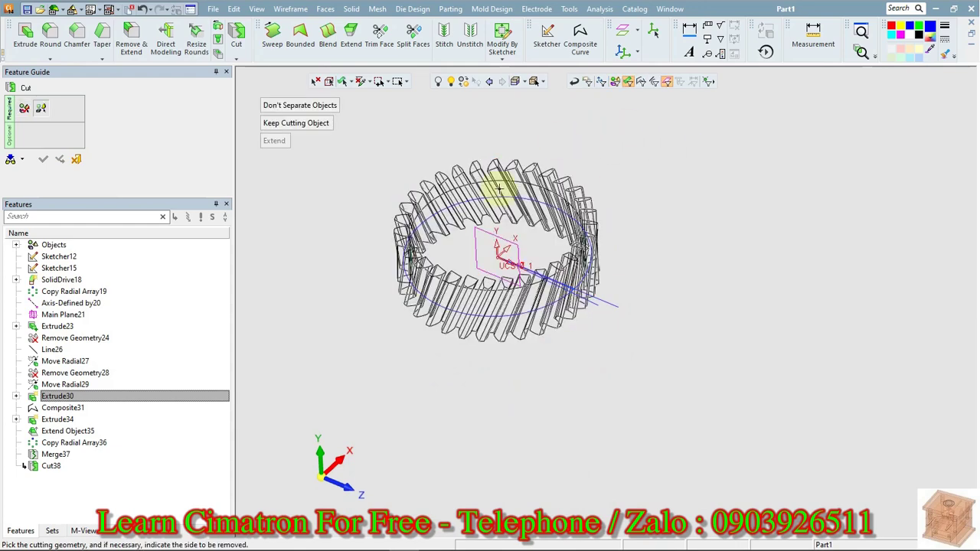
left_click(470, 235)
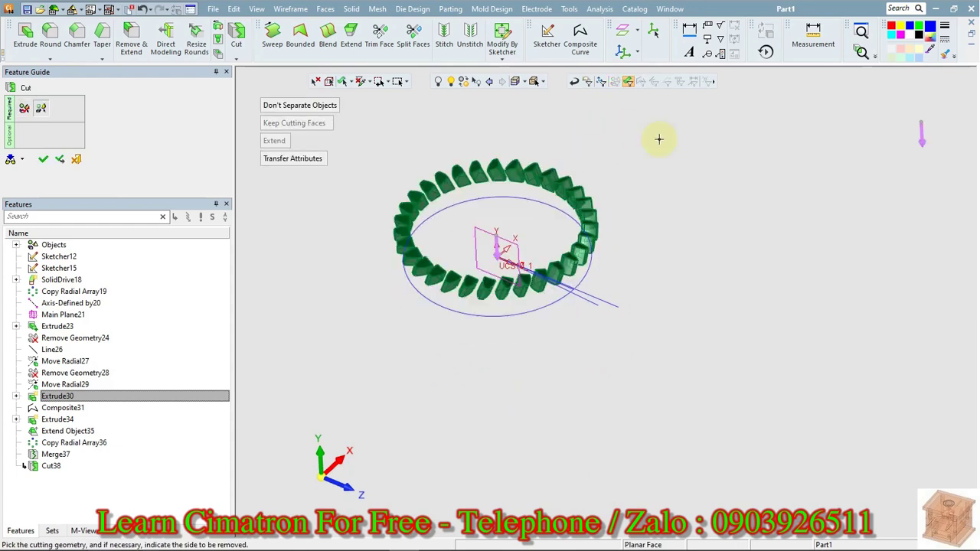
left_click(499, 247)
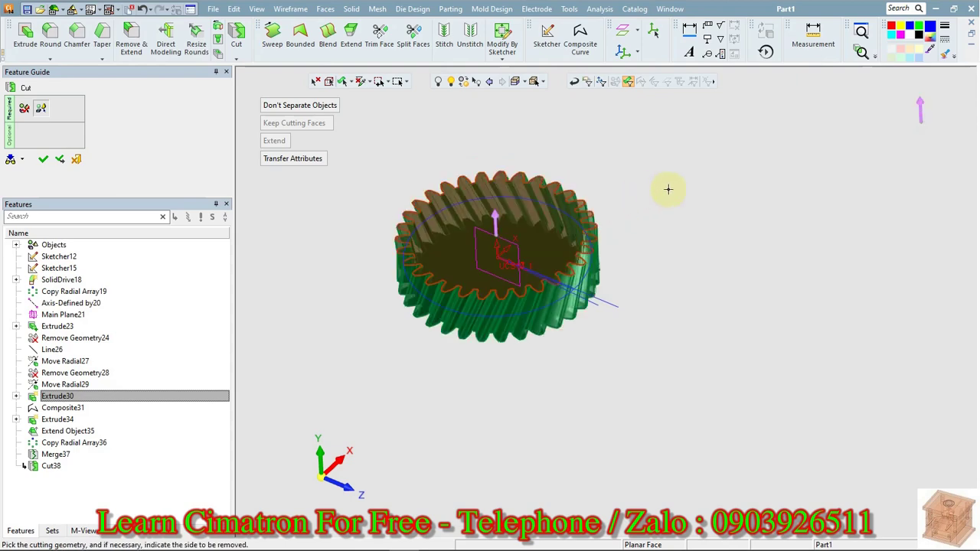
right_click(655, 173)
left_click(655, 172)
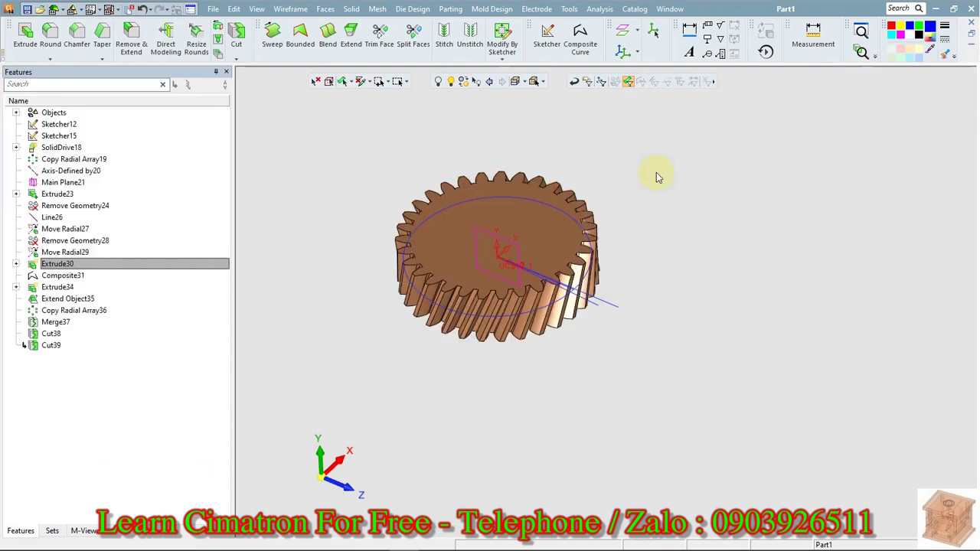
Show the wheel in an isometric view and hide the Curves set
left_click(334, 449)
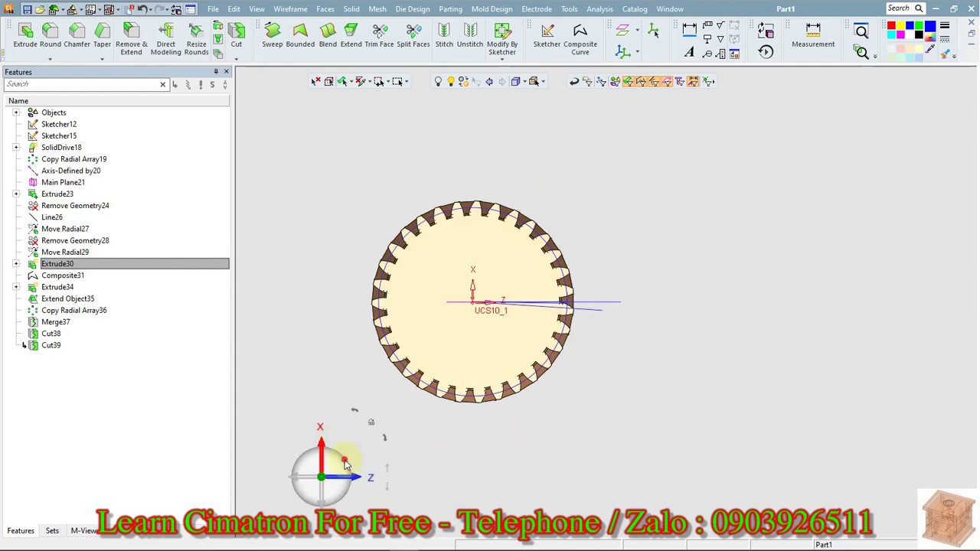
left_click(341, 461)
left_click(347, 465)
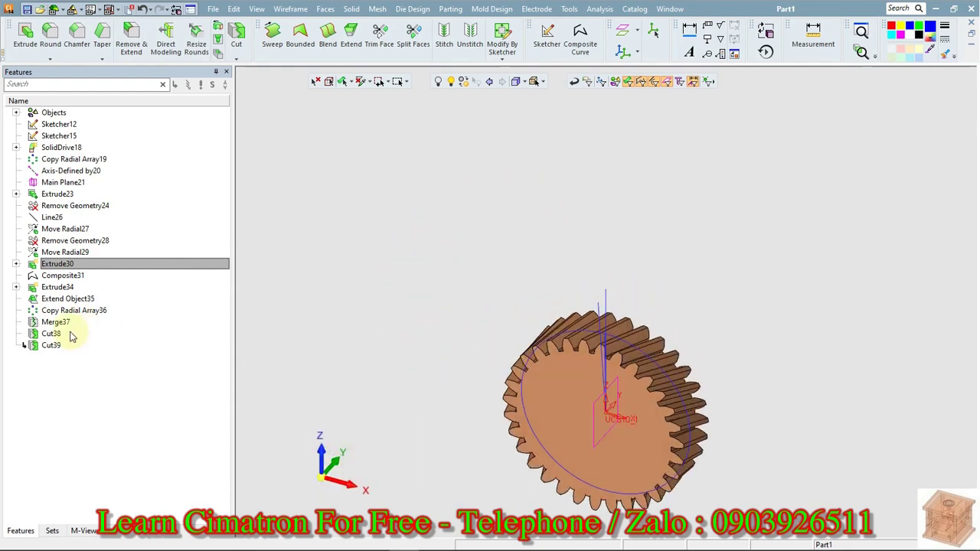
left_click(51, 531)
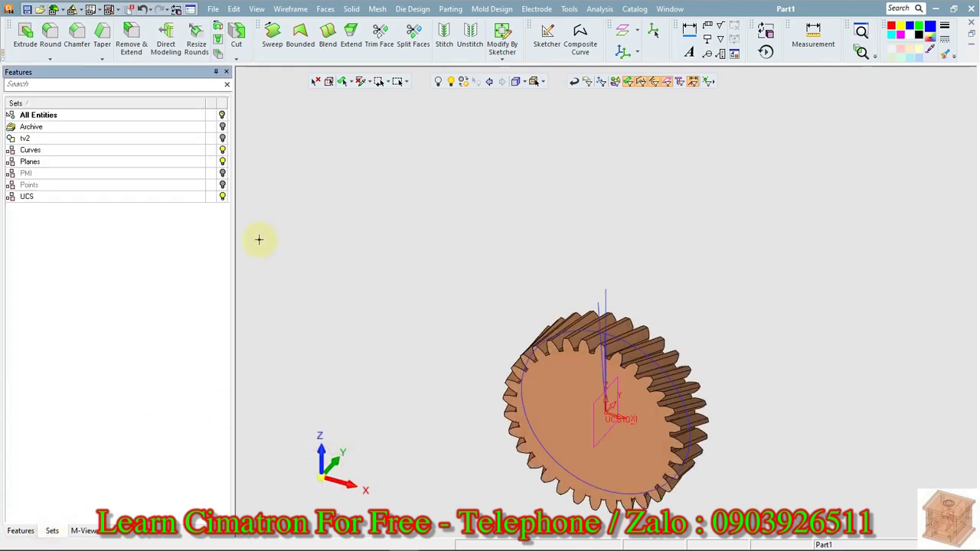
left_click(223, 150)
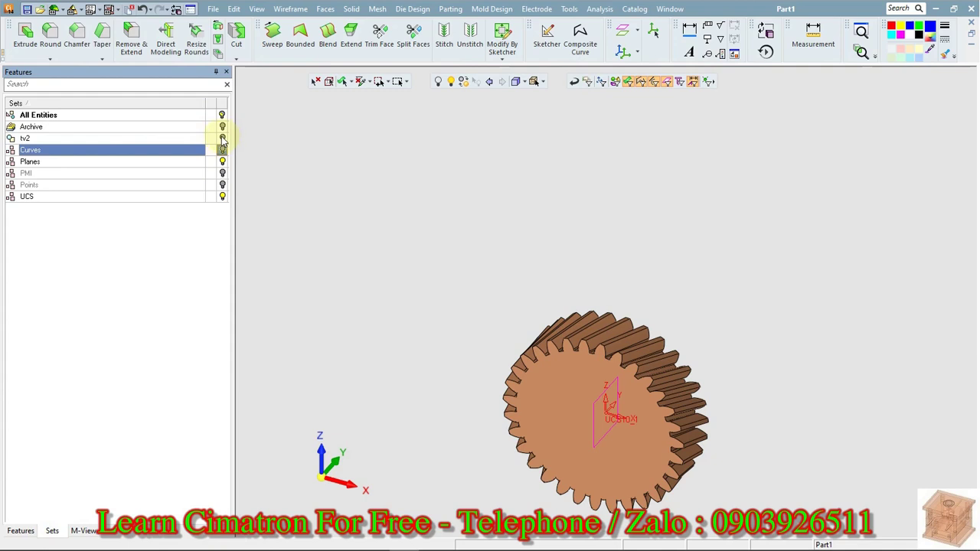
Create a selection set named bv2 containing the whole worm wheel solid
right_click(141, 310)
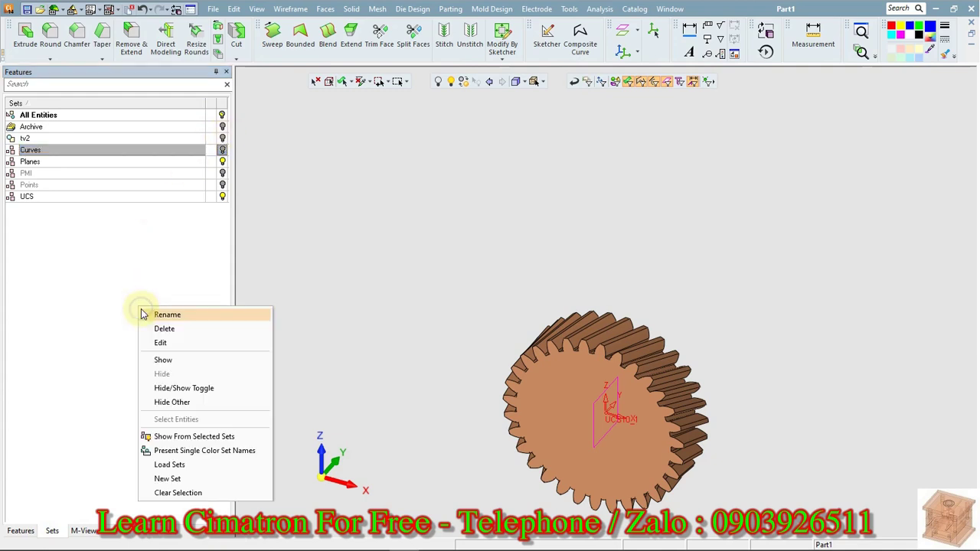
left_click(167, 477)
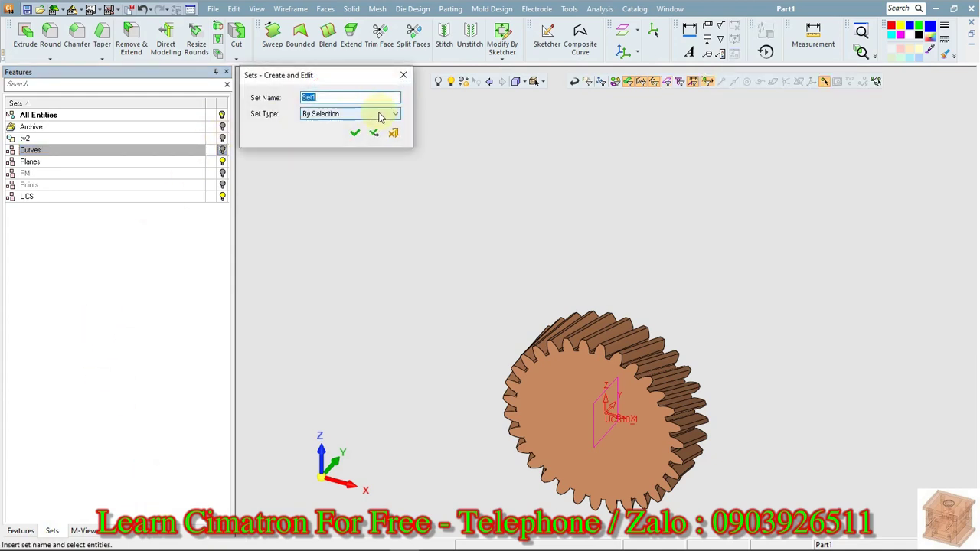
type("bv2")
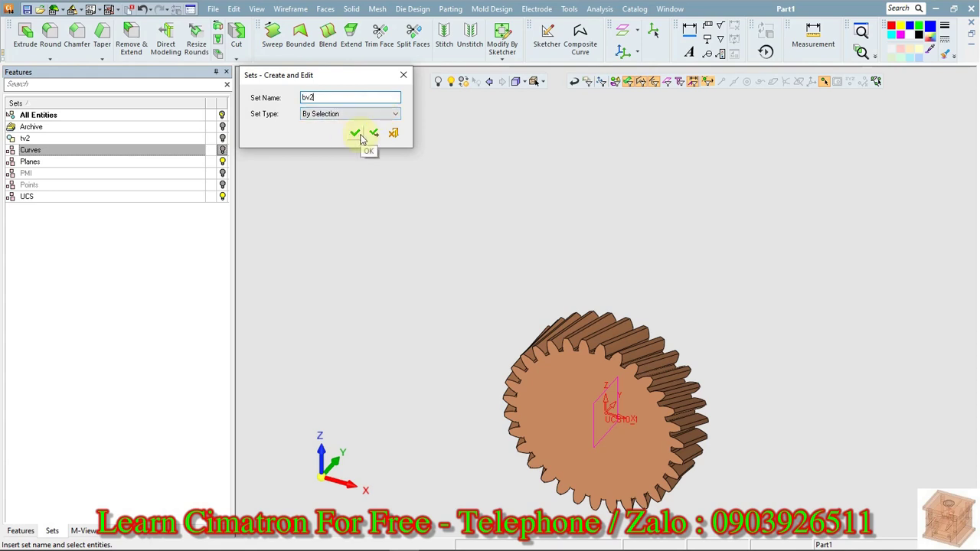
left_click(536, 329)
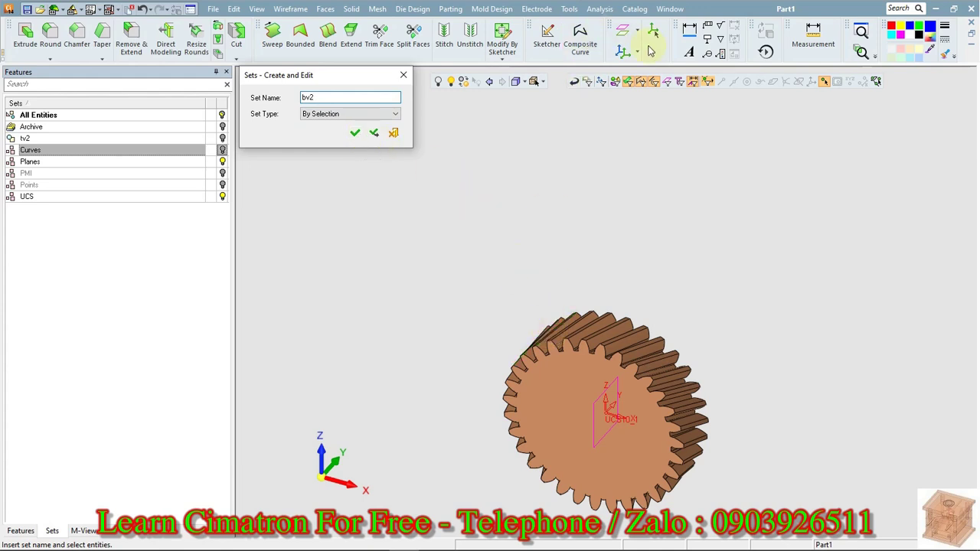
left_click(618, 82)
left_click(619, 344)
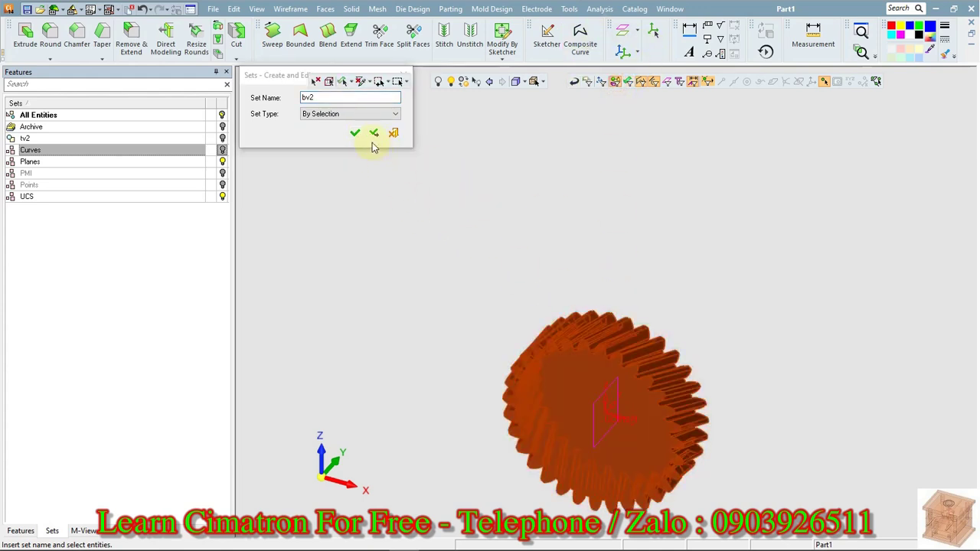
left_click(356, 134)
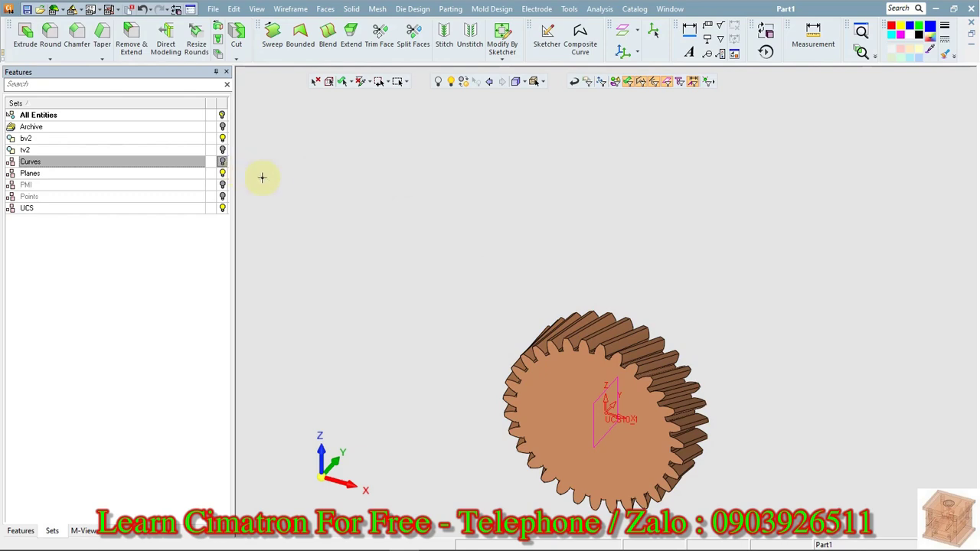
Show the tv2 set and view the worm meshing with the wheel up close
left_click(222, 150)
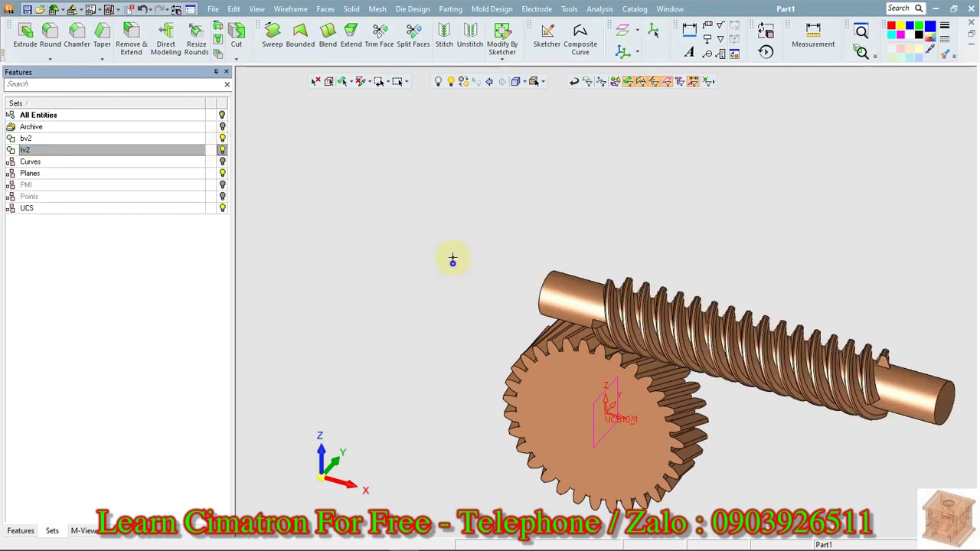
scroll(475, 237, "up", 3)
middle_click_drag(439, 137, 528, 221)
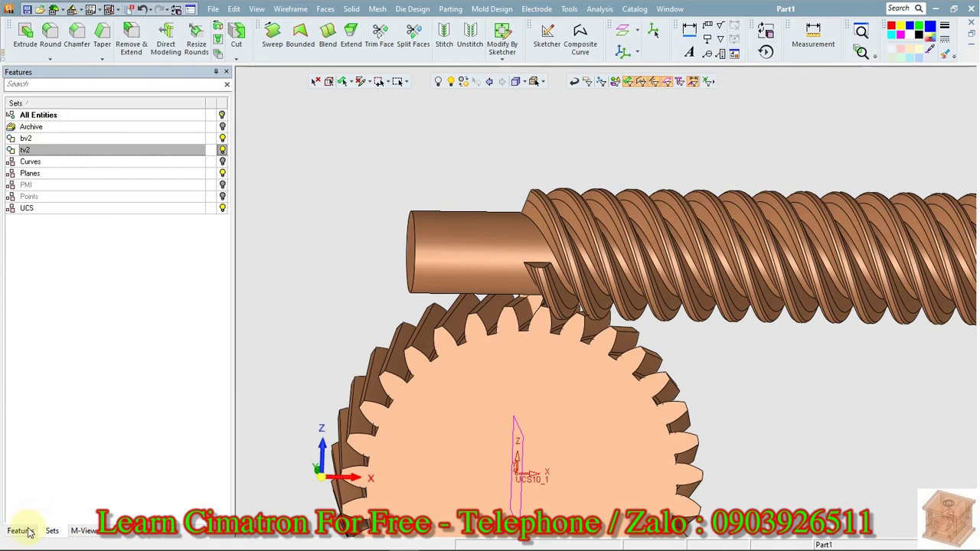
Check the rotation angle of the Move Radial29 feature without changing it
left_click(26, 531)
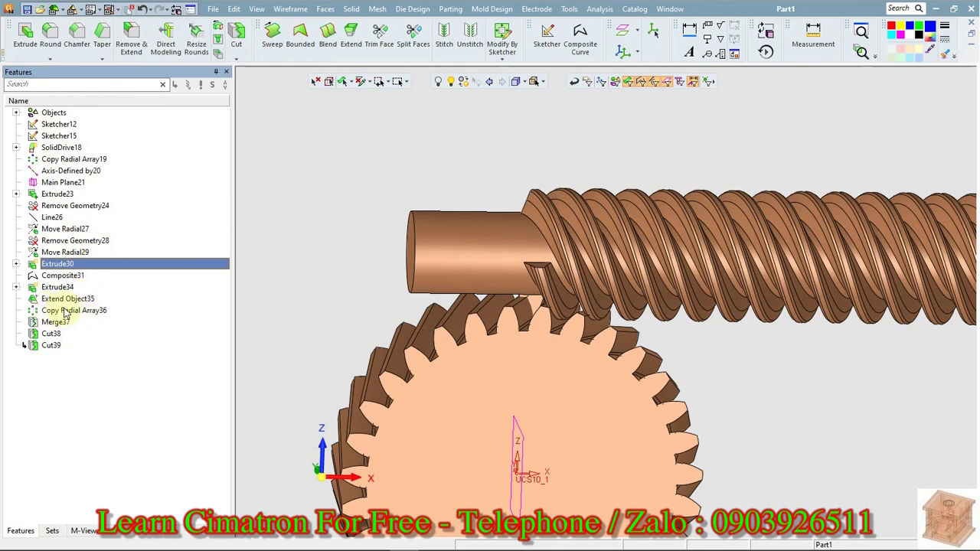
left_click(49, 254)
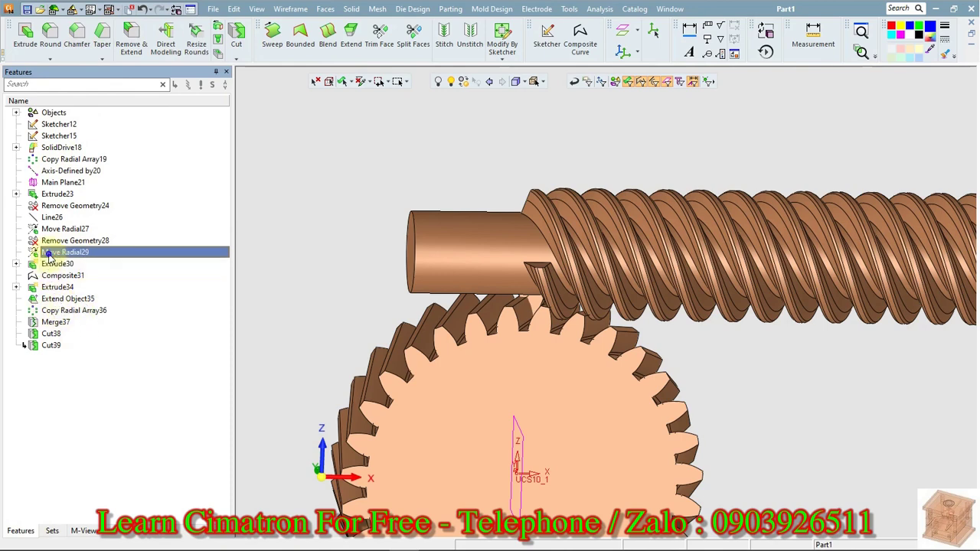
right_click(49, 258)
left_click(66, 263)
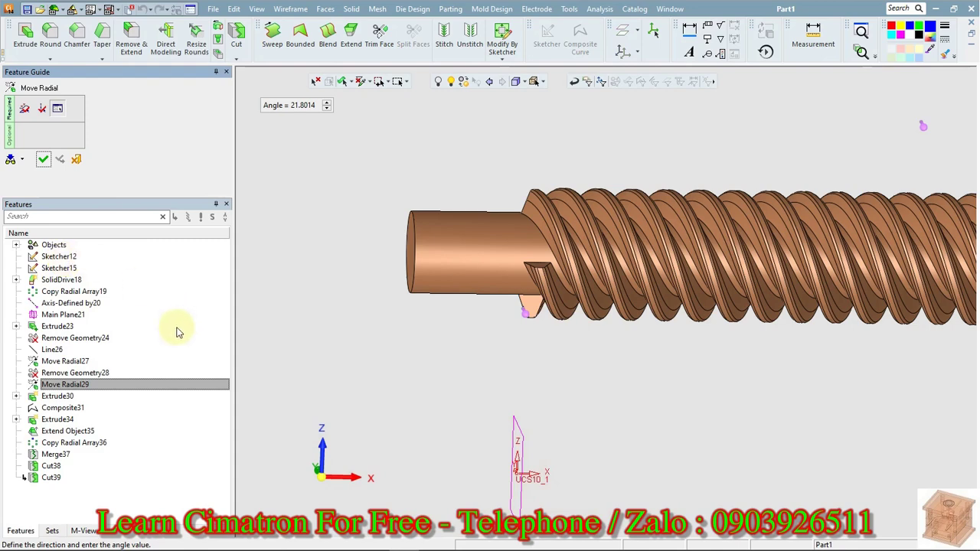
left_click(75, 159)
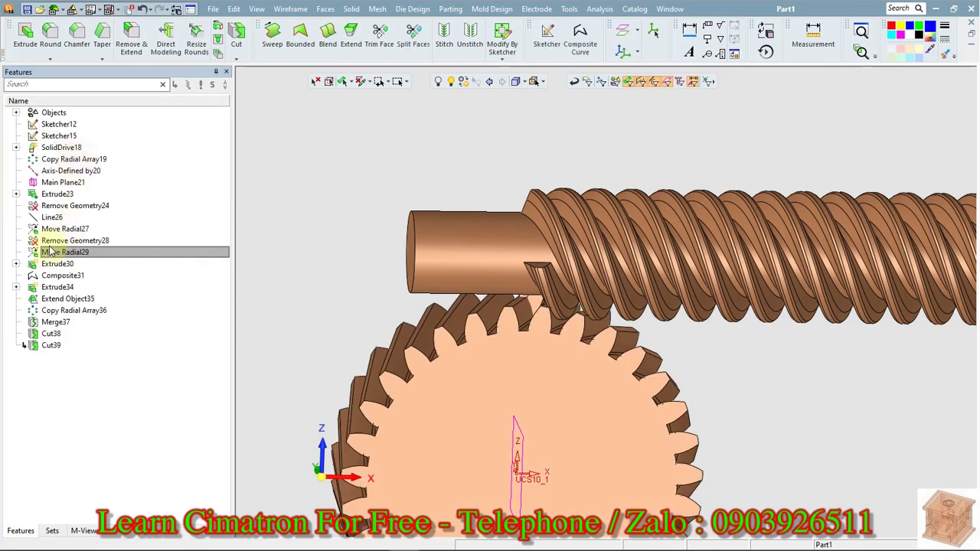
Check the angle and direction of the Move Radial27 feature in a front view, leaving the feature as it is
left_click(65, 229)
right_click(65, 229)
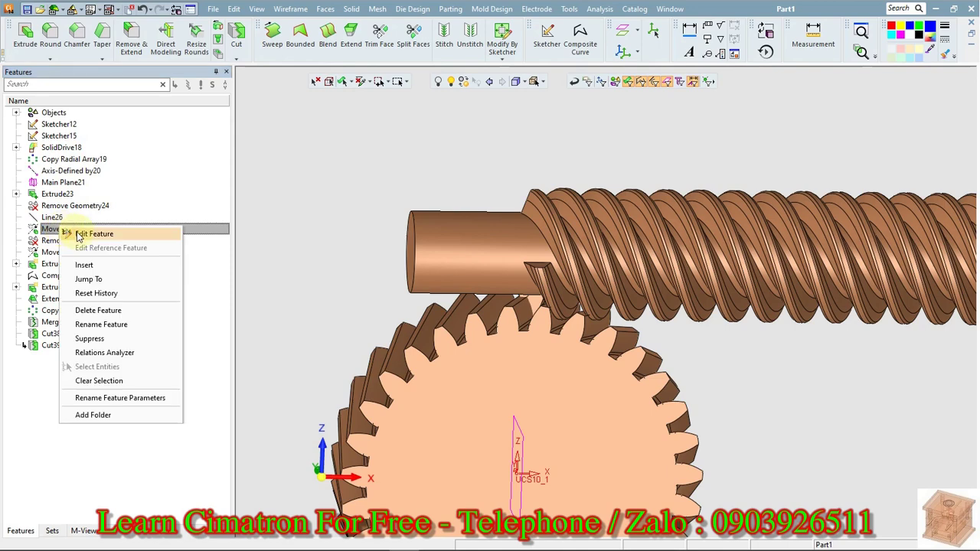
left_click(79, 234)
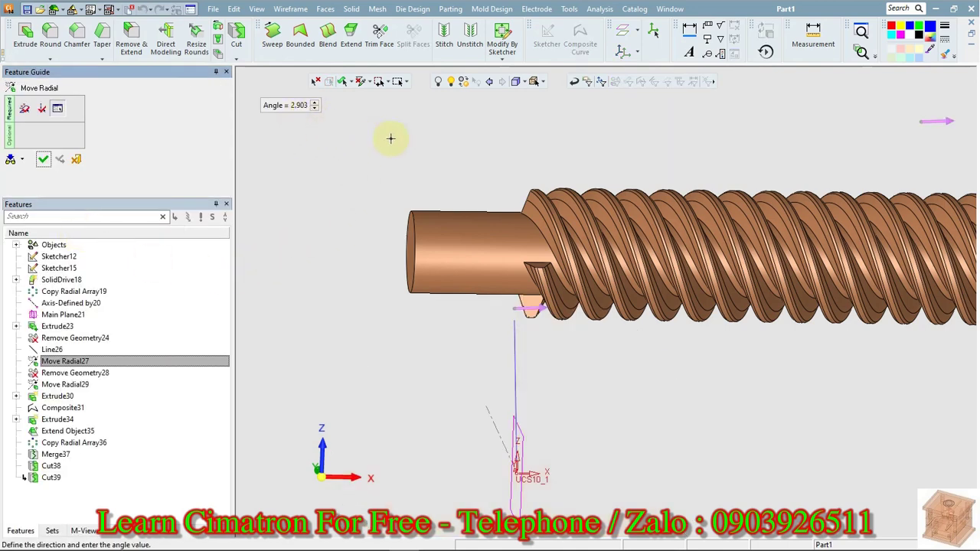
middle_click_drag(398, 138, 386, 195)
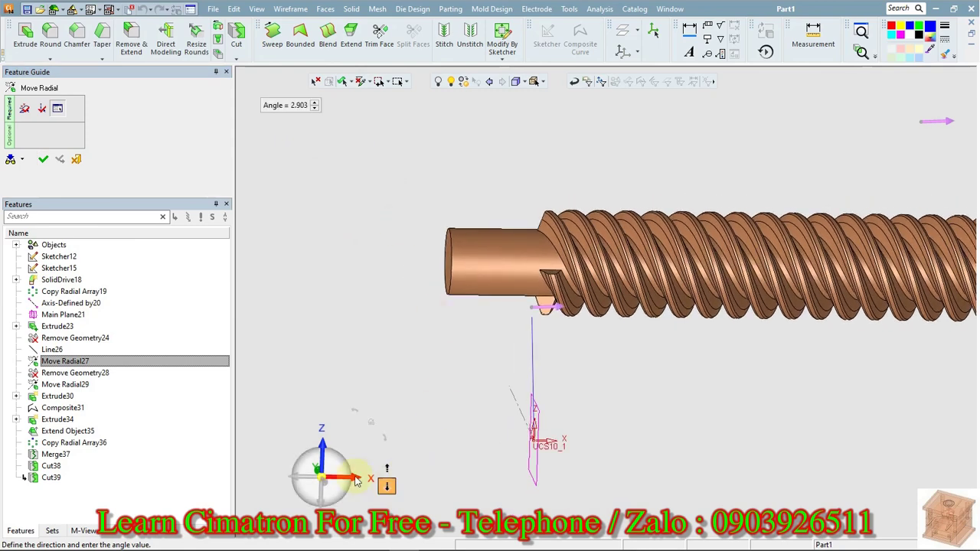
left_click(326, 488)
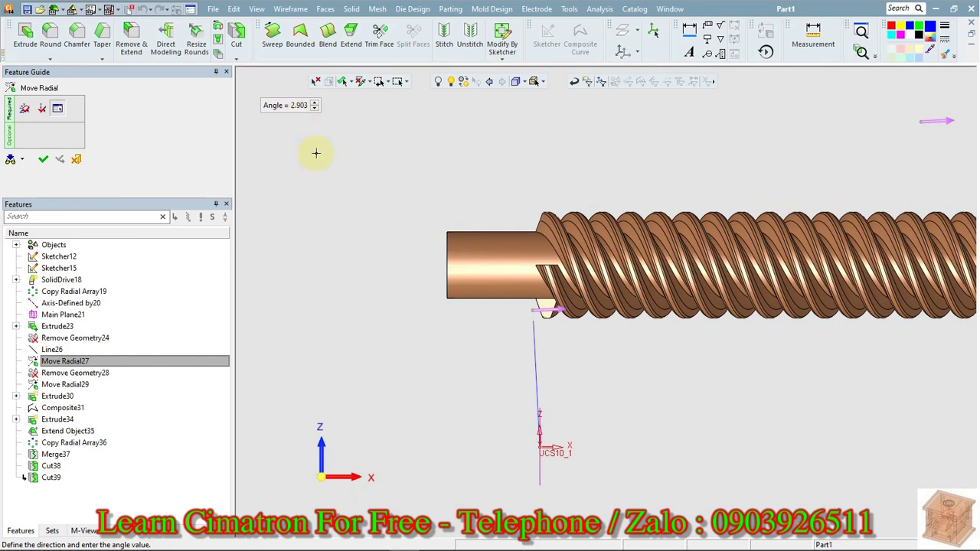
left_click(76, 159)
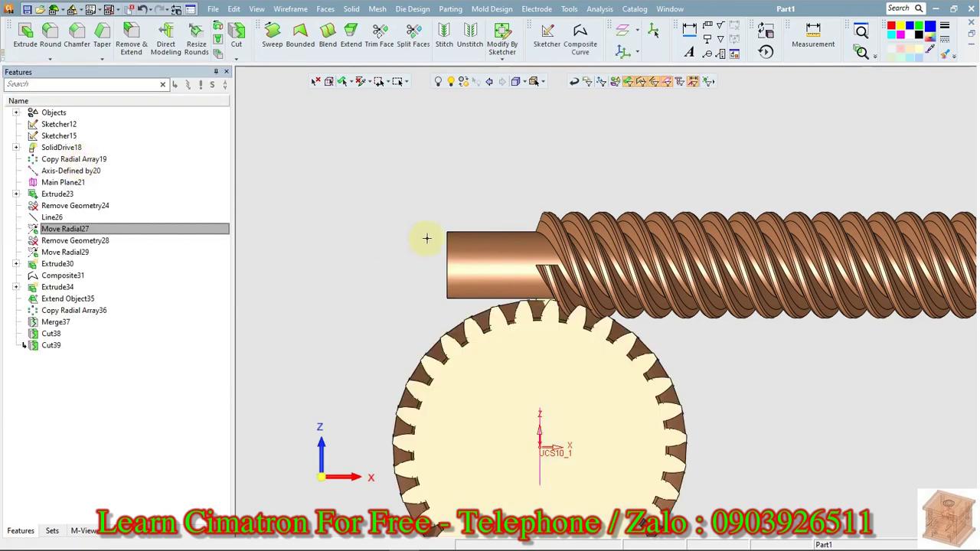
Set up a radial move of the worm wheel about its central axis by an angle of 2.903
left_click(239, 11)
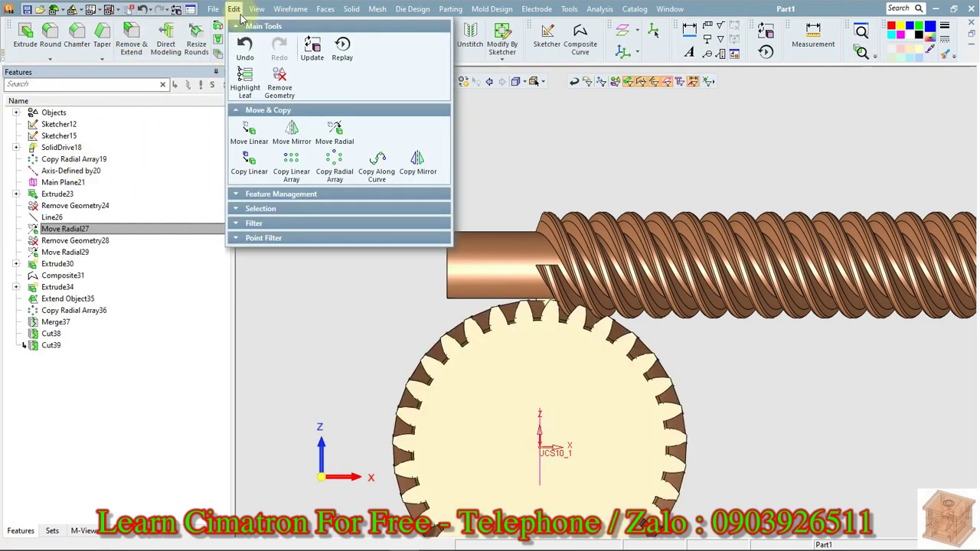
left_click(321, 140)
left_click(608, 455)
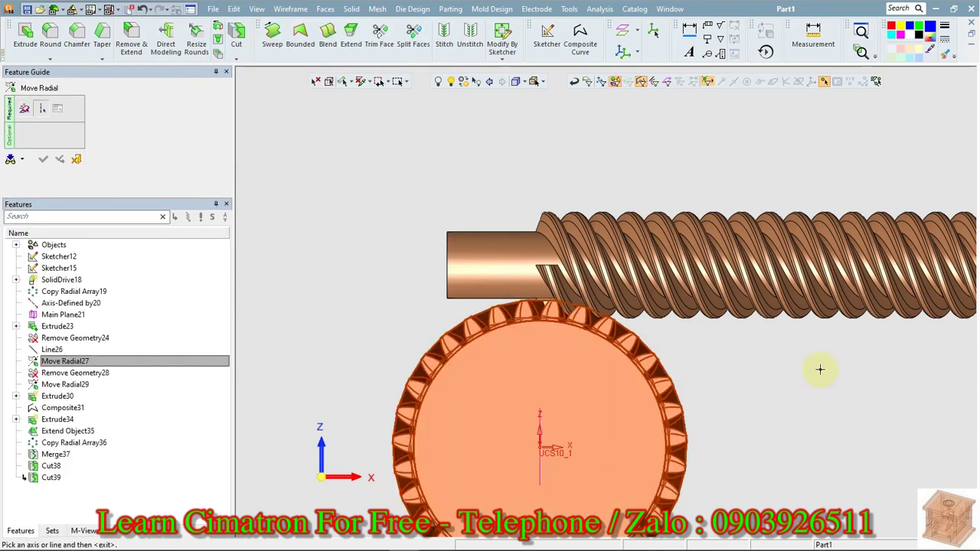
middle_click_drag(777, 361, 748, 409)
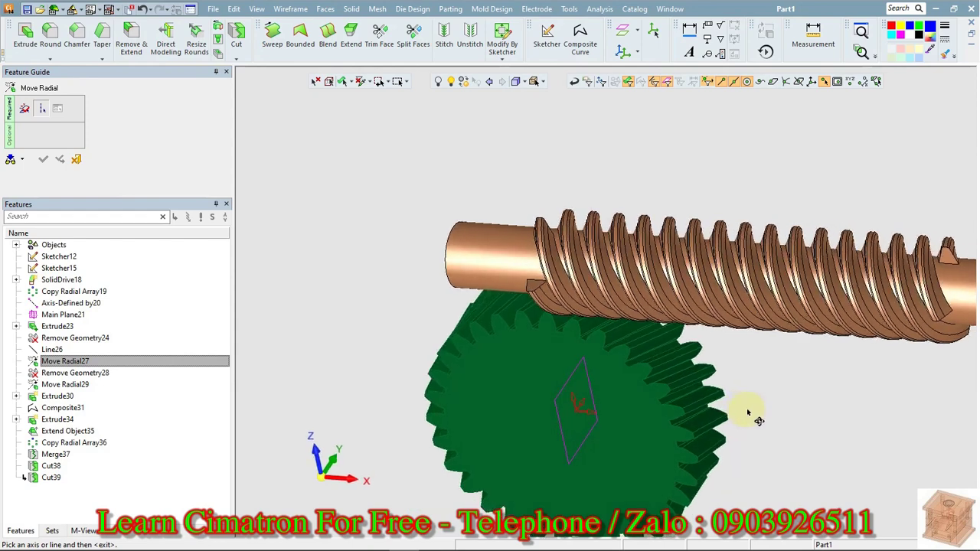
left_click(584, 408)
left_click(290, 111)
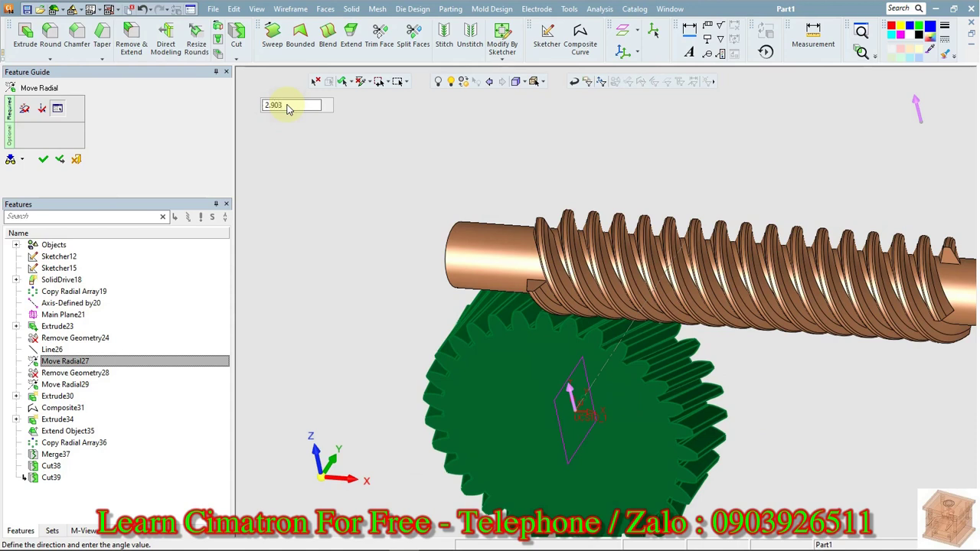
key("Return")
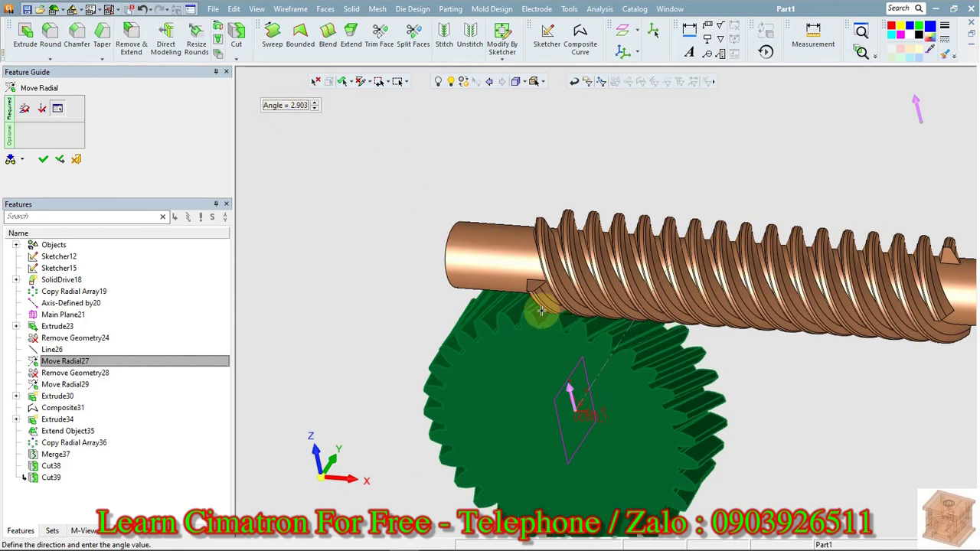
Reverse the wheel's rotation direction, inspect the tooth mesh with the worm, and apply the radial move
left_click(571, 391)
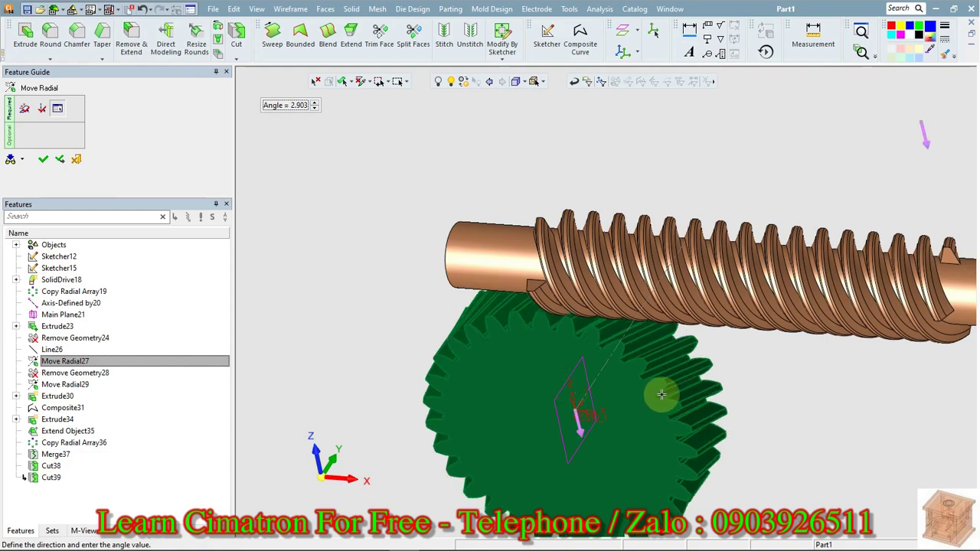
middle_click_drag(729, 383, 659, 320)
scroll(659, 320, "up", 5)
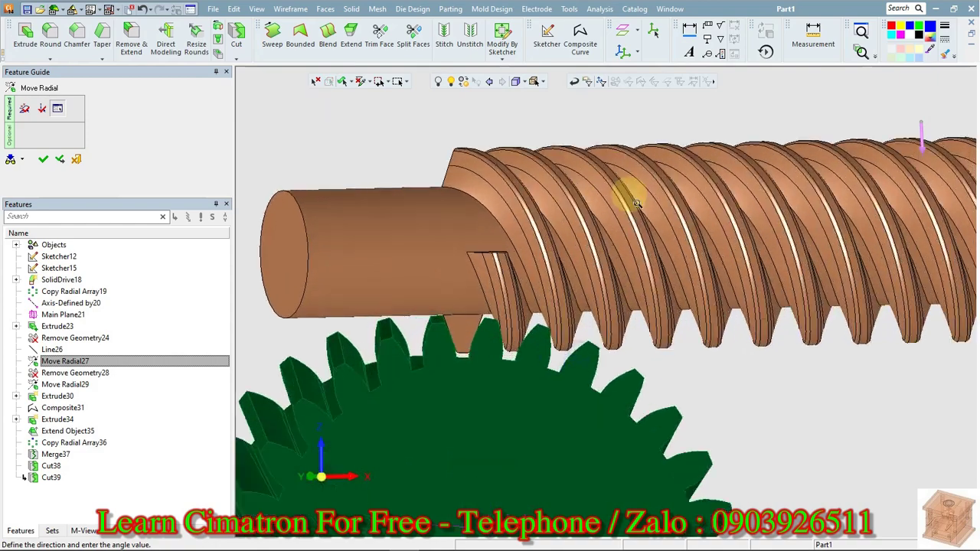
middle_click_drag(536, 230, 466, 332)
scroll(430, 208, "down", 5)
right_click(432, 179)
left_click(433, 175)
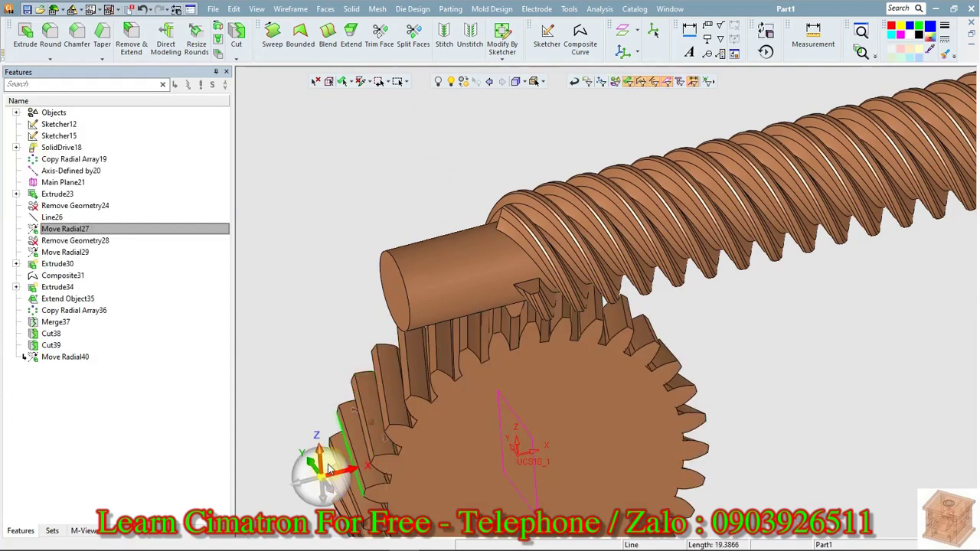
Set up a linear move of the worm by XYZ Delta, with Delta X set to pi*2*8
middle_click_drag(333, 466, 525, 164)
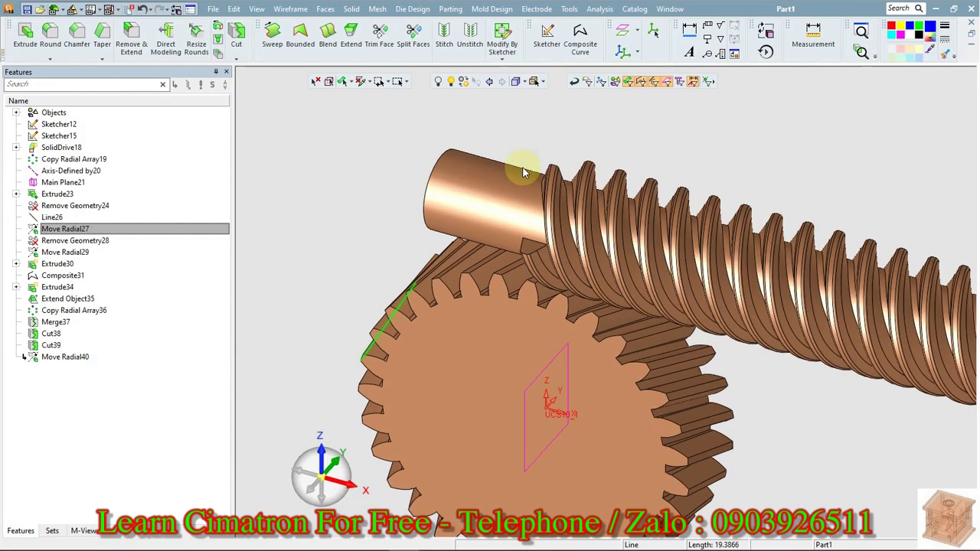
scroll(448, 351, "down", 5)
middle_click_drag(448, 351, 398, 245)
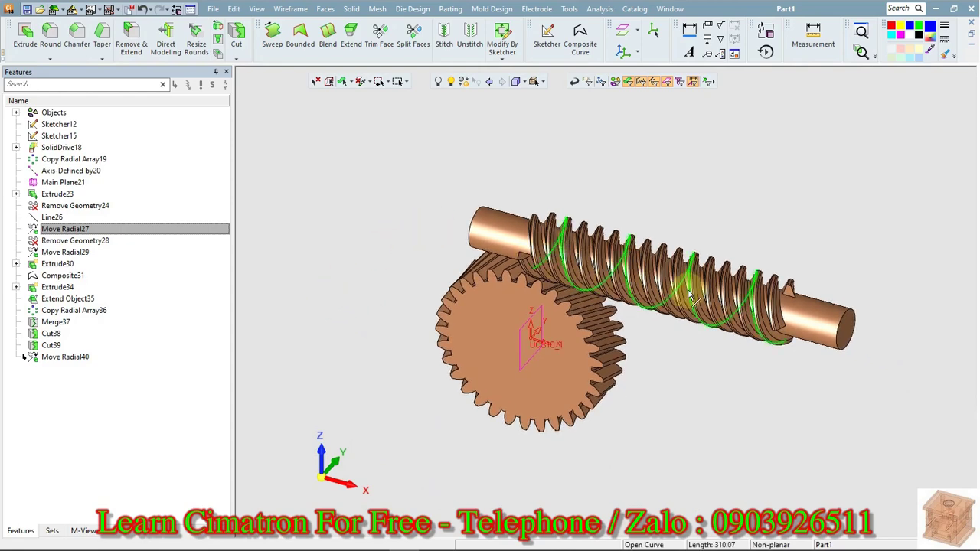
scroll(624, 306, "up", 2)
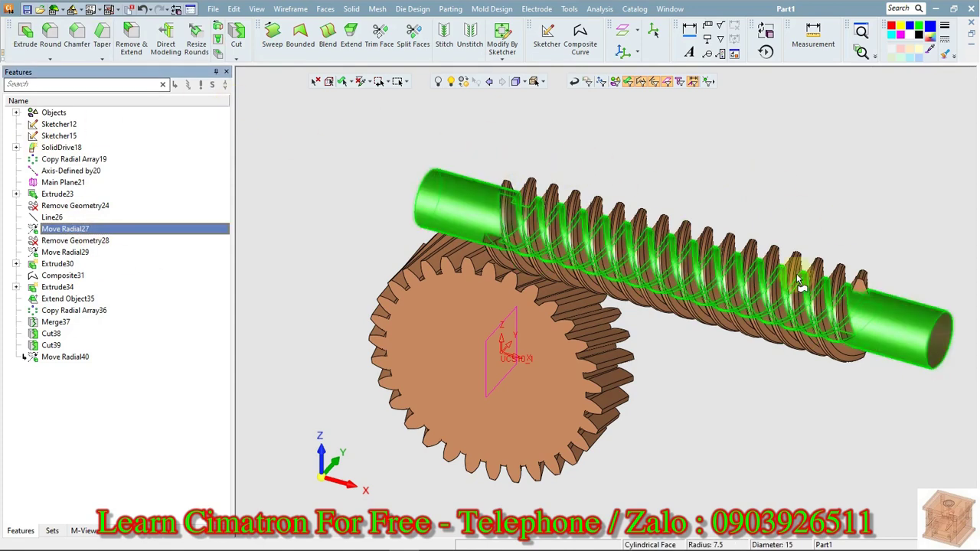
left_click(235, 9)
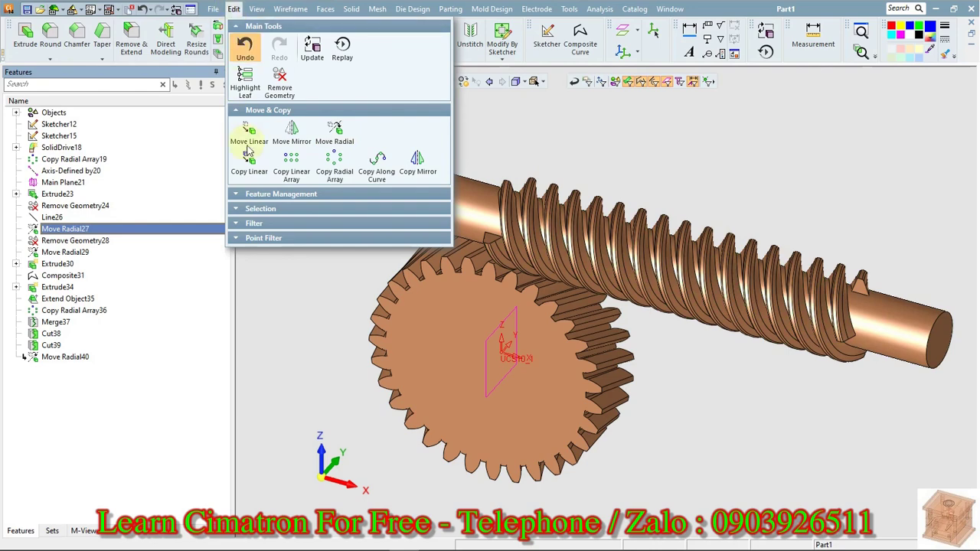
left_click(249, 132)
left_click(463, 188)
middle_click(313, 136)
left_click(302, 106)
left_click(300, 131)
left_click(298, 124)
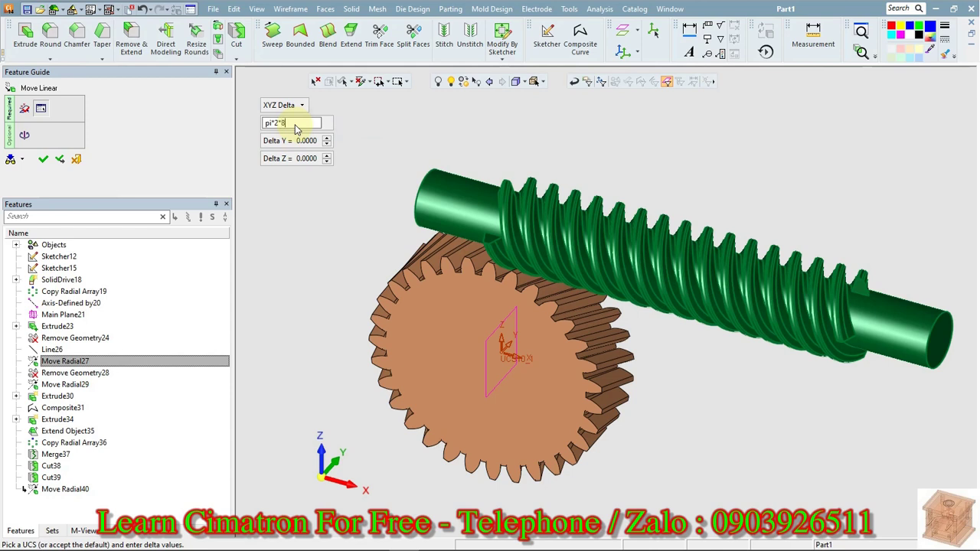
key("Return")
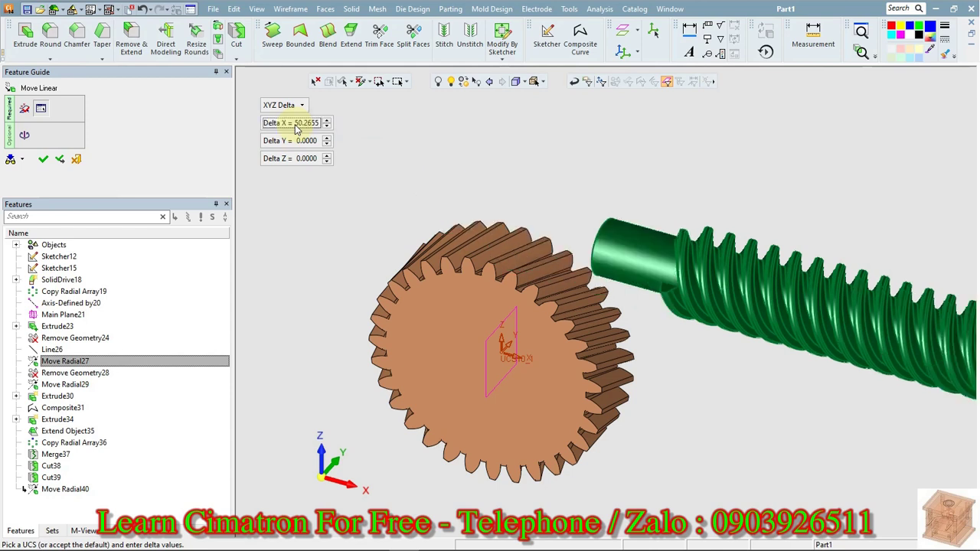
Set the worm's Delta X to -50.2655, check the mesh with the wheel, and apply the linear move
left_click(297, 123)
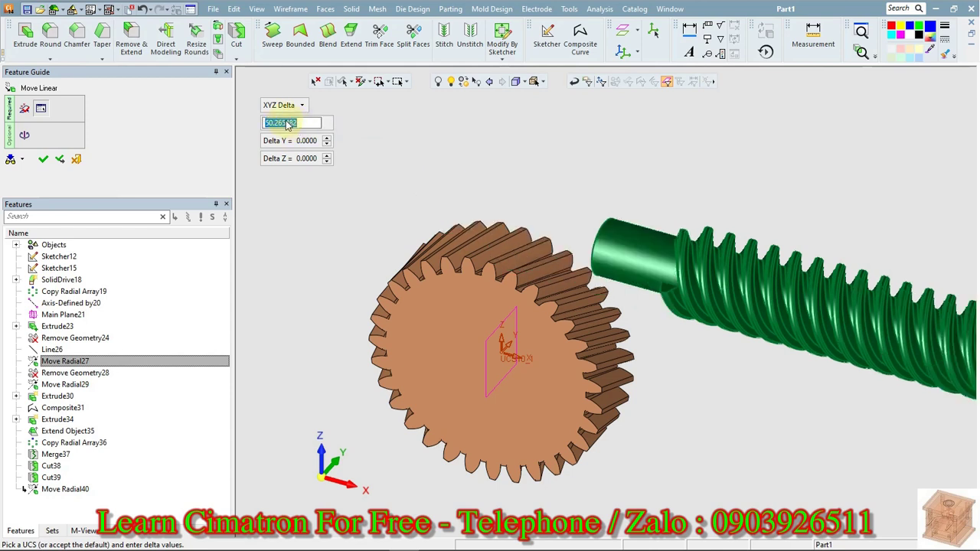
key("Return")
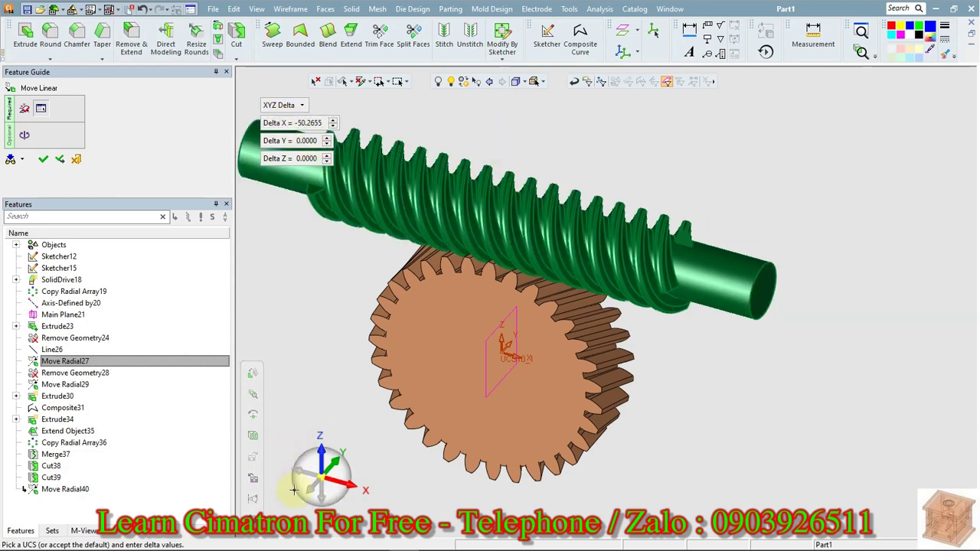
left_click(309, 468)
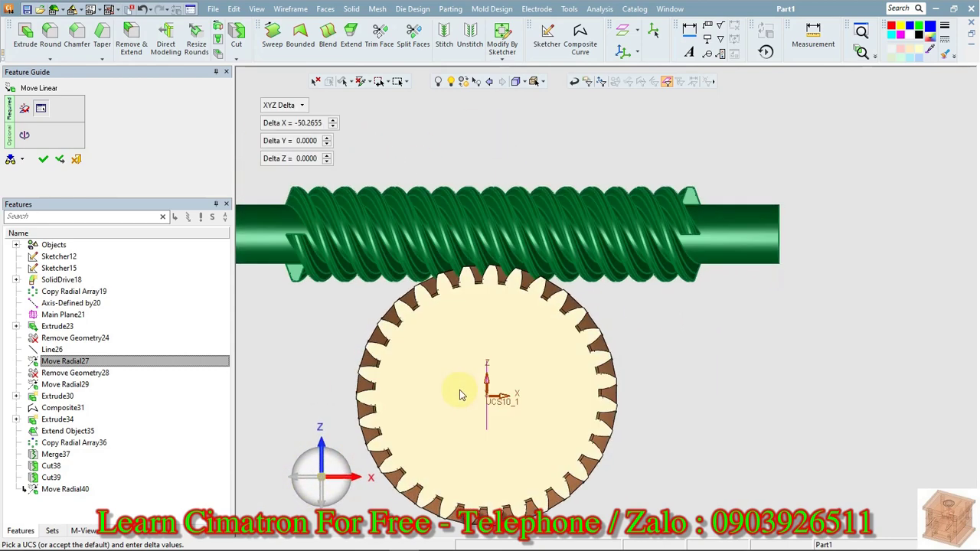
scroll(460, 389, "up", 5)
mouse_move(628, 317)
middle_mouse_down()
mouse_move(639, 324)
mouse_move(638, 307)
mouse_move(628, 324)
middle_mouse_up()
right_click(657, 328)
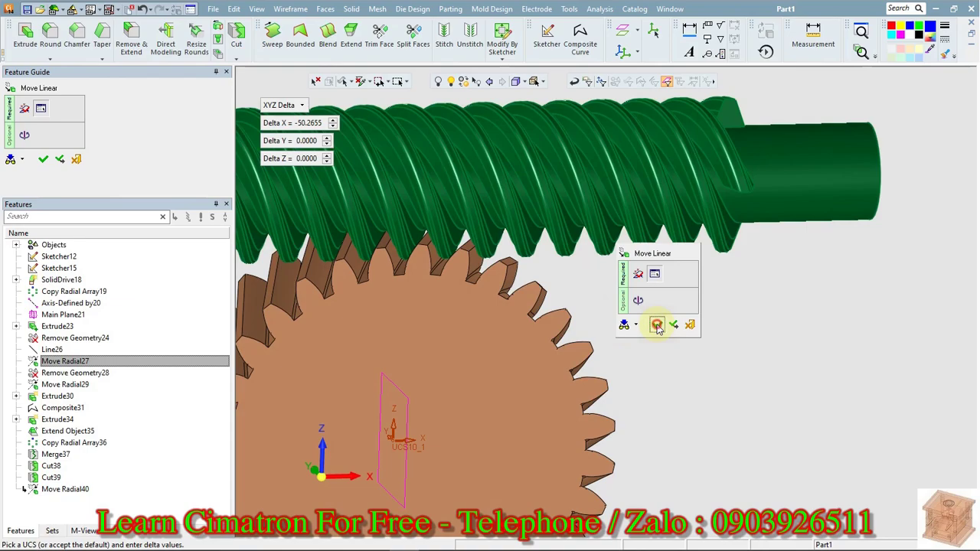
left_click(657, 325)
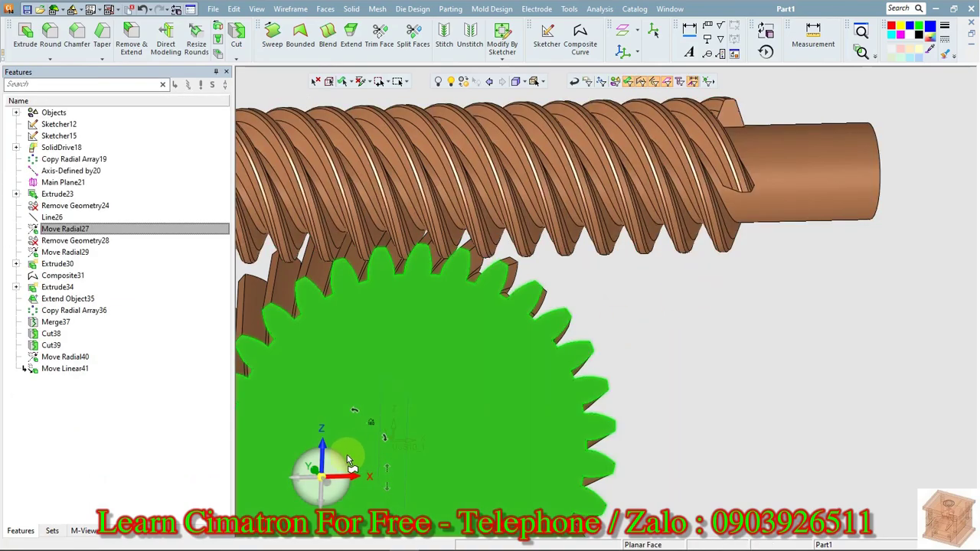
Create a plane parallel to the wheel's central main plane, offset 20 in the negative X direction
middle_click_drag(338, 459, 827, 372)
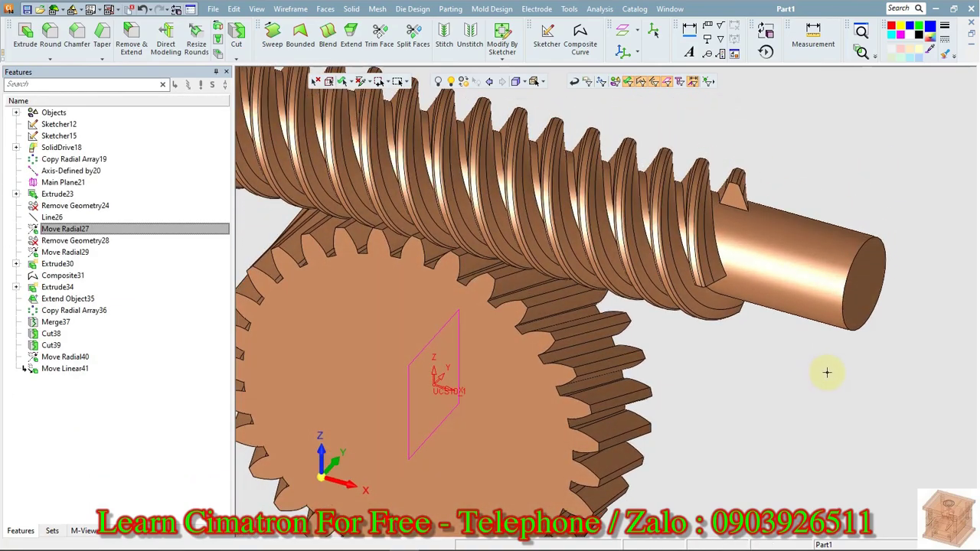
scroll(813, 432, "down", 3)
left_click(461, 403)
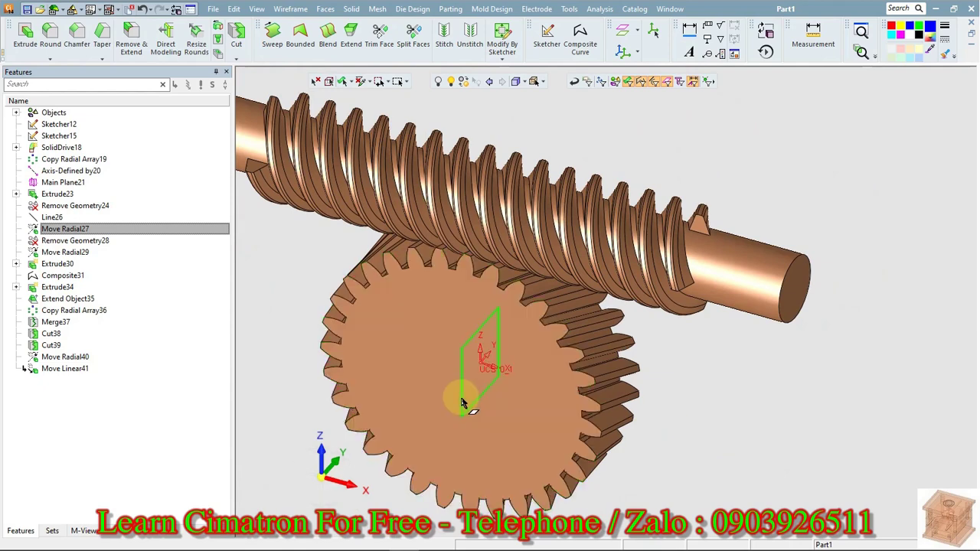
right_click(705, 144)
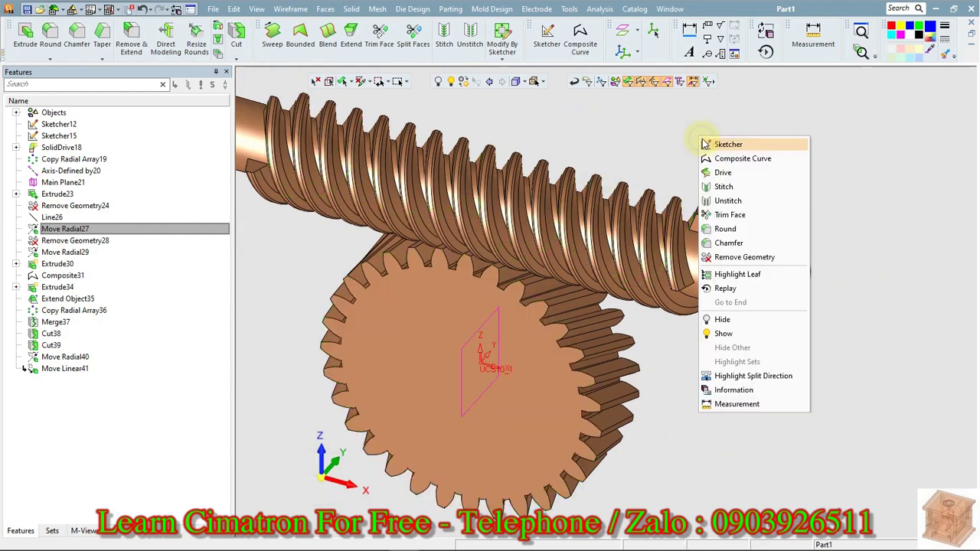
left_click(589, 112)
left_click(291, 9)
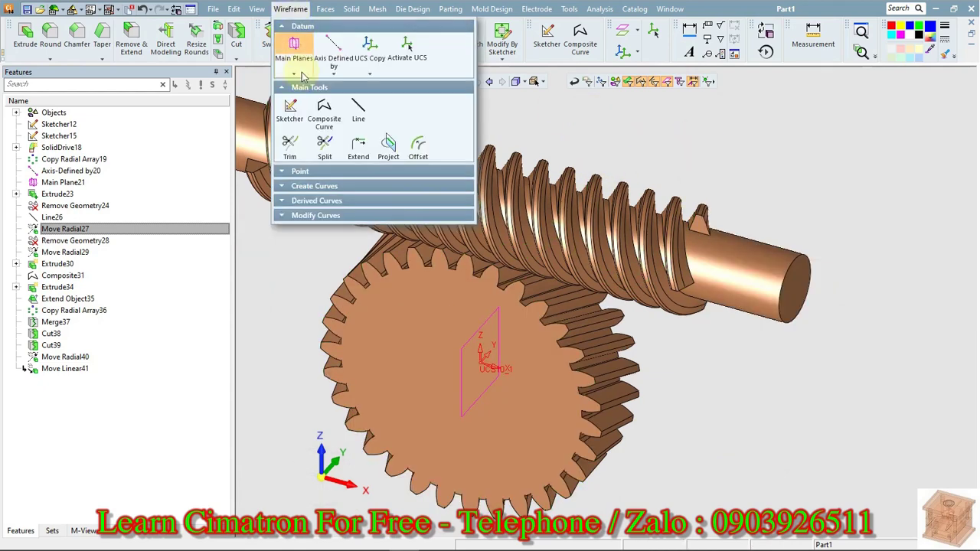
left_click(299, 68)
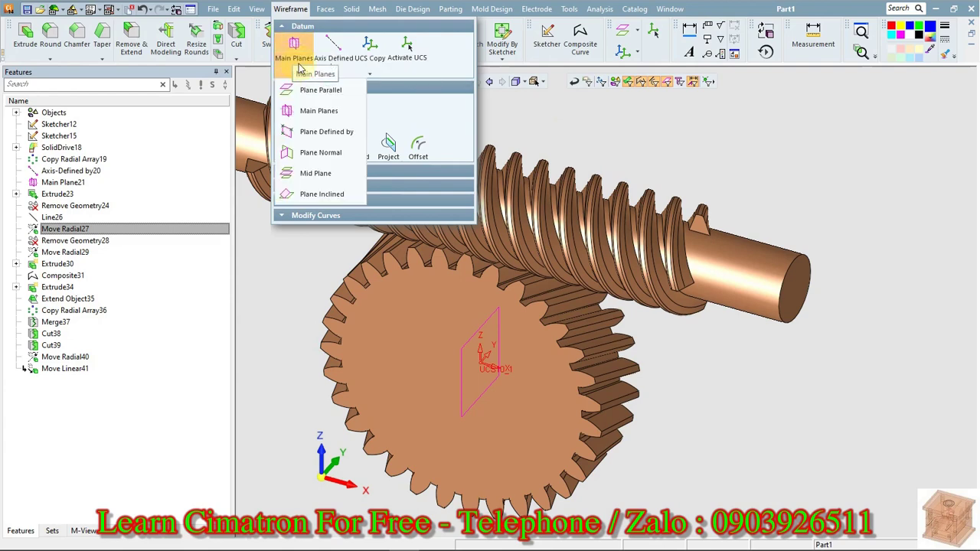
left_click(310, 90)
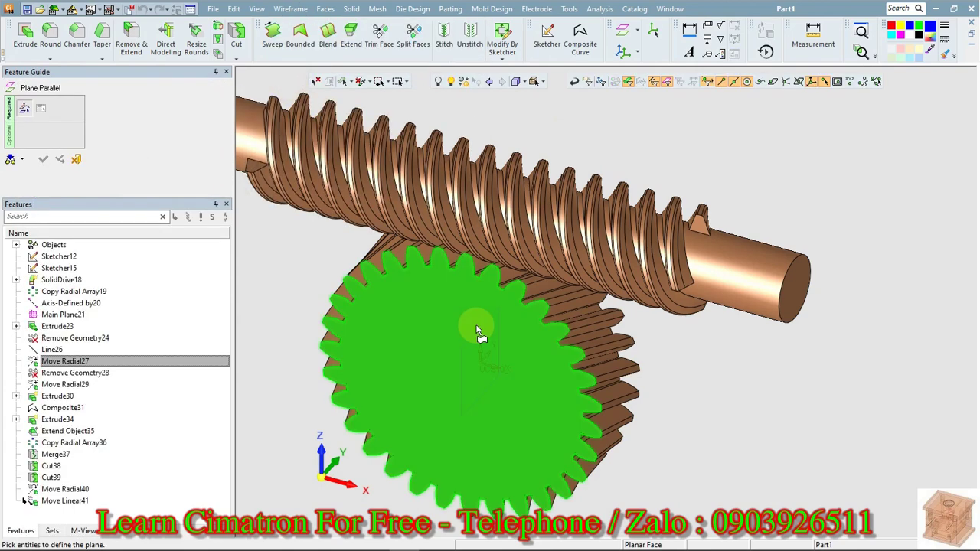
left_click(476, 337)
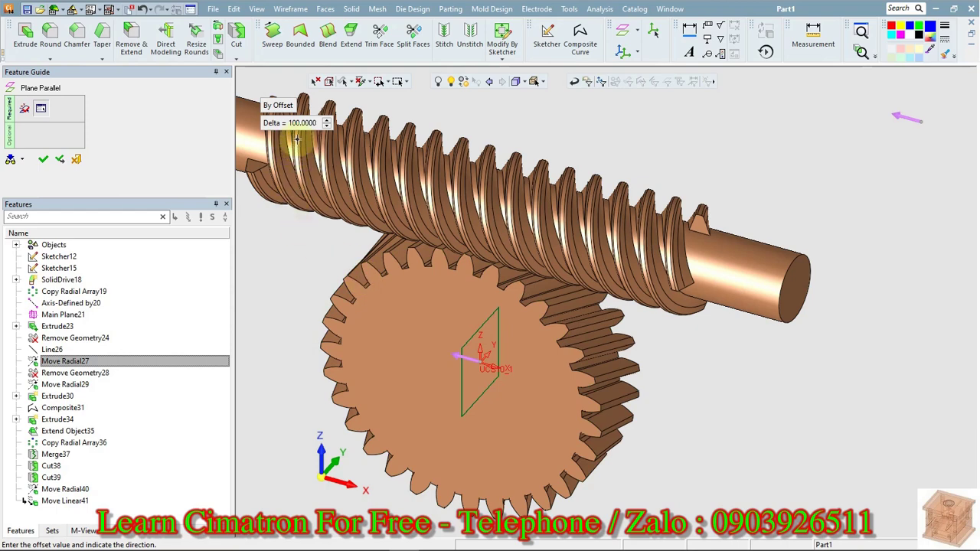
left_click(301, 124)
type("20")
key("Return")
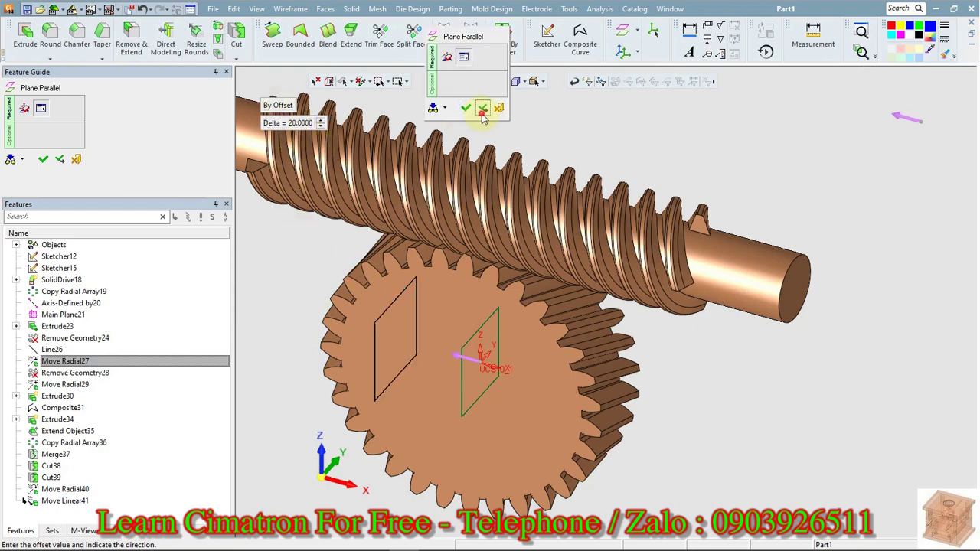
left_click(468, 109)
Create a second parallel plane at a 20 offset on the positive X side of the wheel's central plane
left_click(492, 322)
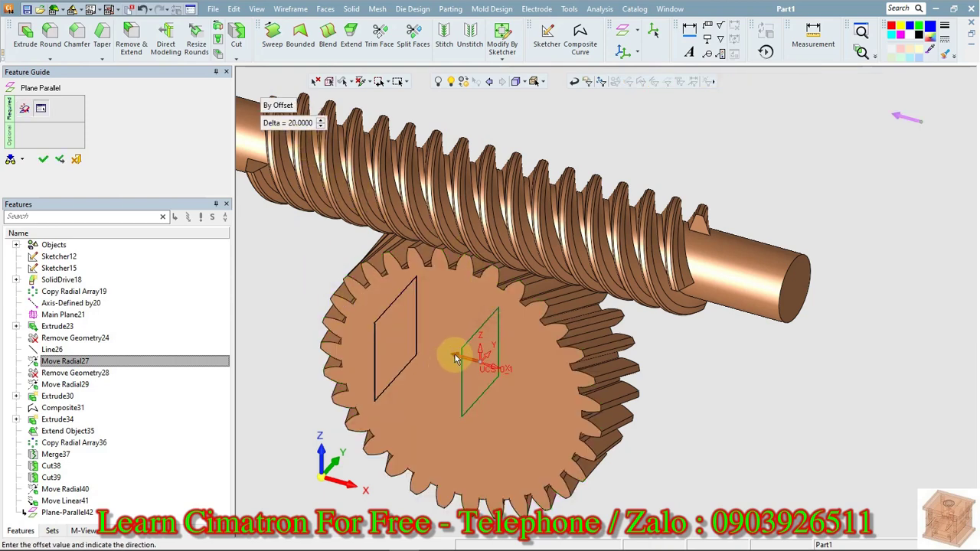
left_click(511, 266)
middle_click(574, 137)
left_click(573, 135)
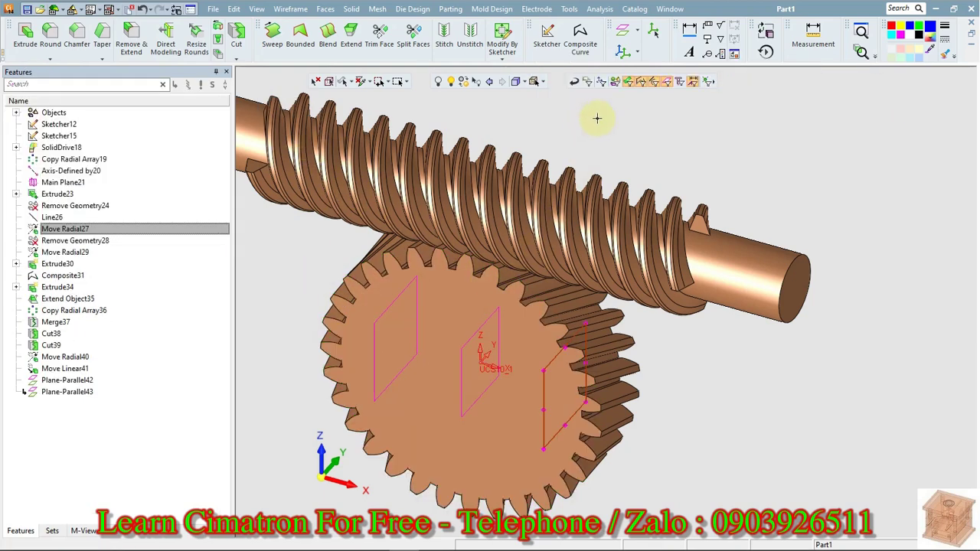
Cut the worm with the parallel plane on the negative X side, removing the portion beyond that plane
scroll(611, 121, "down", 3)
left_click(290, 8)
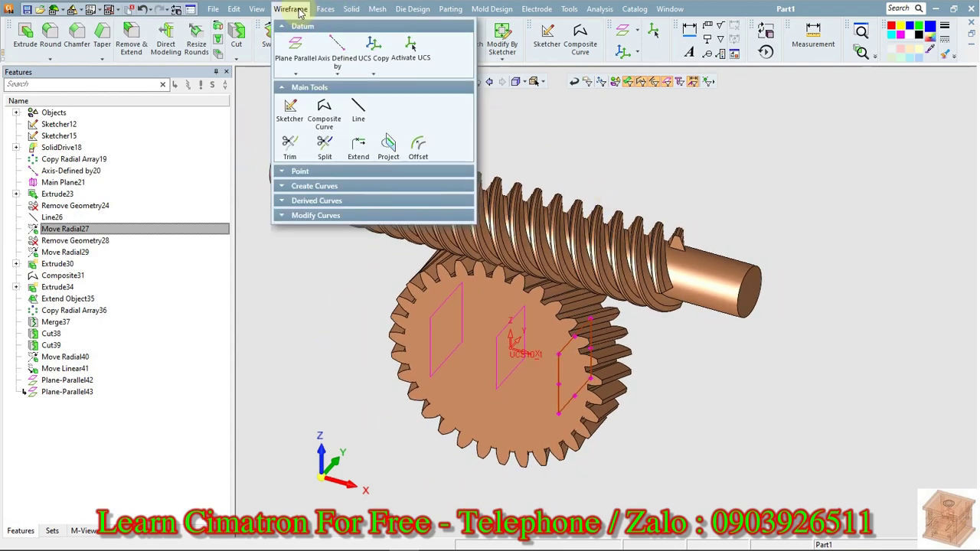
left_click(322, 9)
mouse_move(351, 8)
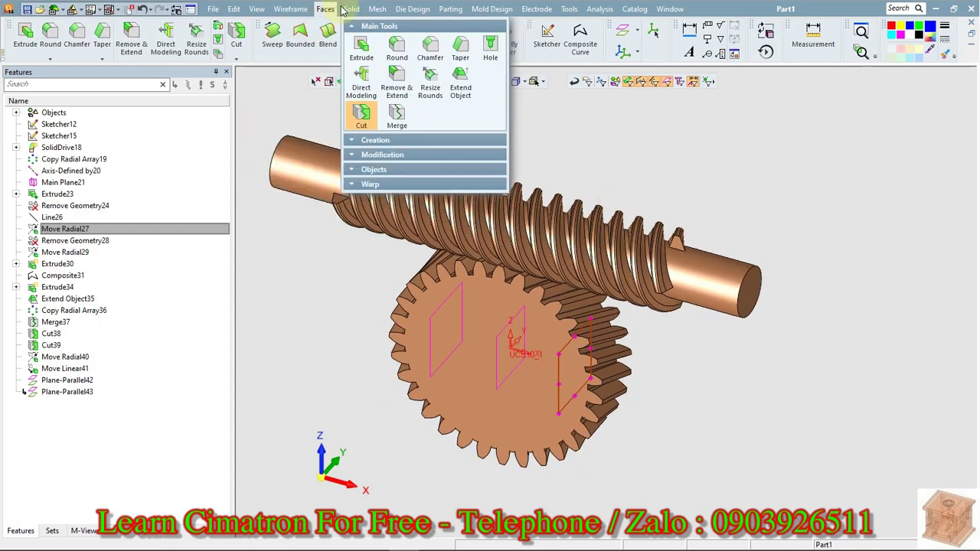
left_click(364, 114)
left_click(551, 212)
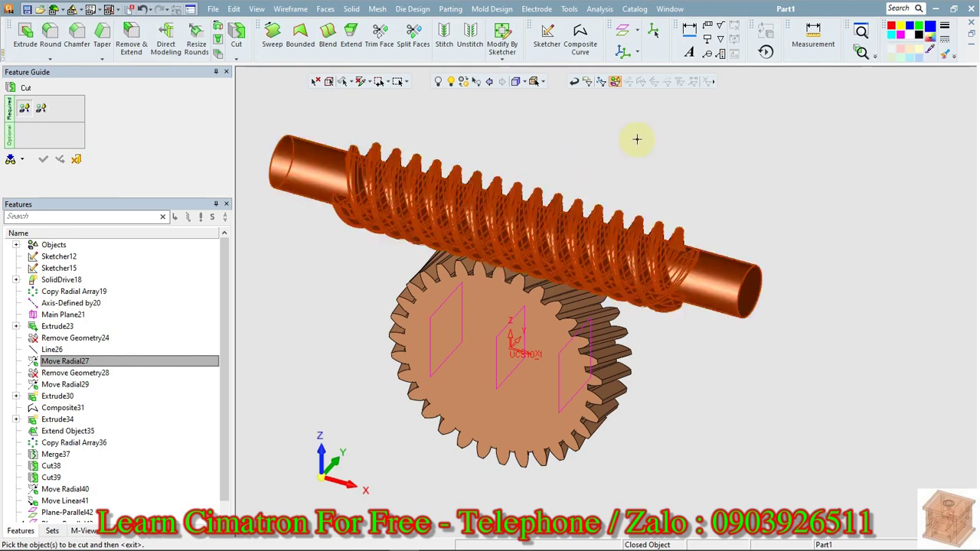
middle_click(422, 242)
left_click(444, 307)
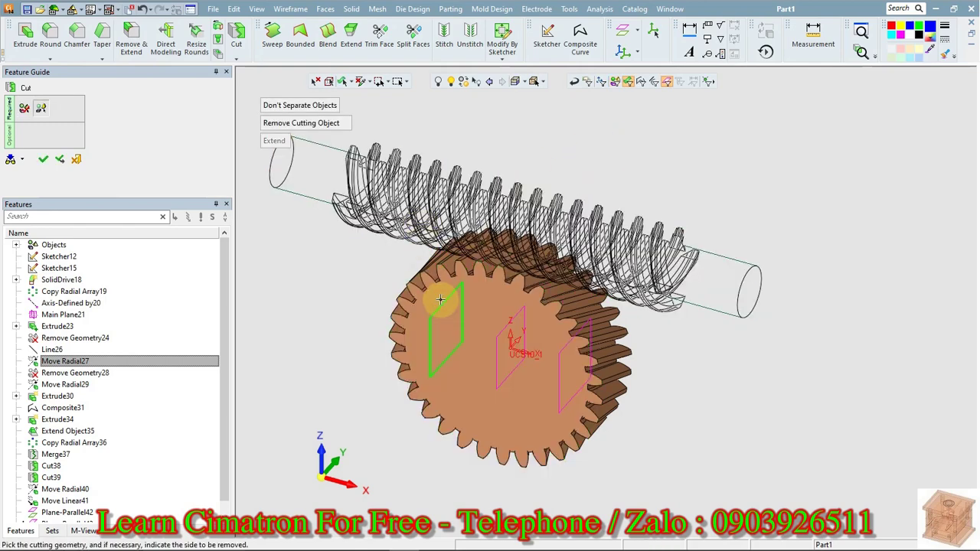
middle_click(551, 176)
left_click(444, 344)
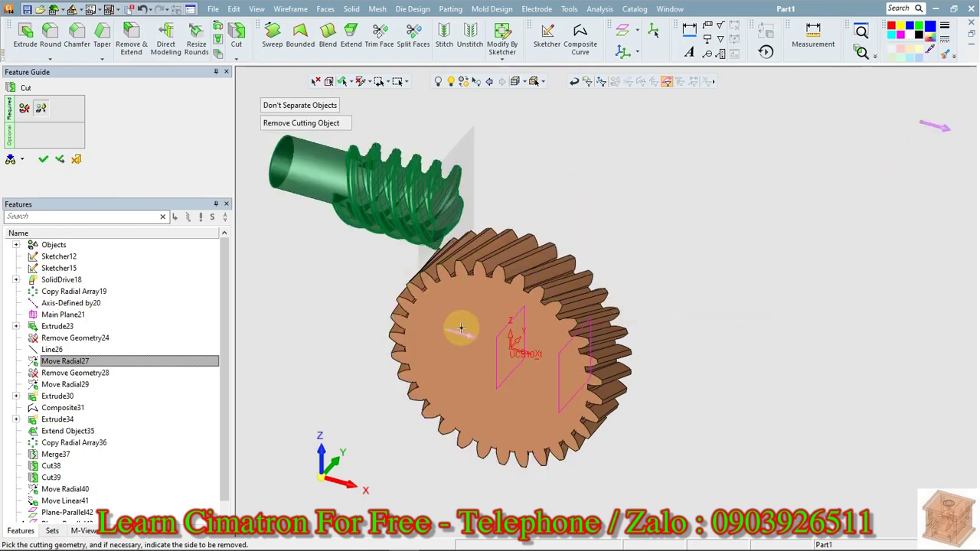
left_click(463, 337)
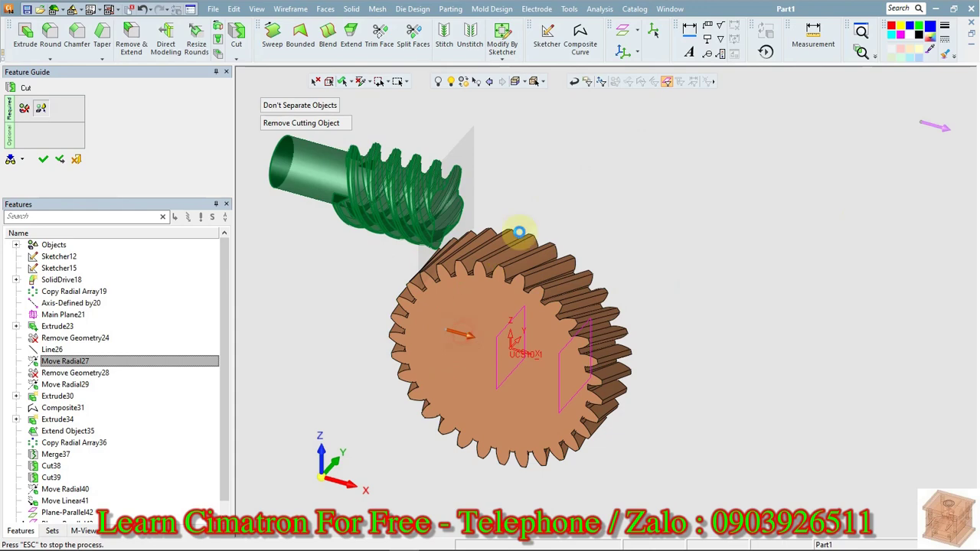
right_click(600, 158)
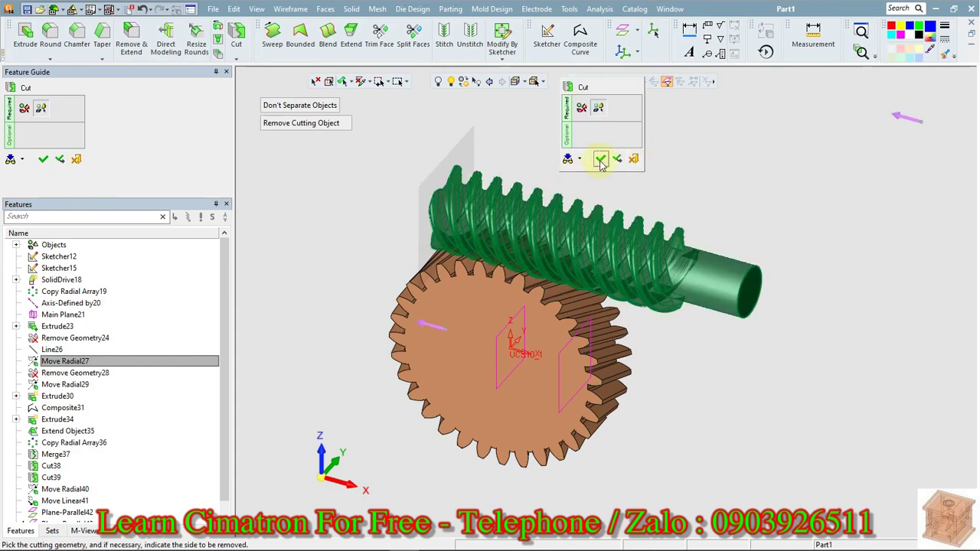
left_click(600, 160)
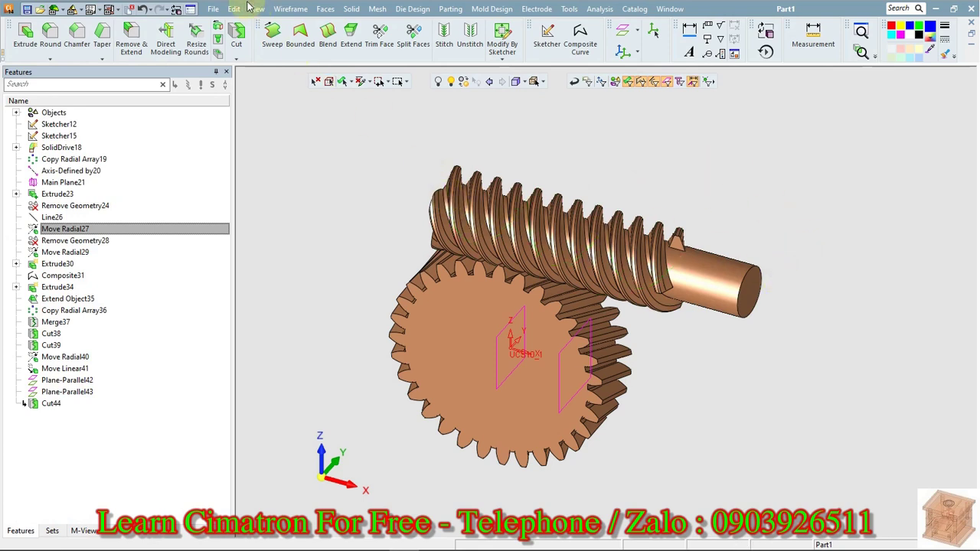
Set up a new one-sided extrusion from the worm shaft's circular end, with a delta of 20
left_click(291, 9)
mouse_move(347, 17)
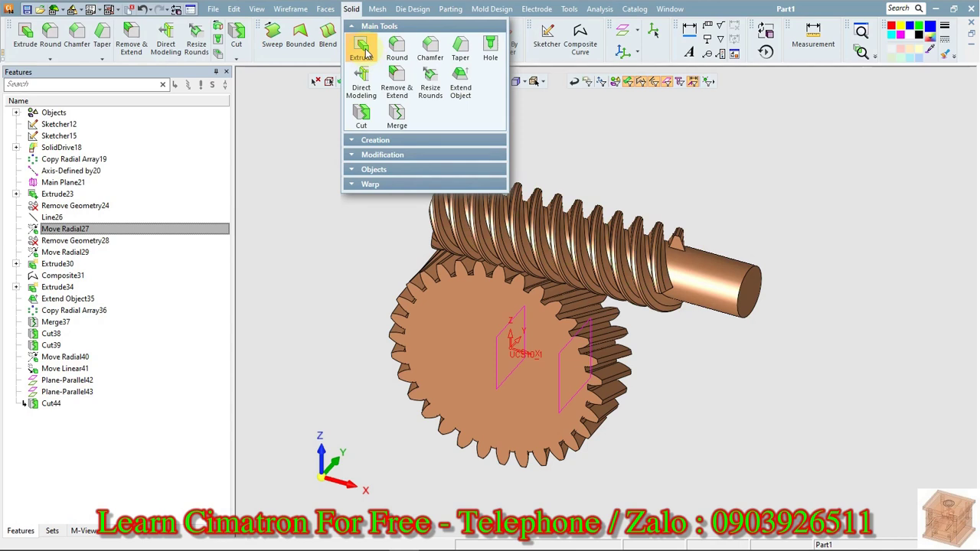
left_click(363, 49)
left_click(762, 275)
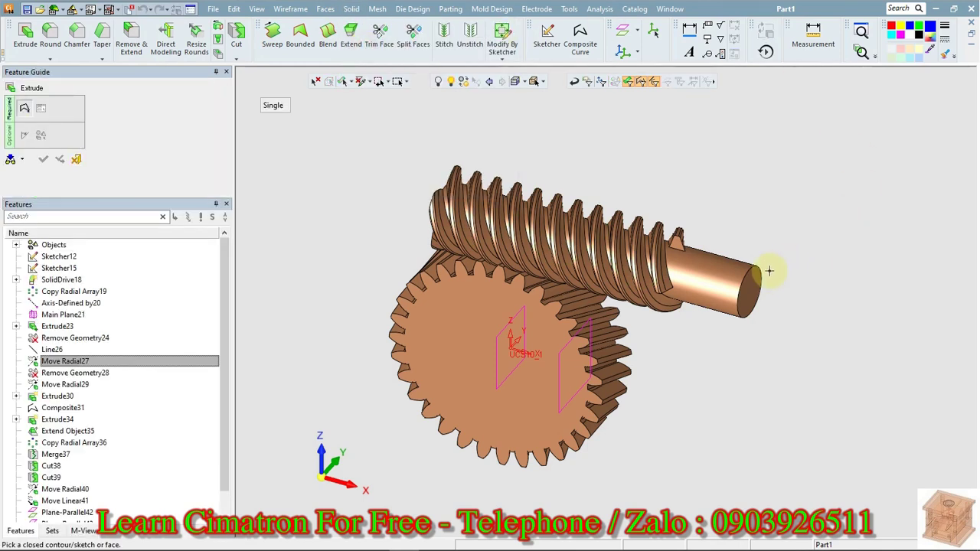
middle_click(784, 206)
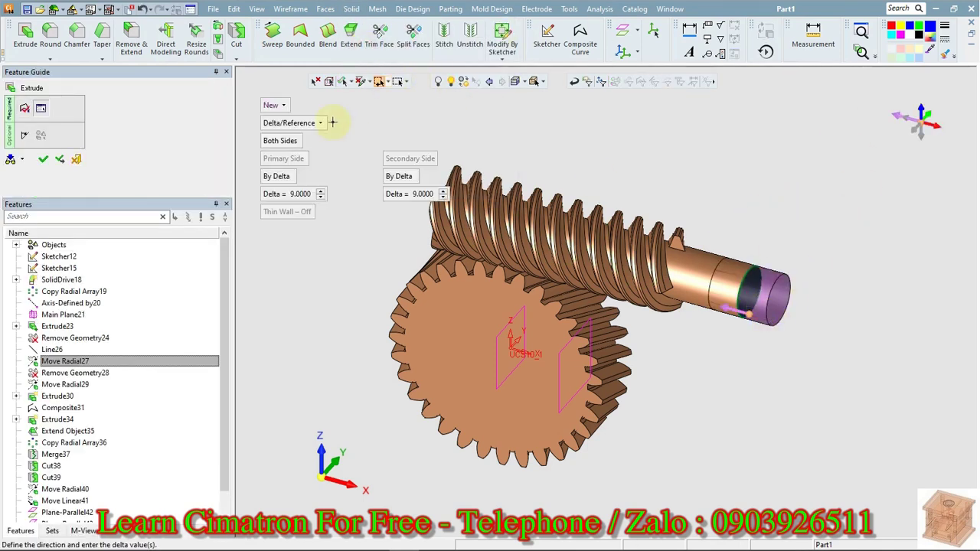
left_click(273, 142)
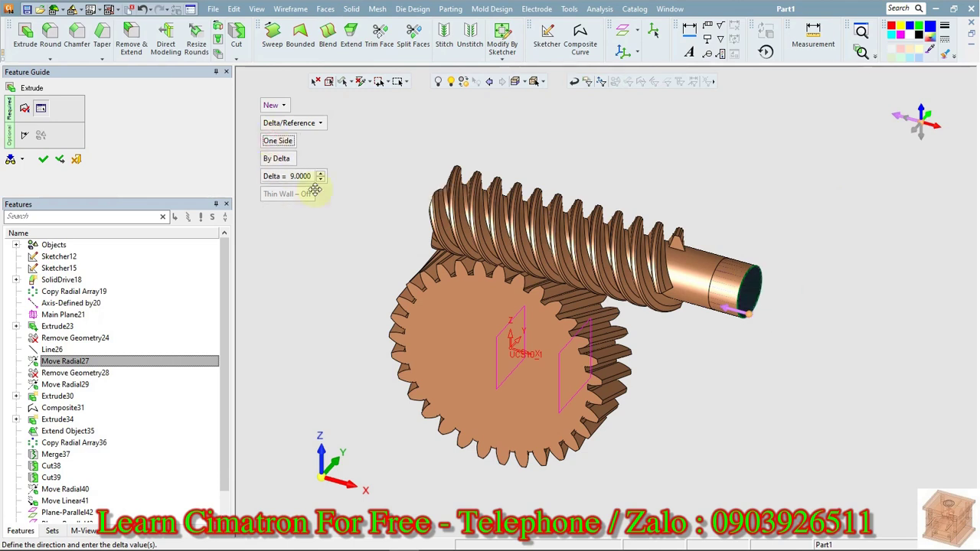
left_click(279, 178)
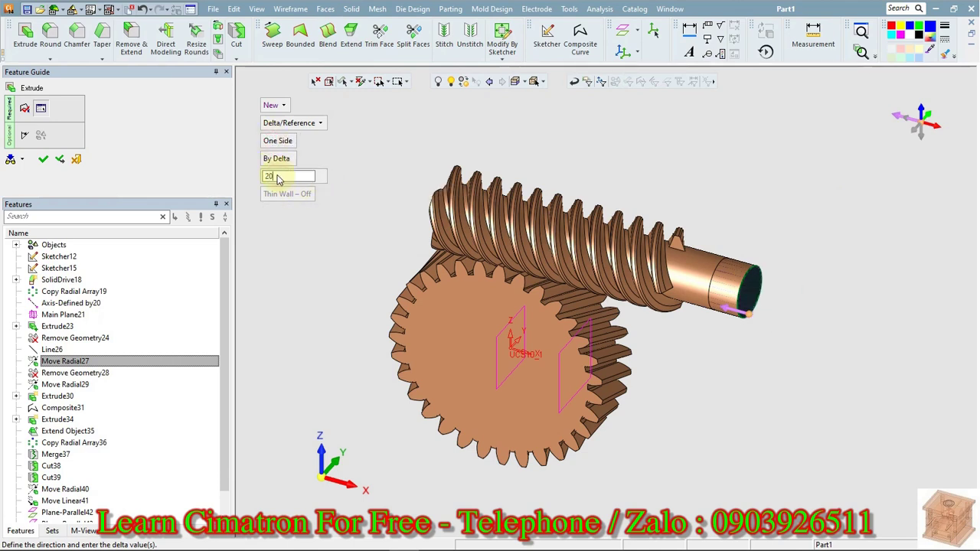
type("20")
key("Return")
Define the extrusion by reference to the worm's cut face with an offset of 20, and apply it
left_click(277, 159)
middle_click_drag(383, 164, 433, 198)
left_click(438, 205)
left_click(334, 178)
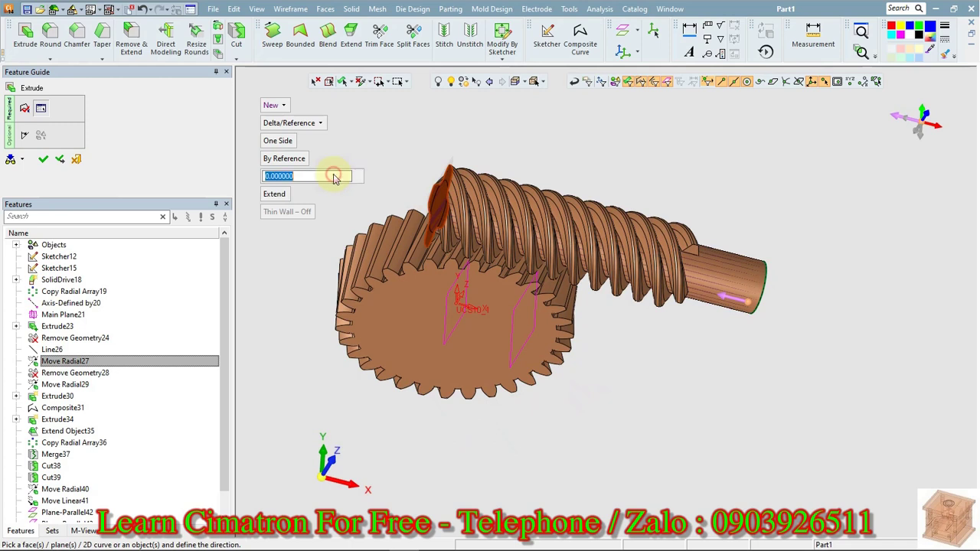
type("20")
key("Return")
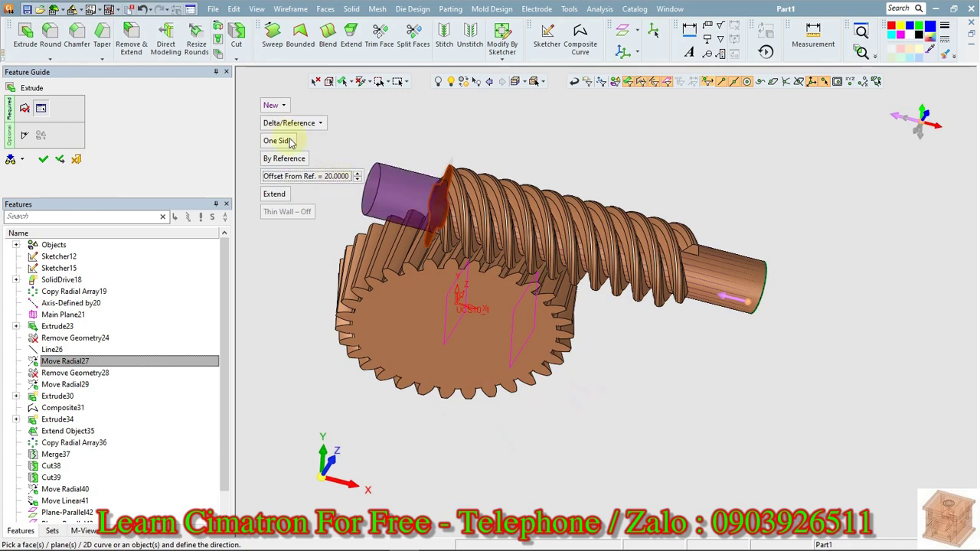
right_click(421, 137)
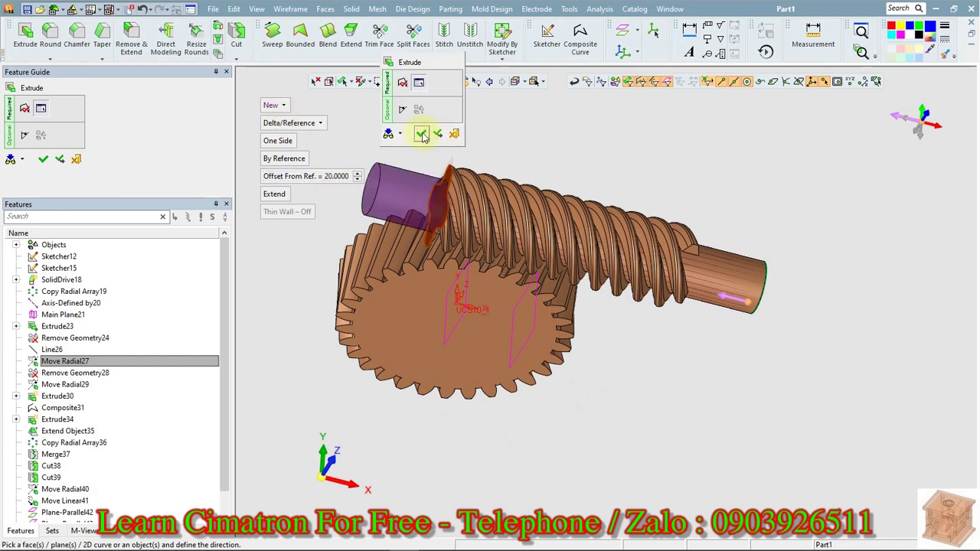
left_click(421, 136)
Cut the worm threads with the parallel plane on the positive X side, removing the portion beyond that plane
middle_click_drag(486, 131, 617, 179)
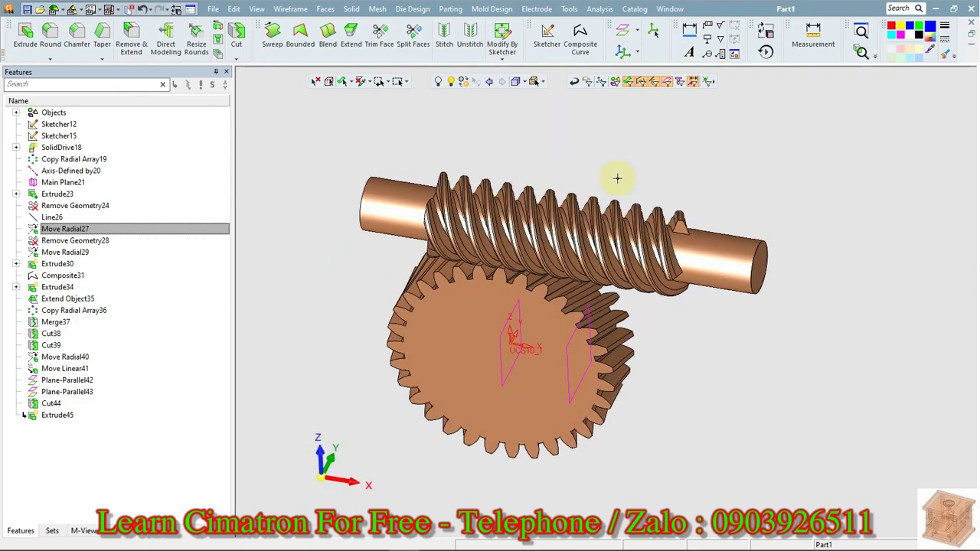
left_click(352, 8)
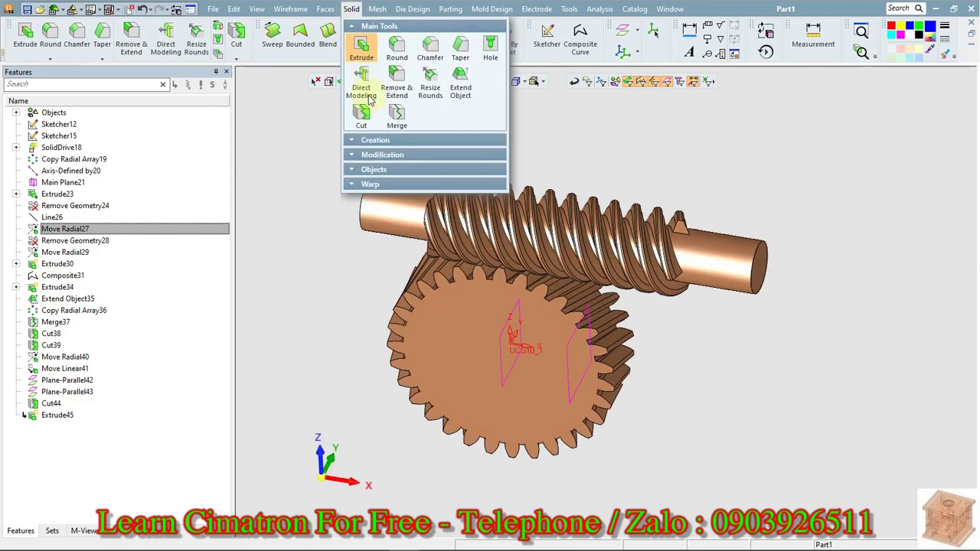
left_click(362, 115)
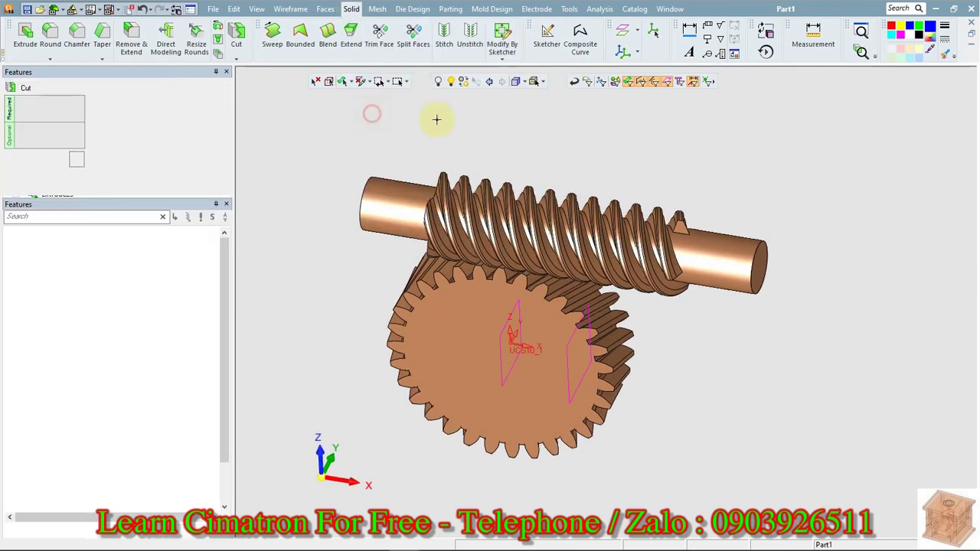
left_click(492, 186)
middle_click(498, 149)
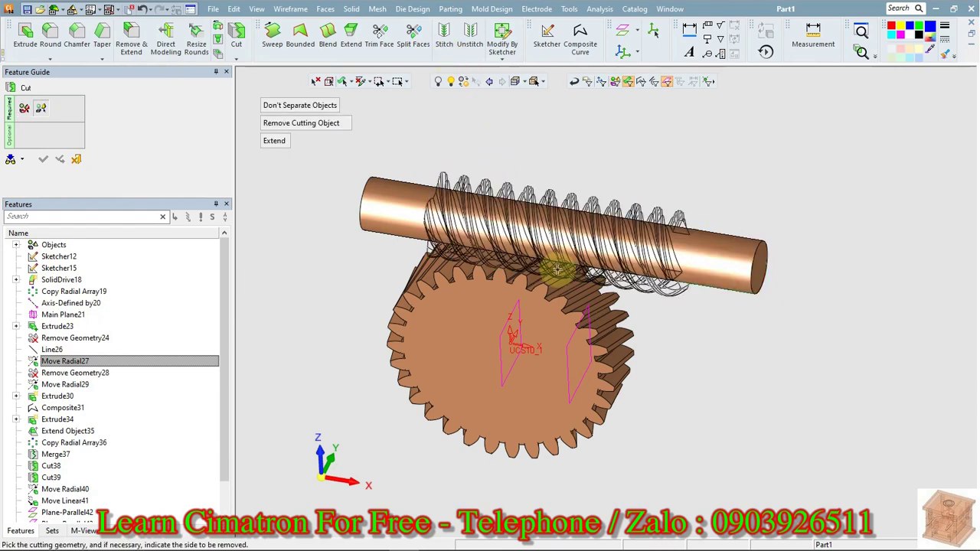
left_click(569, 339)
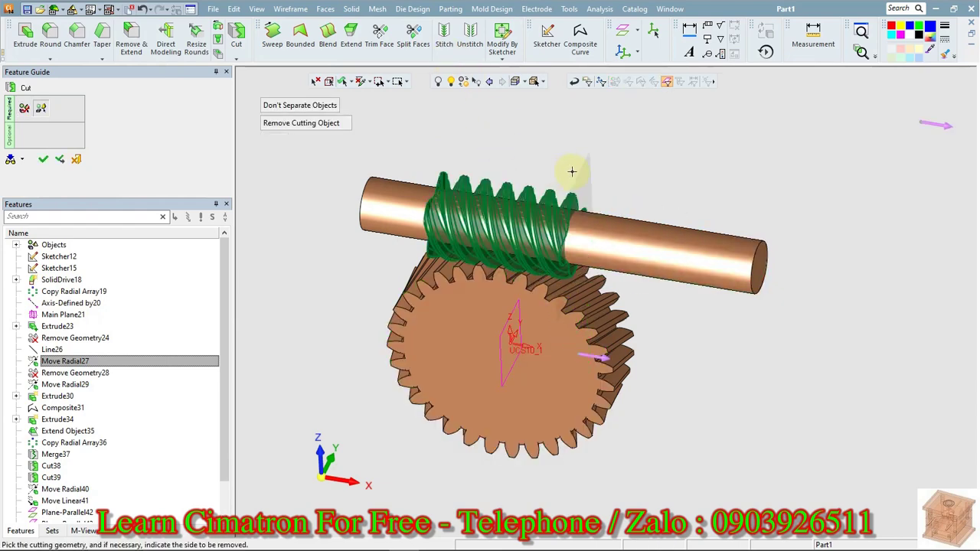
mouse_move(616, 134)
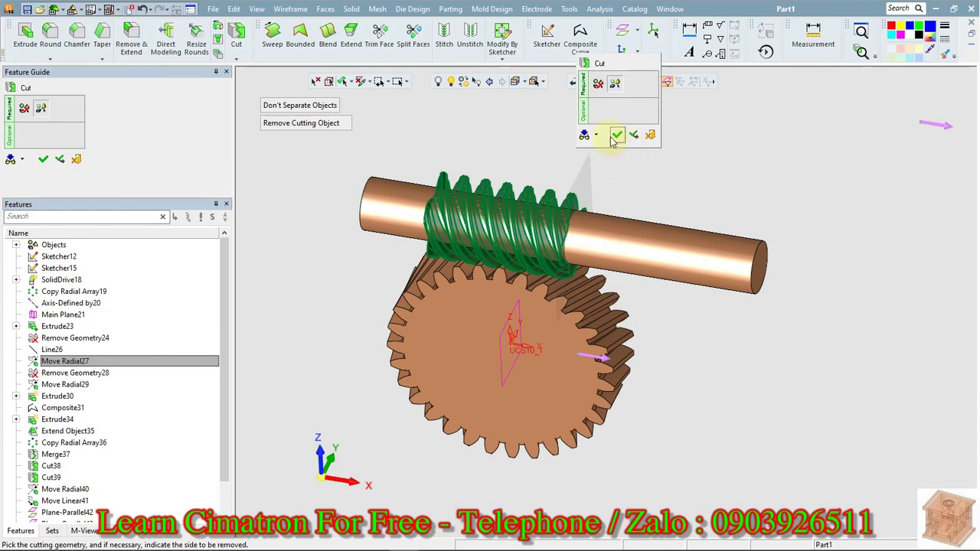
left_click(617, 135)
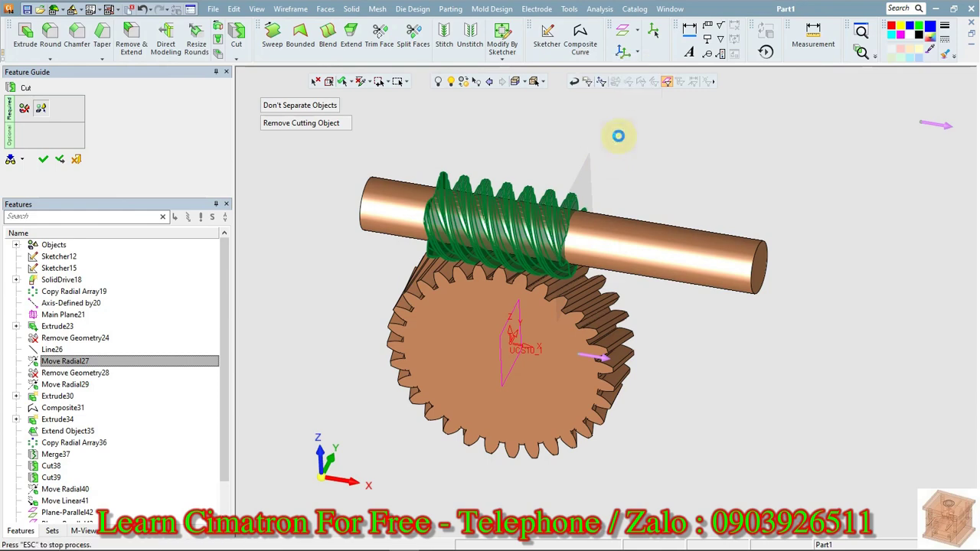
Measure the angle and distance between the shaft's positive X end face and the worm's adjacent cut face
middle_click_drag(628, 134, 670, 213)
middle_click_drag(646, 167, 605, 130)
left_click(814, 33)
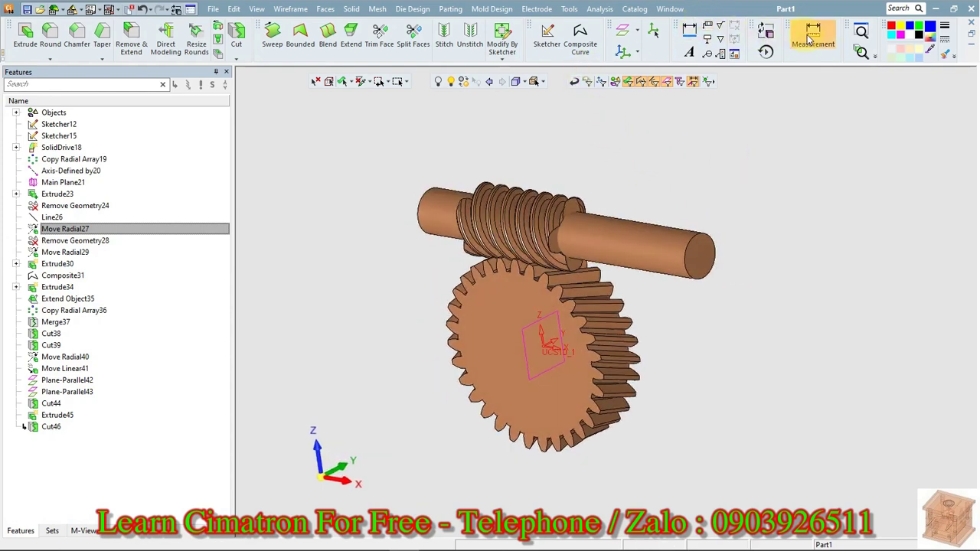
left_click(706, 249)
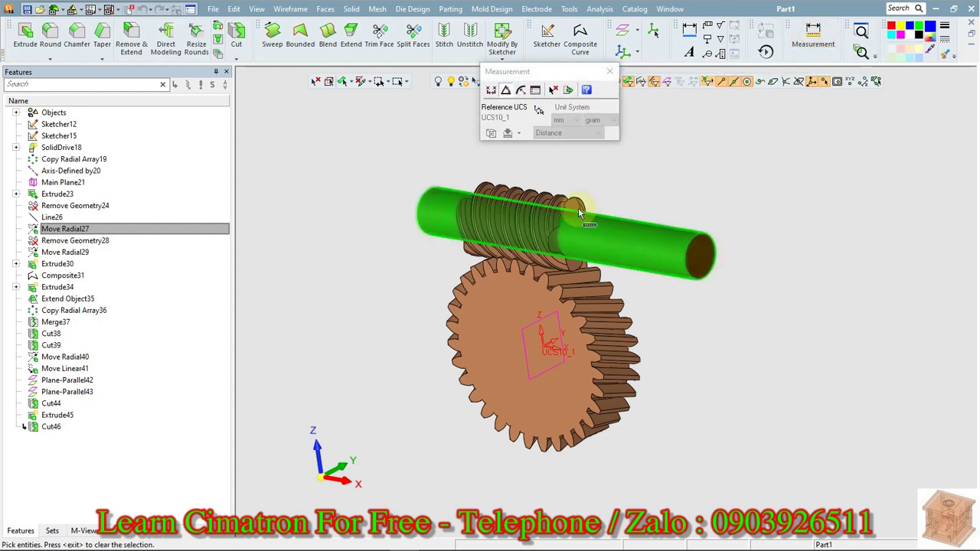
left_click(575, 209)
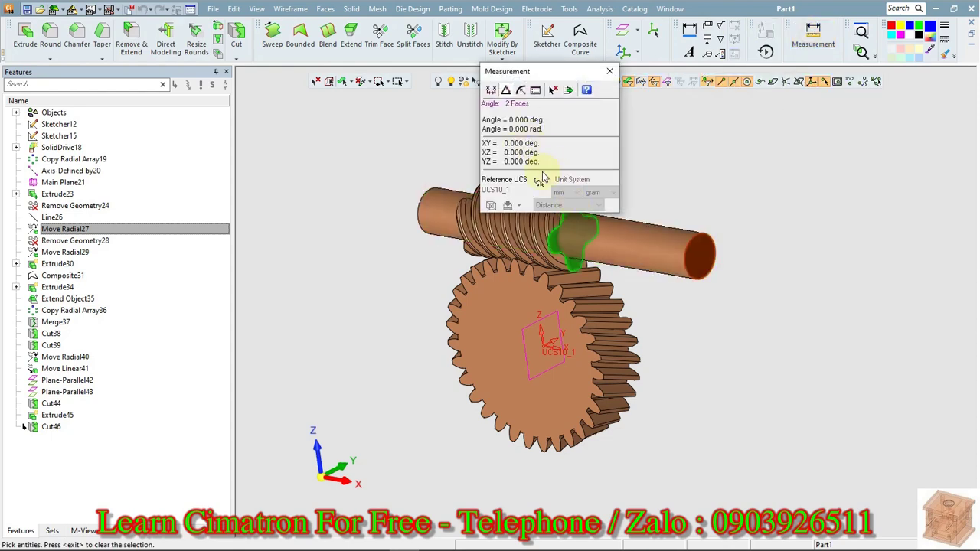
middle_click(752, 171)
left_click(493, 90)
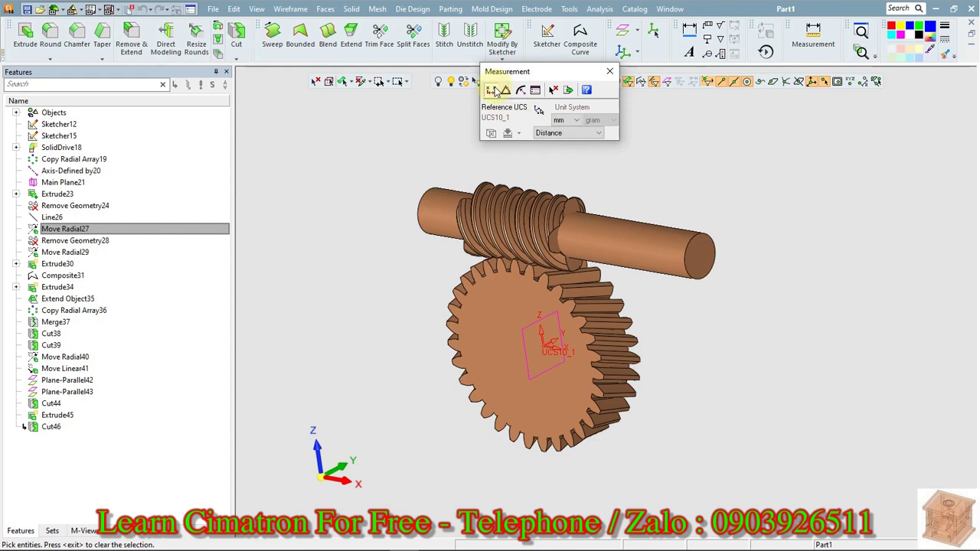
left_click(694, 246)
left_click(575, 268)
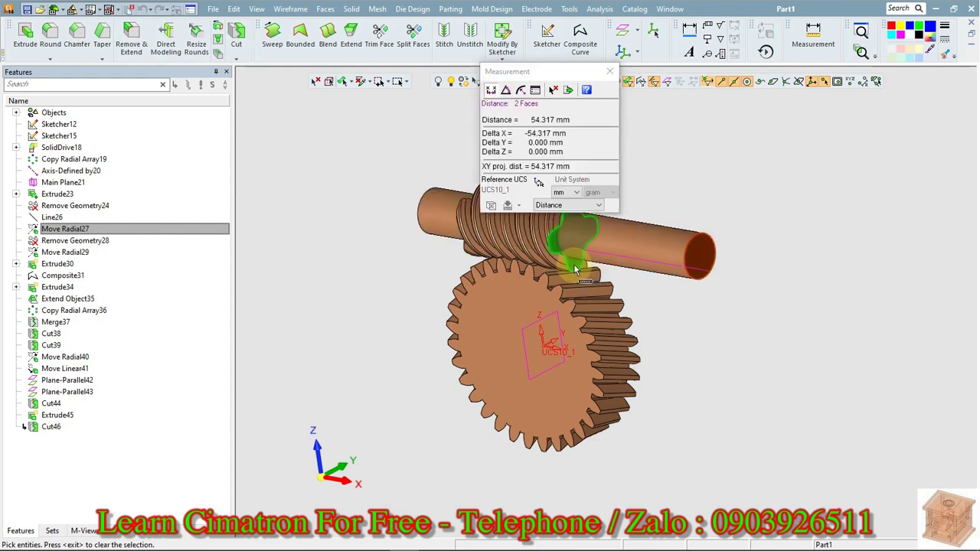
middle_click(796, 155)
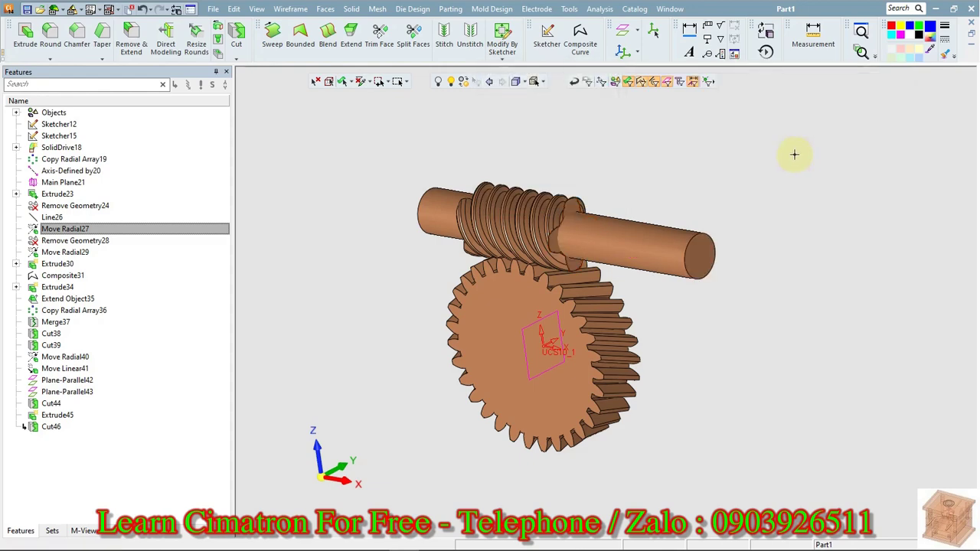
Cut the worm shaft with the wheel's central plane, removing the half on the positive X side
left_click(291, 8)
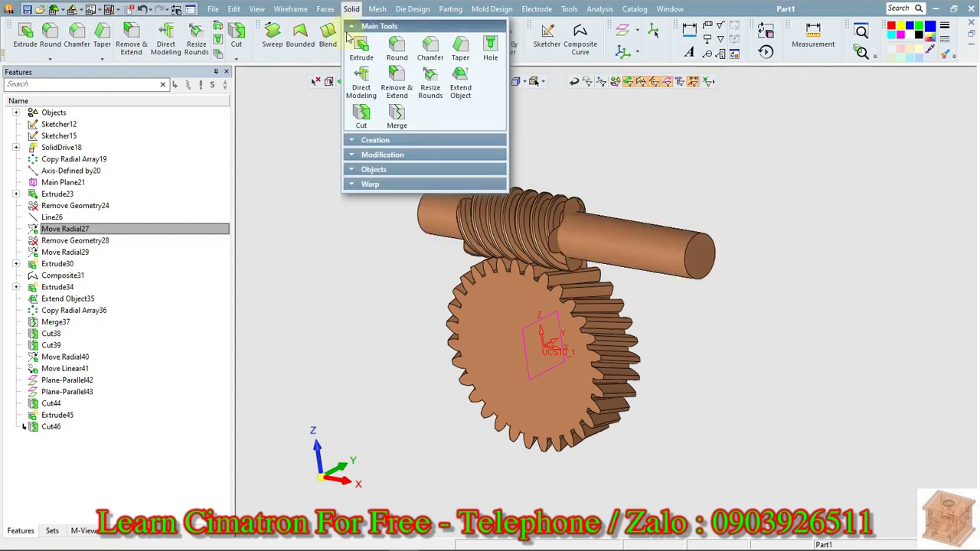
left_click(361, 115)
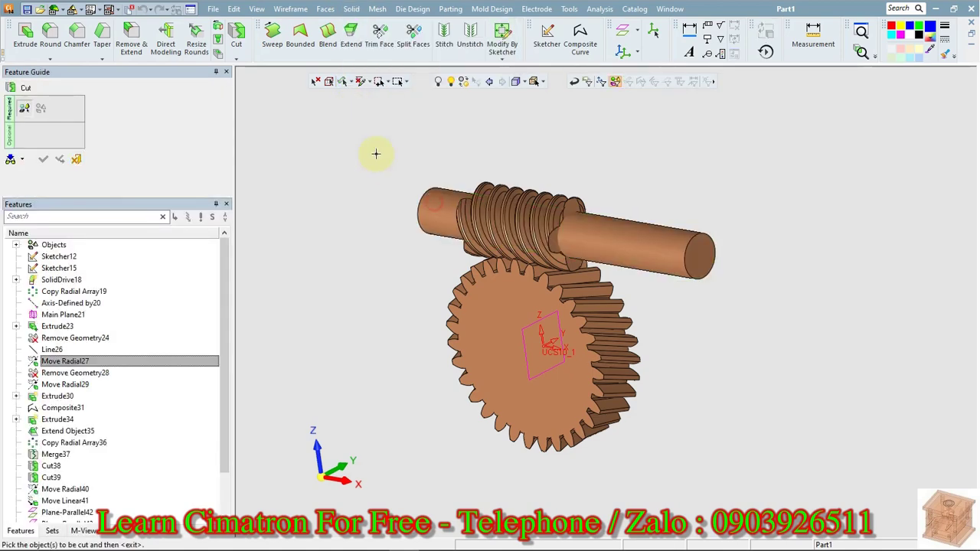
left_click(440, 205)
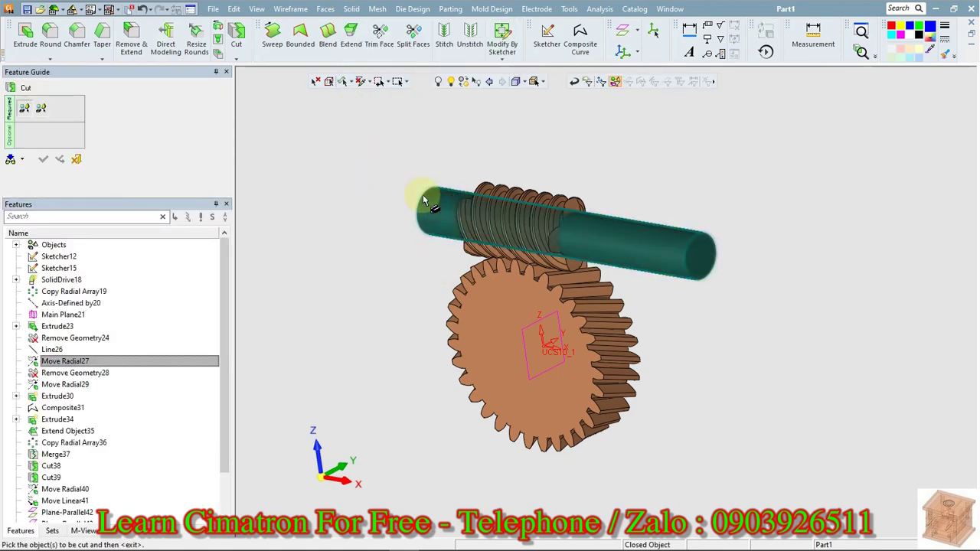
middle_click(410, 216)
left_click(525, 335)
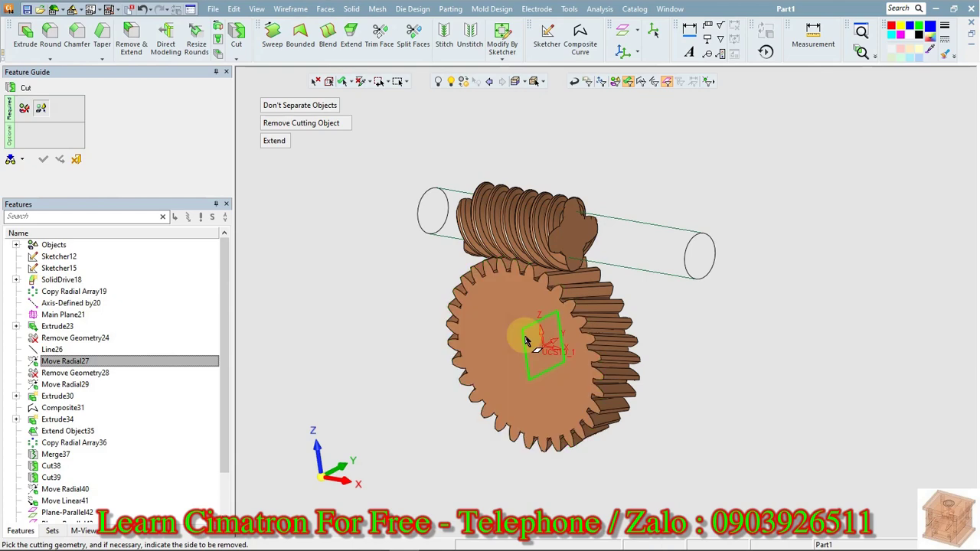
middle_click(402, 247)
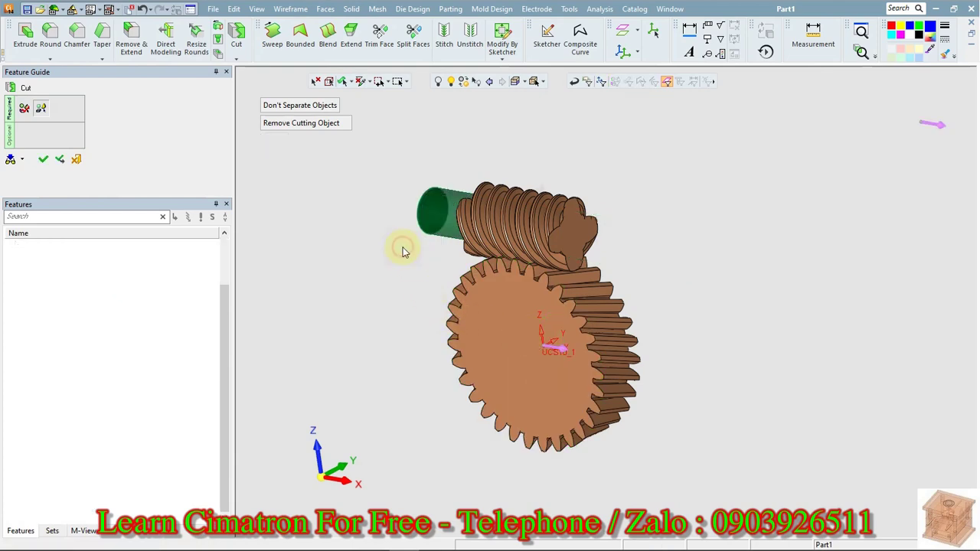
mouse_move(346, 235)
left_mouse_down("ctrl")
mouse_move(393, 236)
mouse_move(372, 221)
mouse_move(401, 245)
mouse_move(447, 253)
left_mouse_up("ctrl")
left_click_drag(475, 222, 409, 180, "ctrl")
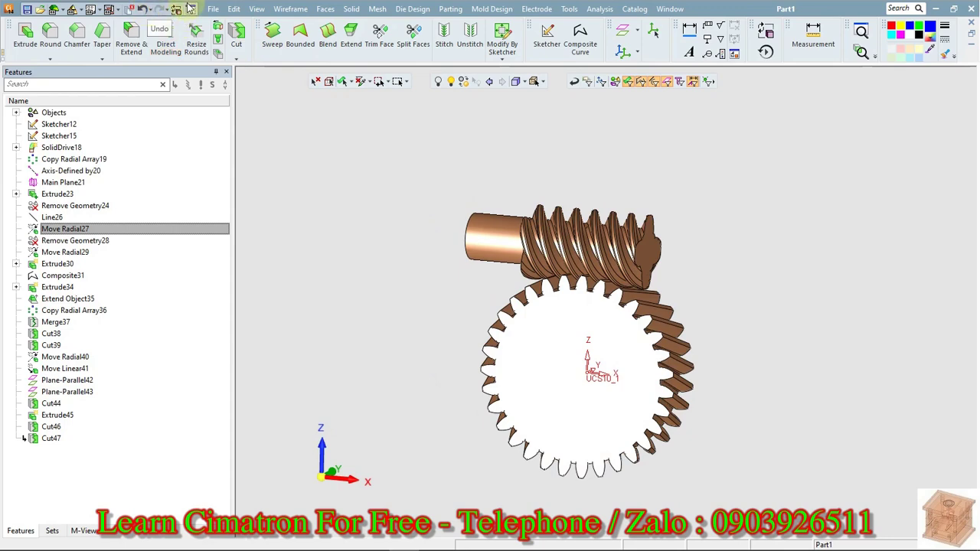
Extend the shaft's cut end face toward positive X with Extend Object, using a global offset of 40
left_click(325, 8)
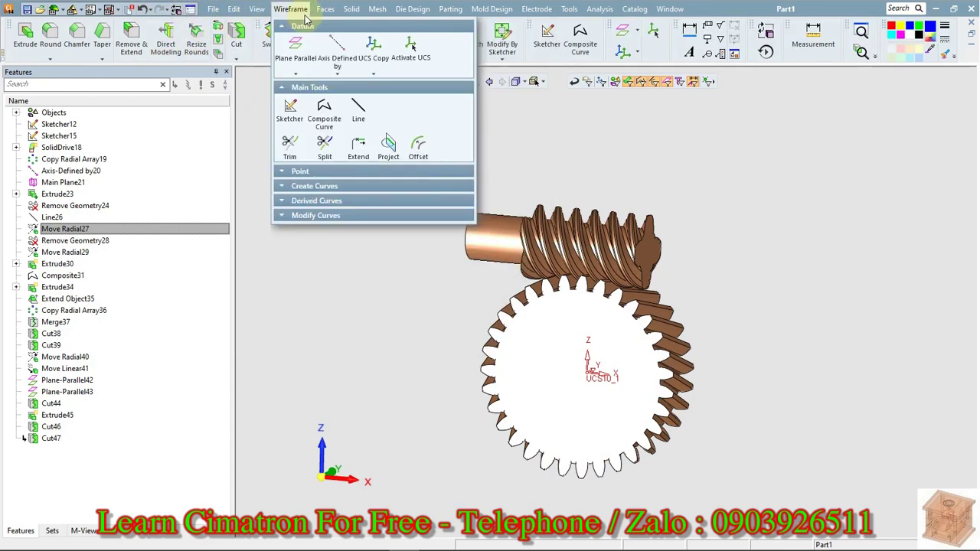
mouse_move(353, 9)
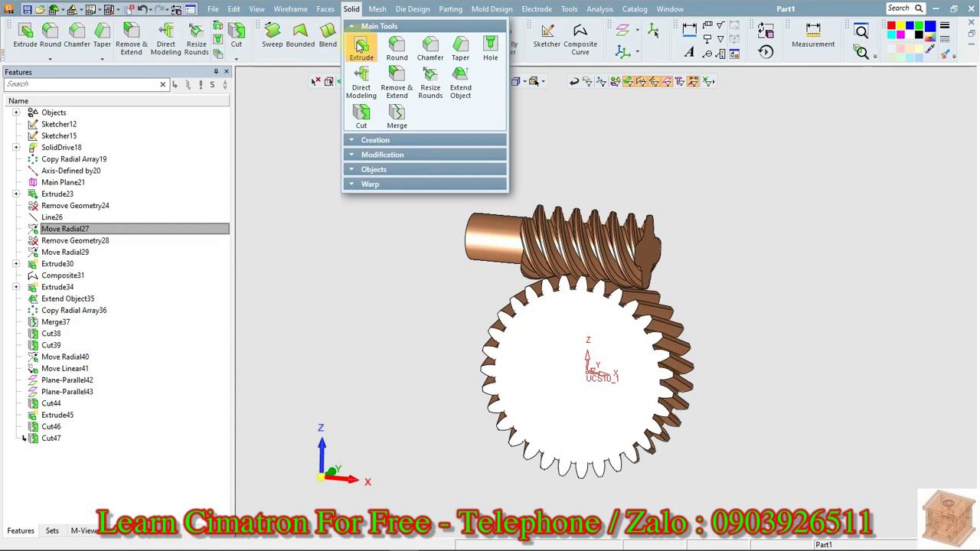
left_click(461, 81)
middle_click_drag(672, 238, 637, 182)
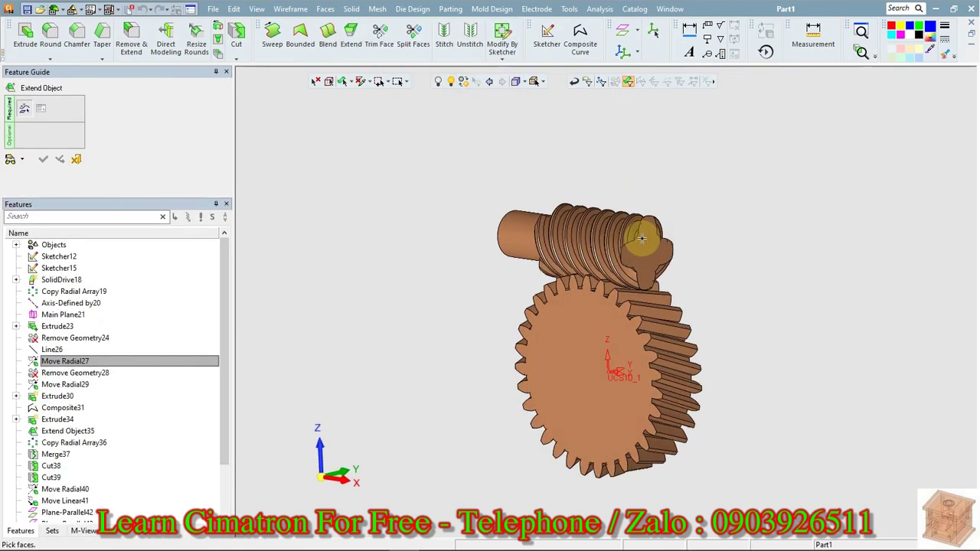
left_click(600, 246)
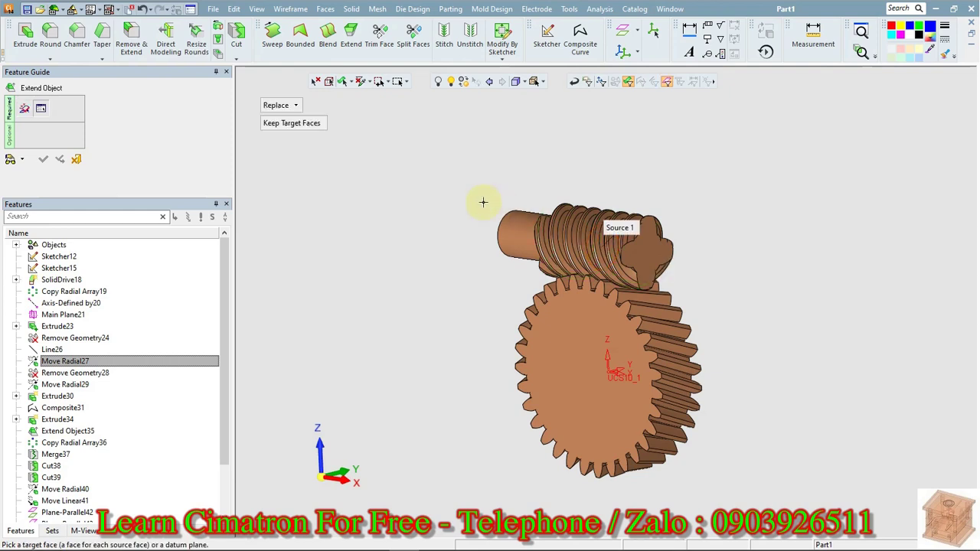
left_click(288, 108)
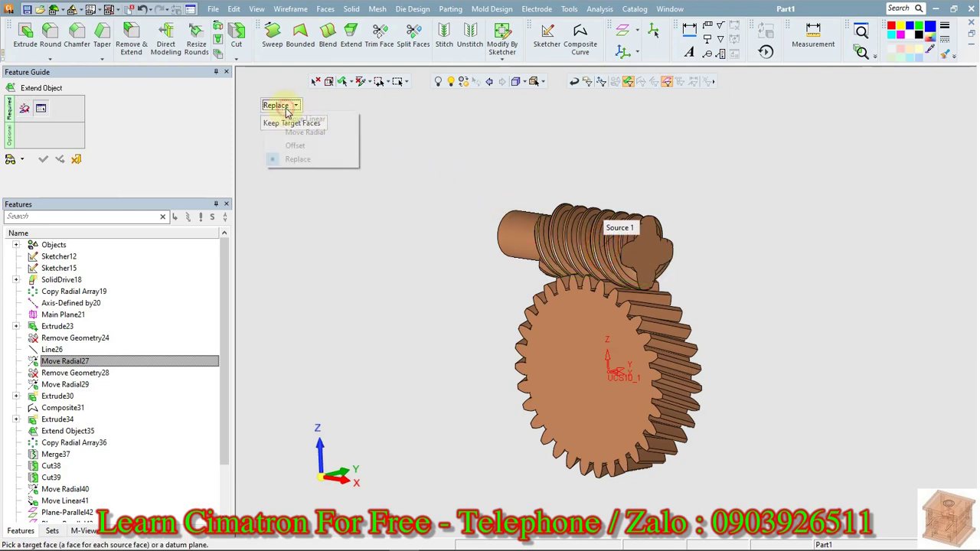
left_click(291, 145)
left_click(315, 125)
type("40")
key("Return")
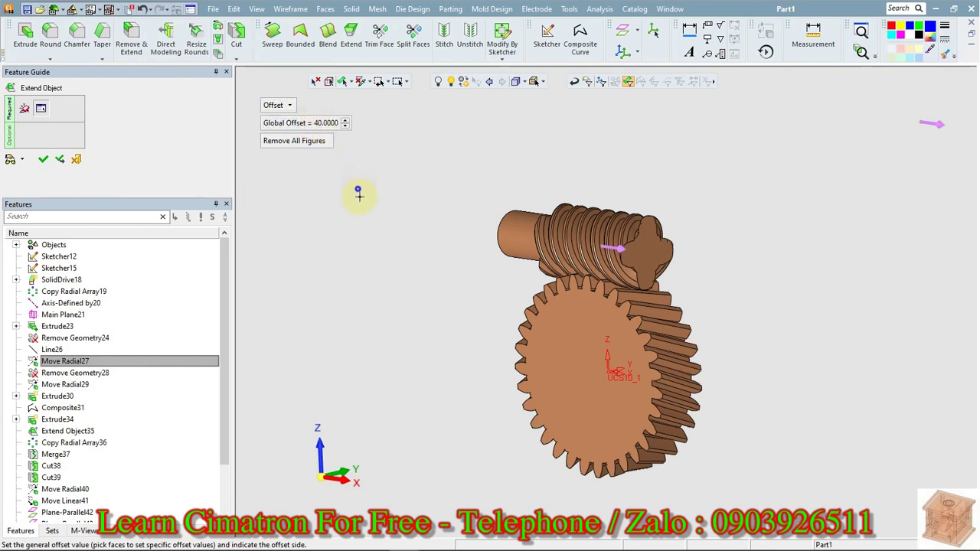
left_click(10, 161)
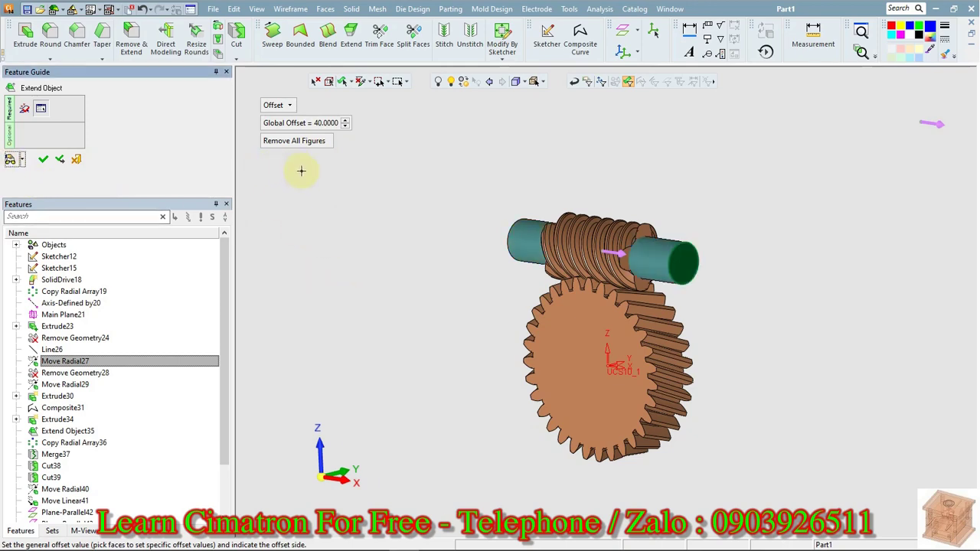
middle_click(378, 253)
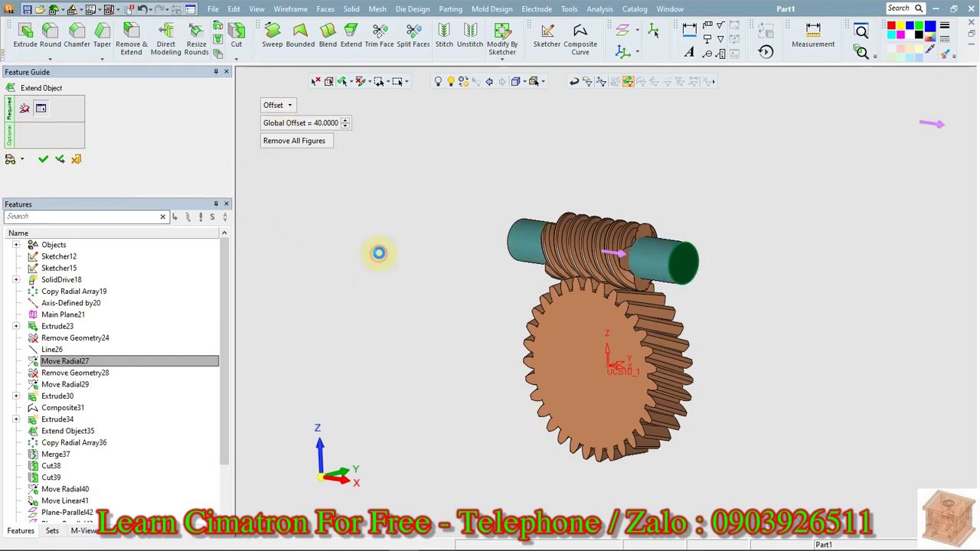
Merge the worm threads and the shaft into a single solid
left_click(352, 9)
left_click(391, 116)
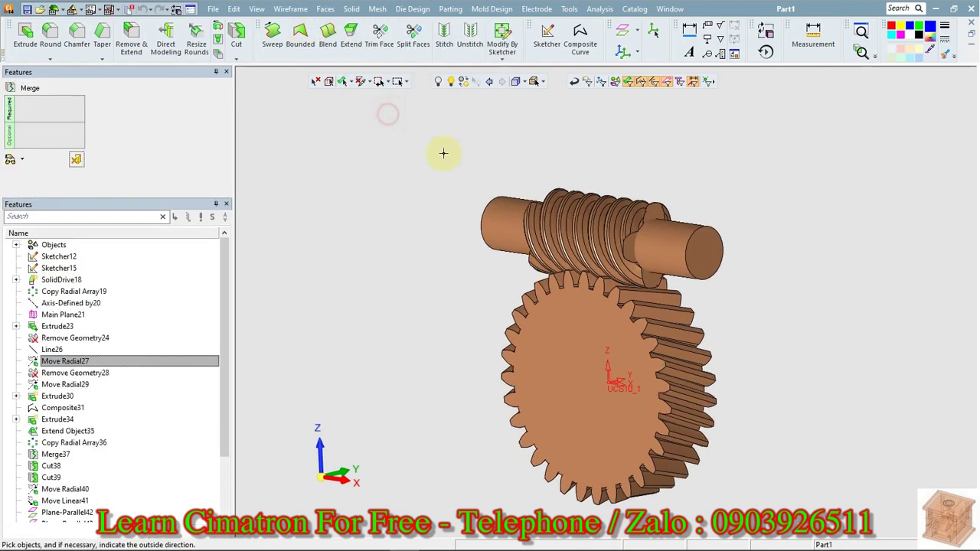
left_click(563, 191)
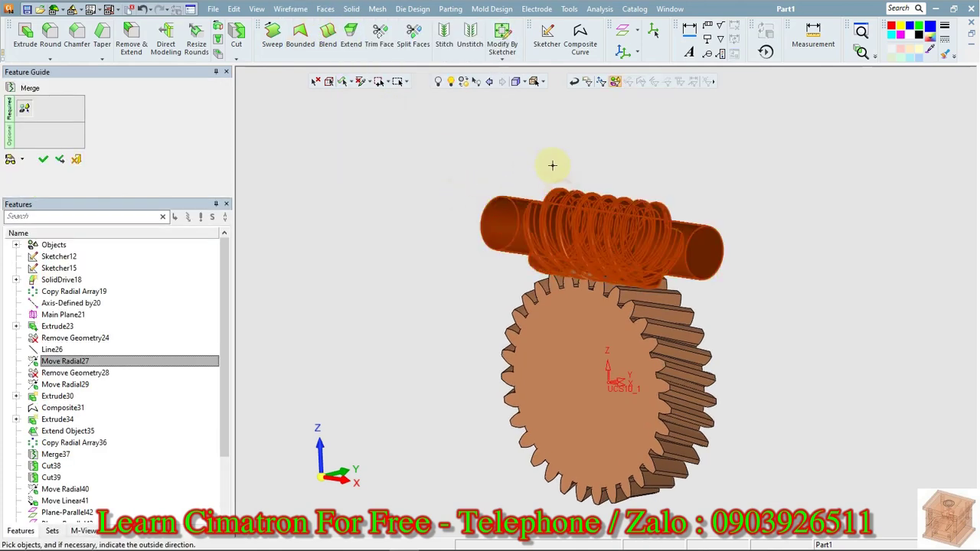
middle_click(547, 153)
Start a sketch on the coordinate system's YZ plane and add the worm shaft's circular edge as a reference
middle_click_drag(447, 273, 544, 225)
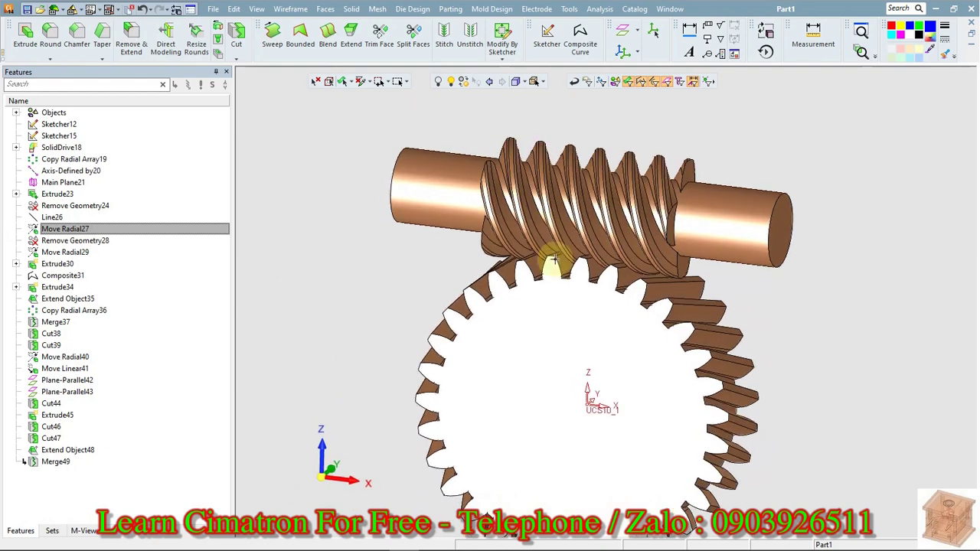
middle_click_drag(619, 339, 560, 409)
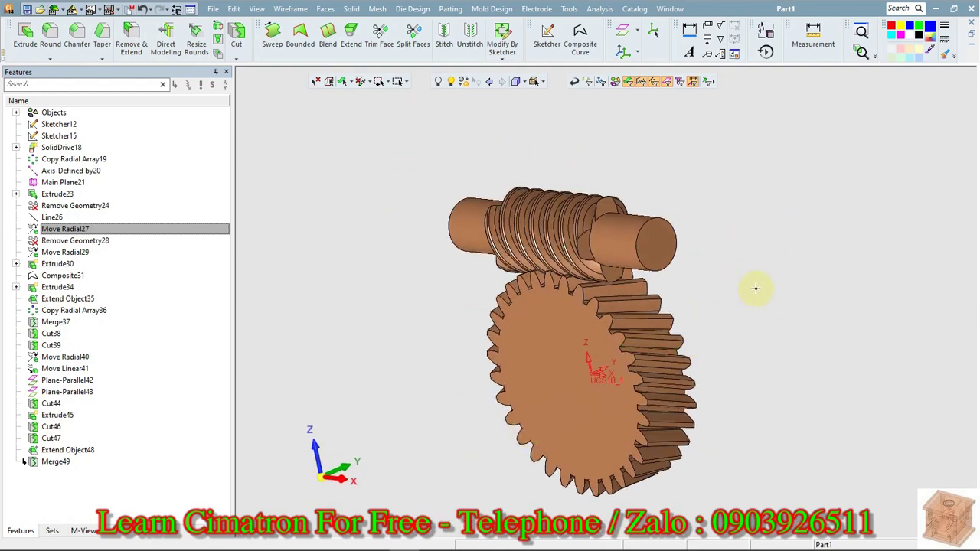
right_click(729, 217)
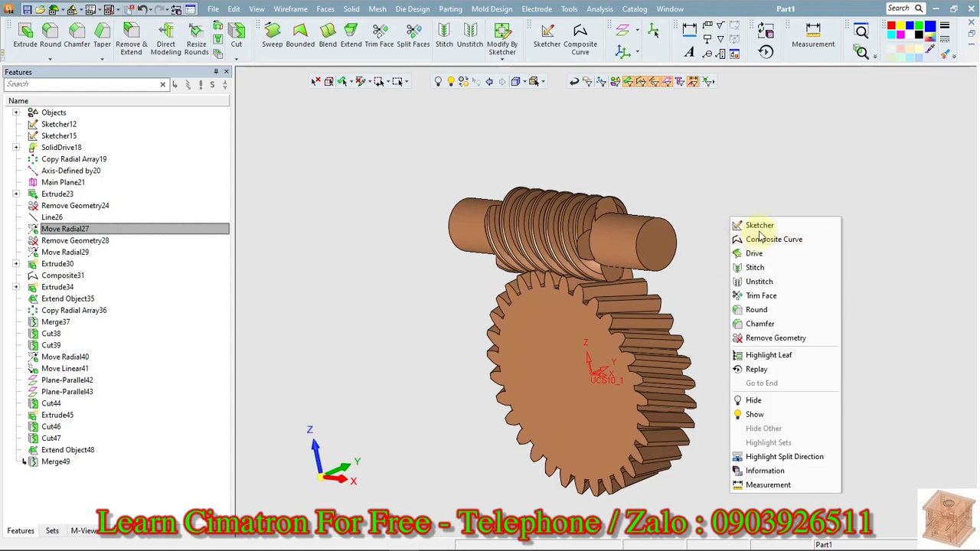
left_click(754, 223)
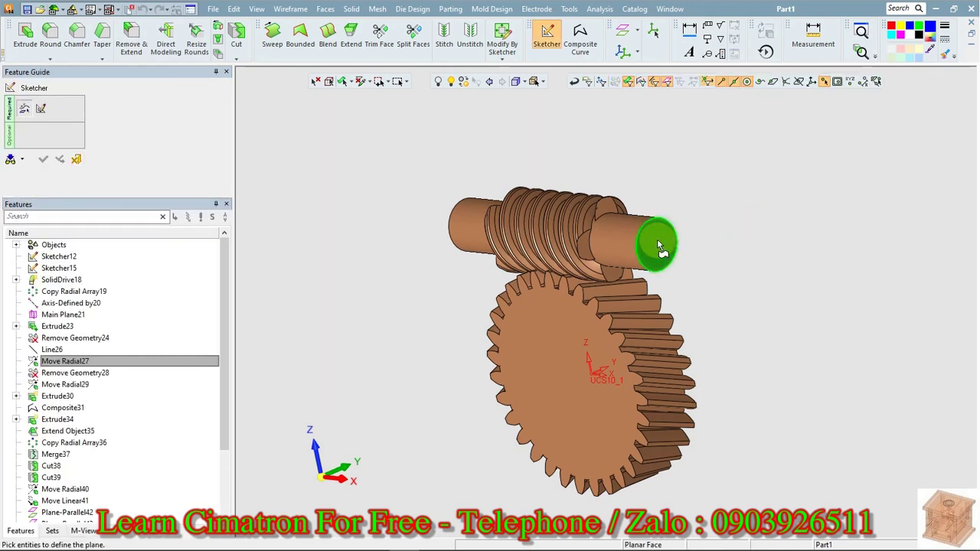
left_click(586, 359)
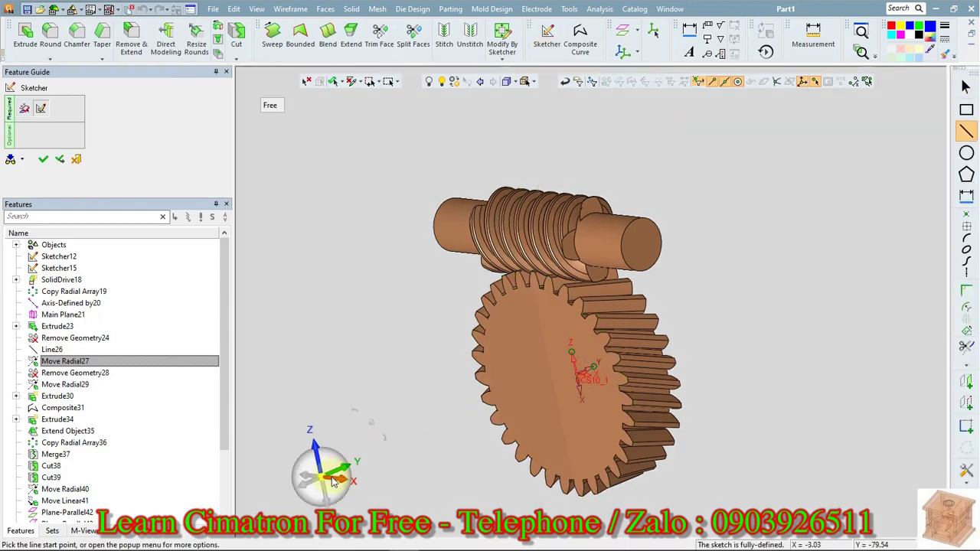
left_click_drag(324, 464, 343, 482)
left_click(341, 481)
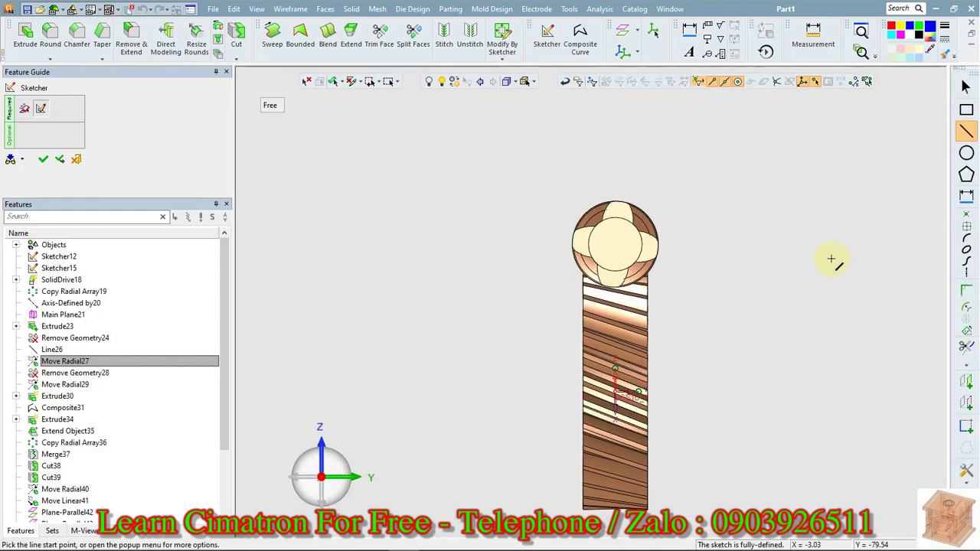
left_click(967, 403)
left_click(644, 243)
middle_click(696, 185)
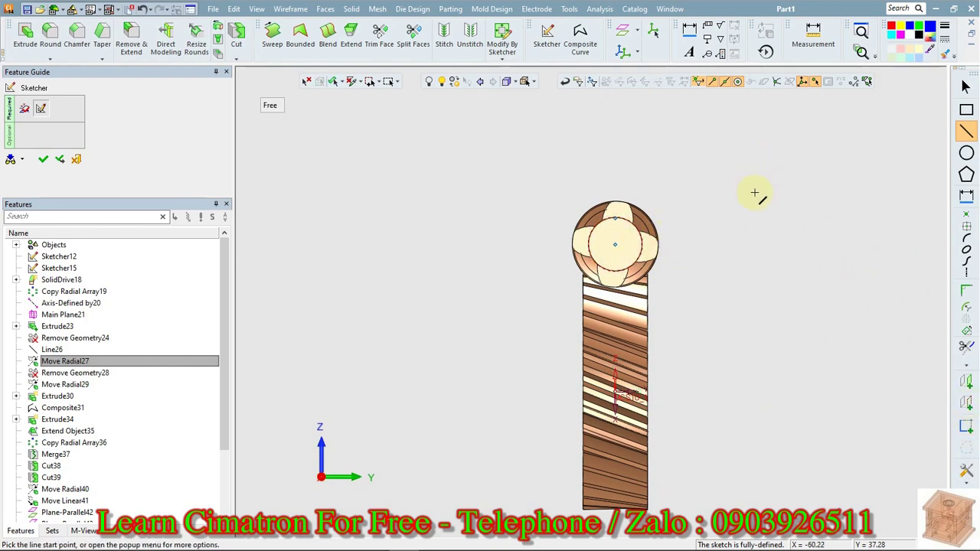
Sketch a closed line profile around the worm with two diagonals meeting at the shaft centre, plus a vertical line down from that centre
left_click(615, 243)
left_click(554, 308)
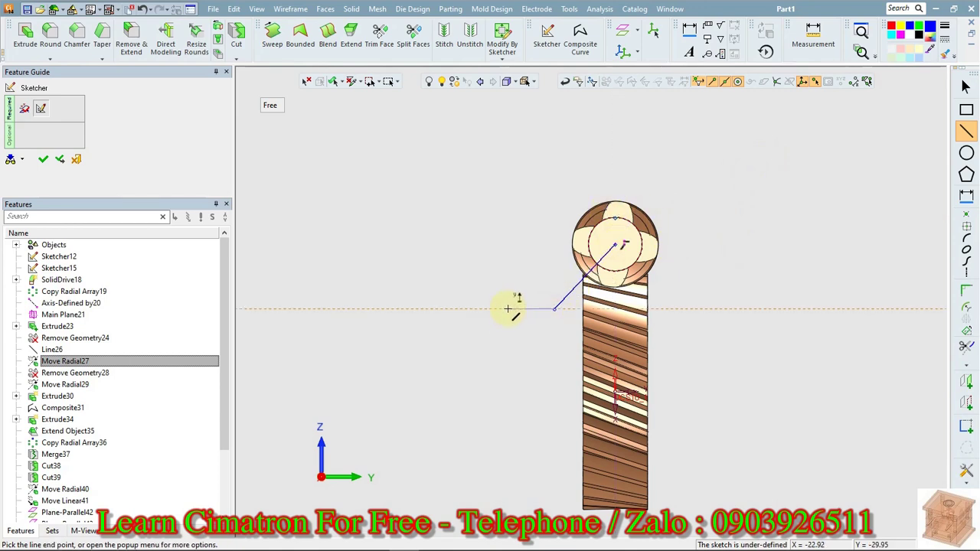
left_click(508, 121)
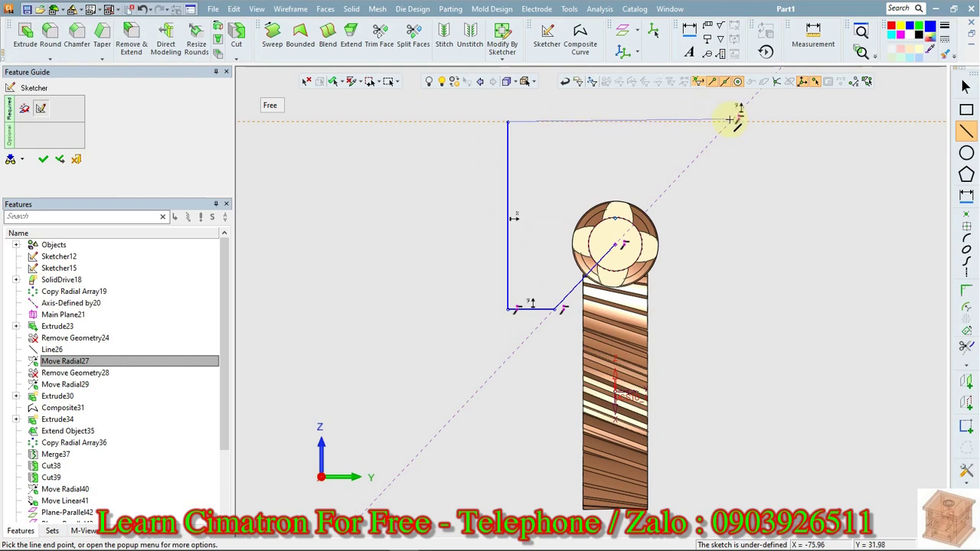
left_click(745, 122)
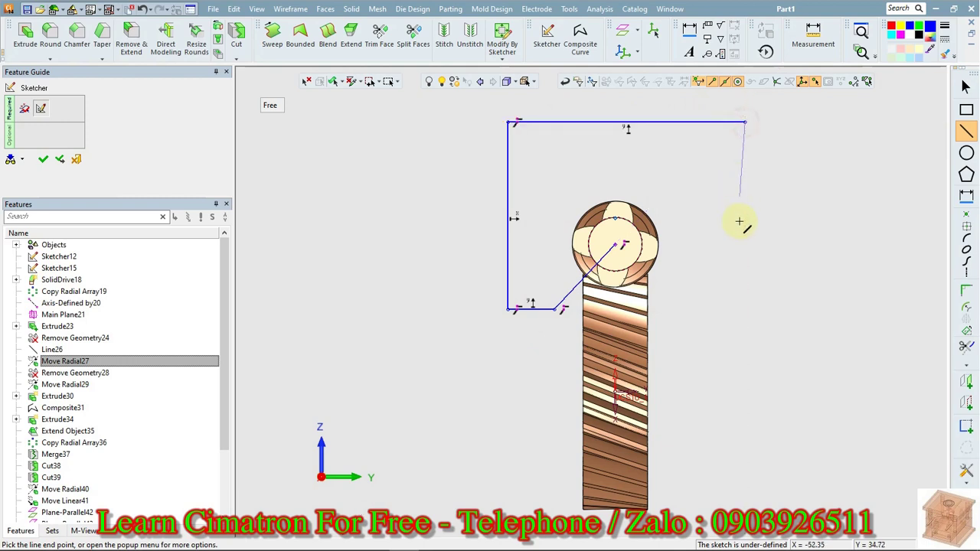
left_click(746, 309)
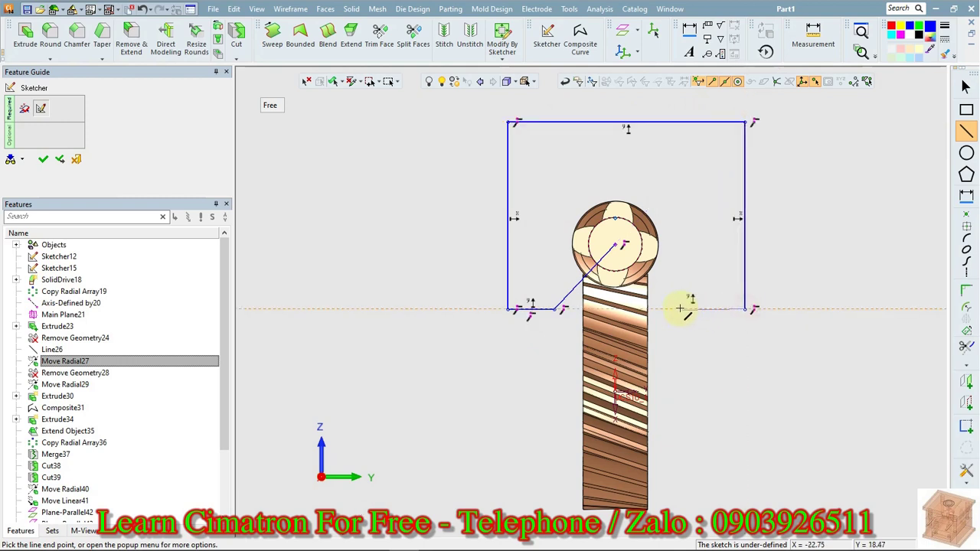
left_click(679, 309)
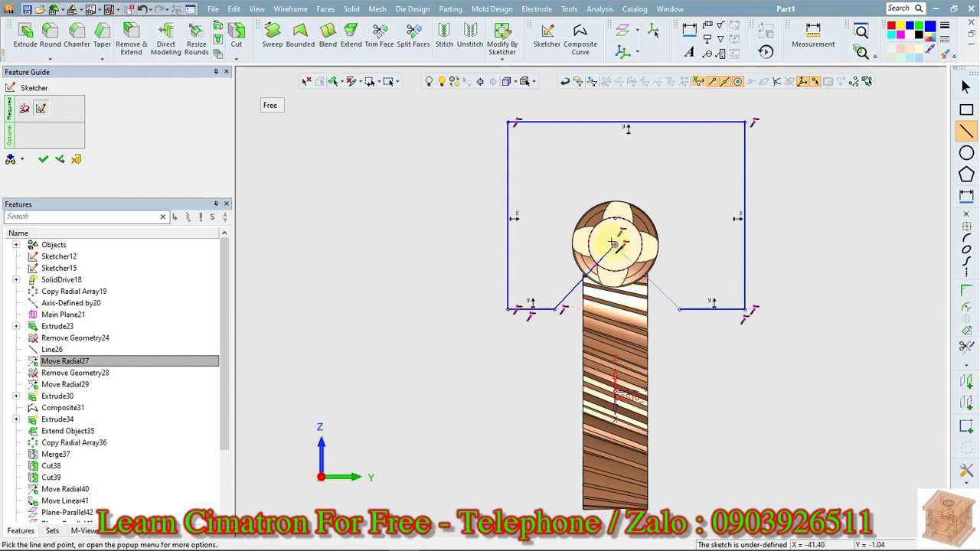
left_click(615, 247)
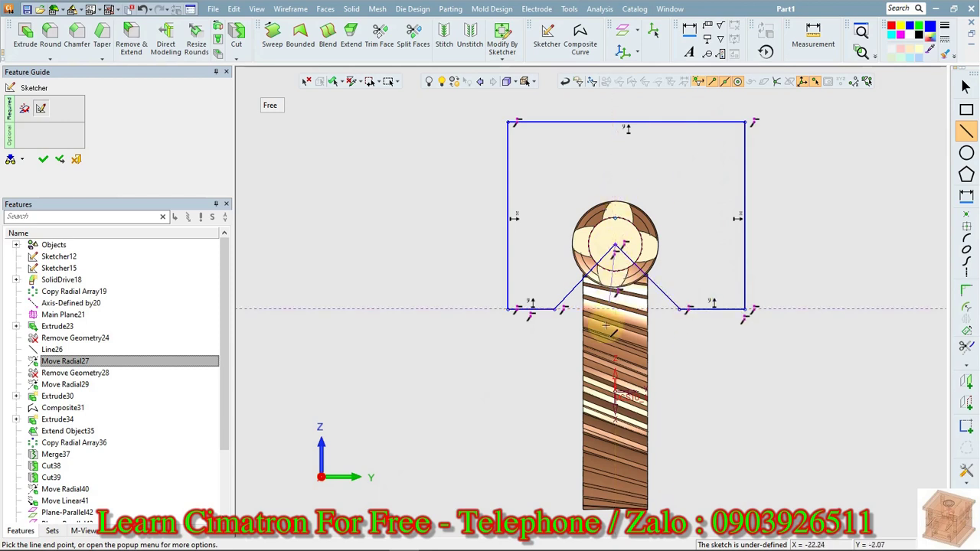
left_click(615, 347)
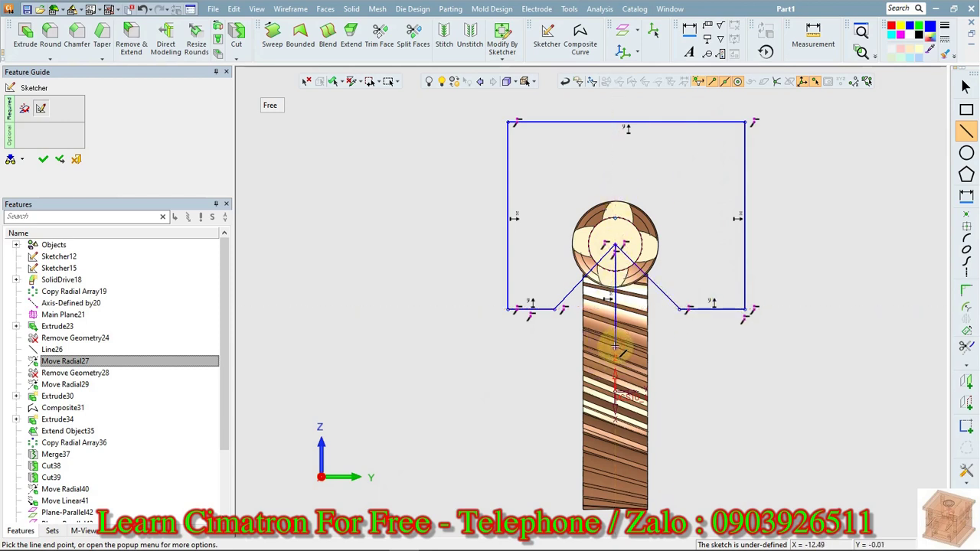
middle_click(730, 361)
Dimension the angle between each diagonal line and the vertical centre line as 45 degrees
right_click(791, 362)
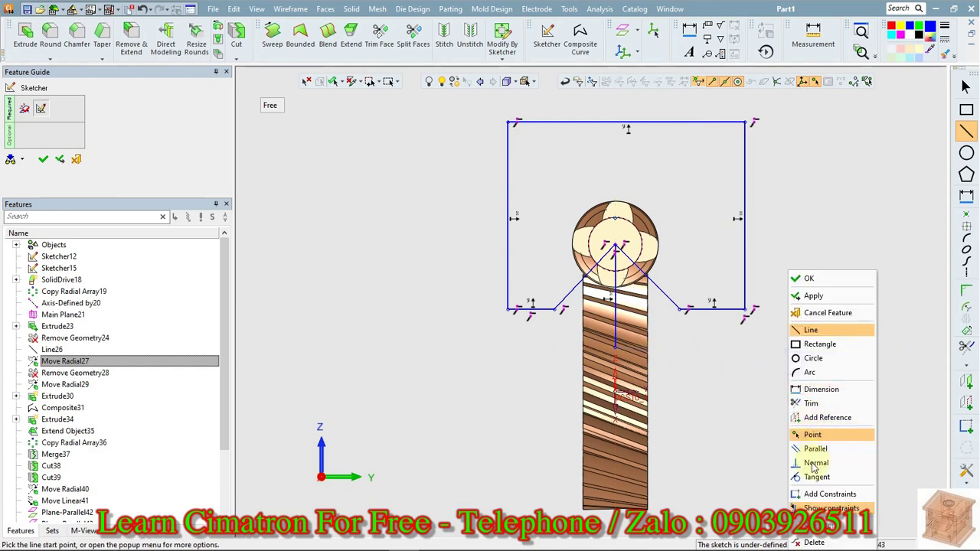
left_click(806, 388)
left_click(580, 293)
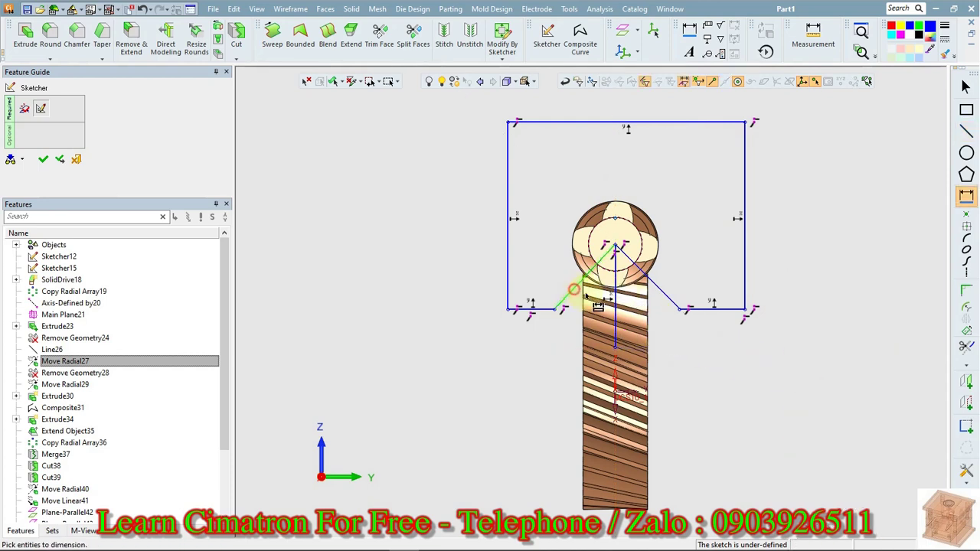
left_click(615, 308)
left_click(591, 307)
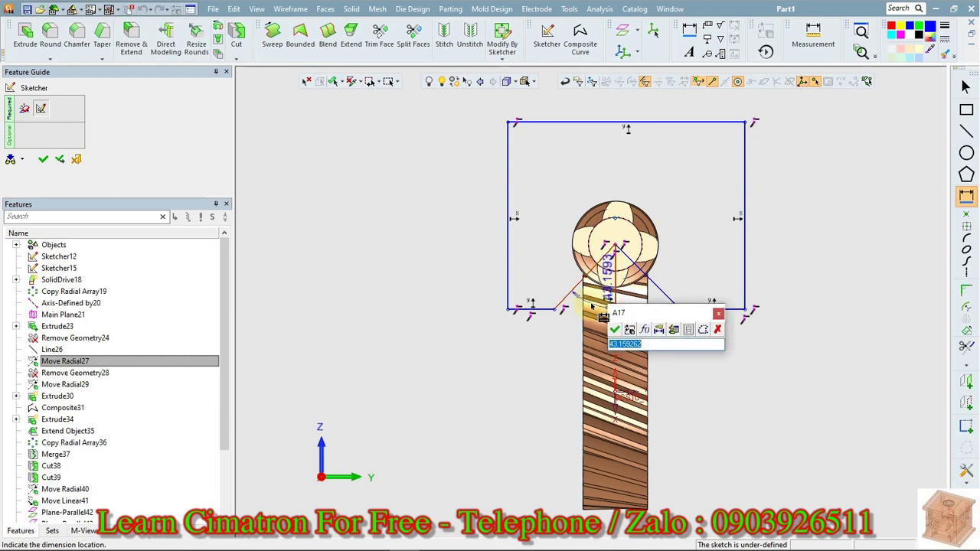
type("45")
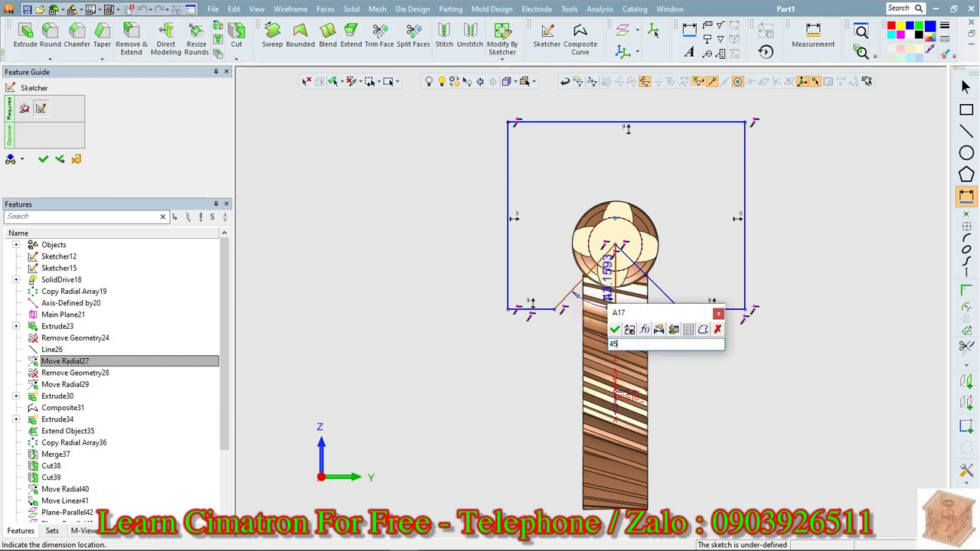
key("Return")
left_click(615, 306)
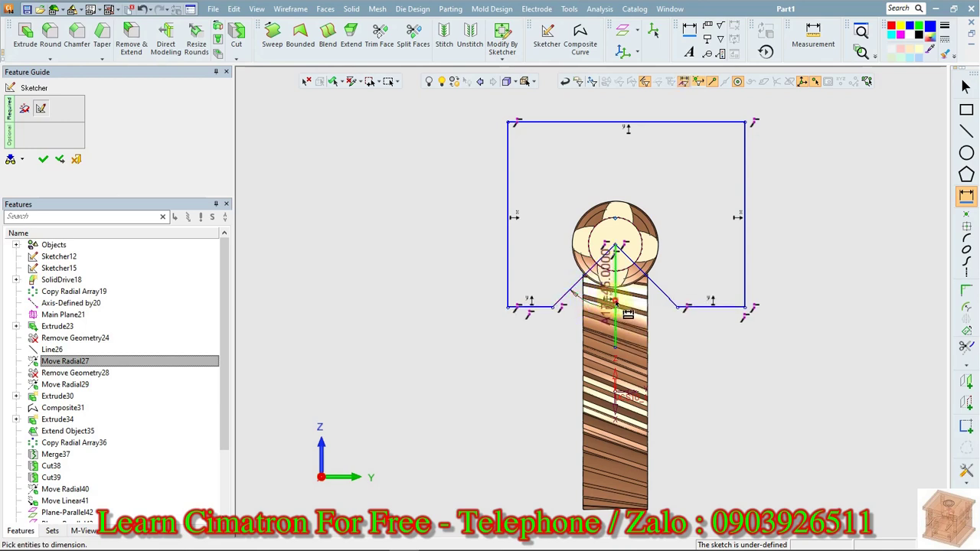
left_click(654, 281)
left_click(661, 328)
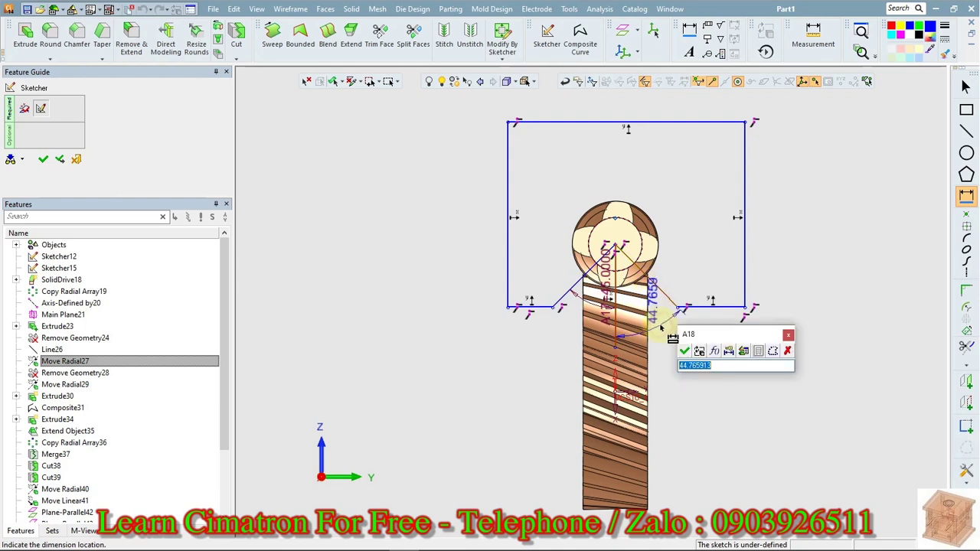
type("45")
key("Return")
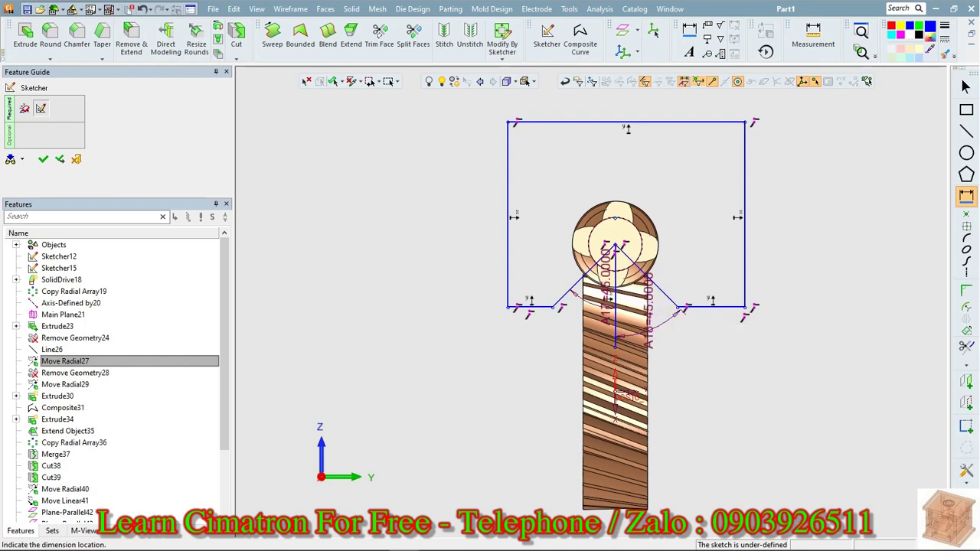
Sketch a circle around the worm, centred on the shaft centre where the diagonals meet
right_click(710, 220)
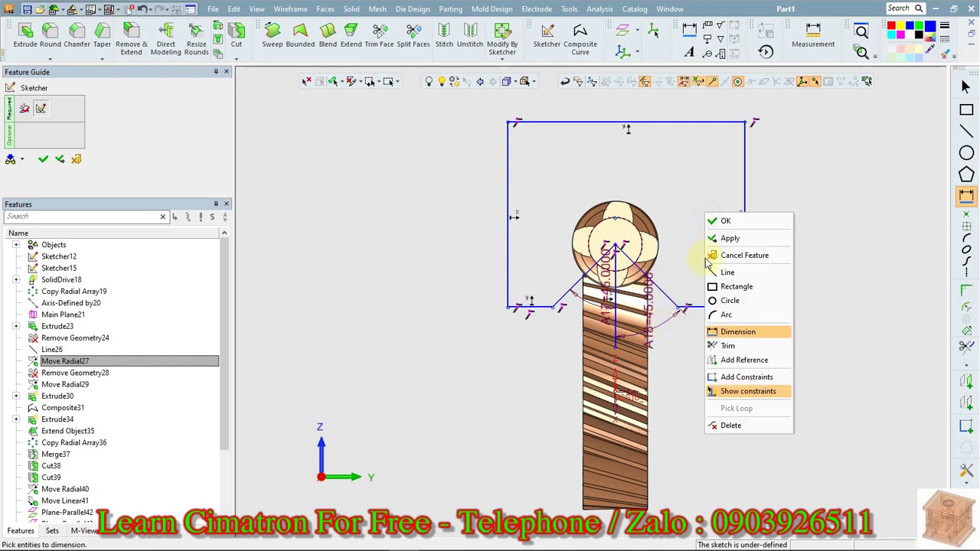
left_click(724, 302)
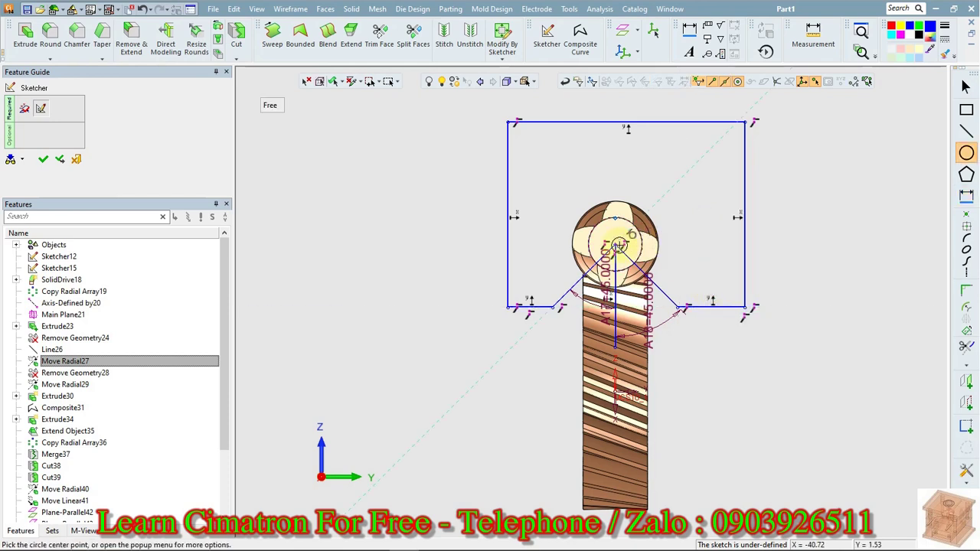
left_click(615, 244)
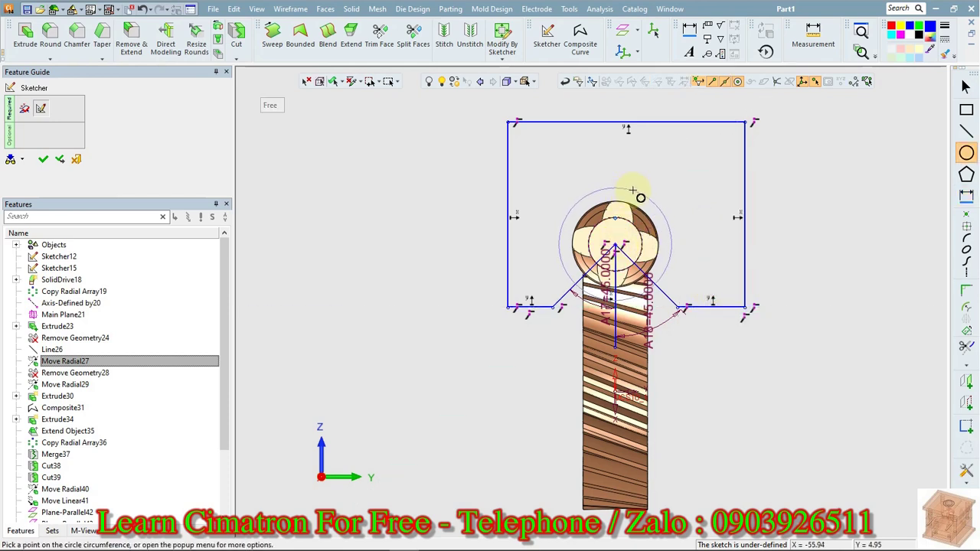
left_click(632, 188)
Dimension the circle around the shaft centre and set its diameter to 18
right_click(657, 164)
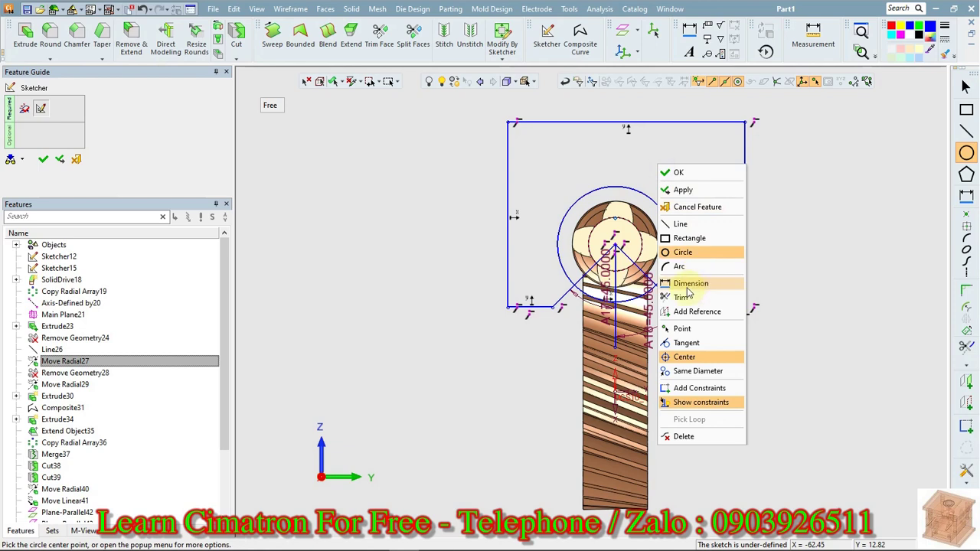
left_click(688, 284)
left_click(657, 209)
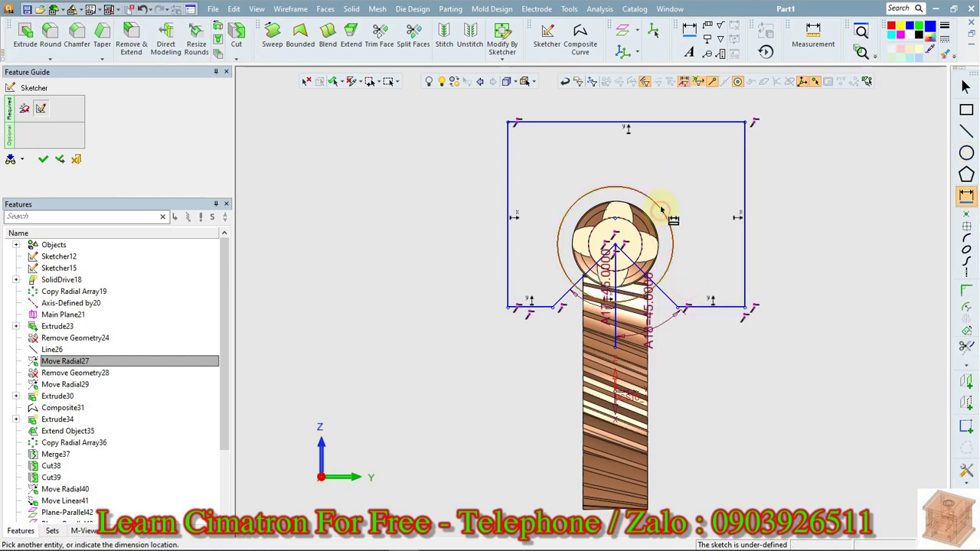
left_click(680, 175)
type("32")
key("Return")
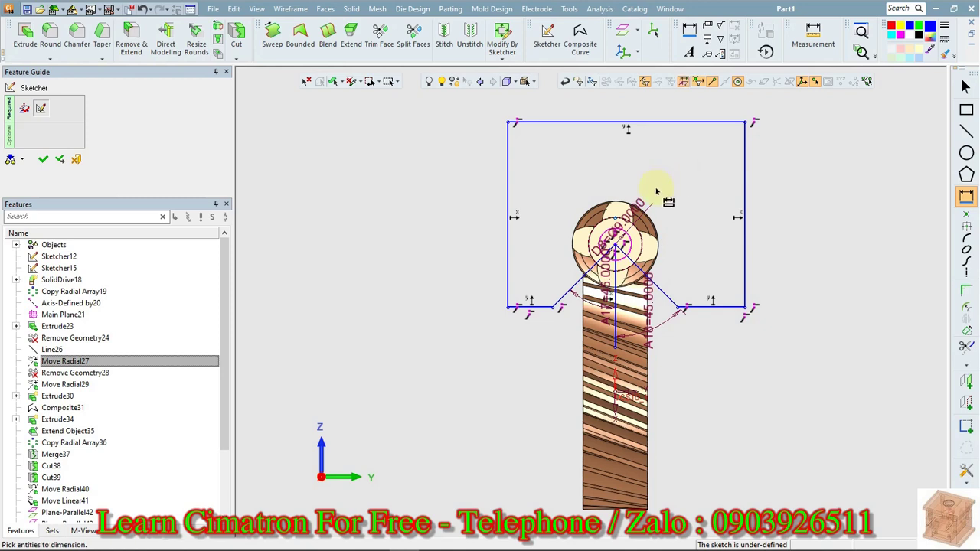
left_click(640, 209)
type("18")
key("Return")
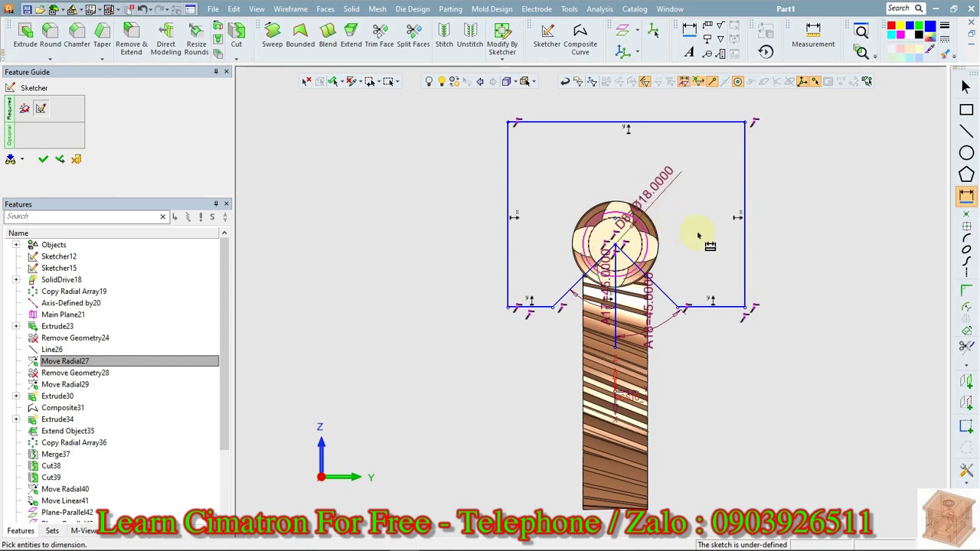
Trim the circle's upper portion and the diagonals' inner segments, leaving the lower arc joining the two diagonal lines
scroll(702, 253, "up", 5)
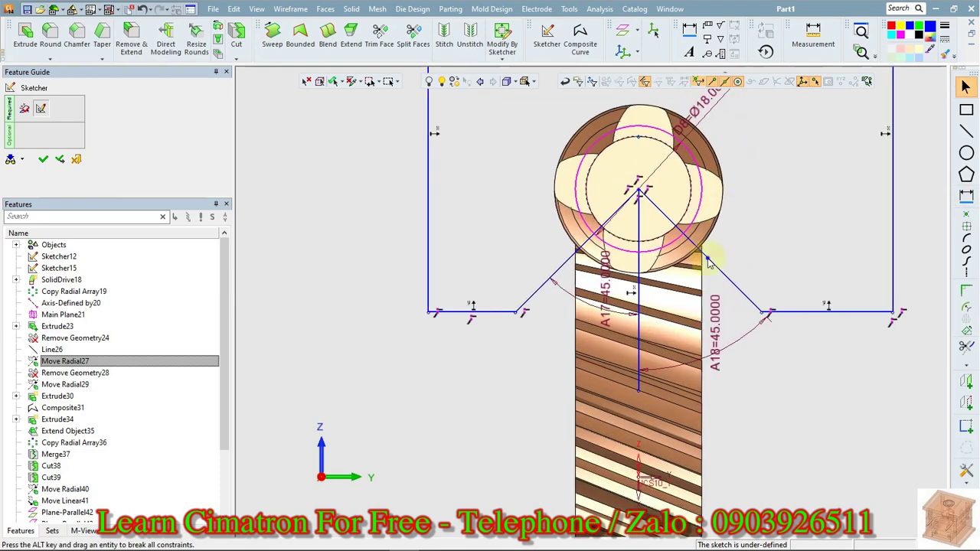
scroll(796, 199, "down", 2)
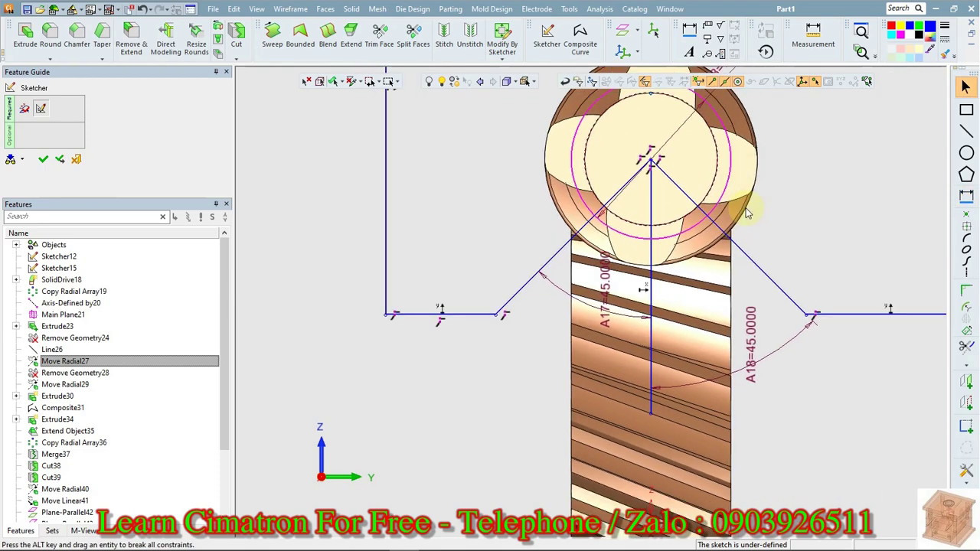
right_click(788, 166)
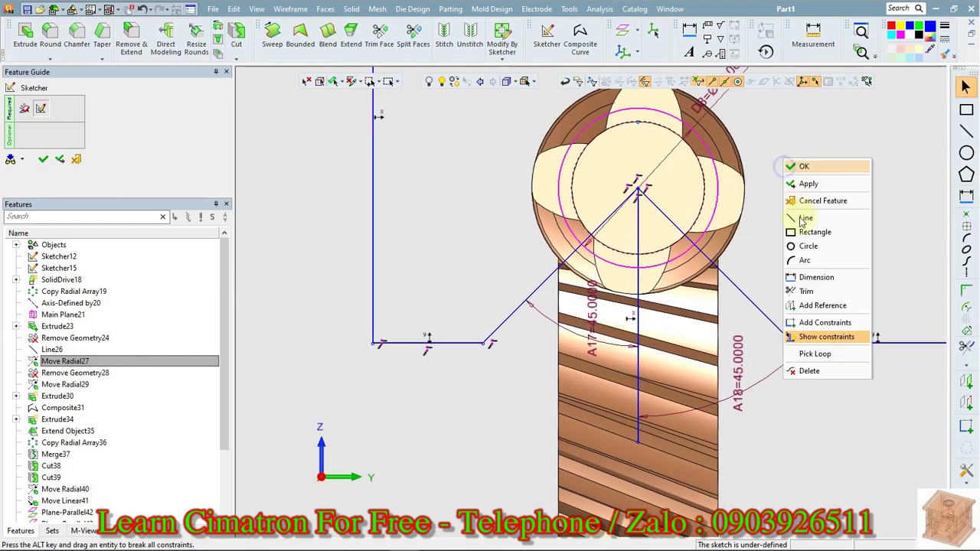
left_click(807, 291)
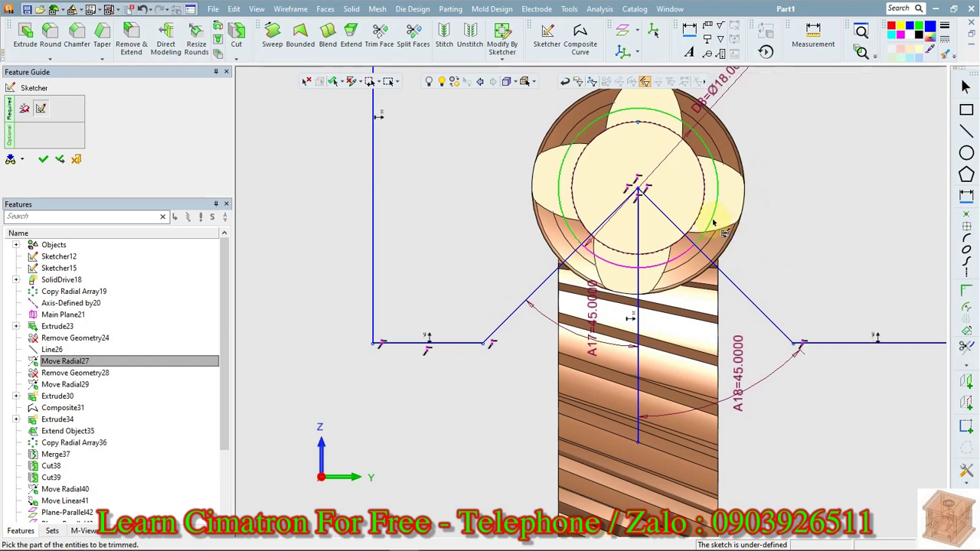
left_click(686, 234)
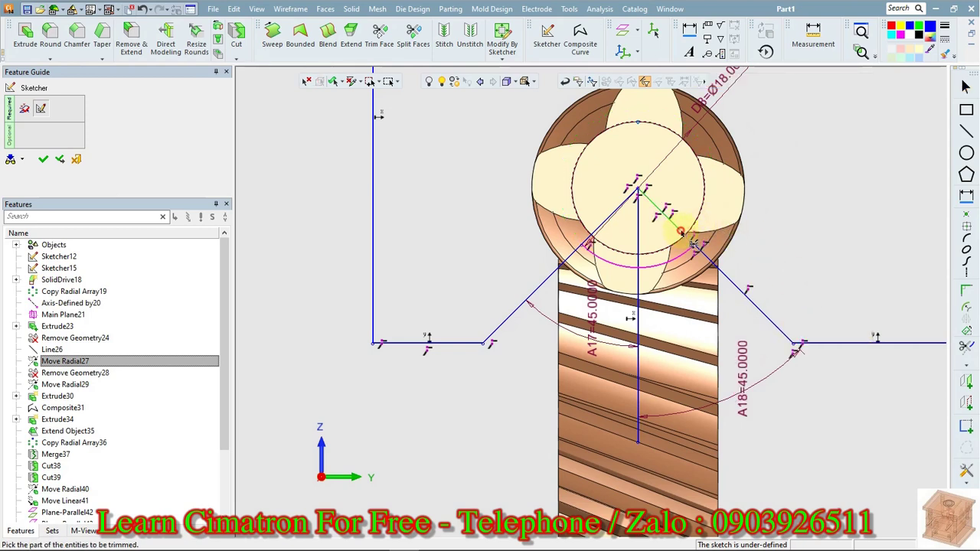
left_click(681, 232)
left_click(607, 222)
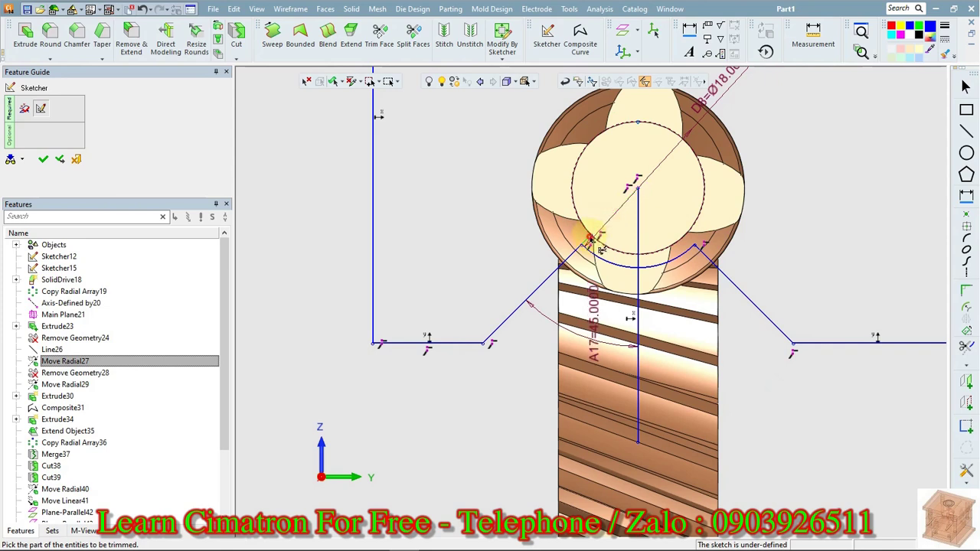
key("Escape")
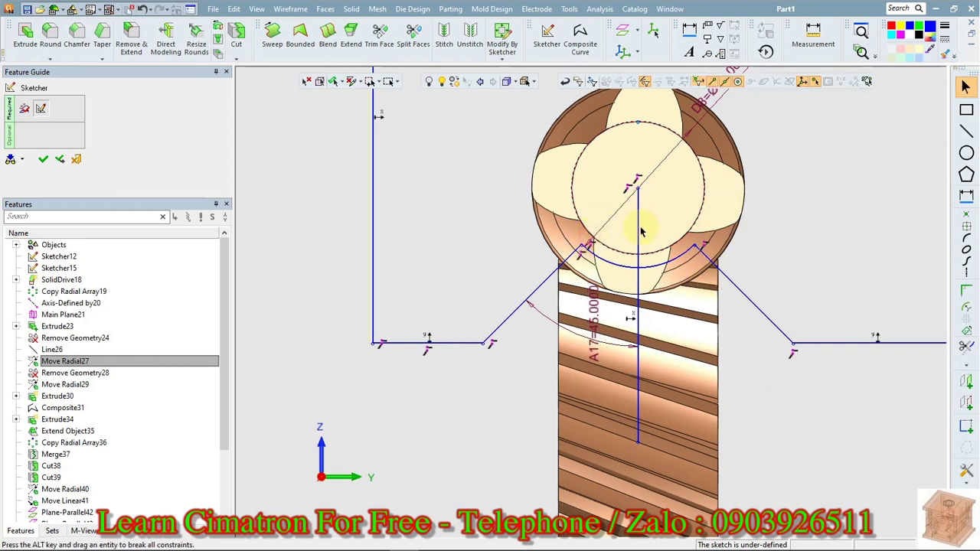
Delete the vertical centre line through the worm and finish the sketch
right_click(640, 230)
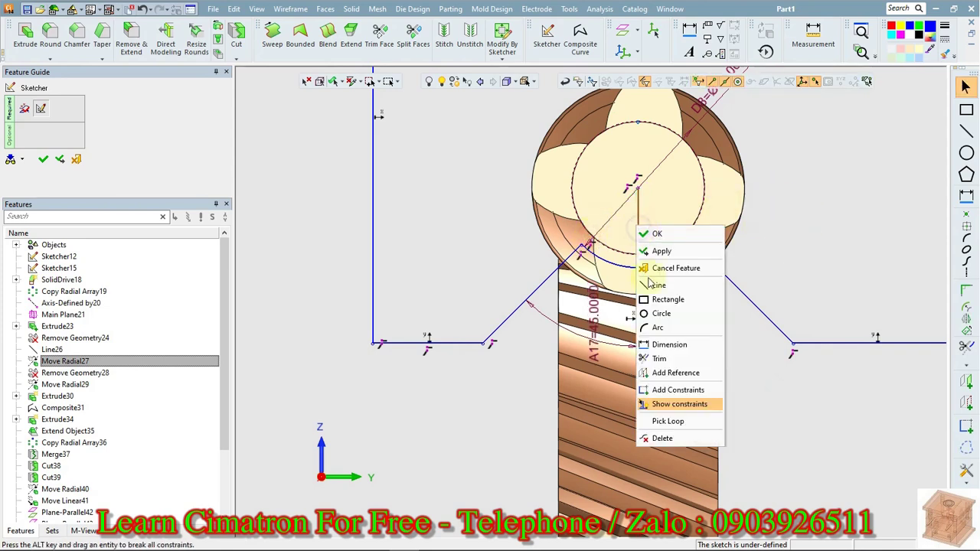
left_click(674, 439)
scroll(789, 164, "down", 3)
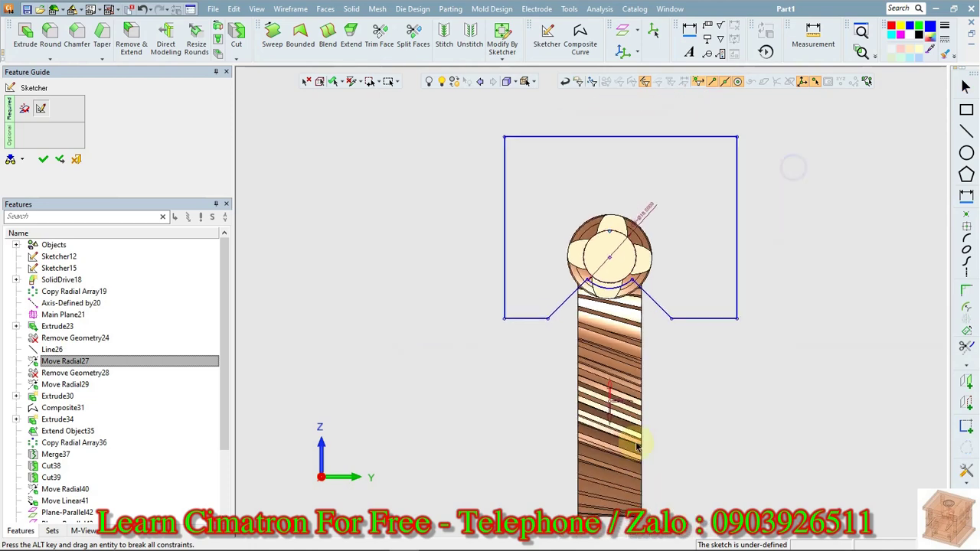
right_click(458, 247)
left_click(469, 258)
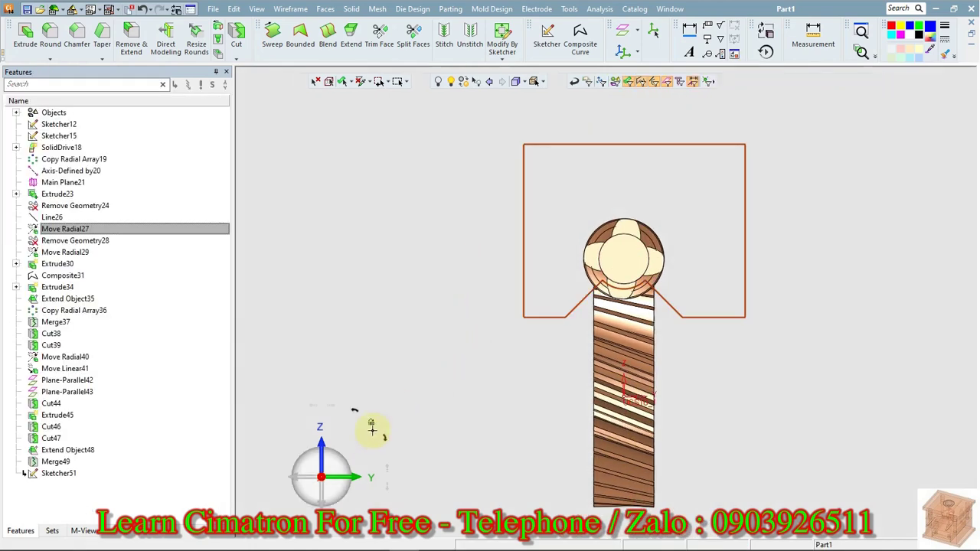
Set up a 360-degree Revolve of the sketched profile about the wheel's central axis, in Remove mode
left_click(347, 471)
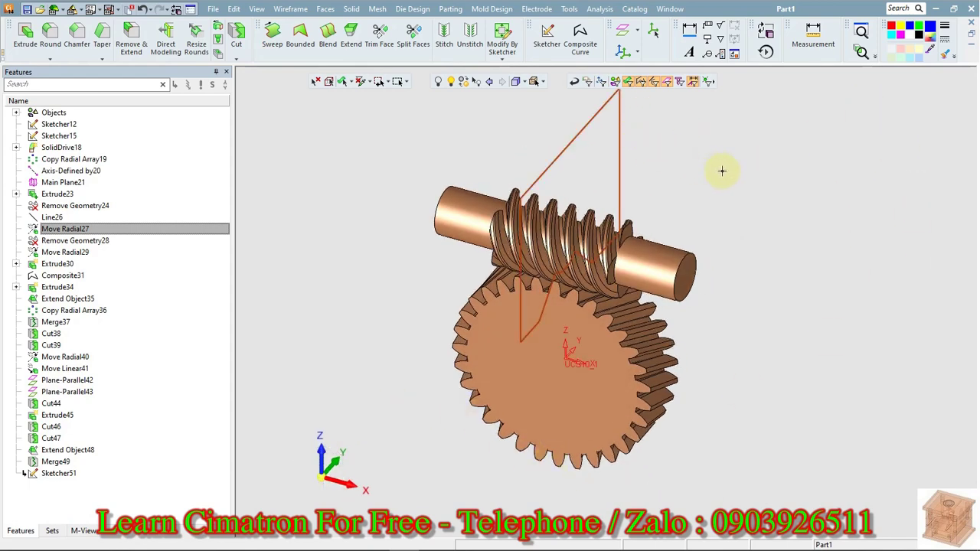
right_click(342, 165)
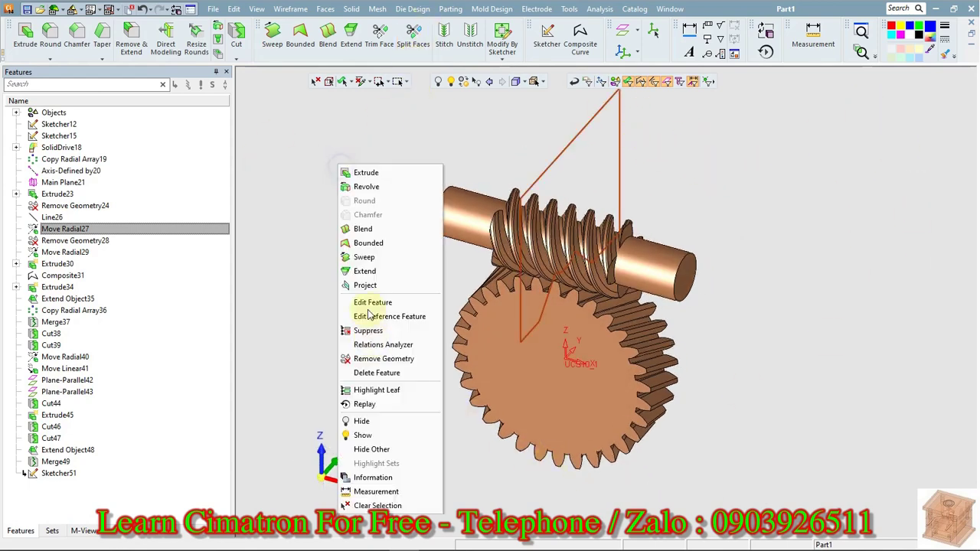
left_click(367, 190)
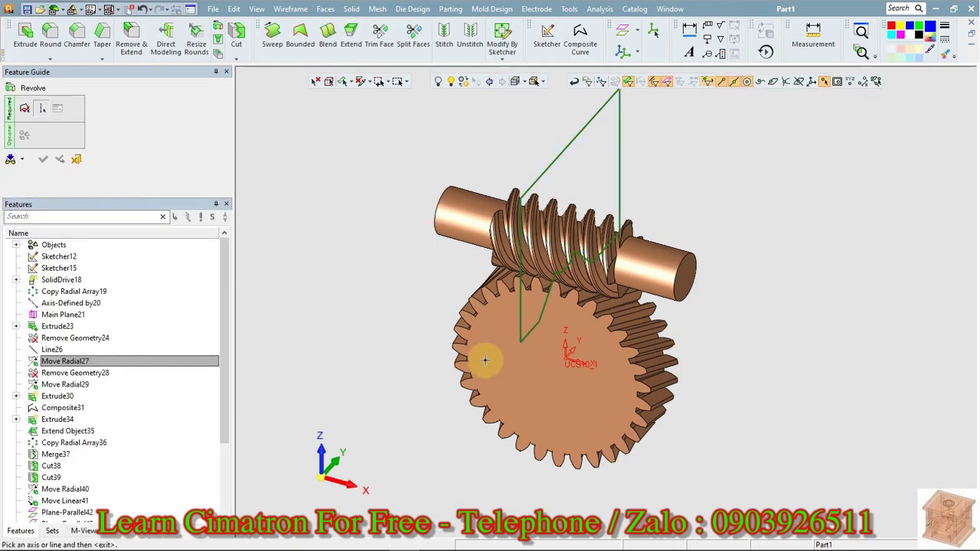
left_click(570, 356)
middle_click(571, 356)
left_click(280, 112)
left_click(282, 144)
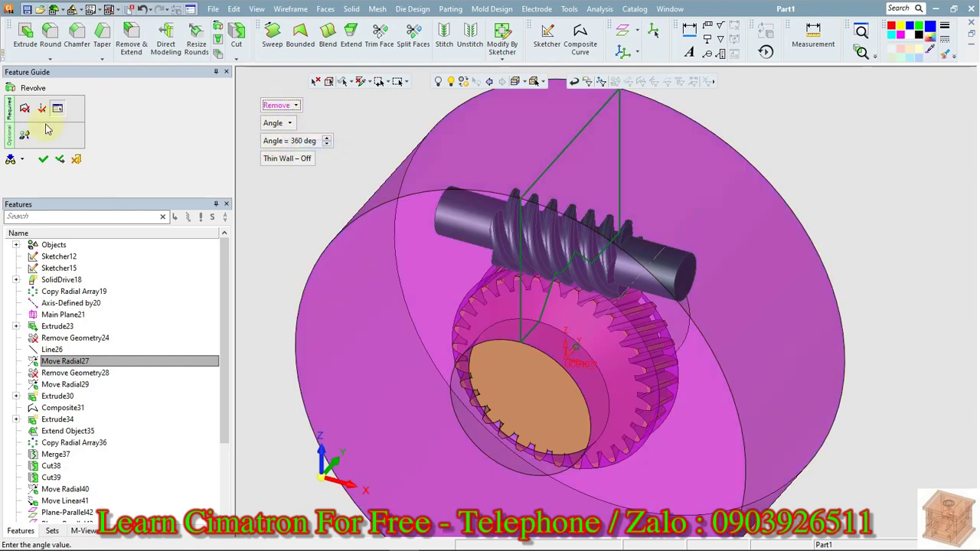
Choose the worm wheel as the object to cut and apply the revolved removal
left_click(23, 135)
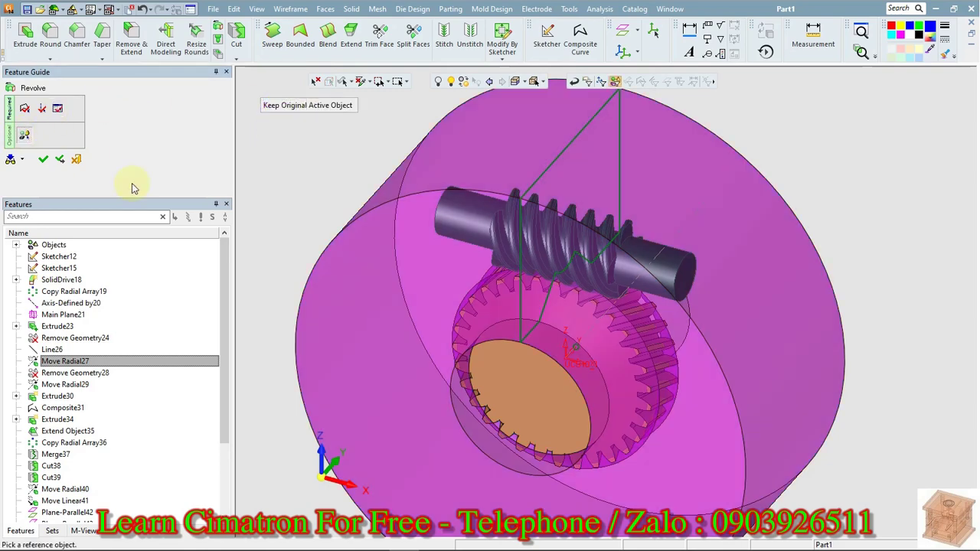
left_click(505, 400)
right_click(288, 214)
left_click(288, 214)
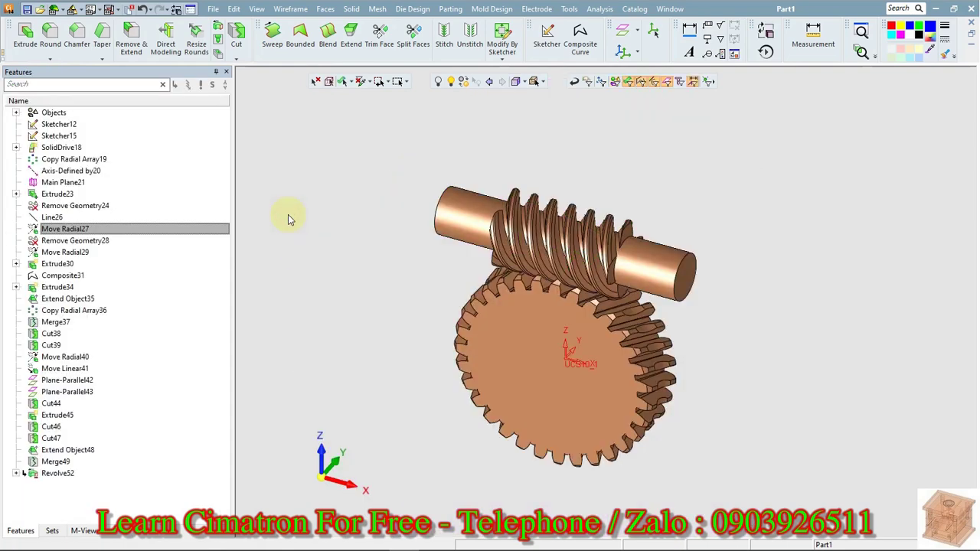
Start a sketch on the wheel's front face and draw a circle about 44 in diameter, centred on the wheel's origin
middle_click_drag(763, 283, 797, 268)
scroll(715, 406, "down", 5)
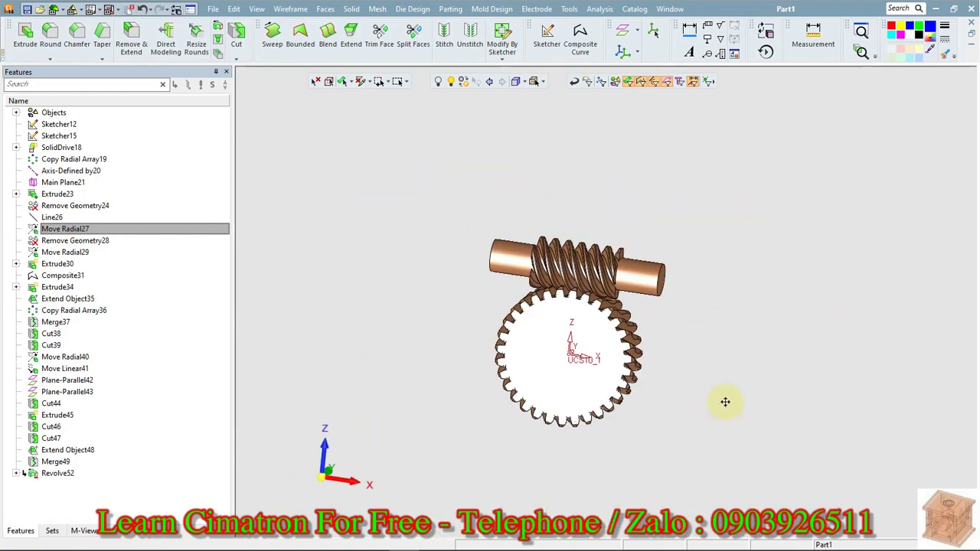
mouse_move(710, 418)
middle_mouse_down()
mouse_move(722, 396)
mouse_move(713, 376)
middle_mouse_up()
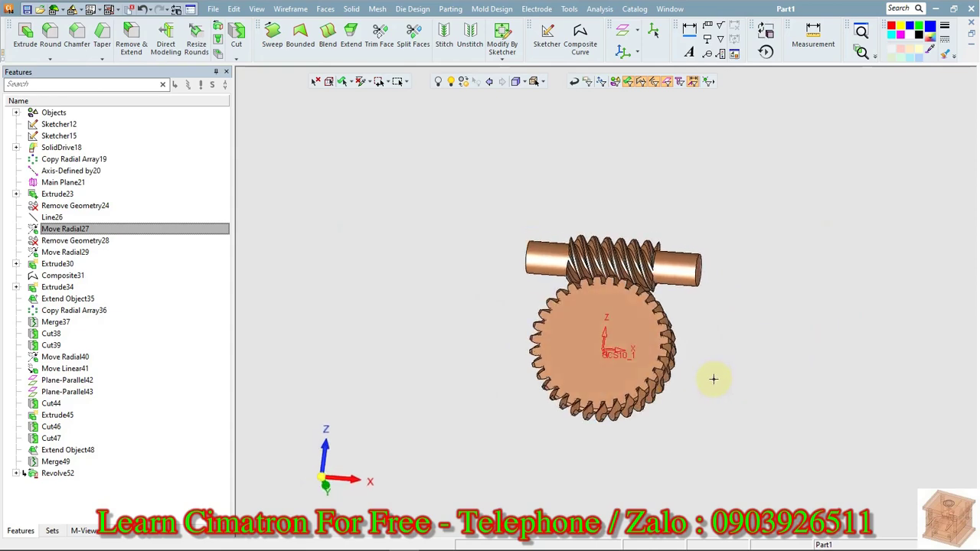
scroll(718, 350, "up", 3)
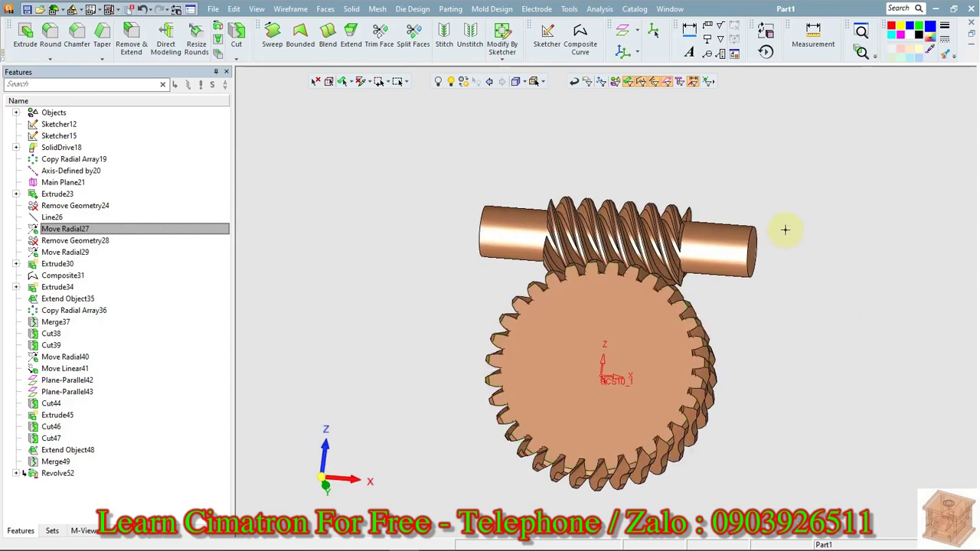
middle_click_drag(819, 252, 828, 188)
right_click(826, 180)
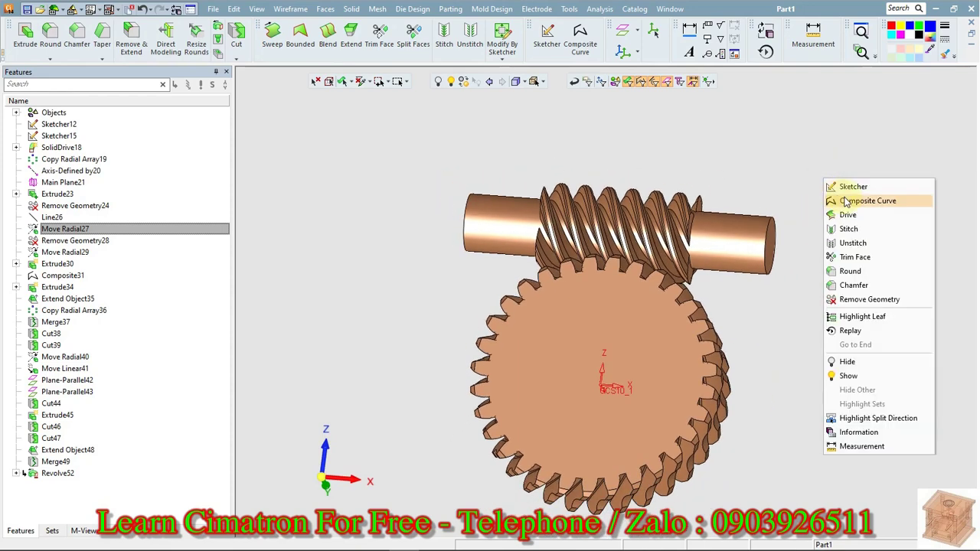
left_click(835, 187)
left_click(502, 328)
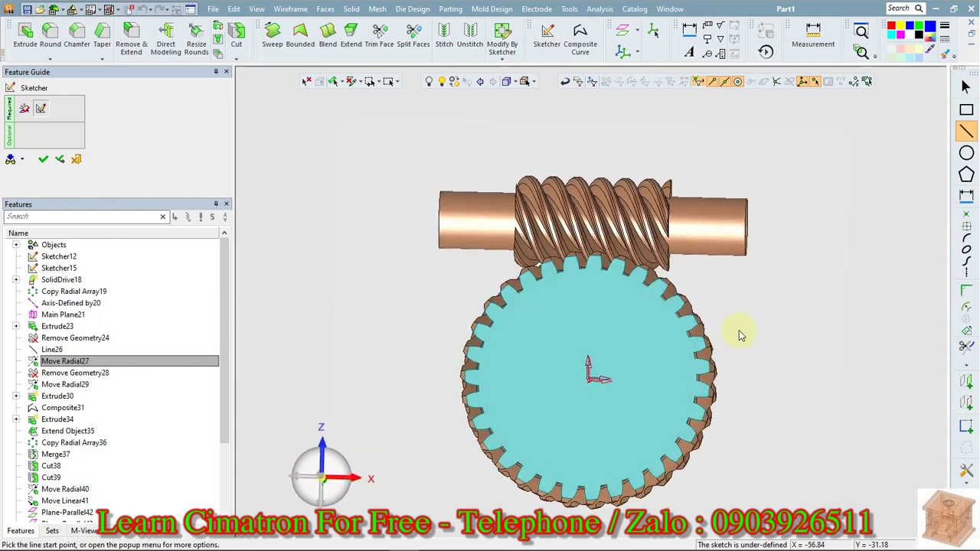
right_click(774, 250)
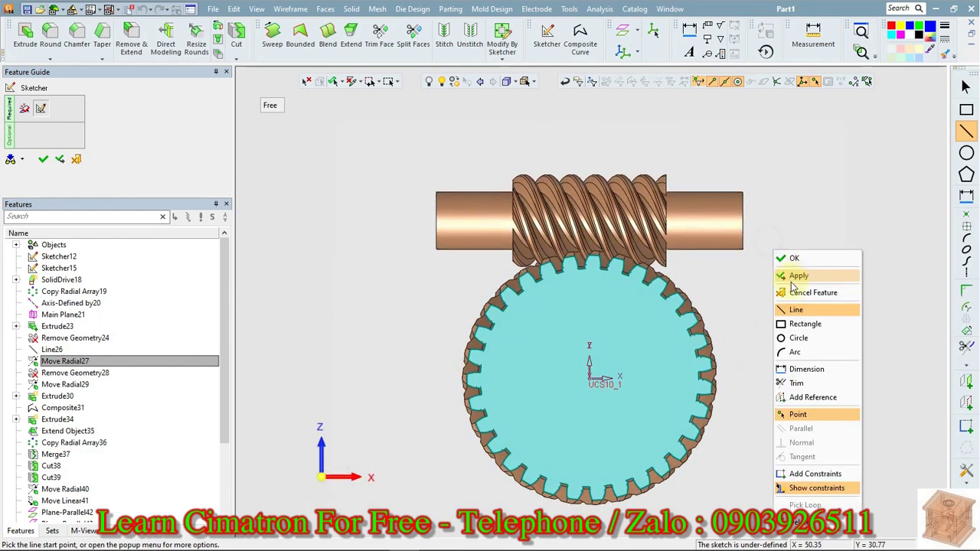
left_click(799, 338)
left_click(590, 378)
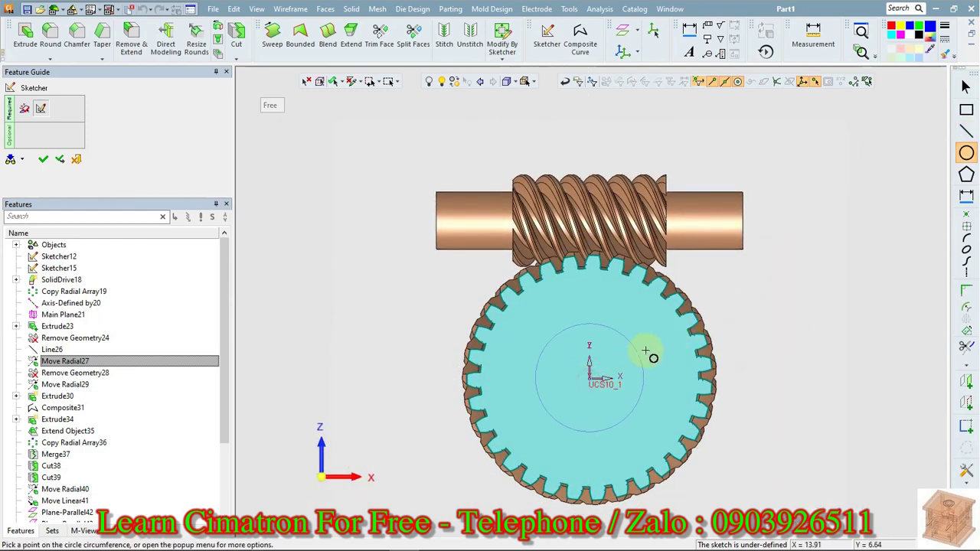
left_click(663, 337)
Dimension the circle on the wheel face and set its diameter to 45
right_click(663, 337)
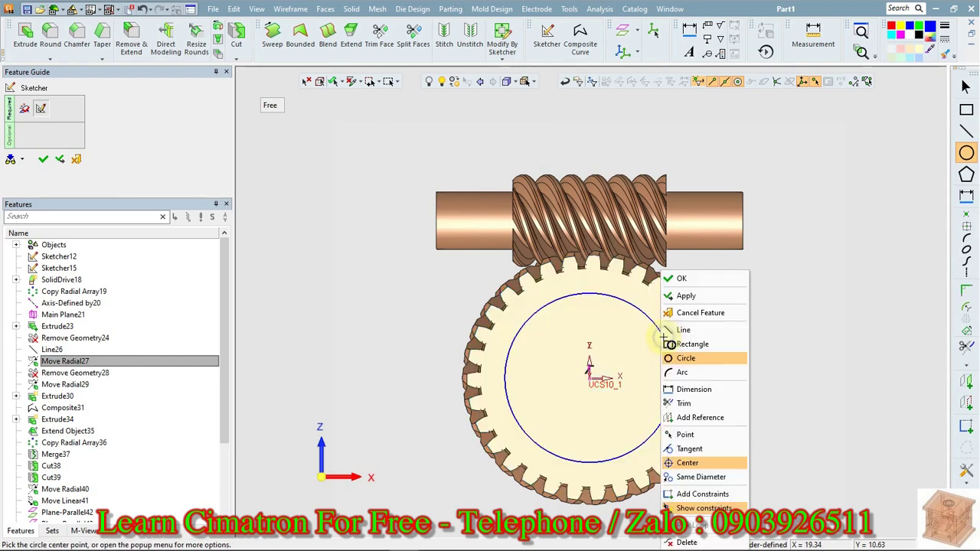
left_click(686, 389)
left_click(674, 374)
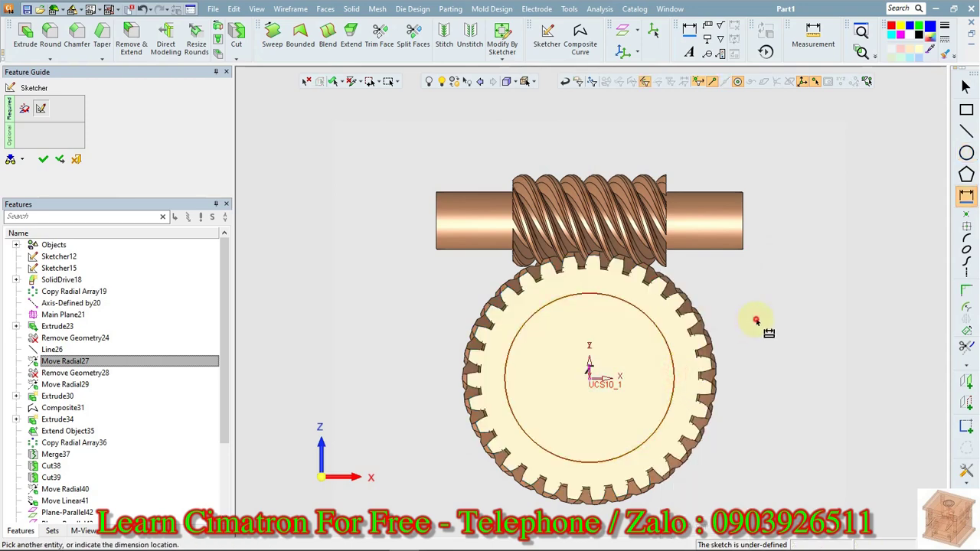
left_click(756, 322)
type("45")
key("Return")
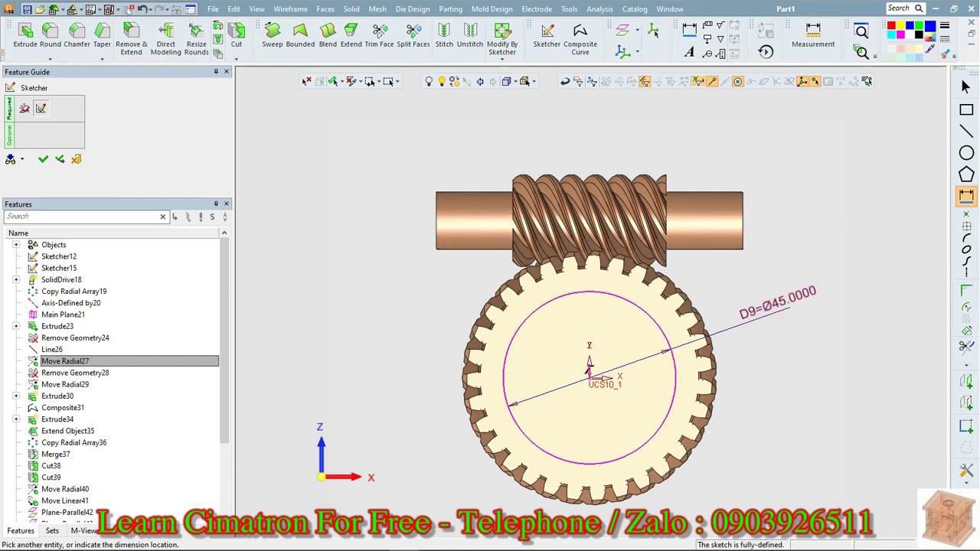
Sketch a small circle centred on the topmost point of the 45 circle and set its diameter to 10
right_click(814, 249)
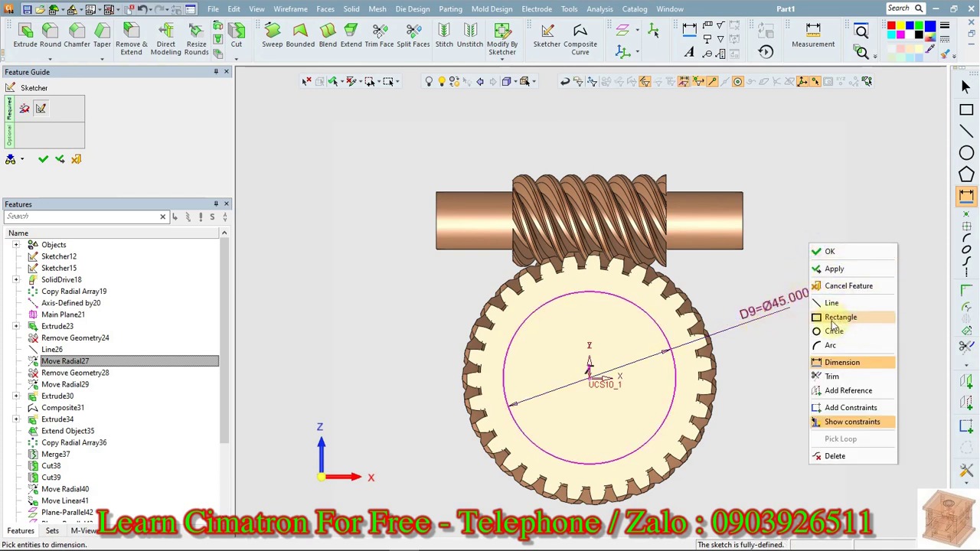
left_click(836, 334)
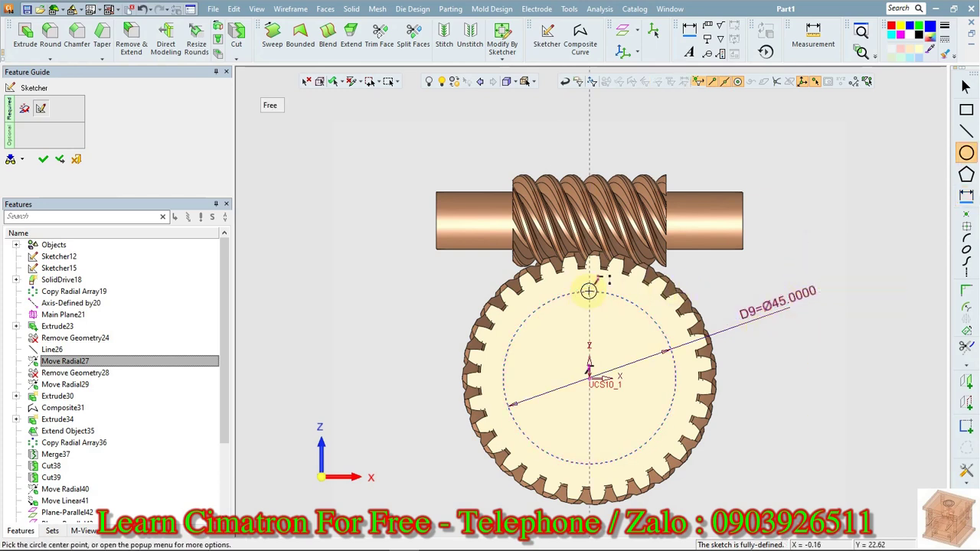
left_click(589, 291)
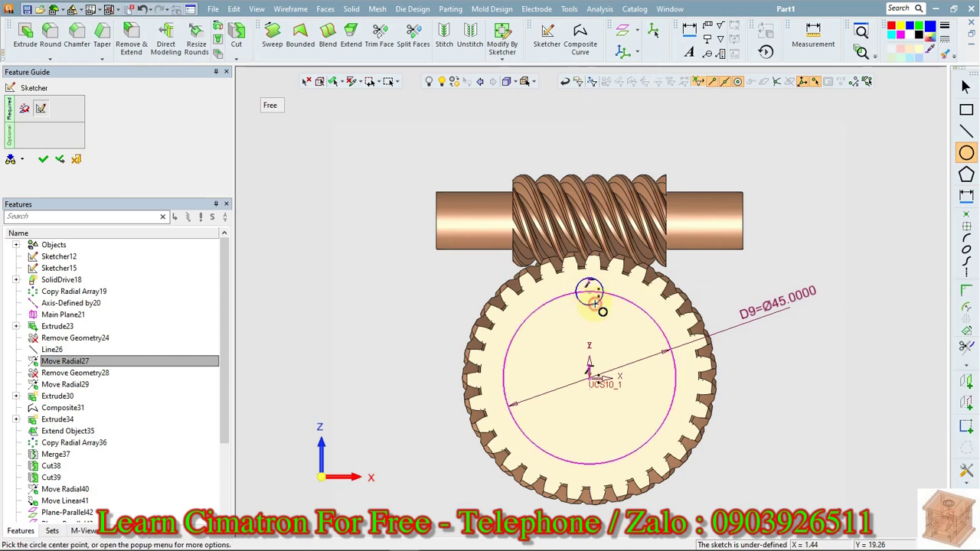
right_click(595, 273)
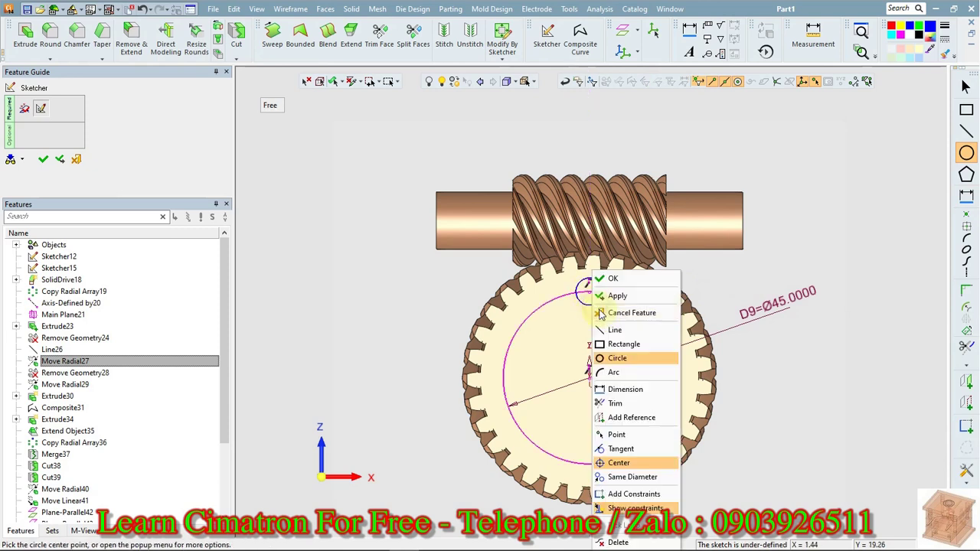
left_click(622, 389)
left_click(601, 302)
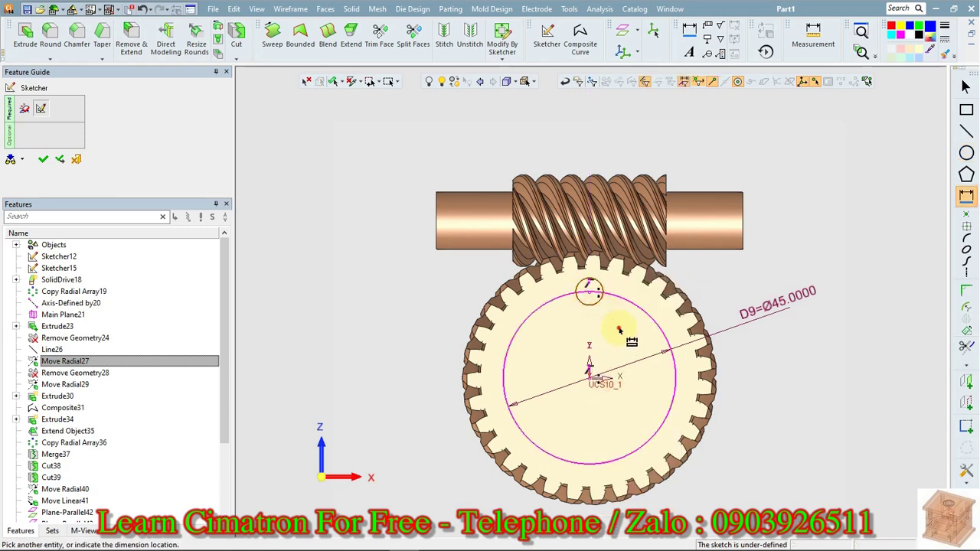
left_click(622, 331)
type("10")
key("Return")
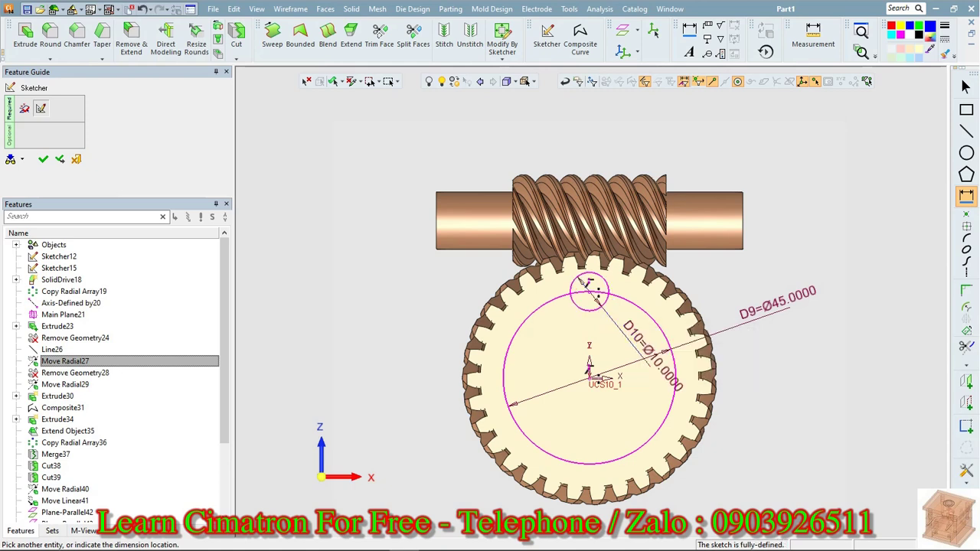
middle_click(755, 212)
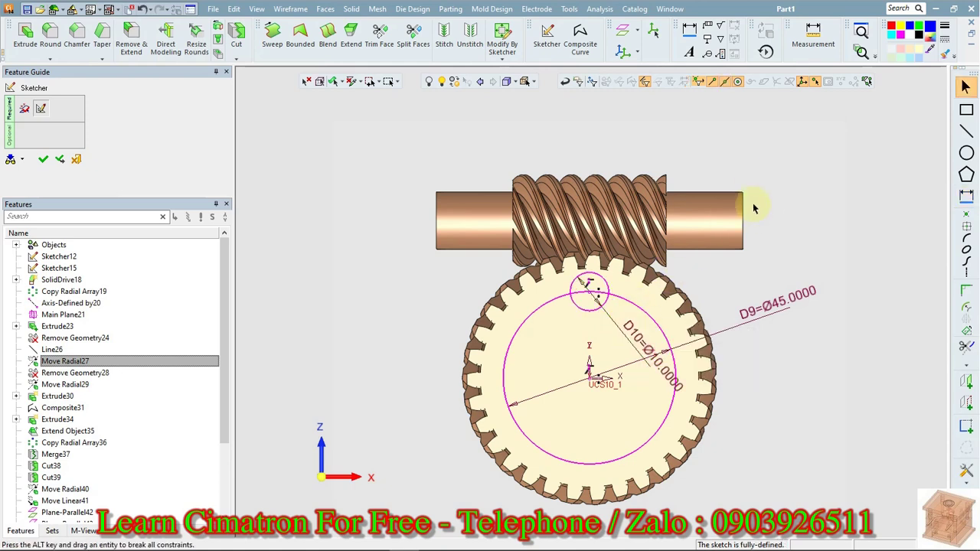
Start a radial array copy of the small top circle with an angle of 360/6
right_click(773, 172)
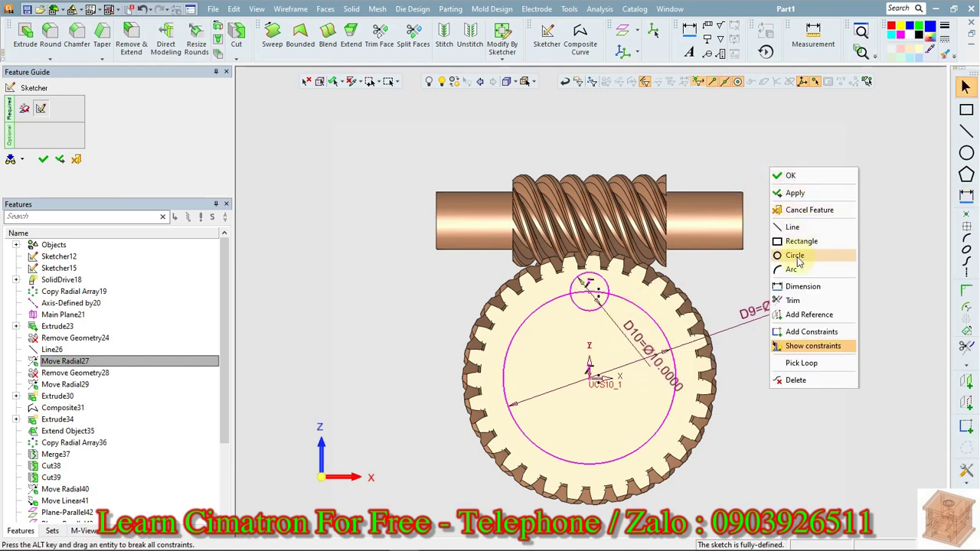
left_click(978, 297)
left_click(967, 331)
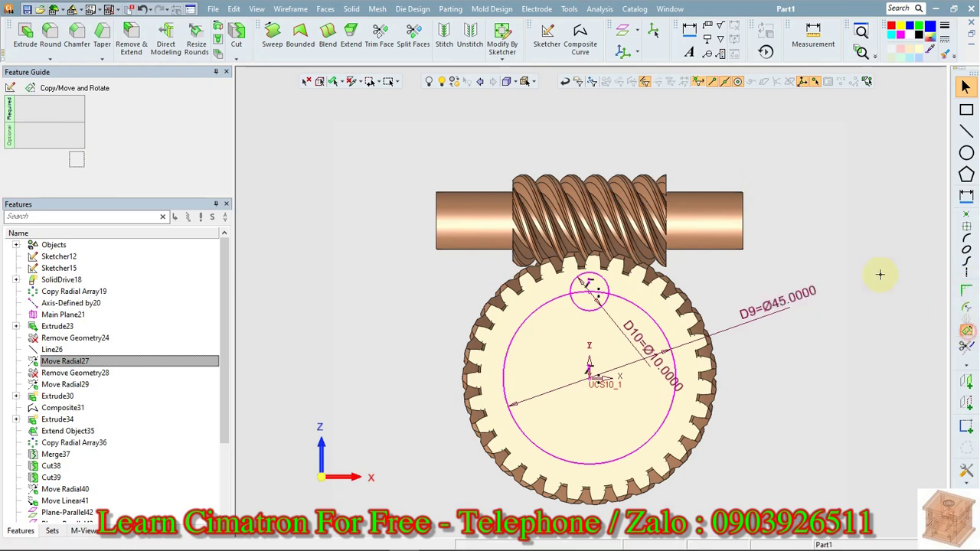
left_click(610, 287)
middle_click(611, 289)
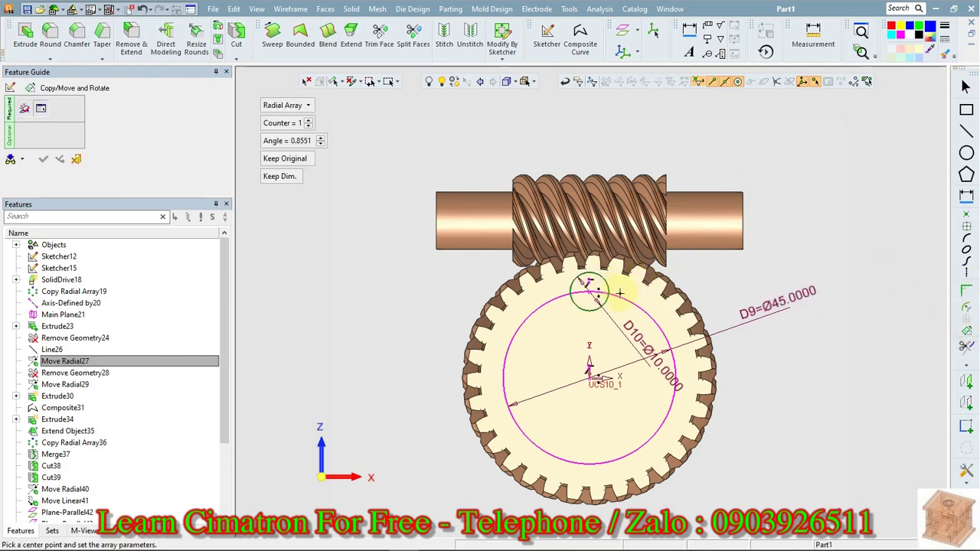
left_click(298, 144)
type("360/6")
key("Return")
Set the array count to 5, use the 45 circle's centre as the array centre and apply the copies
left_click(289, 124)
key("Return")
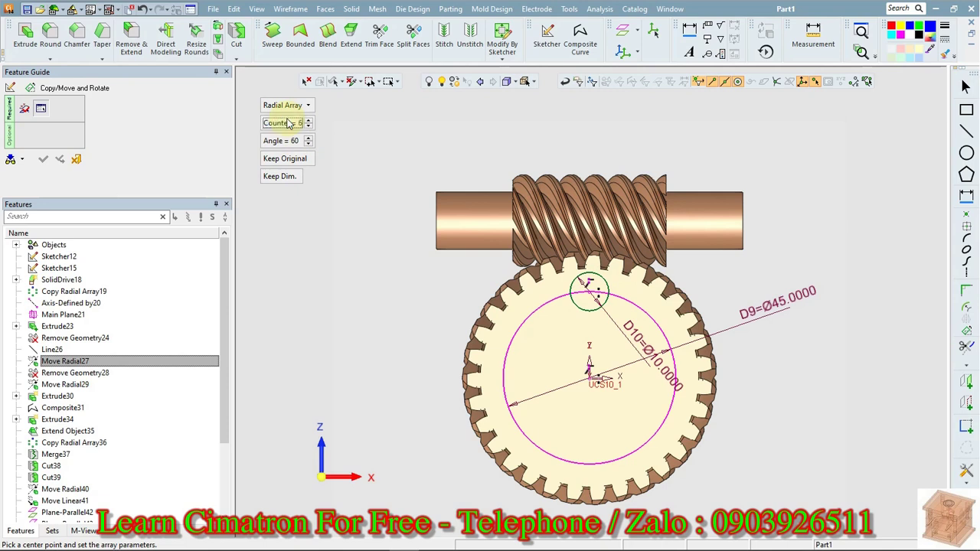
left_click(289, 124)
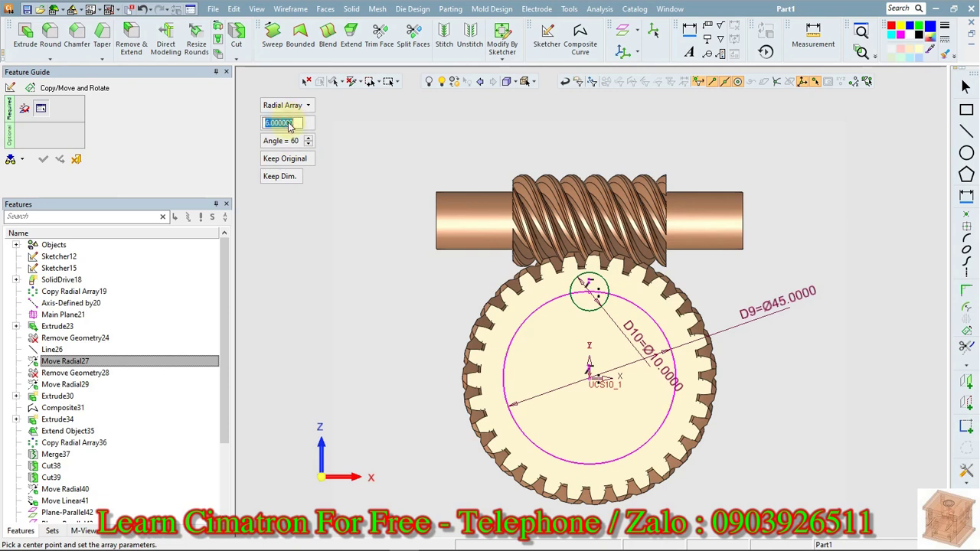
type("5")
key("Return")
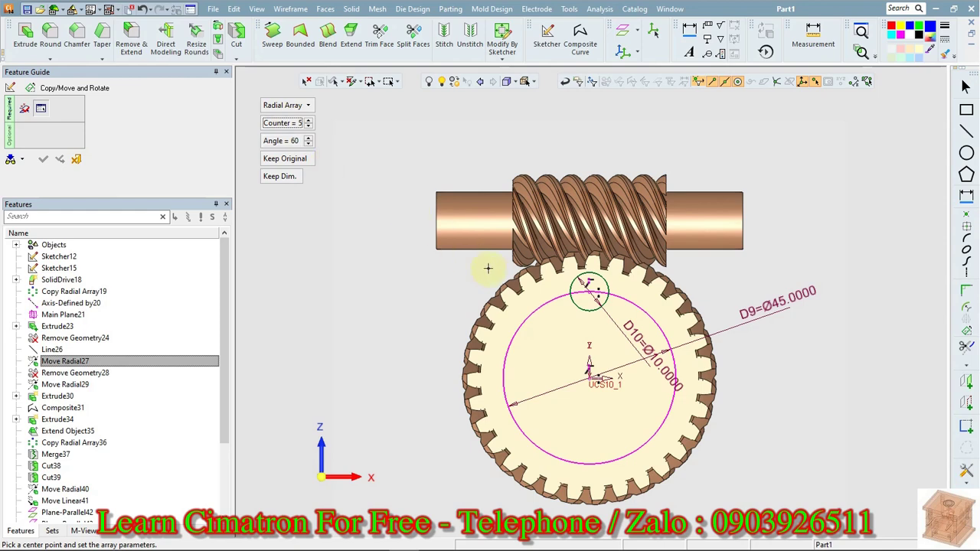
left_click(523, 329)
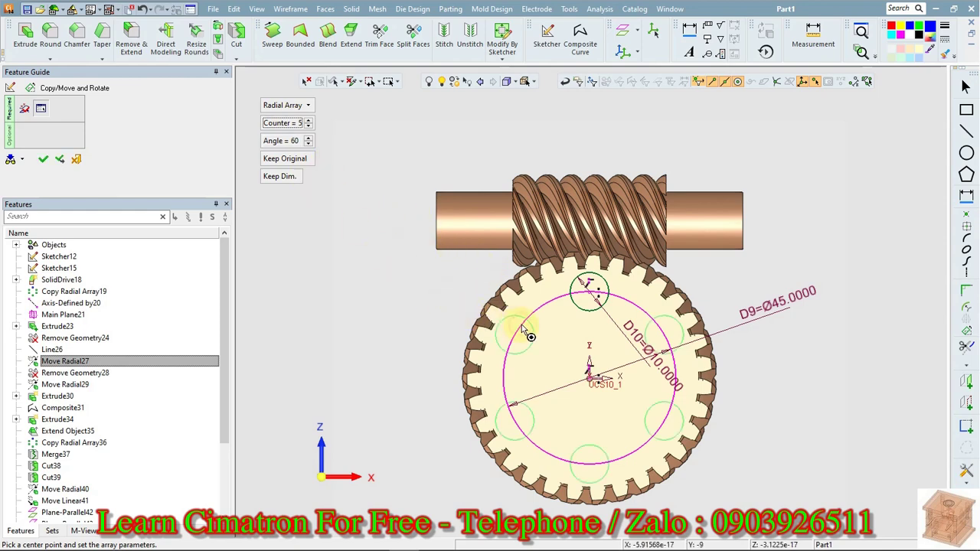
middle_click(384, 256)
Trim the outer arcs of the six small circles and the 45 circle segments inside them into one scalloped profile, and finish the sketch
right_click(691, 124)
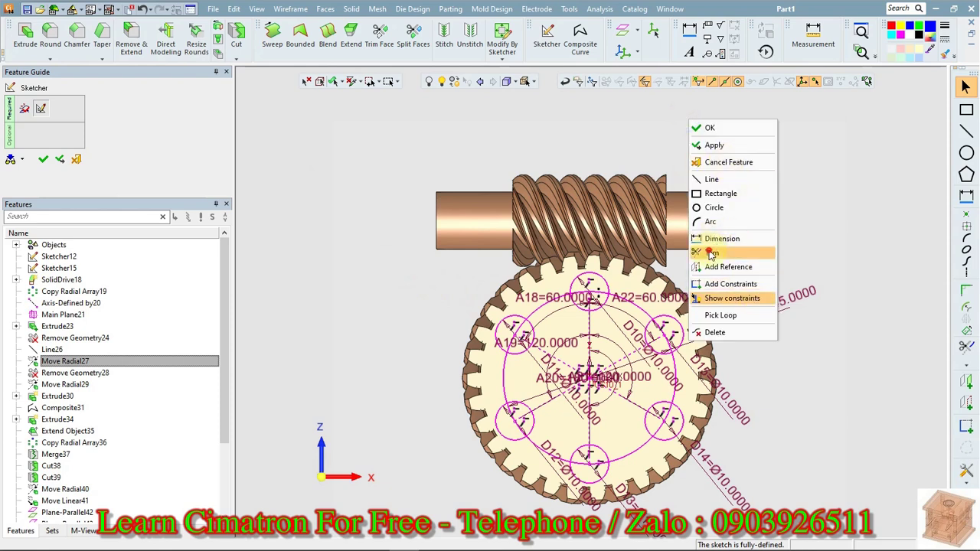
left_click(714, 255)
left_click(612, 289)
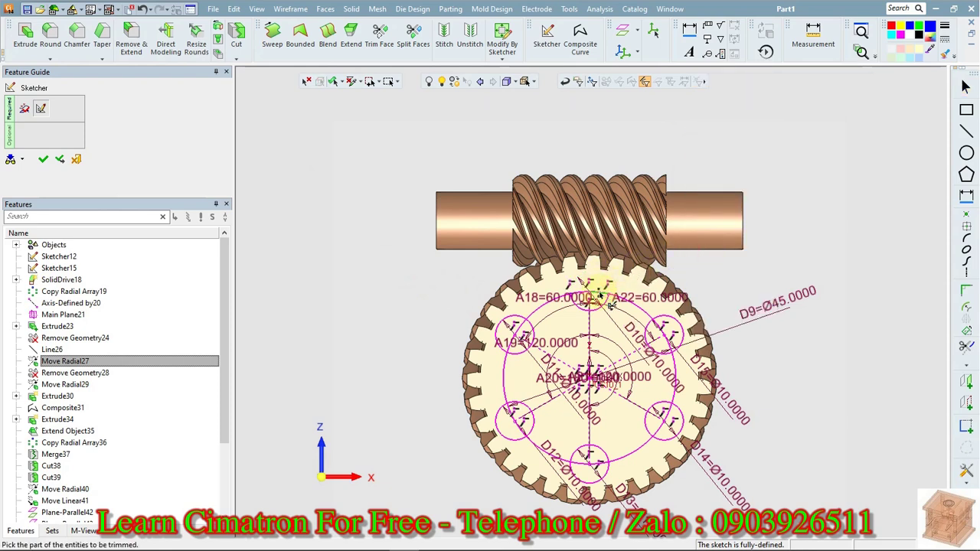
left_click(602, 305)
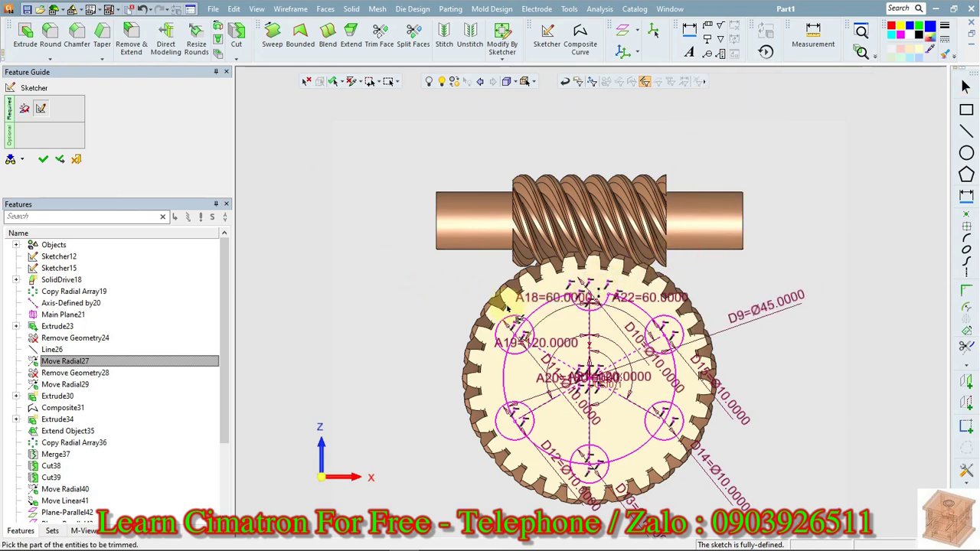
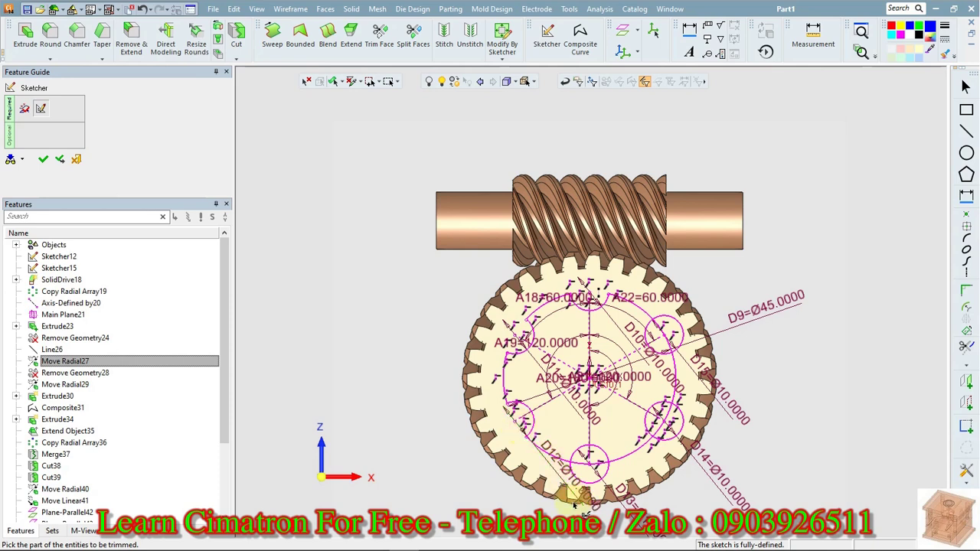
left_click(597, 464)
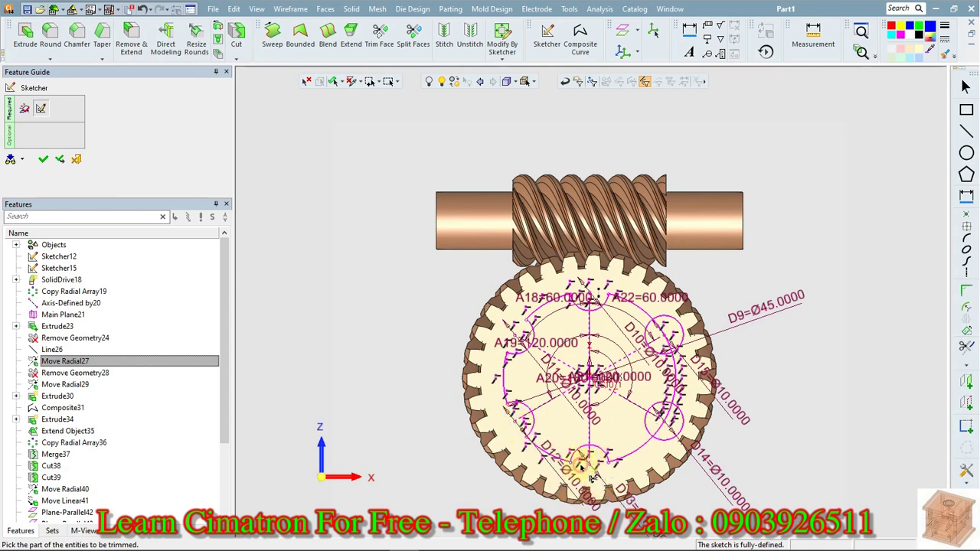
left_click(671, 420)
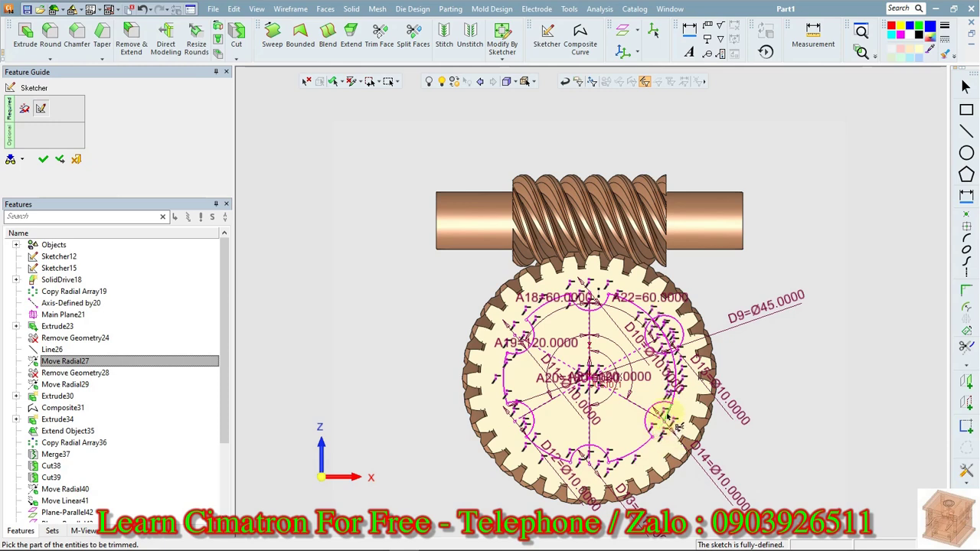
left_click(663, 331)
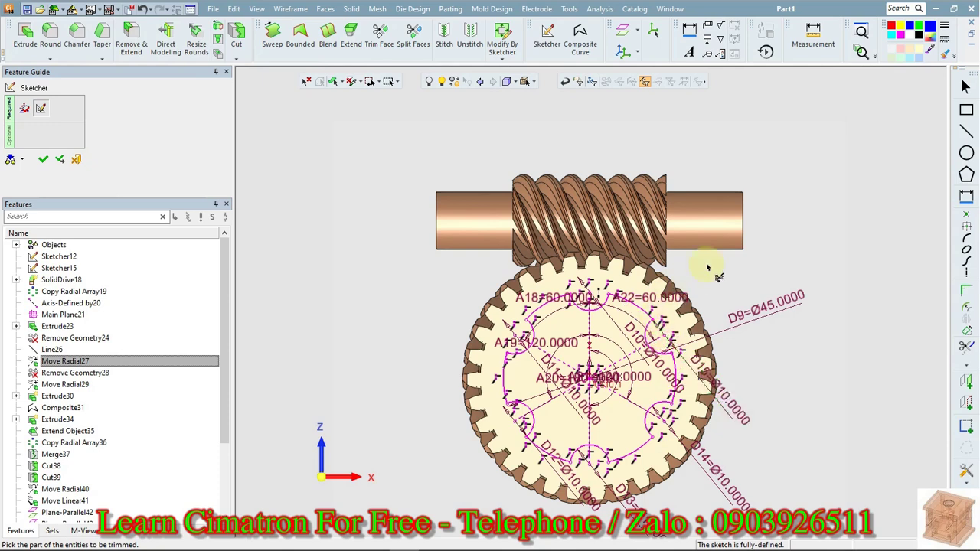
right_click(743, 149)
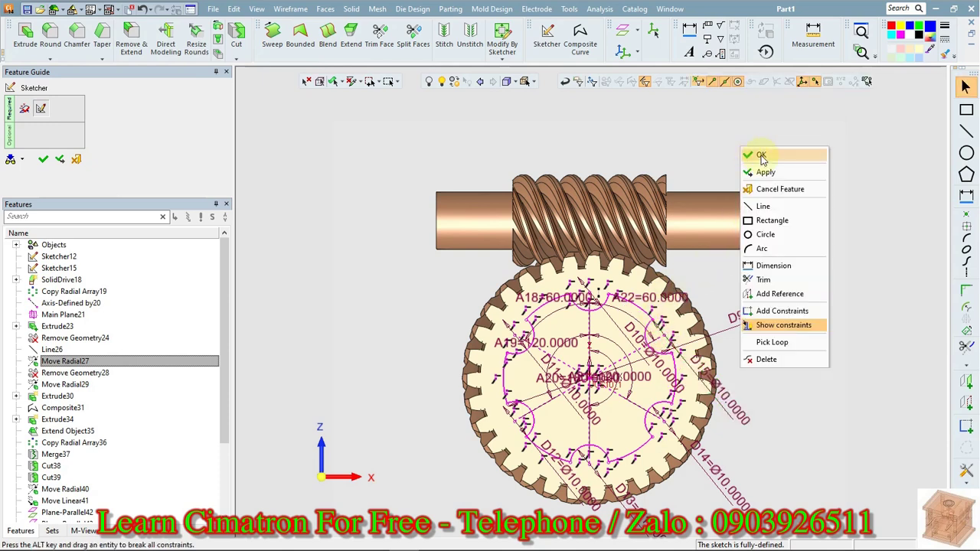
left_click(762, 156)
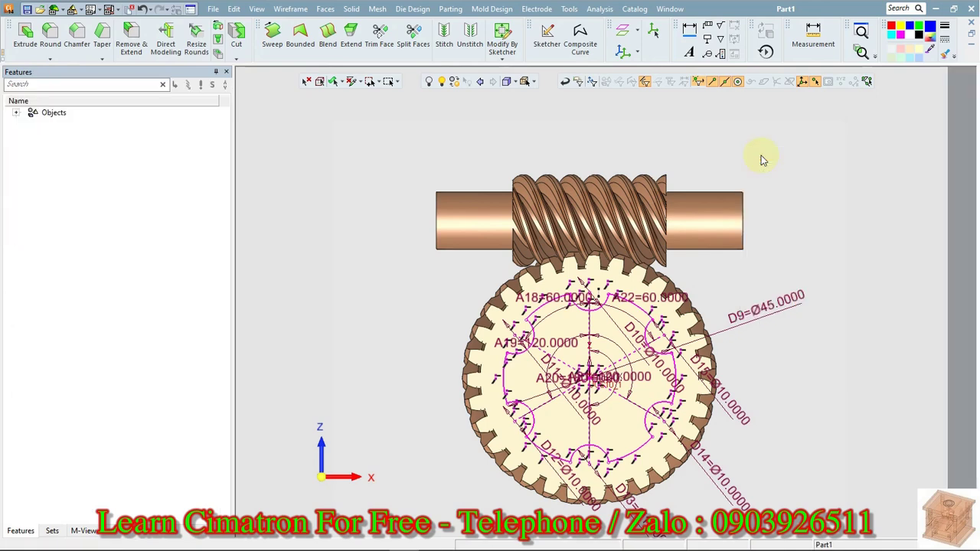
Extrude the scalloped profile in Remove mode through the worm wheel, with the wheel as the active object
left_click(344, 465)
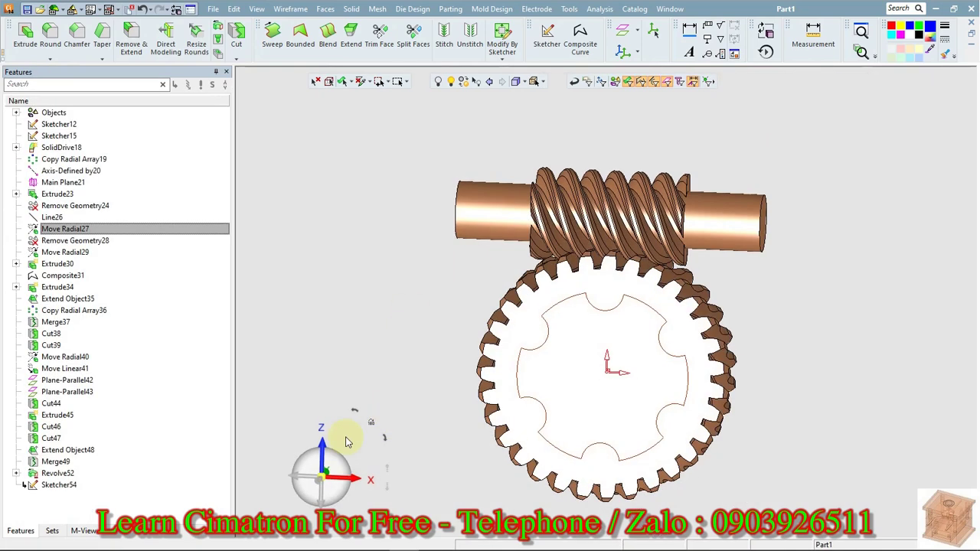
right_click(389, 241)
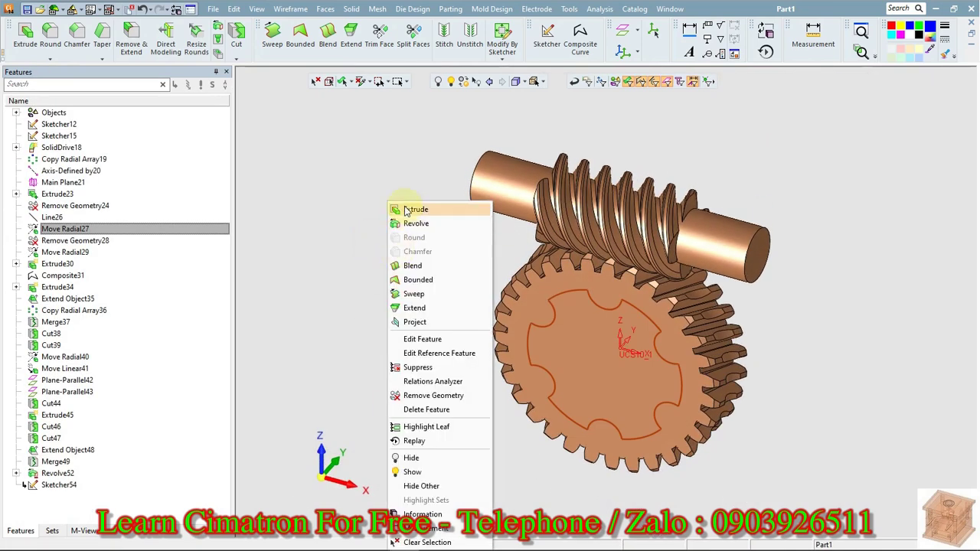
left_click(407, 210)
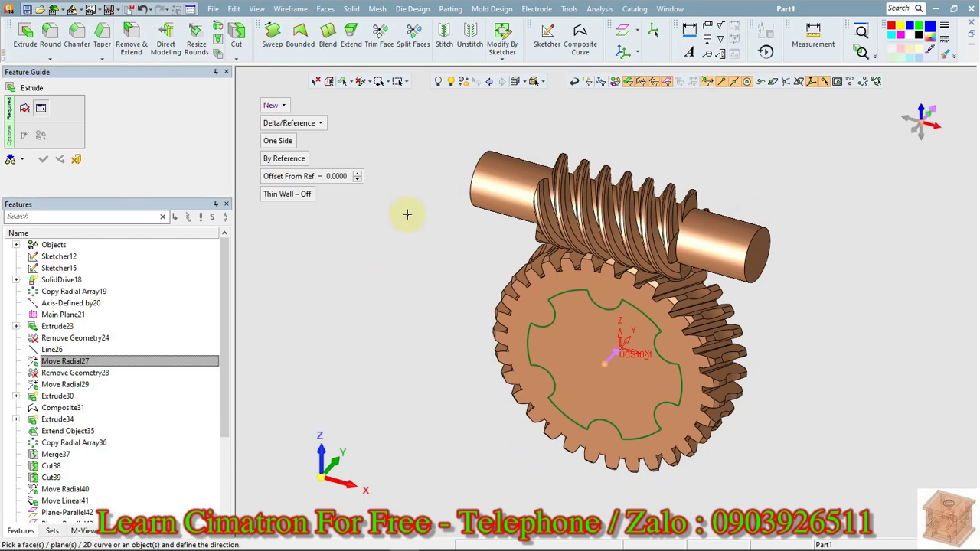
left_click(275, 106)
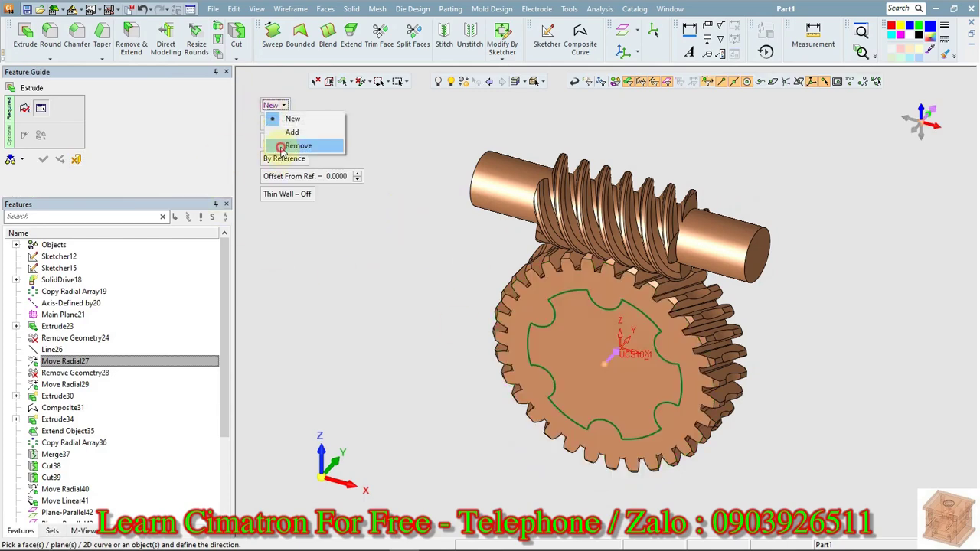
left_click(280, 143)
left_click(293, 123)
left_click(295, 176)
left_click(41, 135)
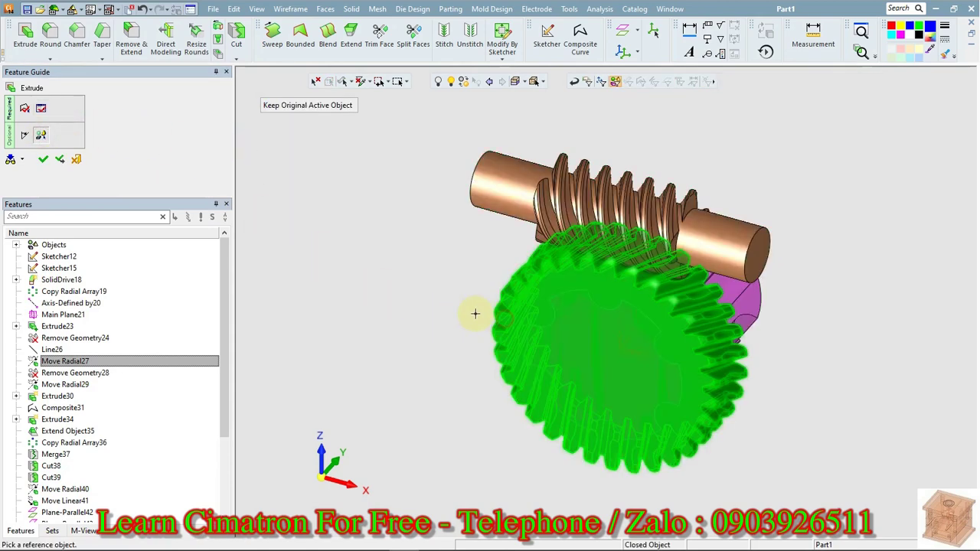
right_click(305, 224)
left_click(305, 223)
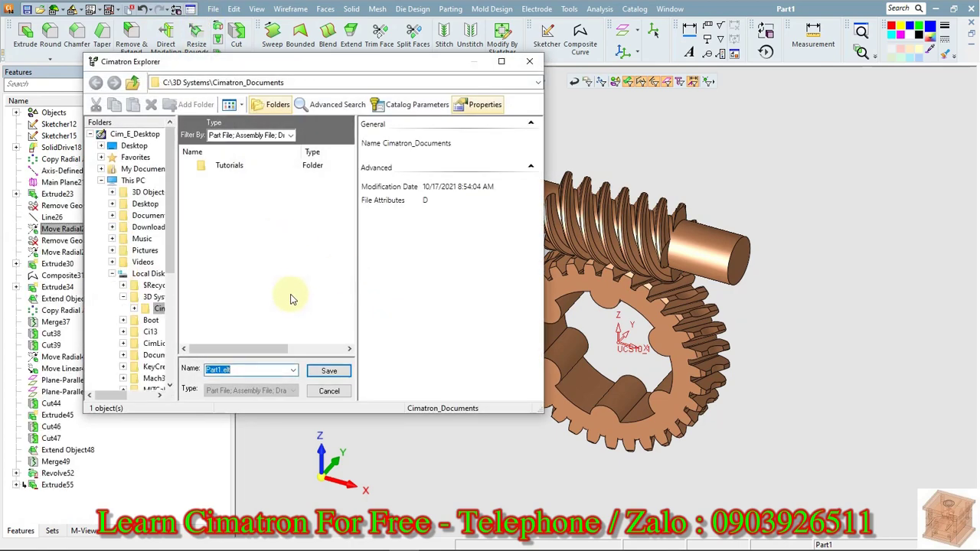
Save the model as bvtv and export the worm to a separate part file named tv
type("bvtv")
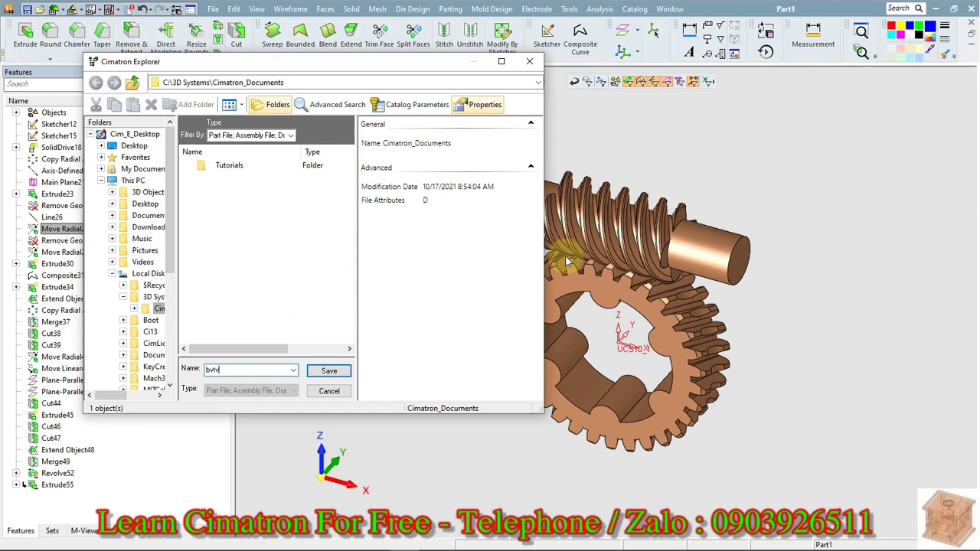
left_click(330, 372)
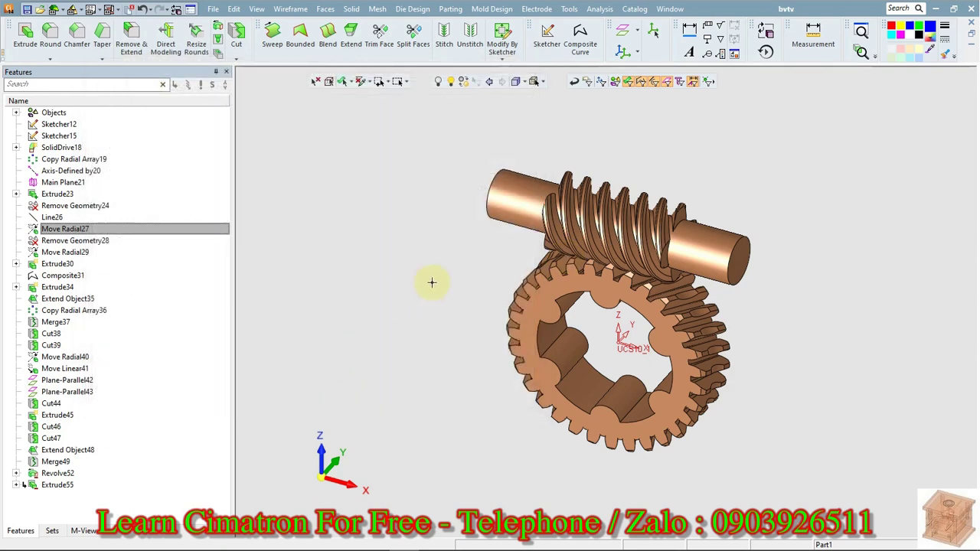
left_click(215, 9)
mouse_move(239, 210)
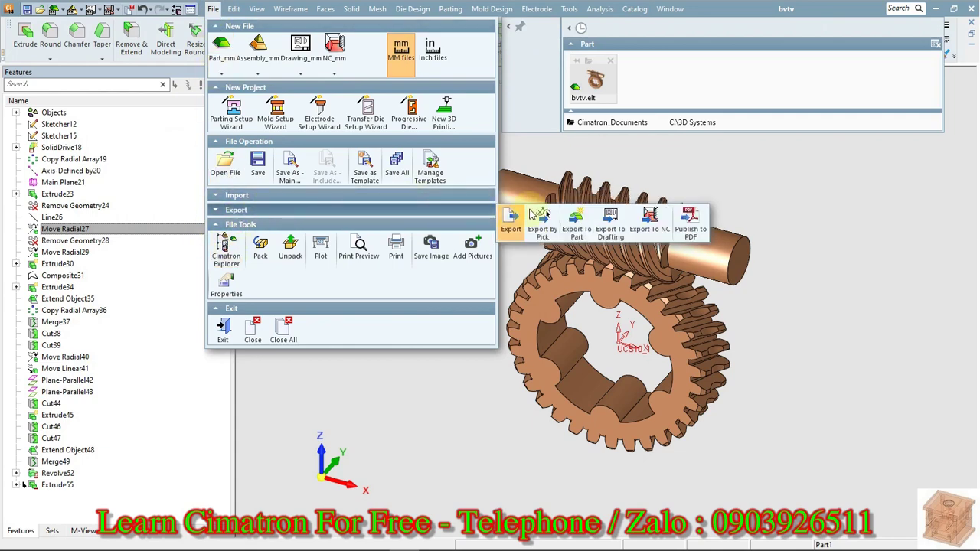
left_click(571, 220)
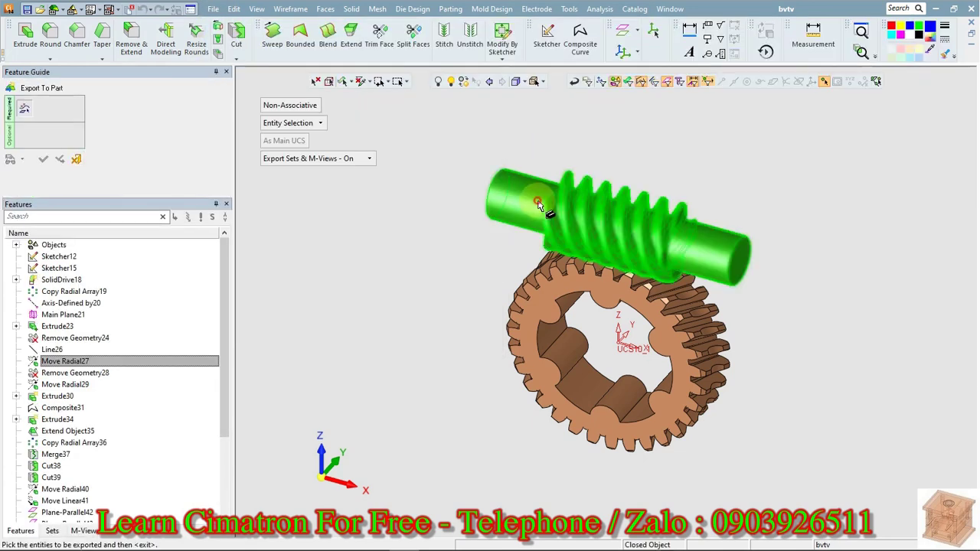
middle_click(380, 234)
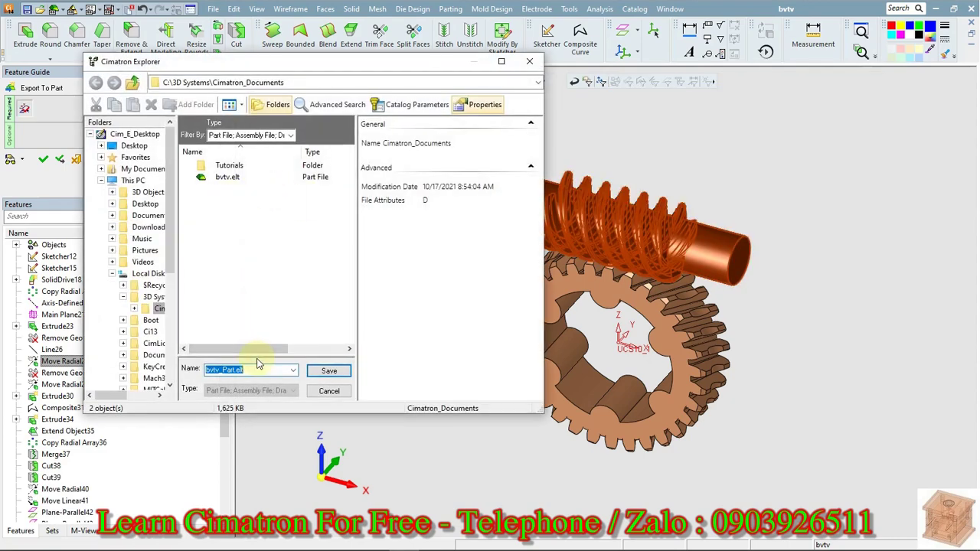
type("tv")
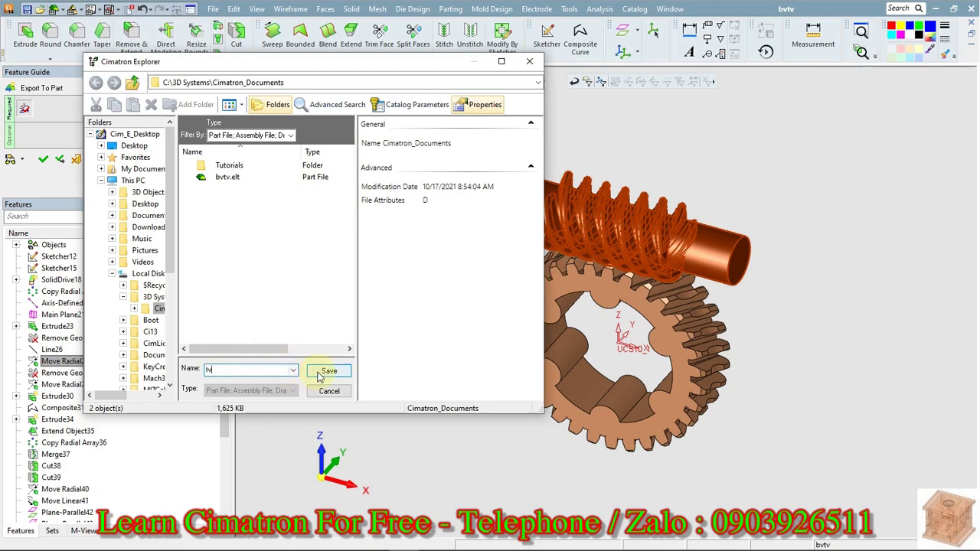
left_click(326, 371)
Export the worm wheel to a separate part file named bv and end the export
left_click(513, 319)
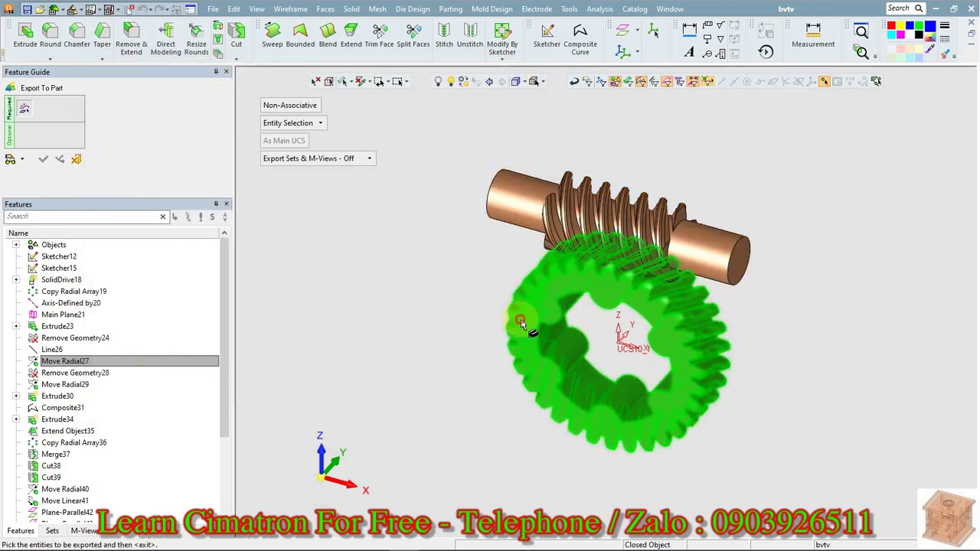
middle_click(305, 233)
type("bv")
left_click(328, 371)
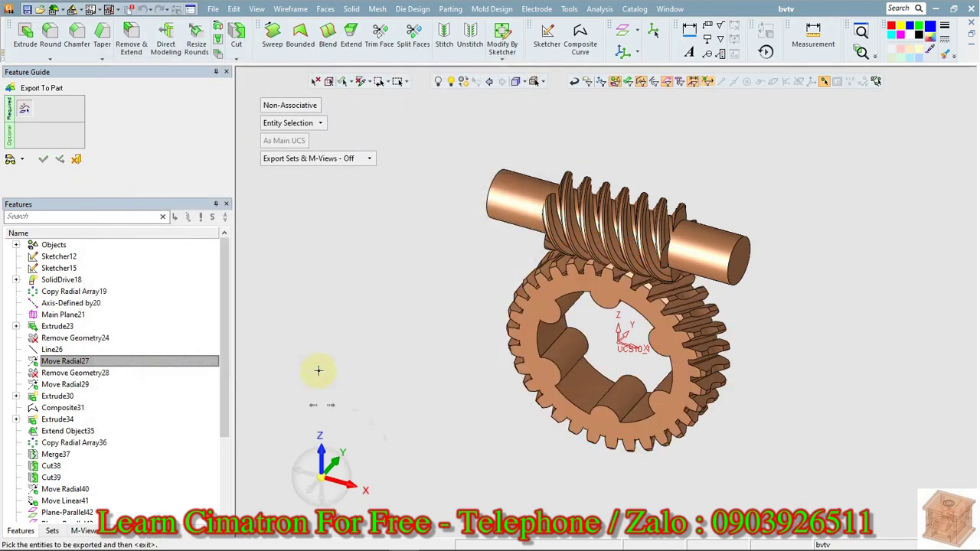
left_click(77, 159)
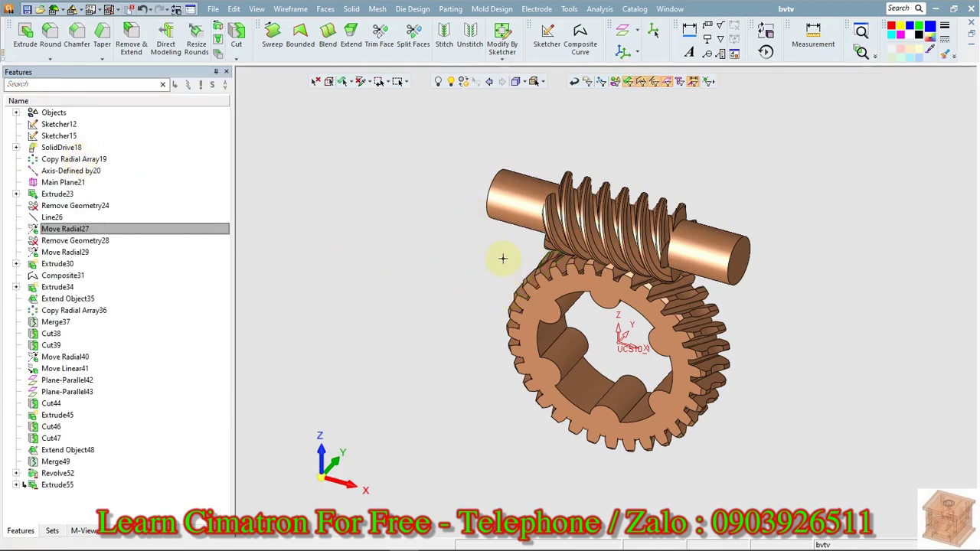
Close the bvtv part file and create a new assembly file in millimetres
left_click(214, 9)
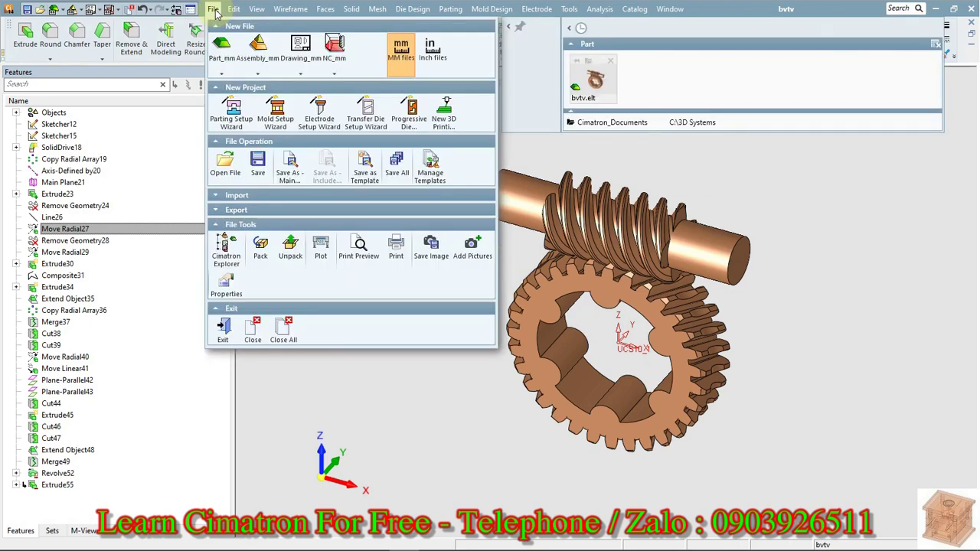
left_click(214, 10)
left_click(214, 9)
left_click(247, 336)
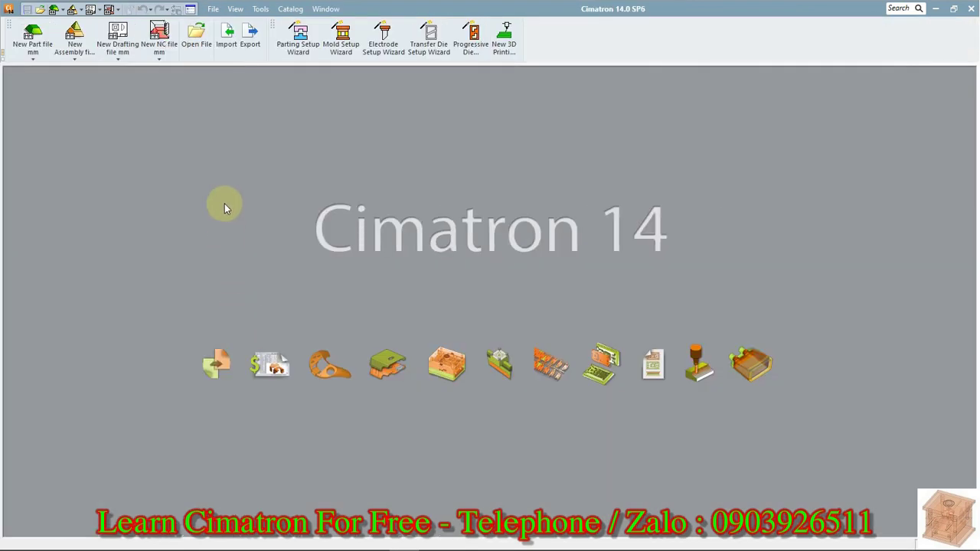
left_click(74, 55)
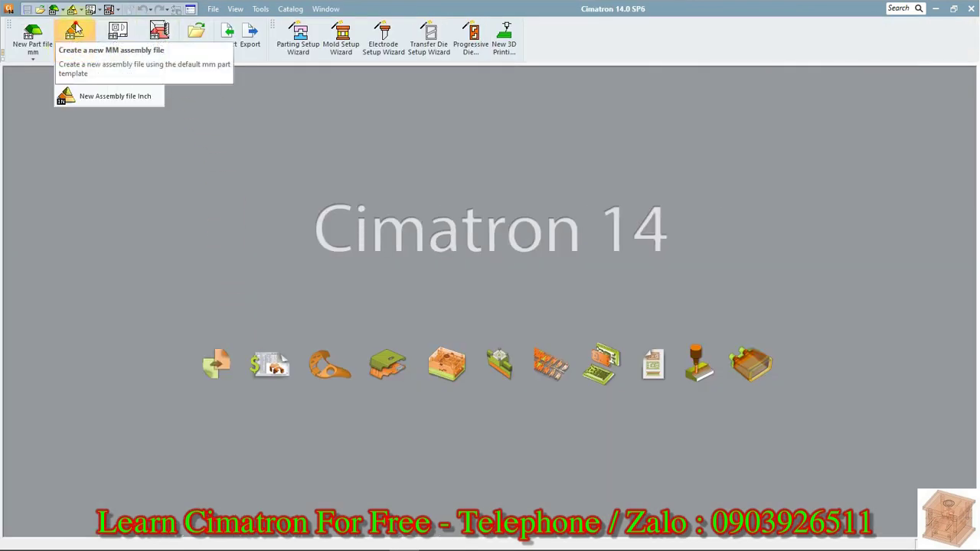
left_click(114, 75)
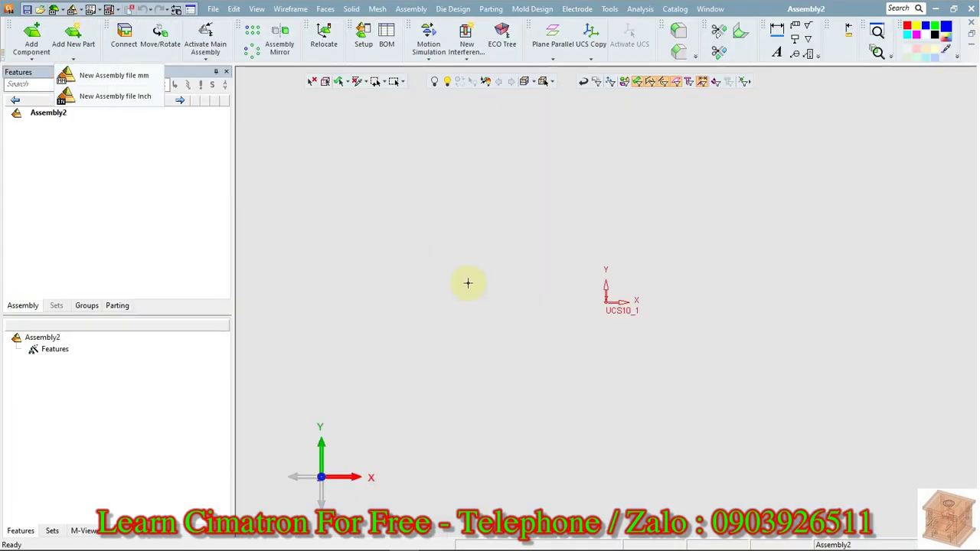
Add the bv.elt wheel part to the assembly, placed on the assembly UCS
right_click(443, 211)
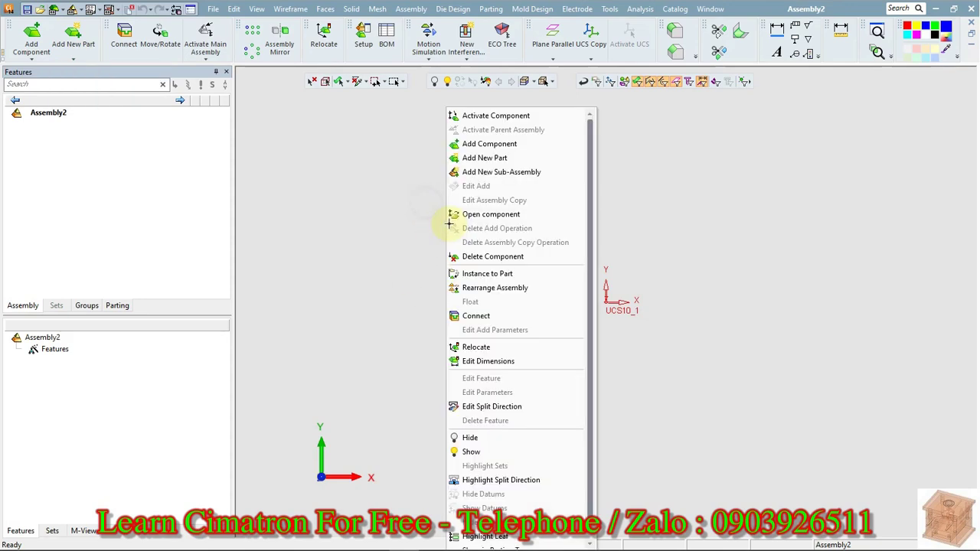
left_click(498, 146)
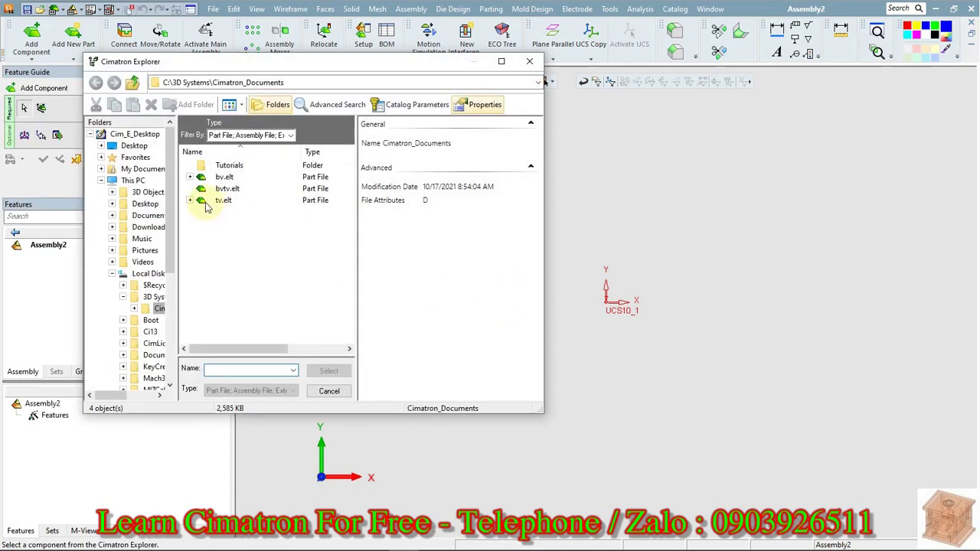
left_click(223, 177)
left_click(326, 372)
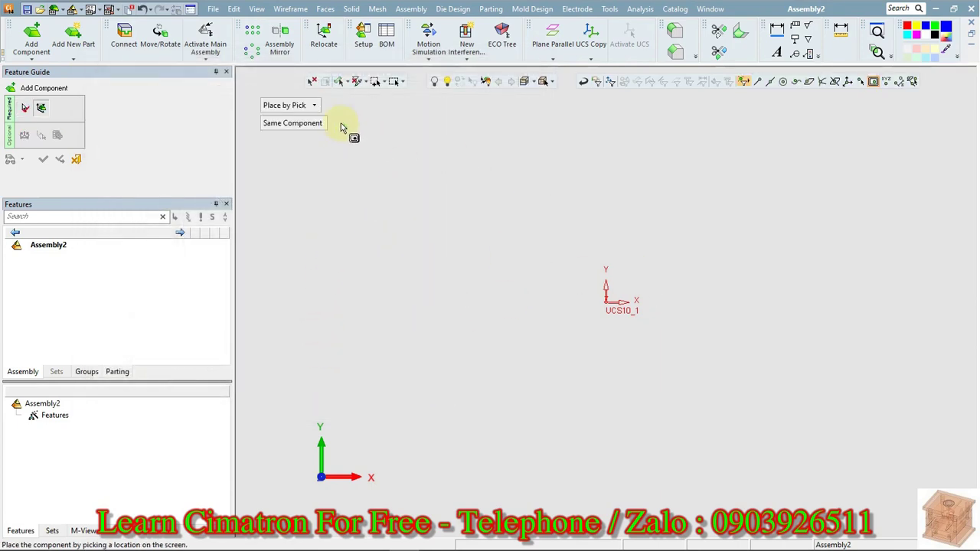
left_click(316, 105)
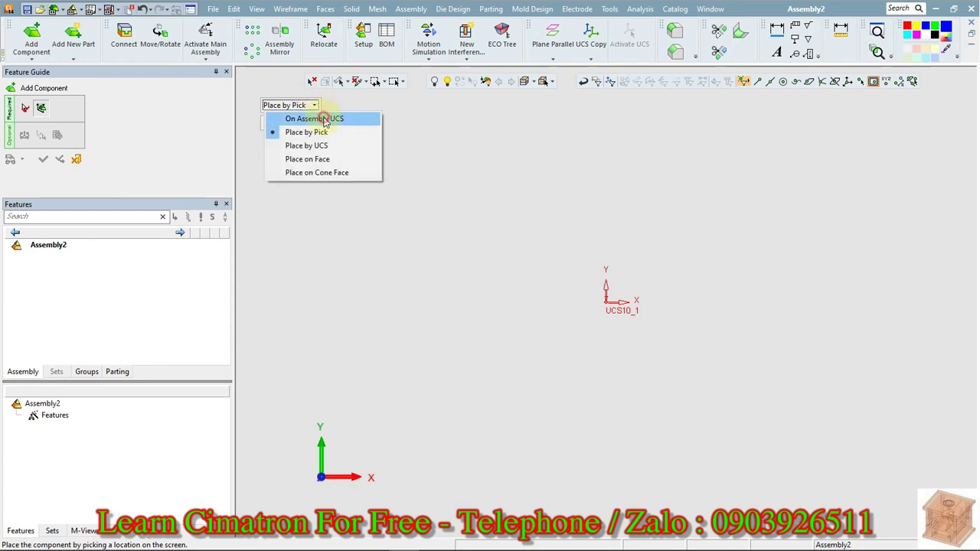
left_click(324, 119)
left_click(342, 463)
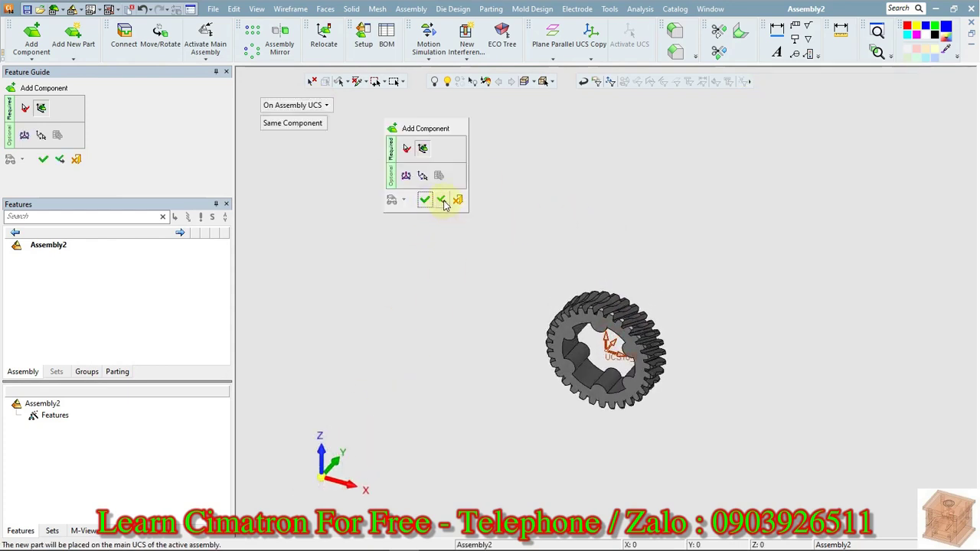
left_click(442, 200)
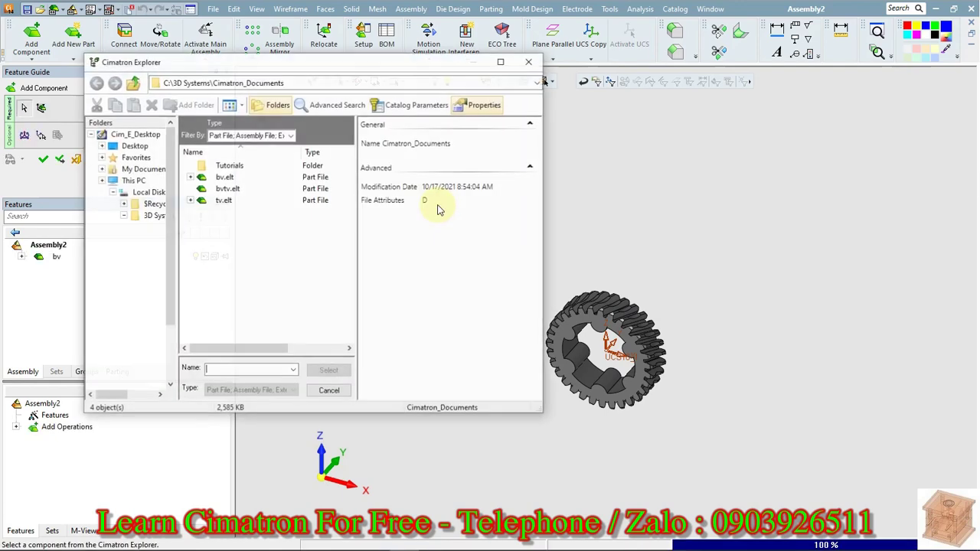
Add the tv.elt worm part to the assembly, placed on the assembly UCS
left_click(222, 201)
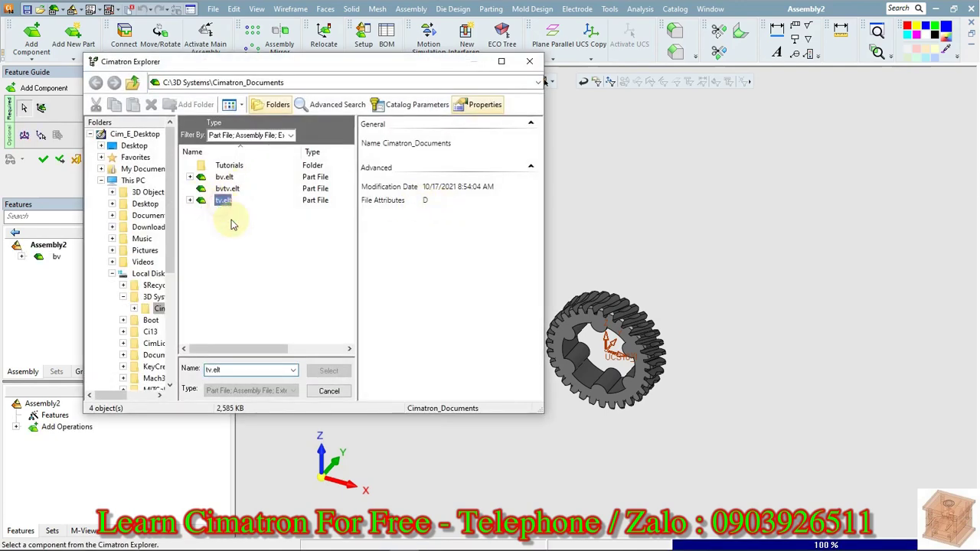
left_click(329, 370)
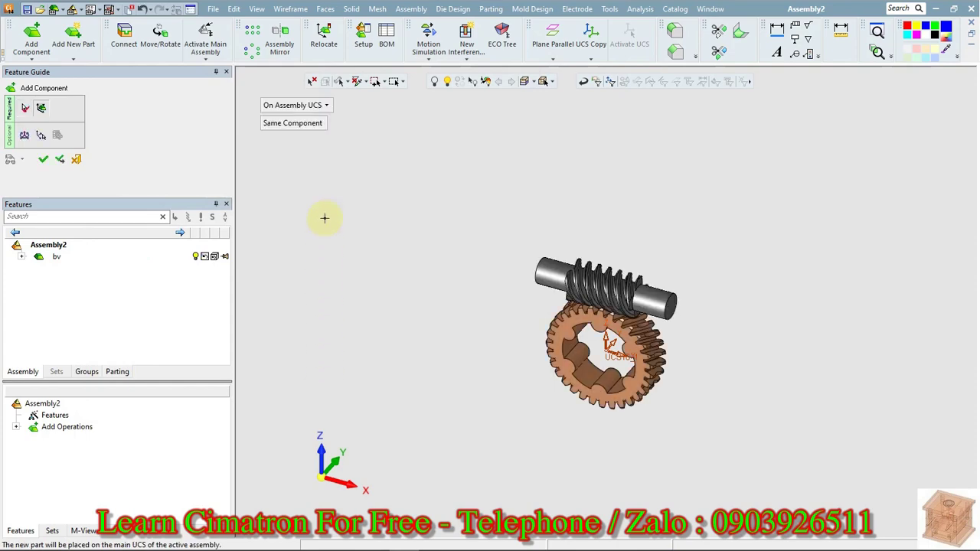
right_click(398, 221)
left_click(397, 221)
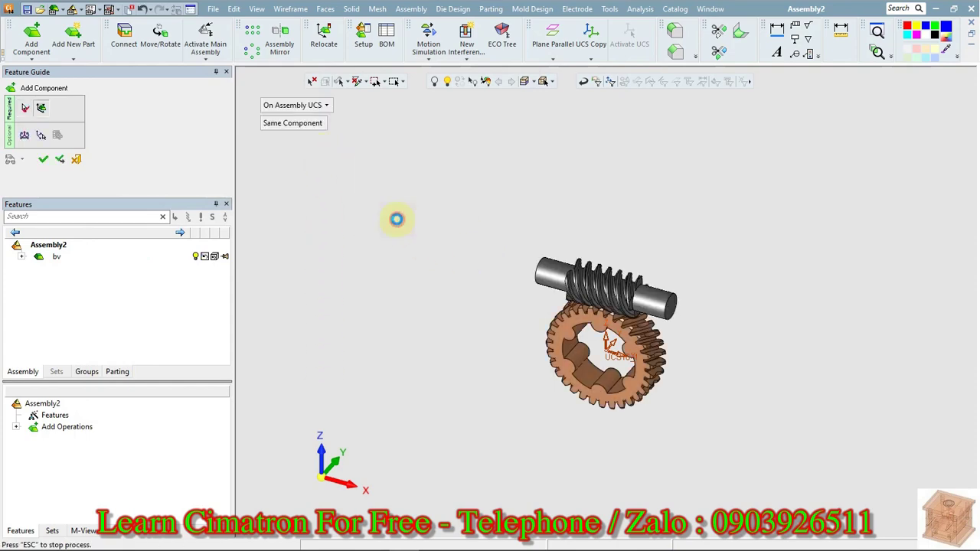
Start a motion simulation for the worm and wheel assembly and enlarge the model view above the simulation timeline
scroll(455, 320, "up", 3)
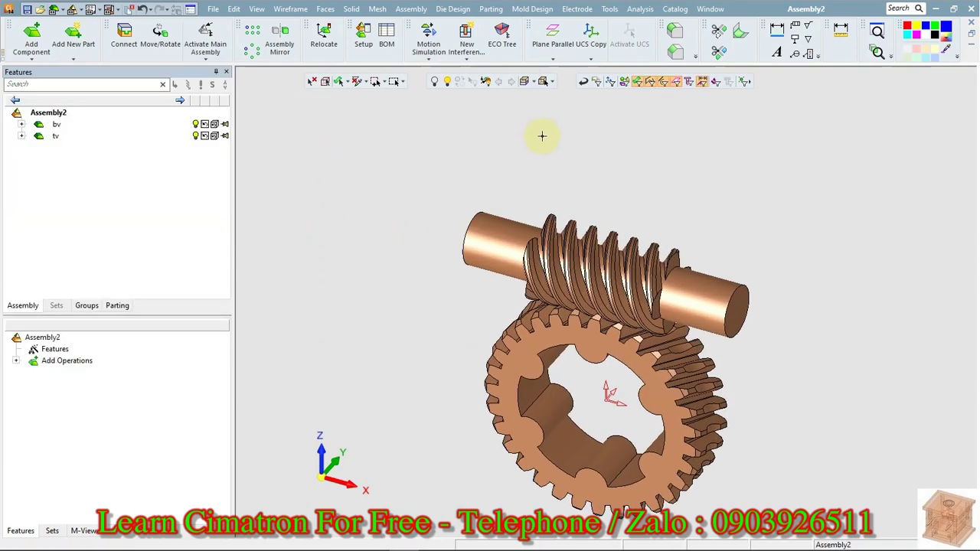
middle_click_drag(514, 280, 429, 275)
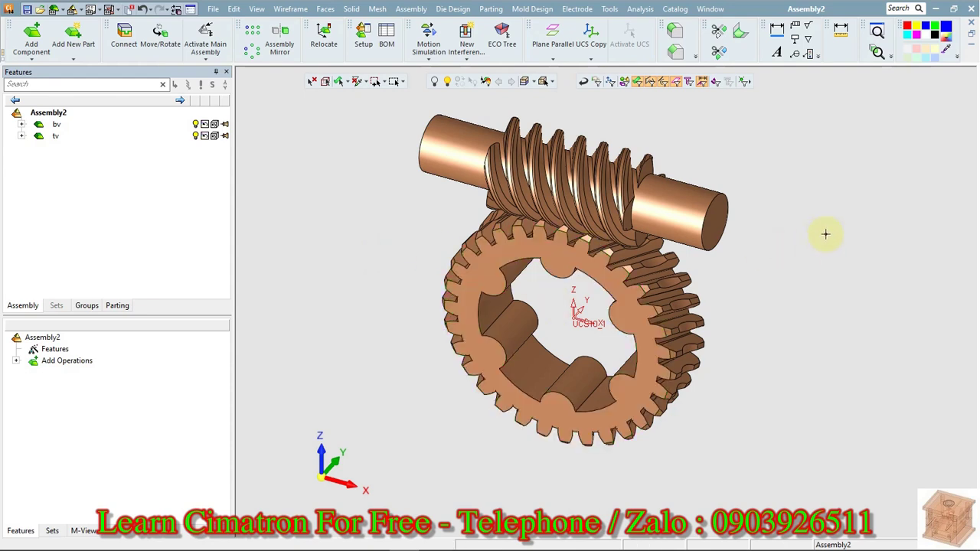
left_click(642, 9)
mouse_move(724, 147)
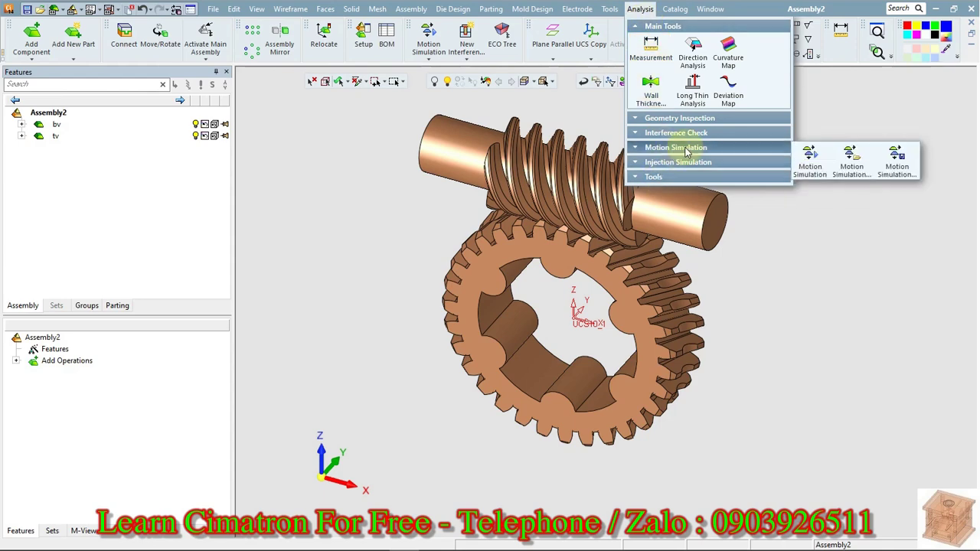
left_click(810, 158)
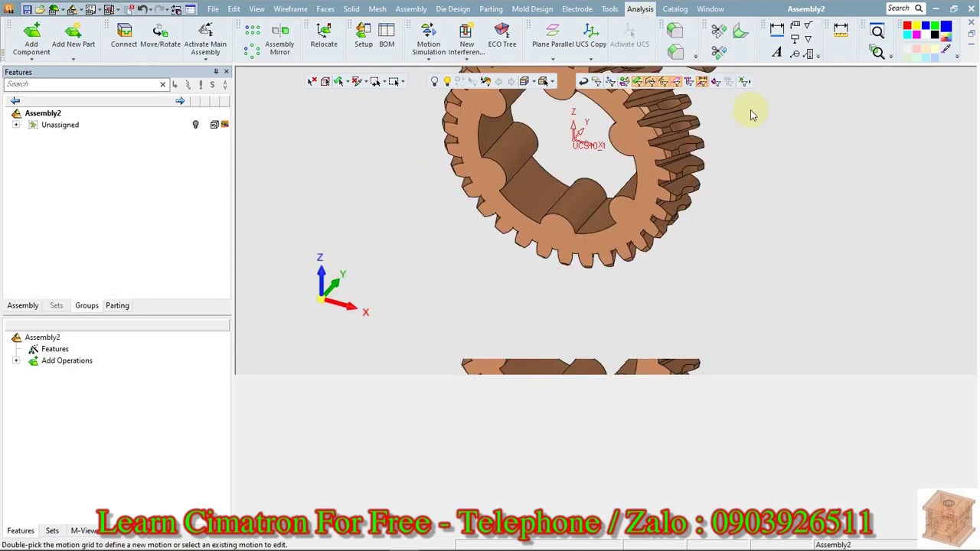
left_click_drag(466, 362, 465, 409)
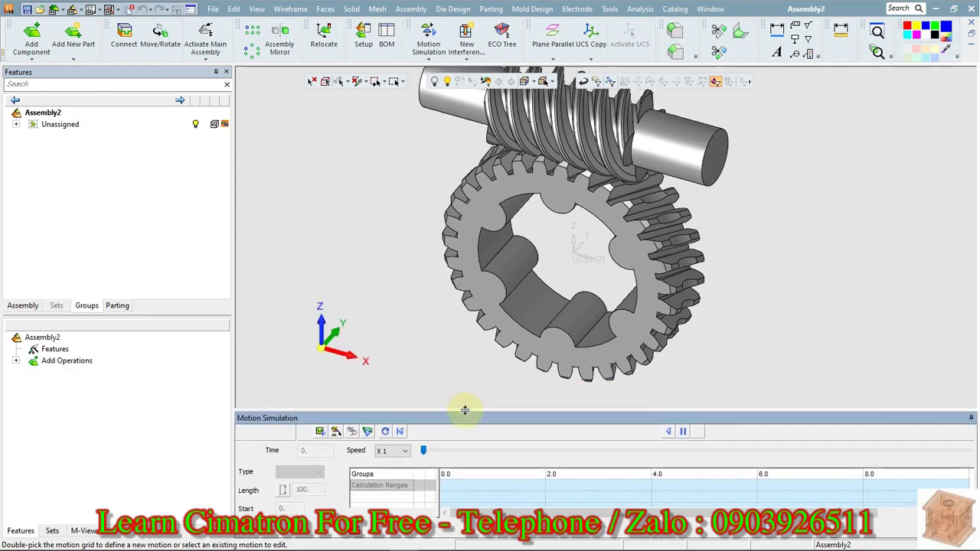
Create a new motion group from the unassigned bv wheel component and name it bv
left_click(15, 124)
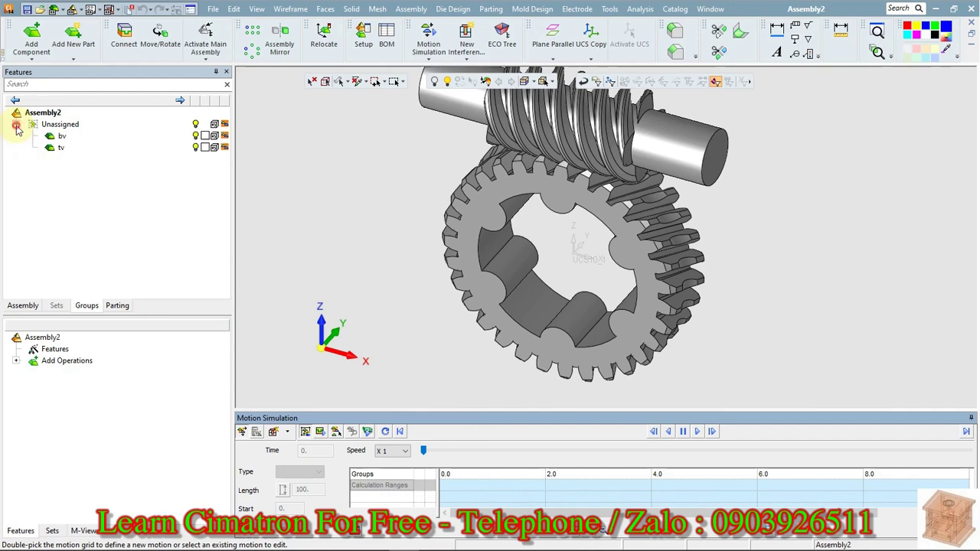
left_click(55, 137)
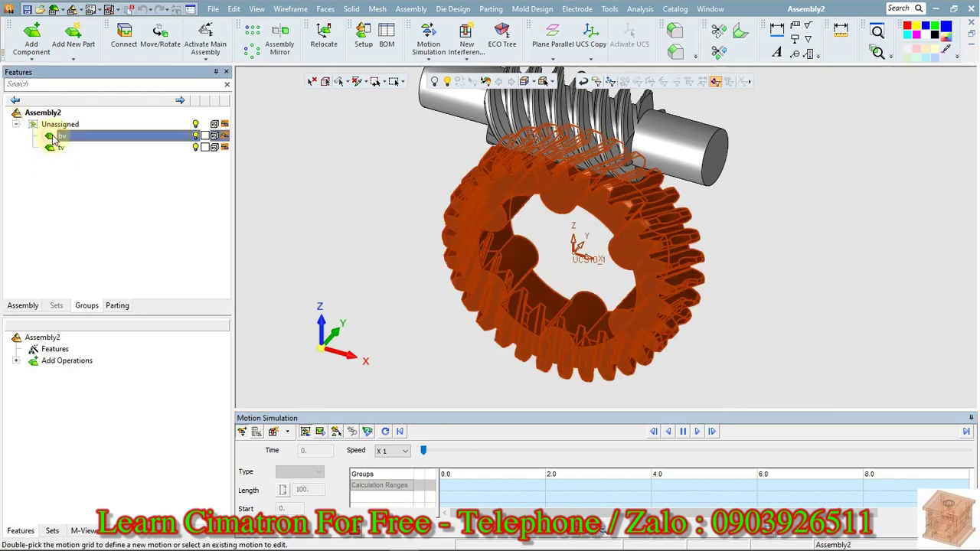
right_click(54, 138)
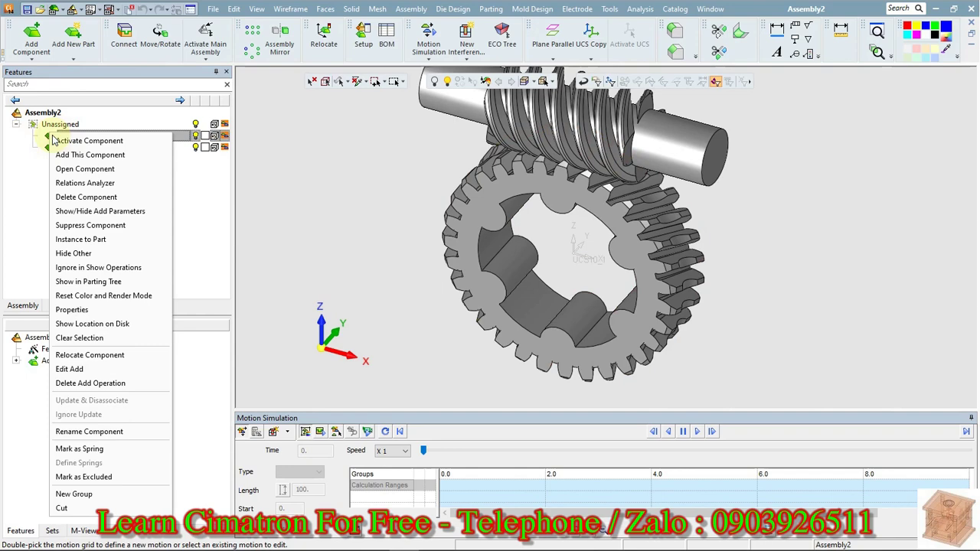
left_click(74, 494)
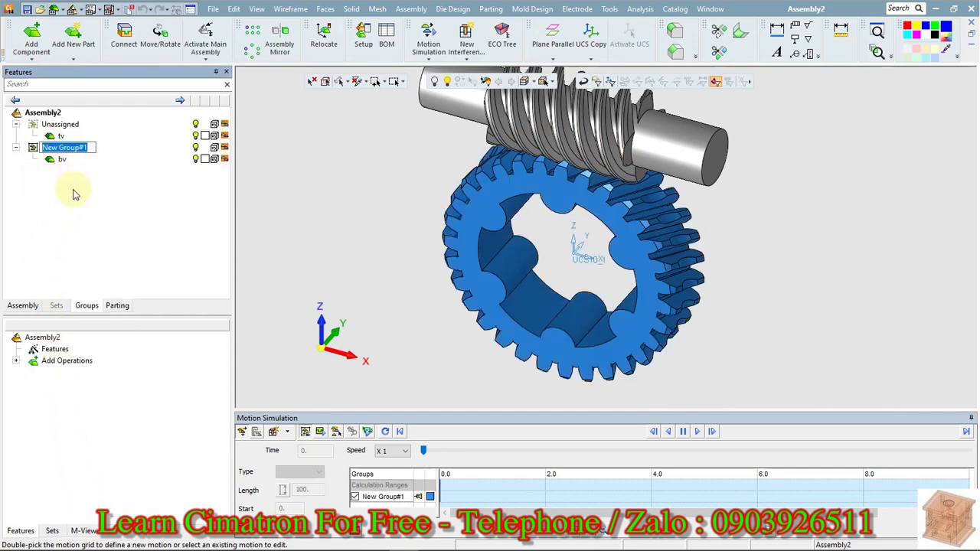
type("bv")
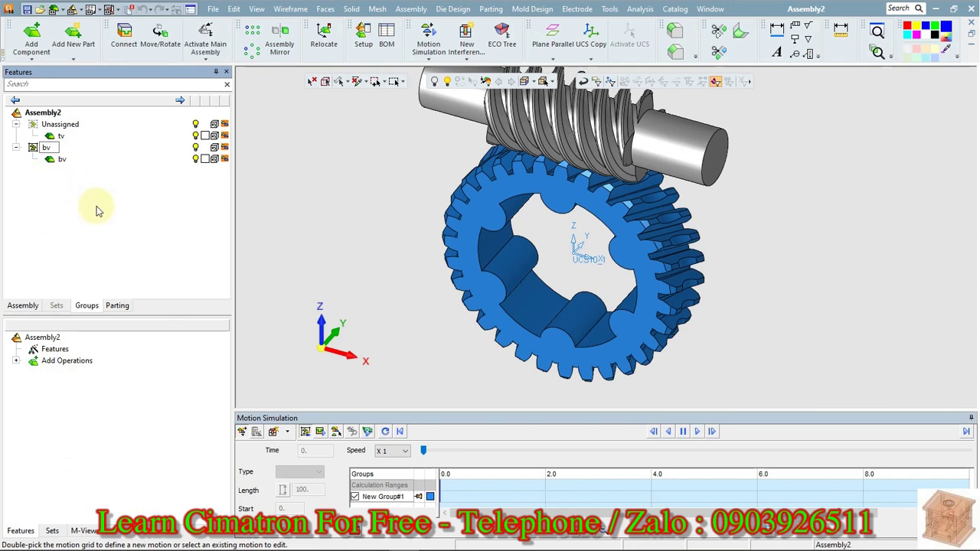
key("Return")
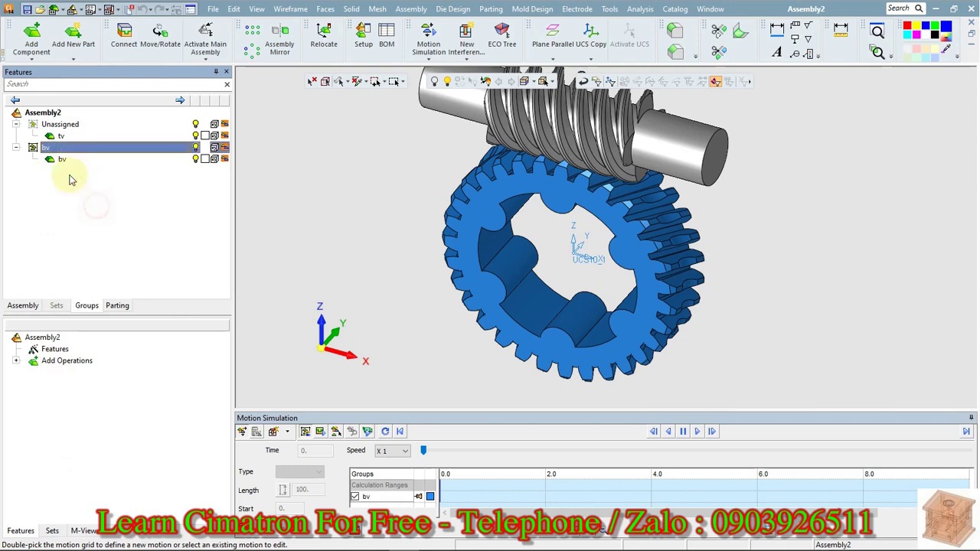
Create a new motion group from the unassigned tv worm component and name it tv
left_click(56, 138)
right_click(56, 138)
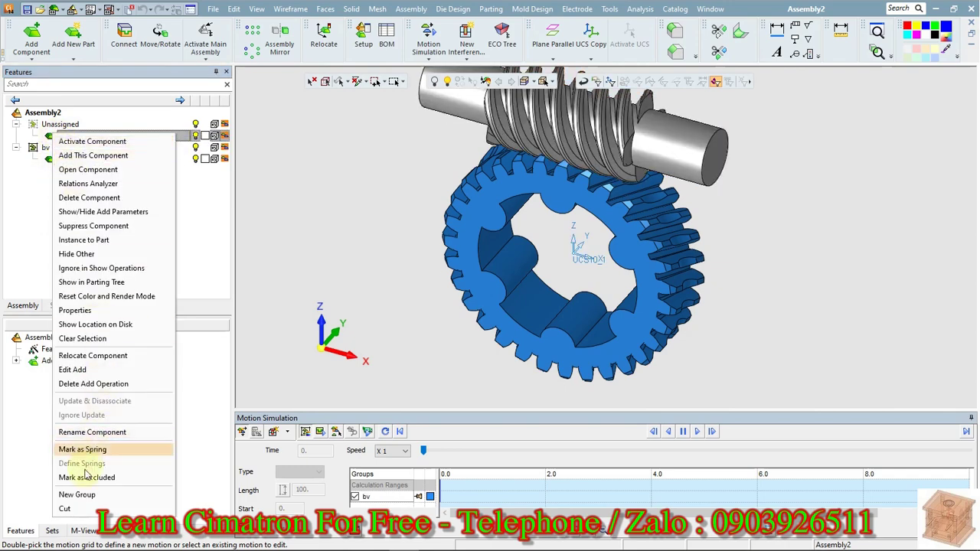
left_click(86, 497)
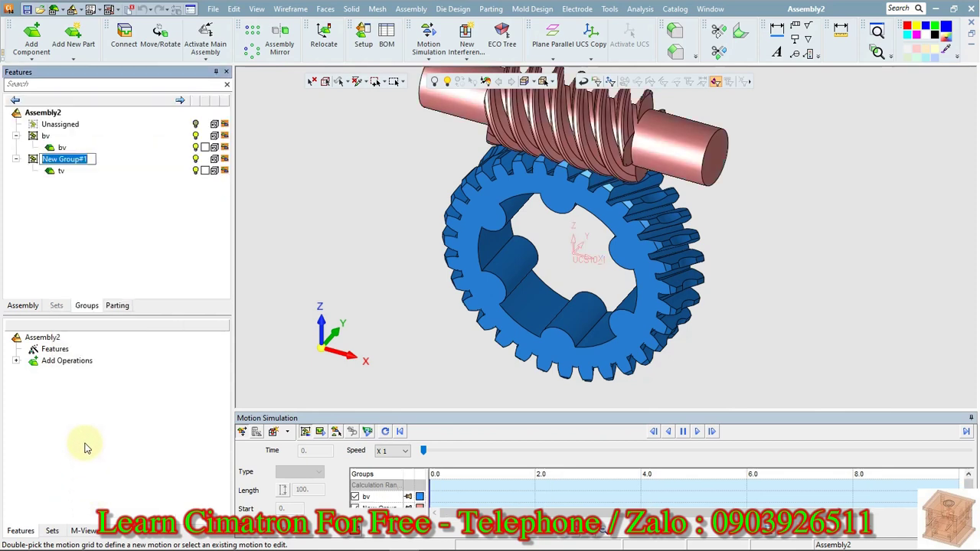
type("tv")
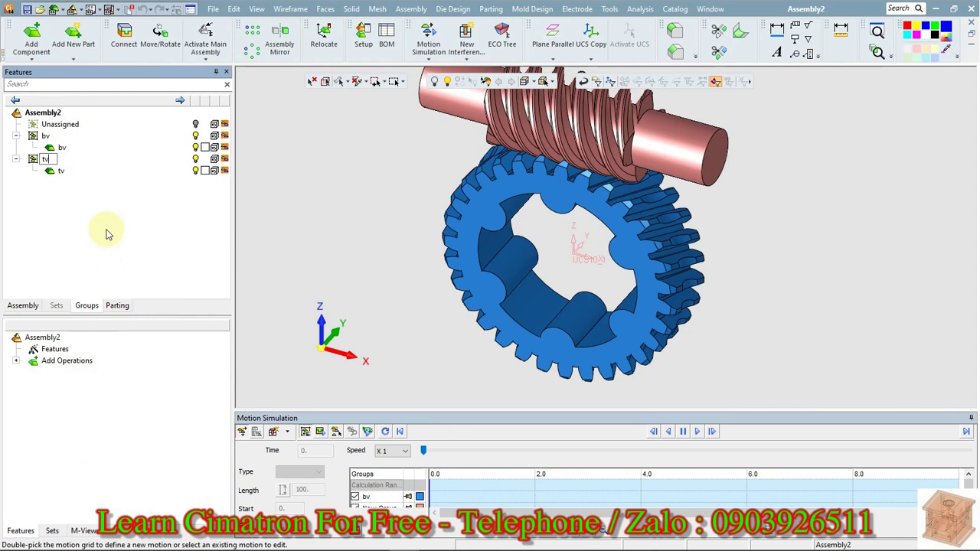
key("Return")
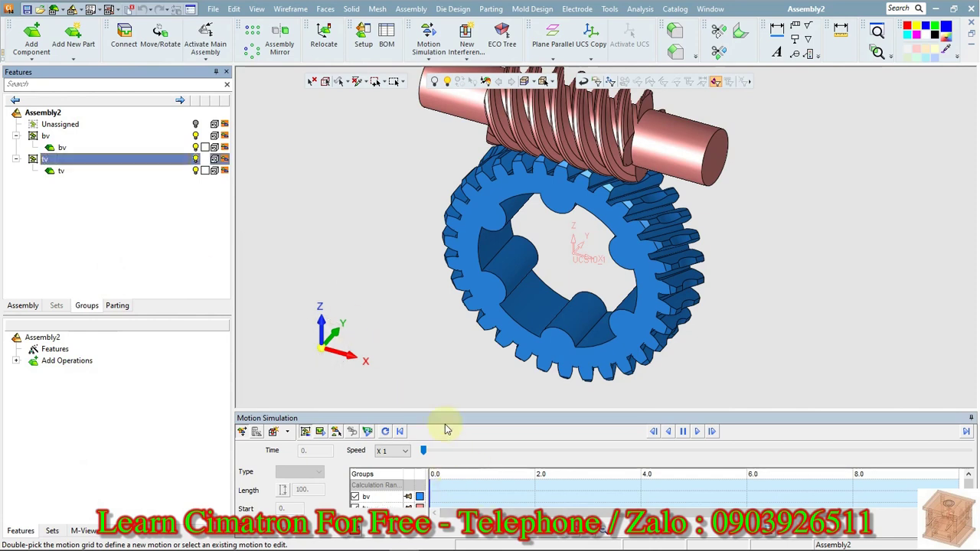
Add a linear motion with a delta of 100 to the bv group at the timeline's start and open its motion type choices
left_click_drag(433, 412, 434, 401)
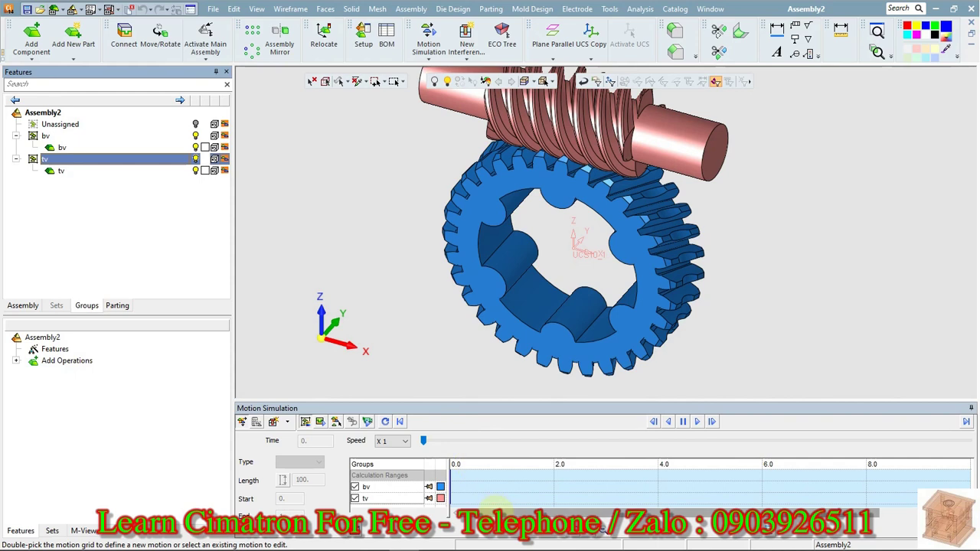
left_click(484, 490)
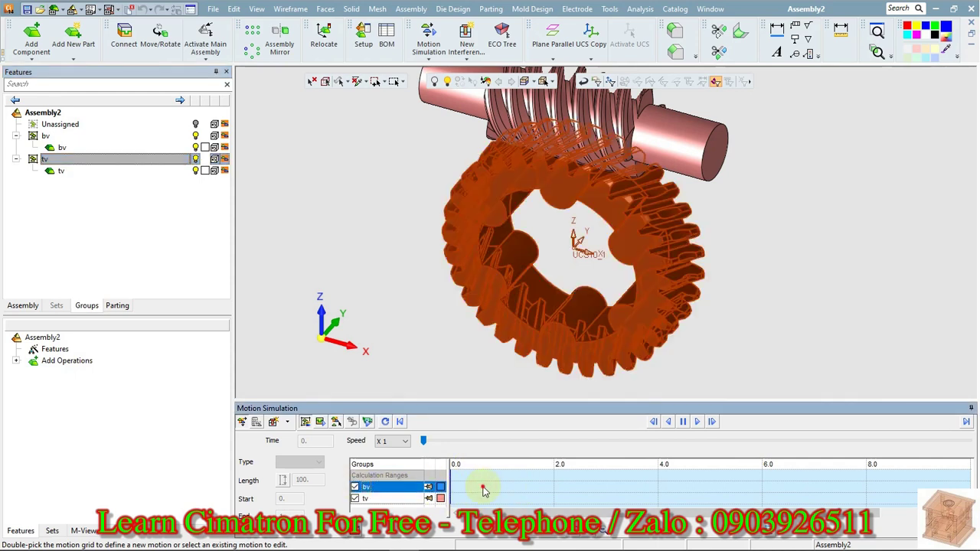
double_click(484, 491)
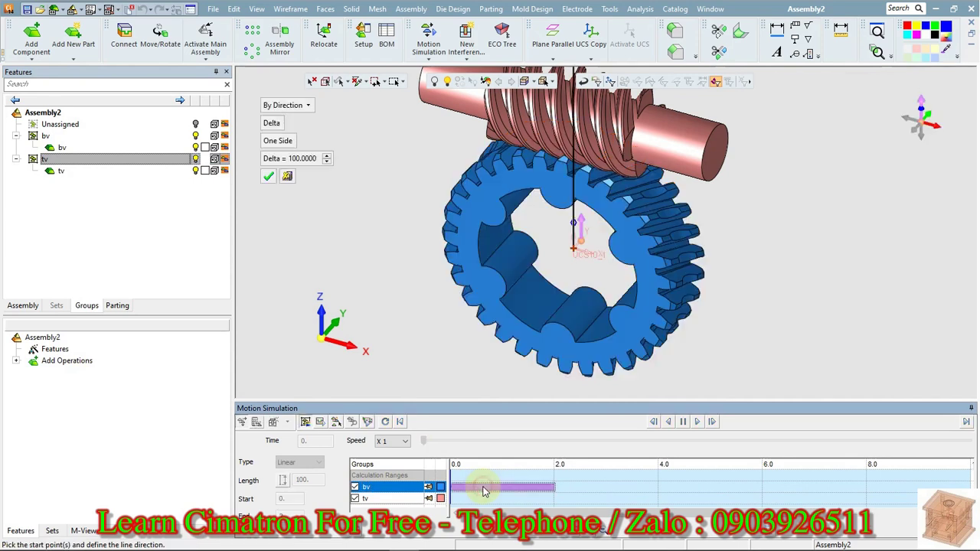
left_click(268, 177)
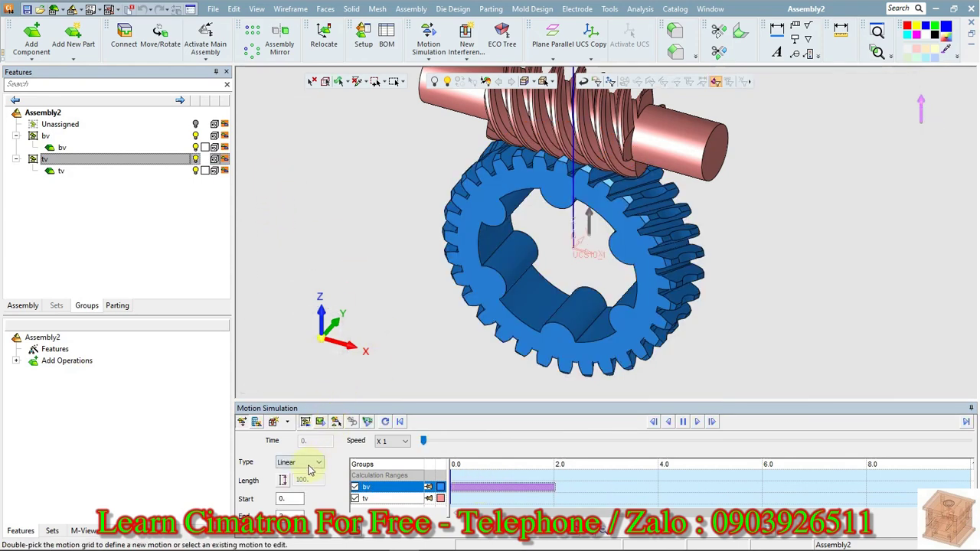
left_click(312, 464)
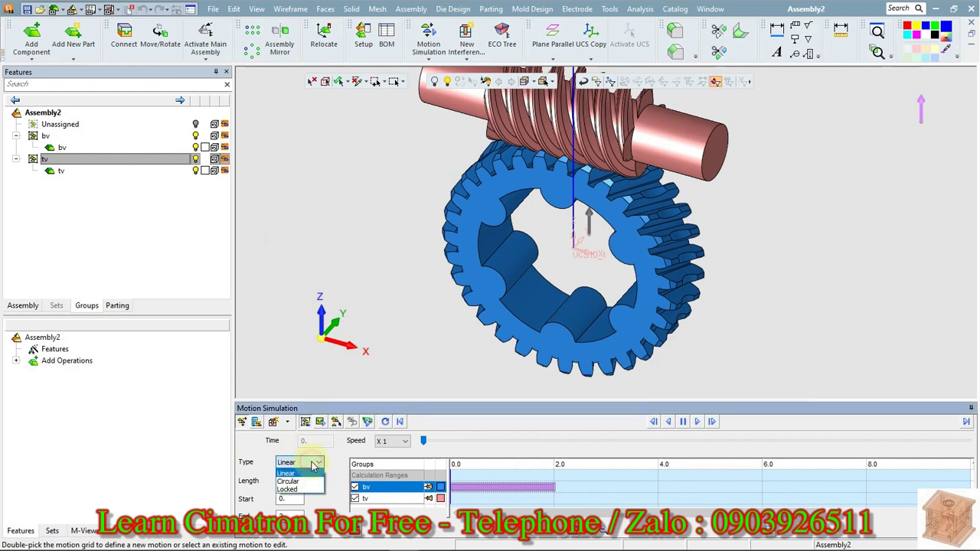